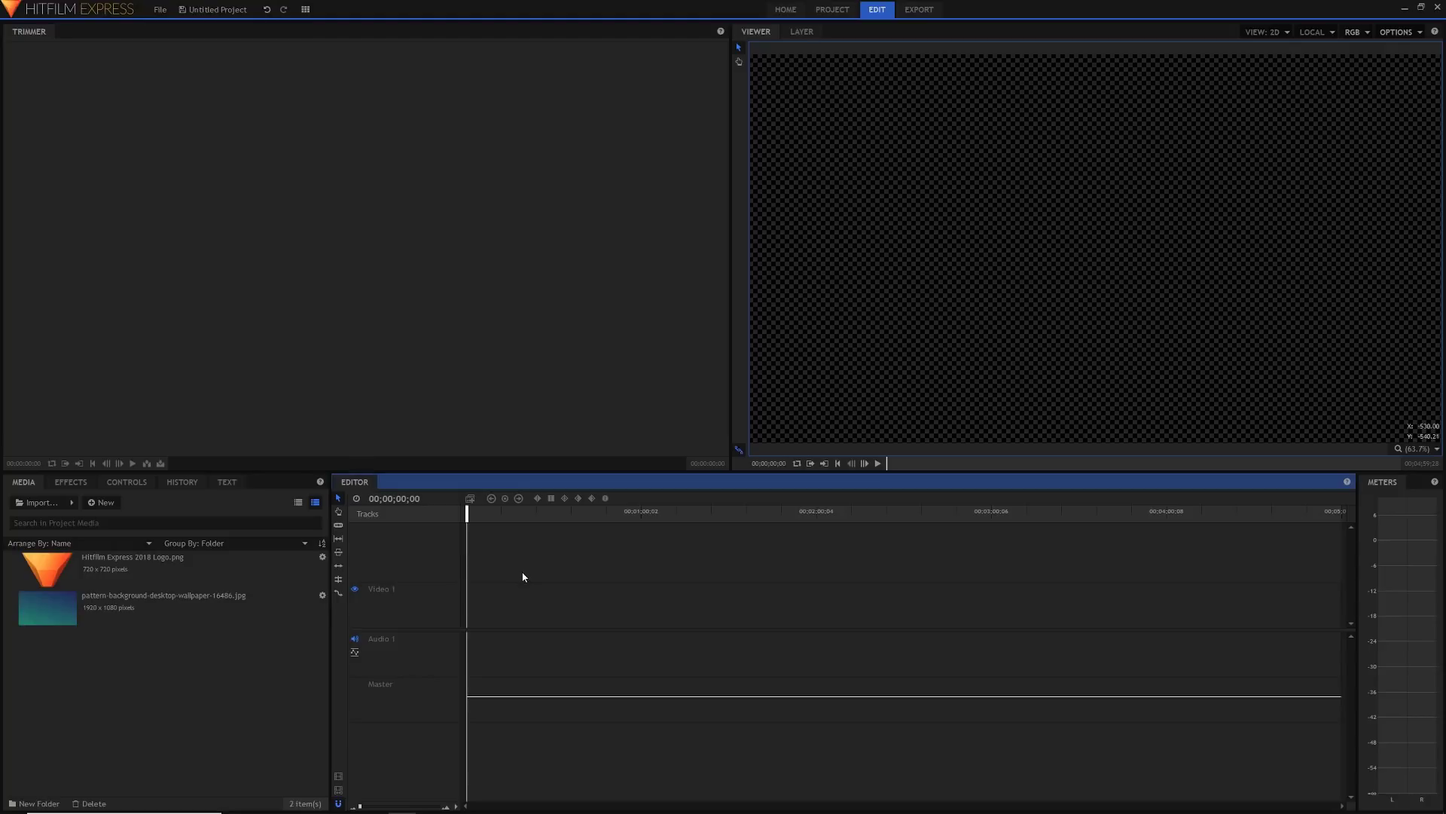
Check the program's version and licence information
left_click(124, 11)
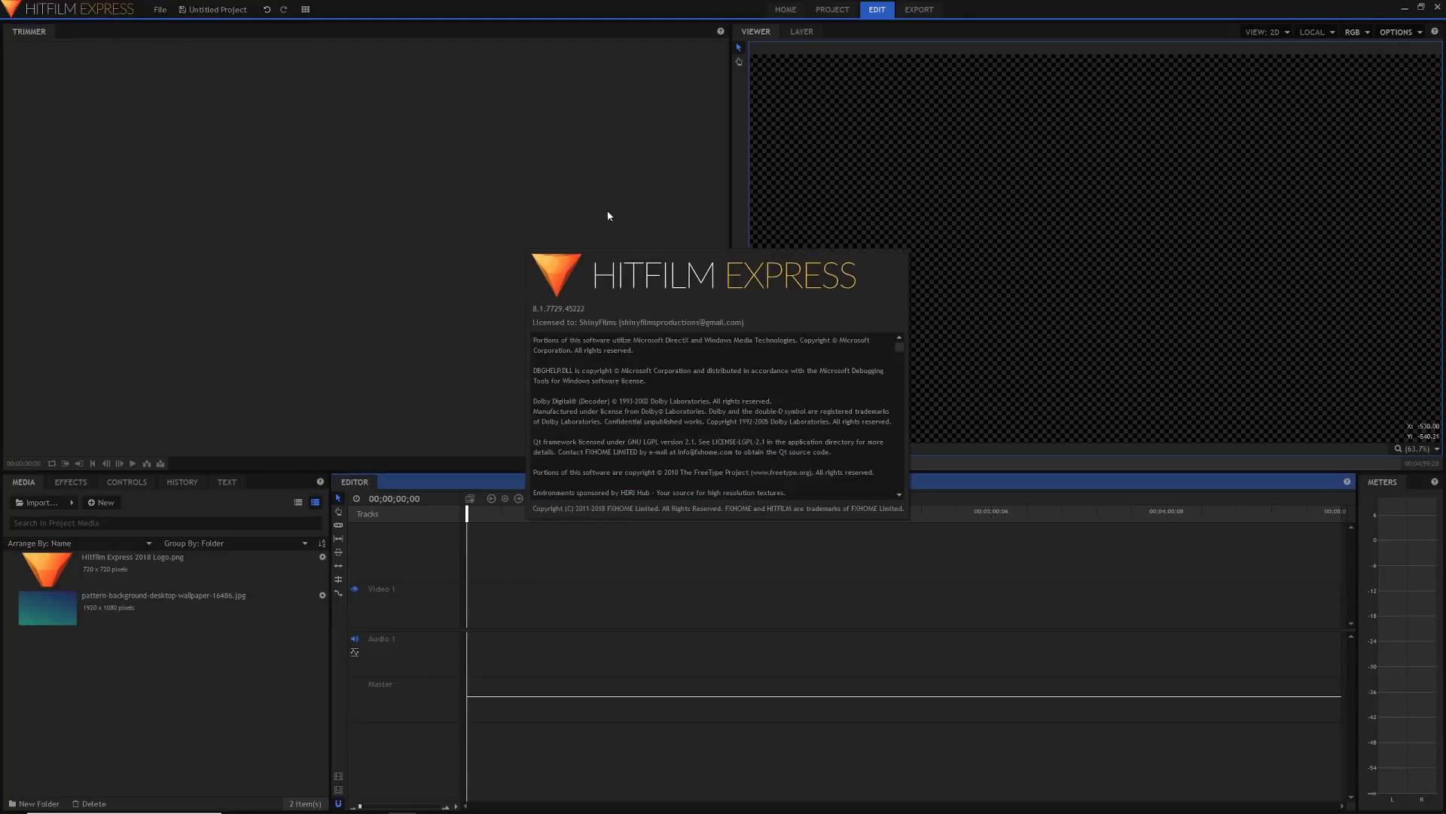
left_click(614, 232)
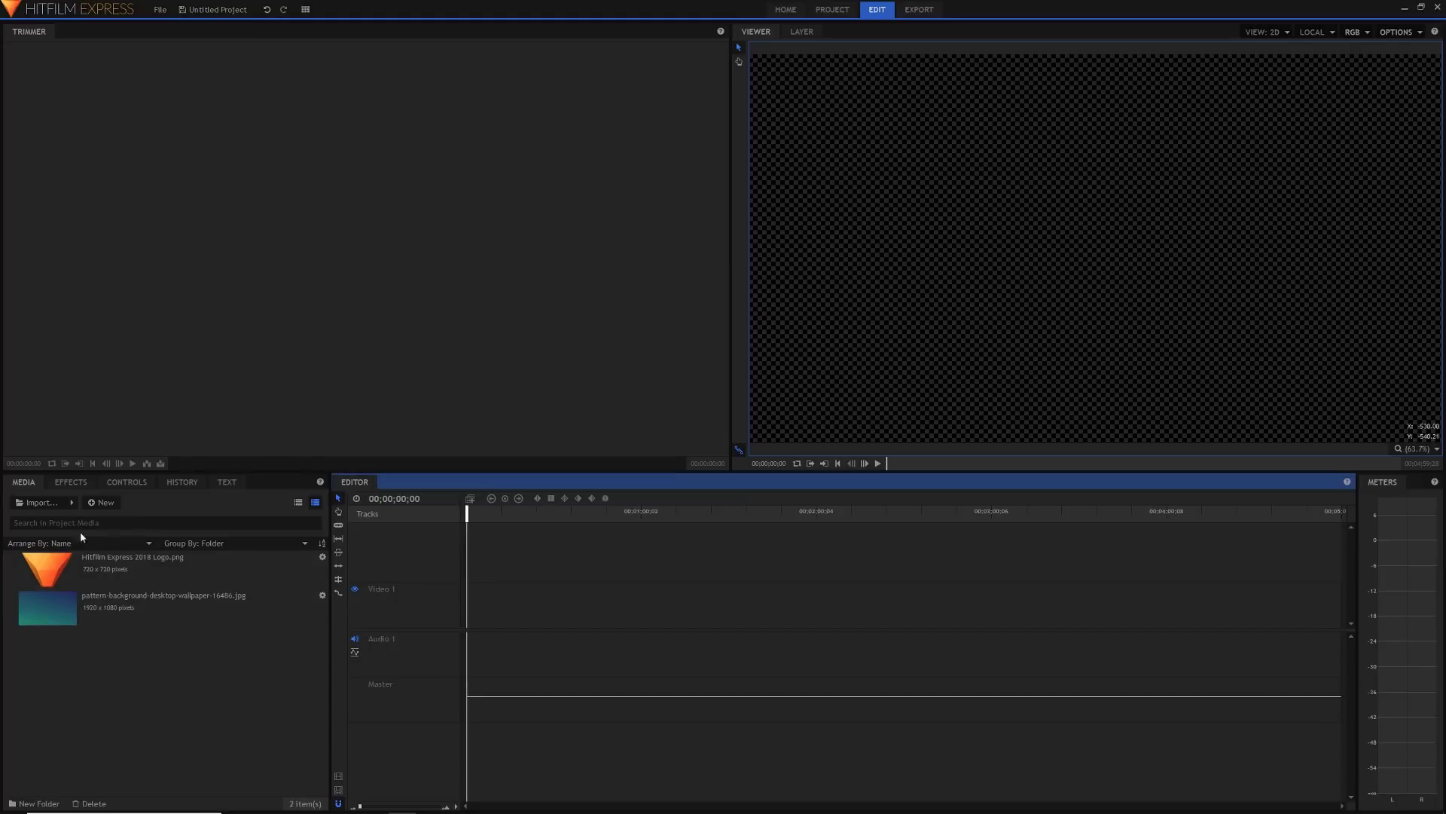
Create a composite shot named Keyframing with a duration of 00:00:02:00
left_click(98, 508)
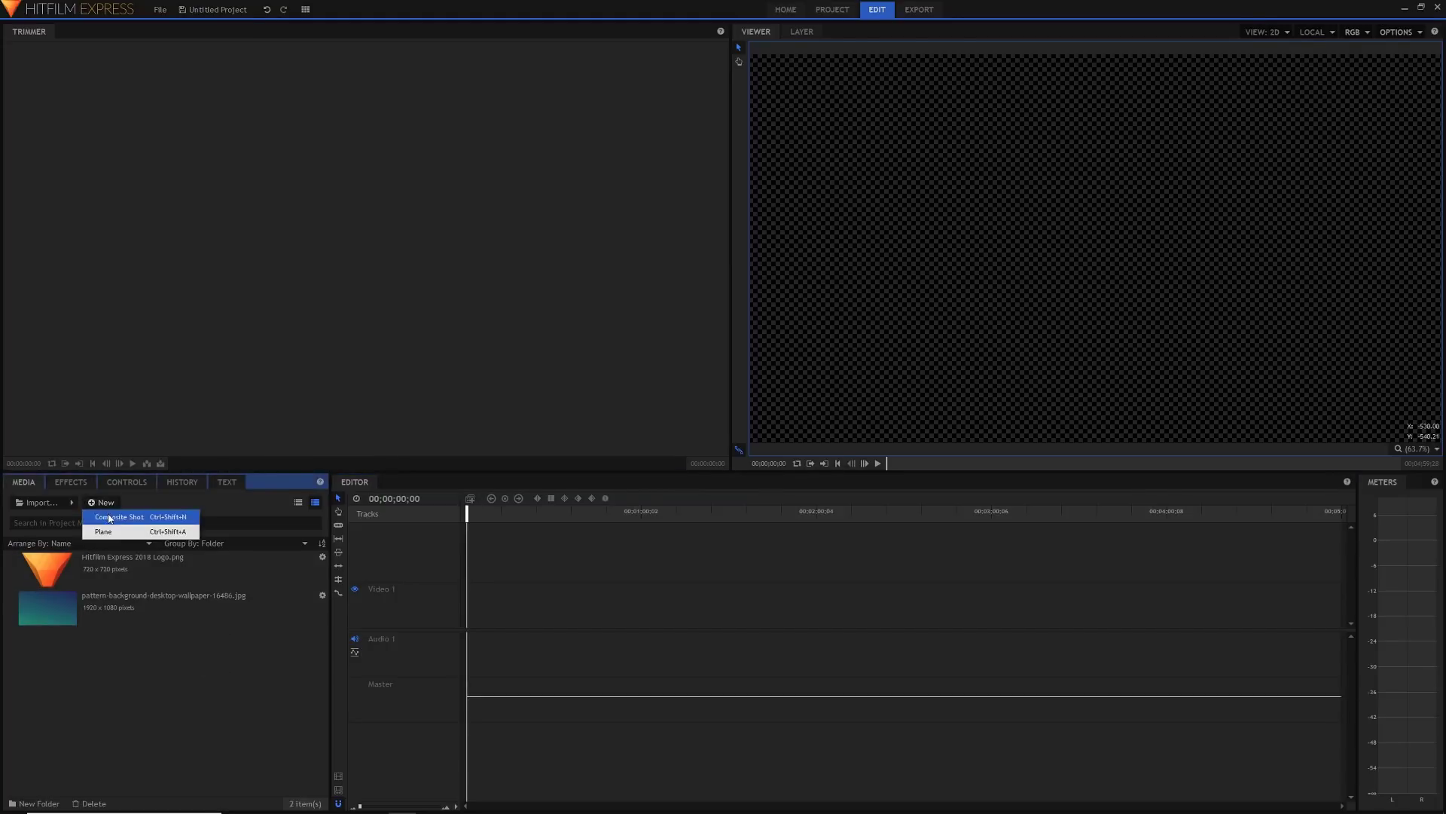
left_click(113, 518)
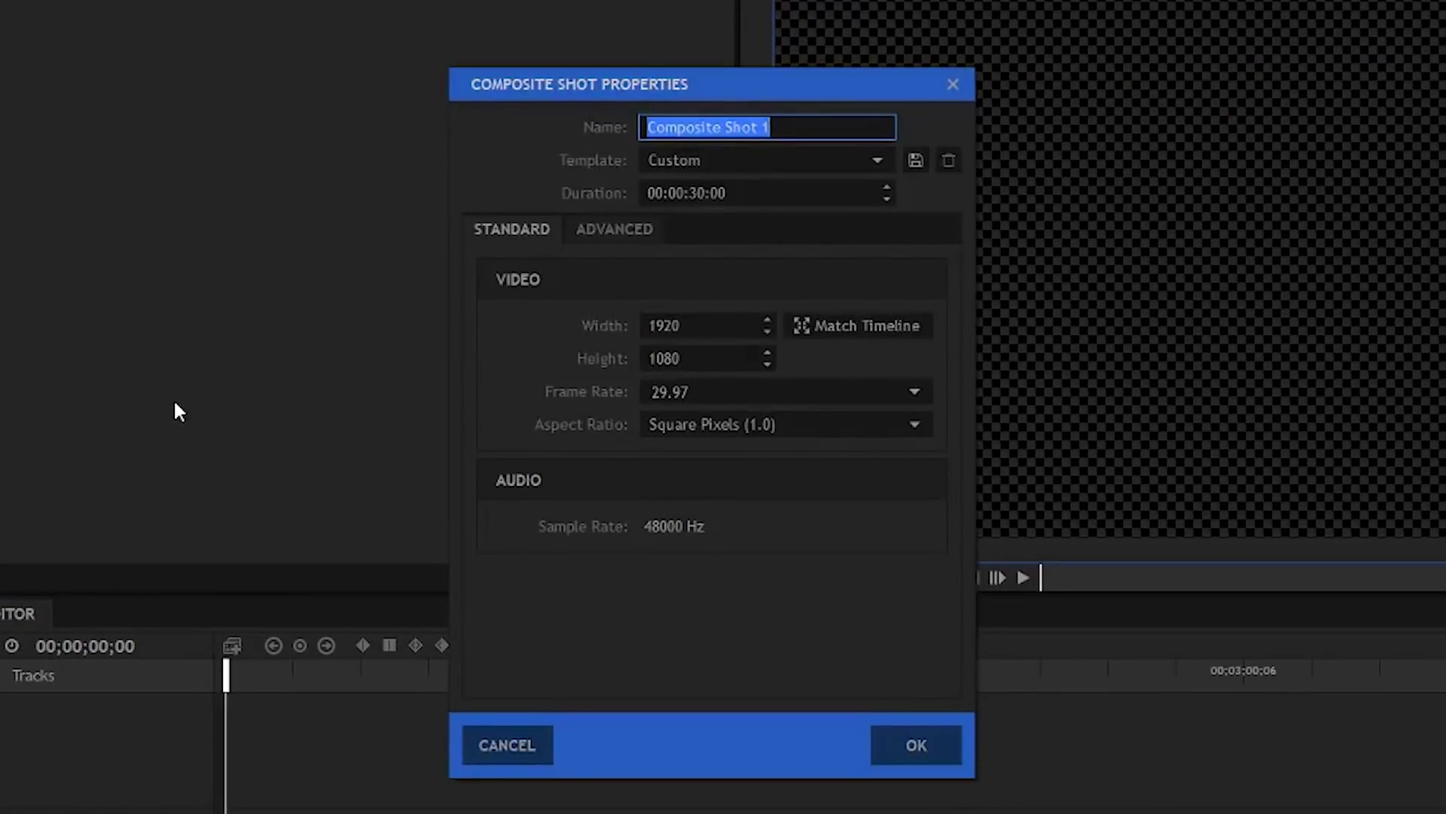
type("Keyframing")
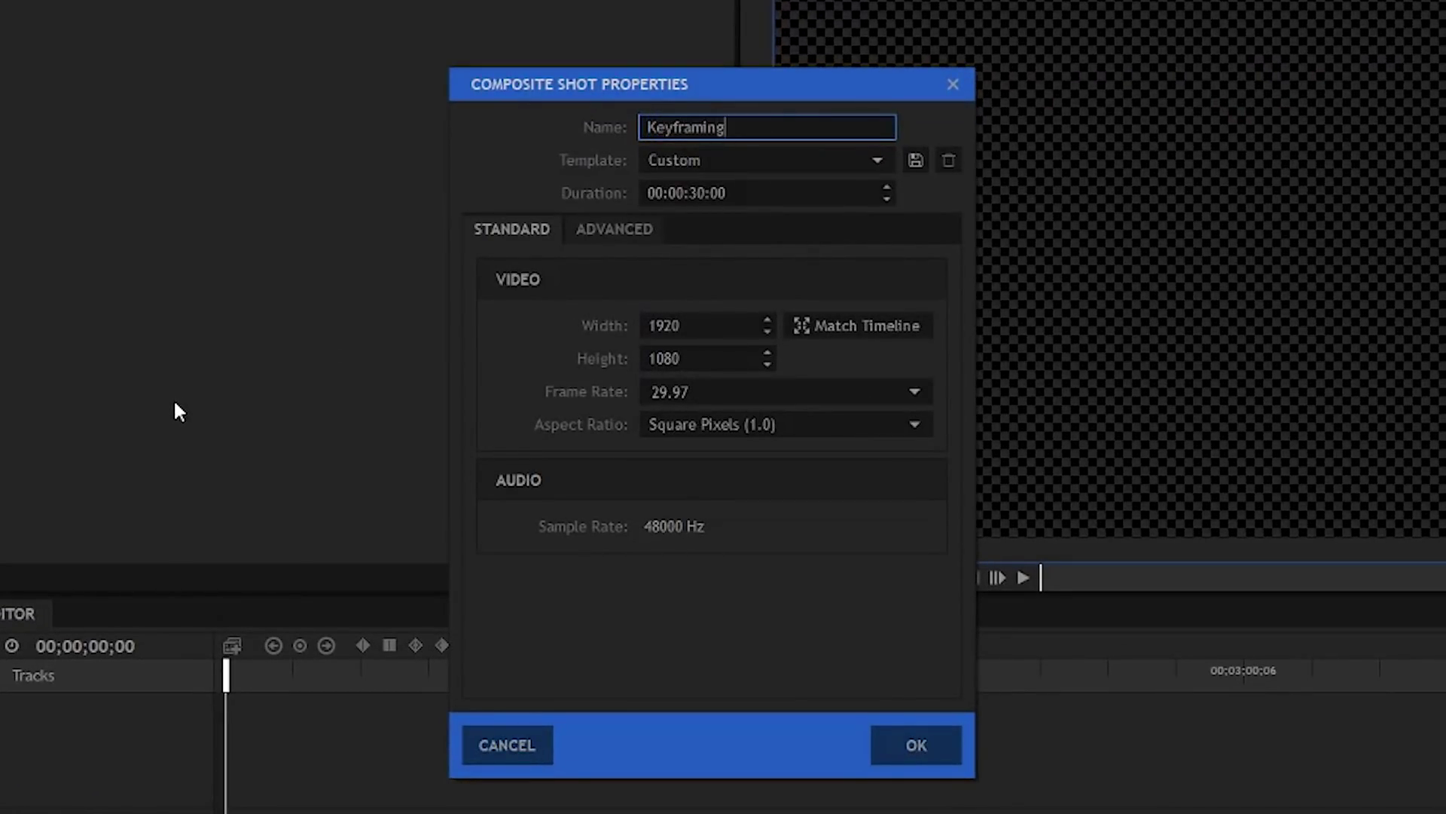
left_click(693, 193)
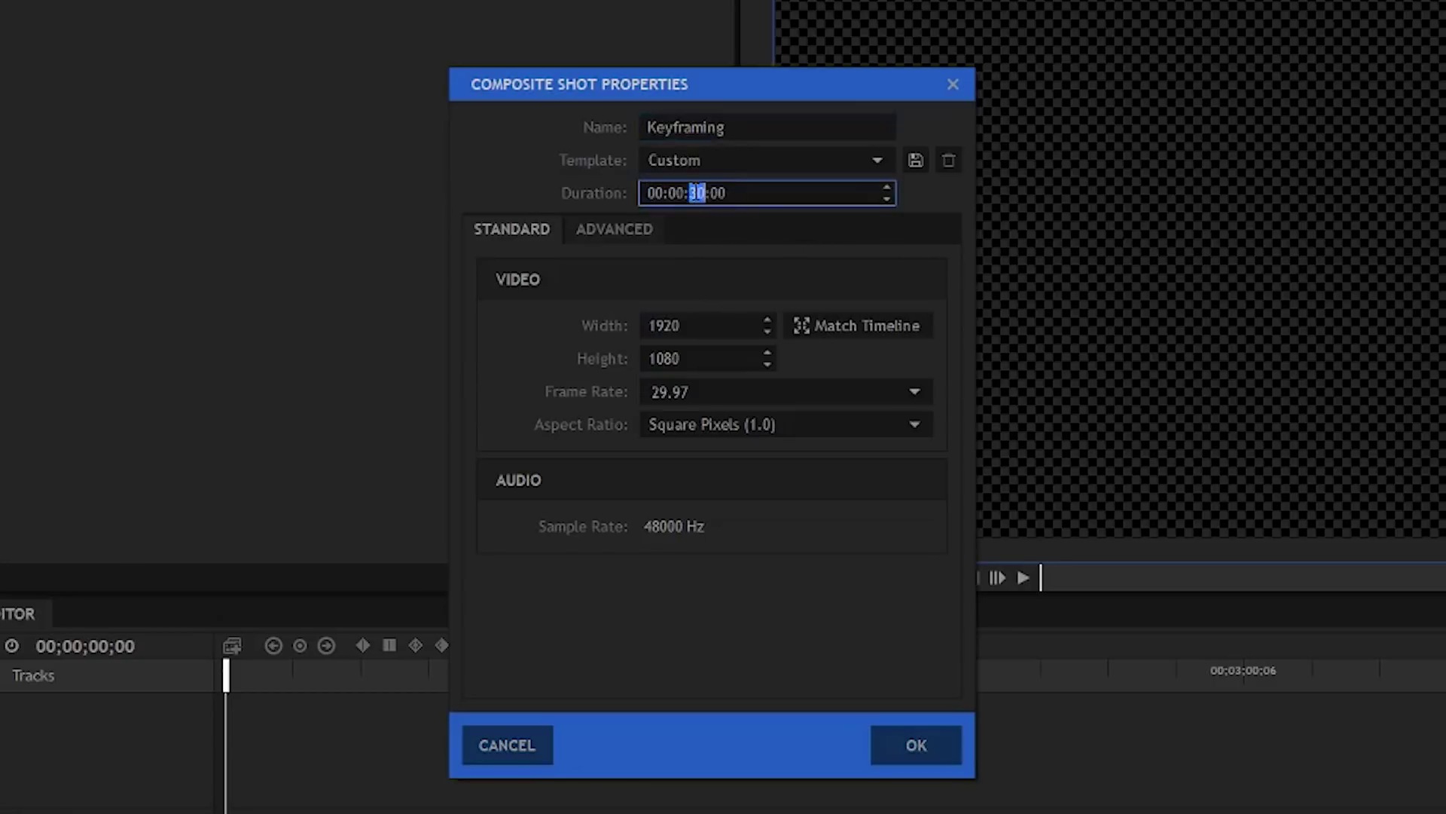
left_click(653, 193)
left_click(676, 193)
left_click(676, 193)
left_click(693, 193)
left_click(697, 195)
key("Right")
left_click(697, 193)
type("2")
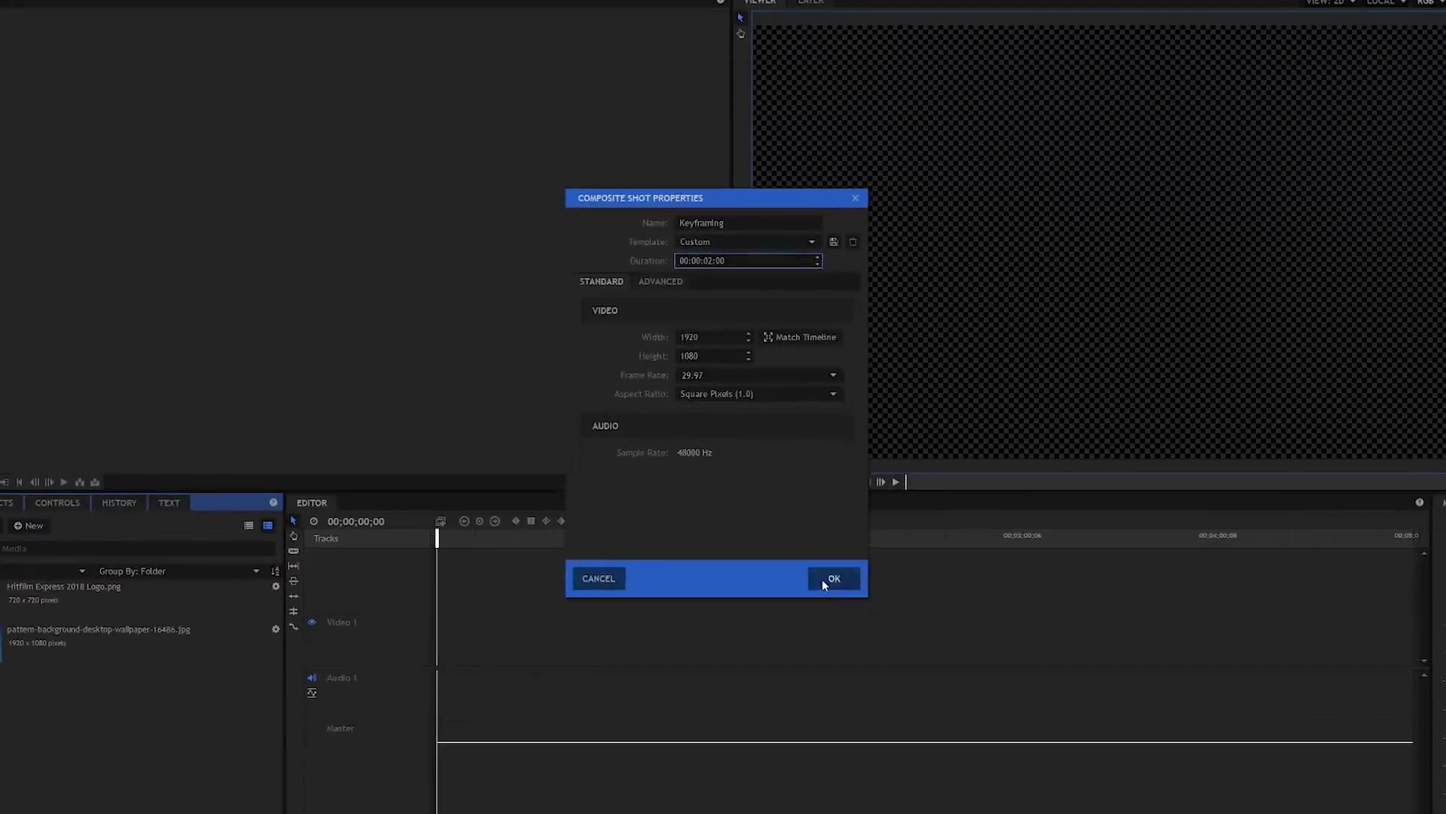
left_click(913, 738)
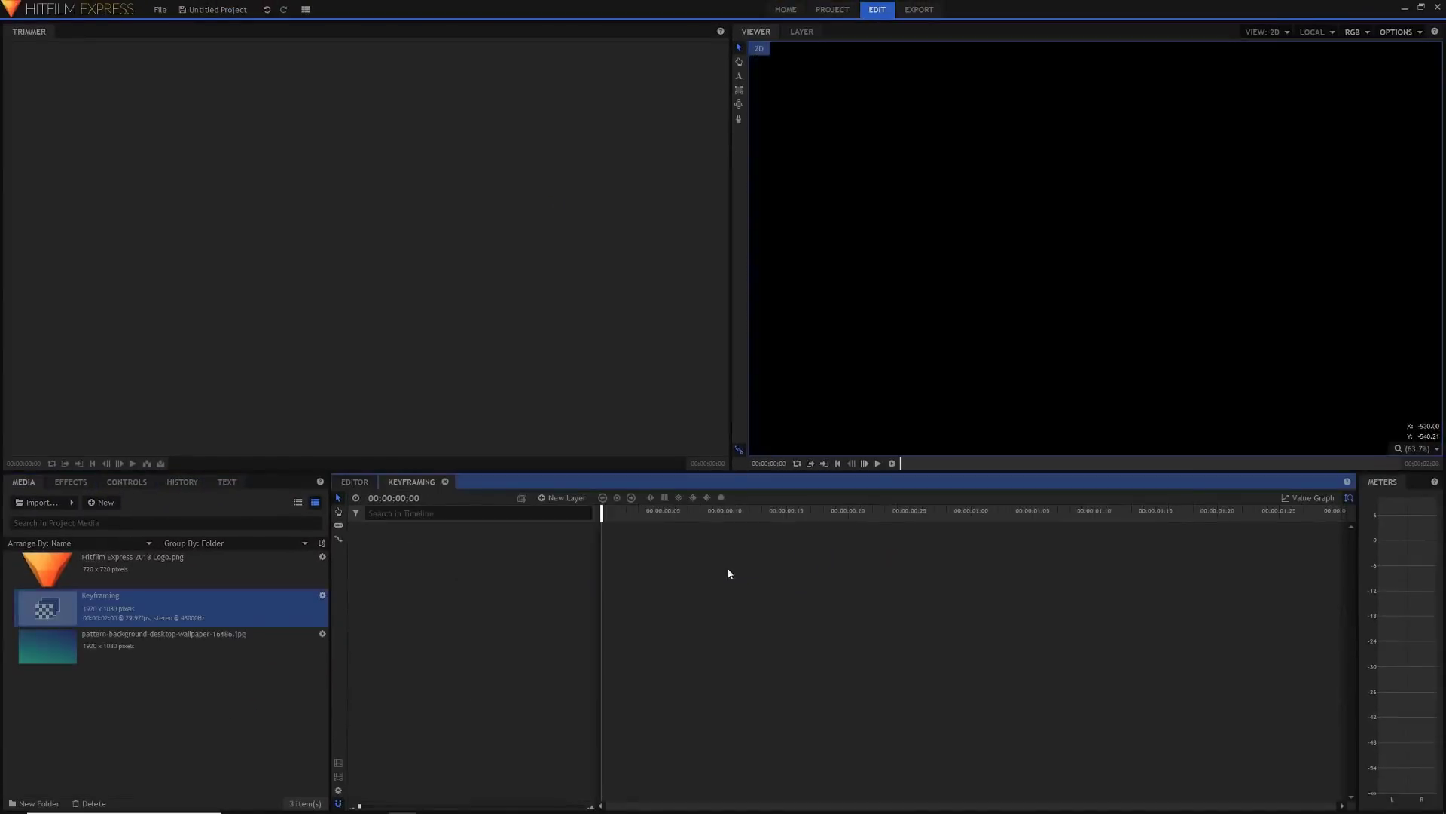
Add the HitFilm Express 2018 logo and the pattern background image to the Keyframing composite shot, with the logo layer above the background
left_click(198, 637)
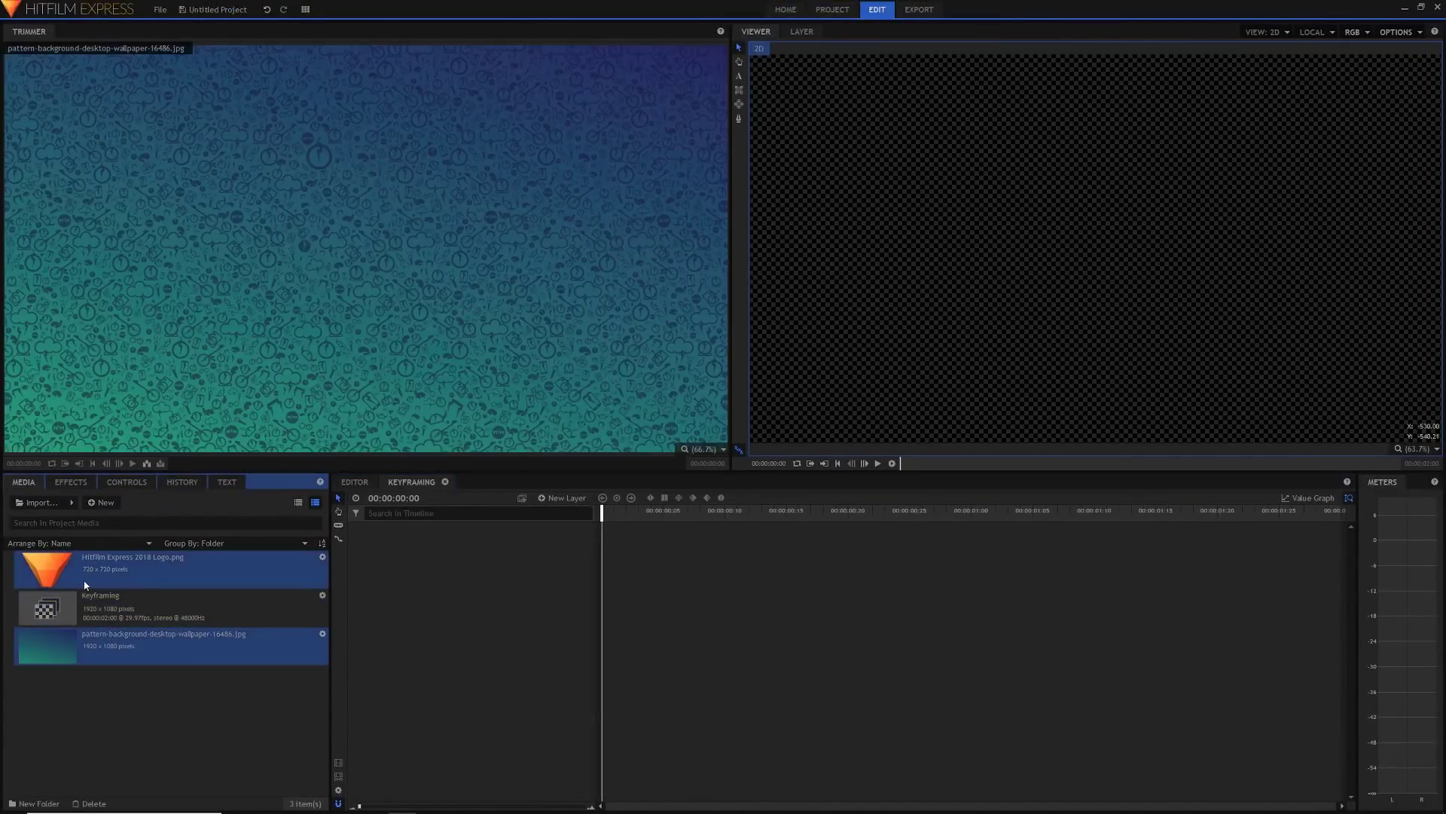
left_click_drag(89, 597, 539, 556)
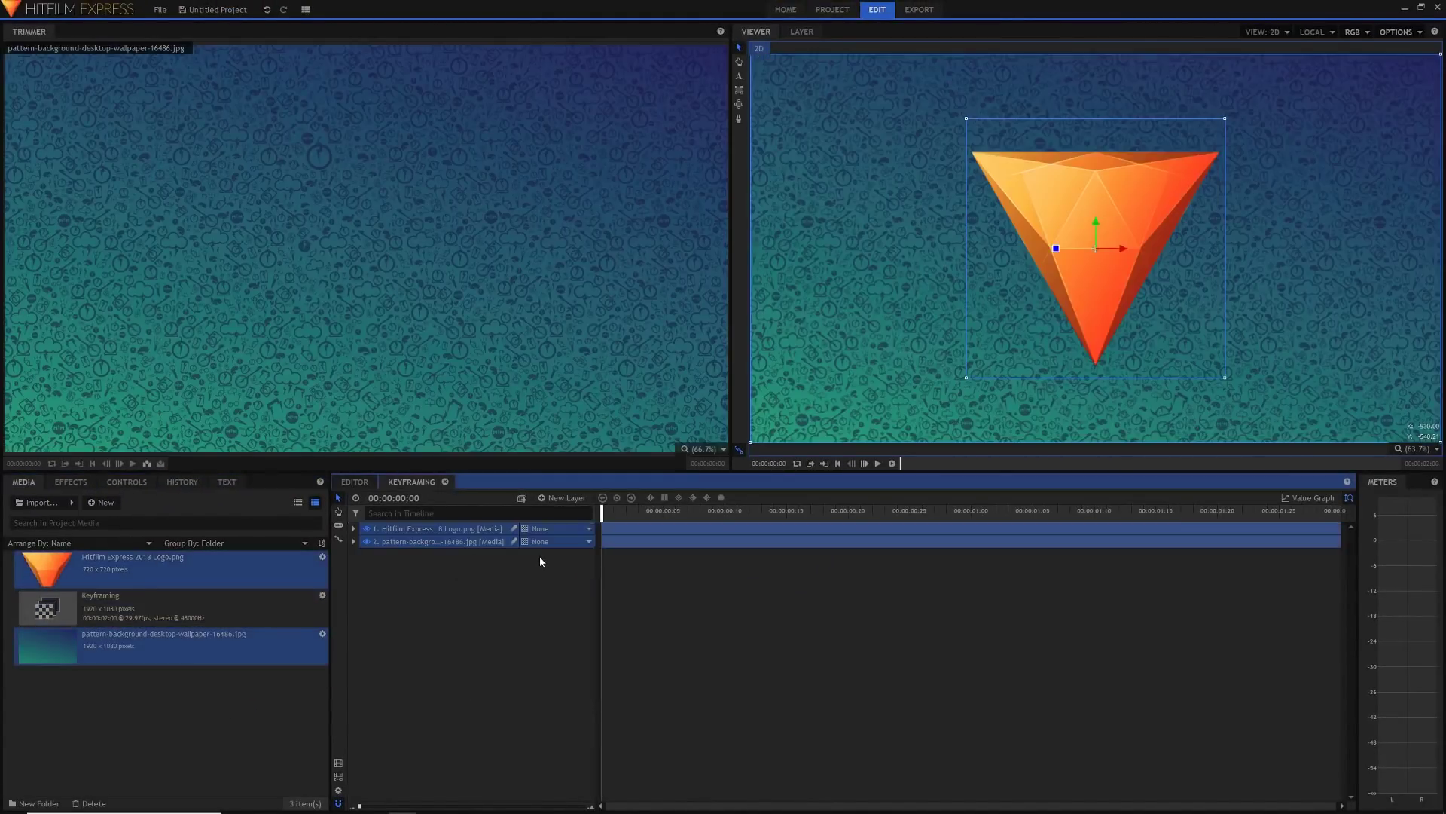
left_click(768, 597)
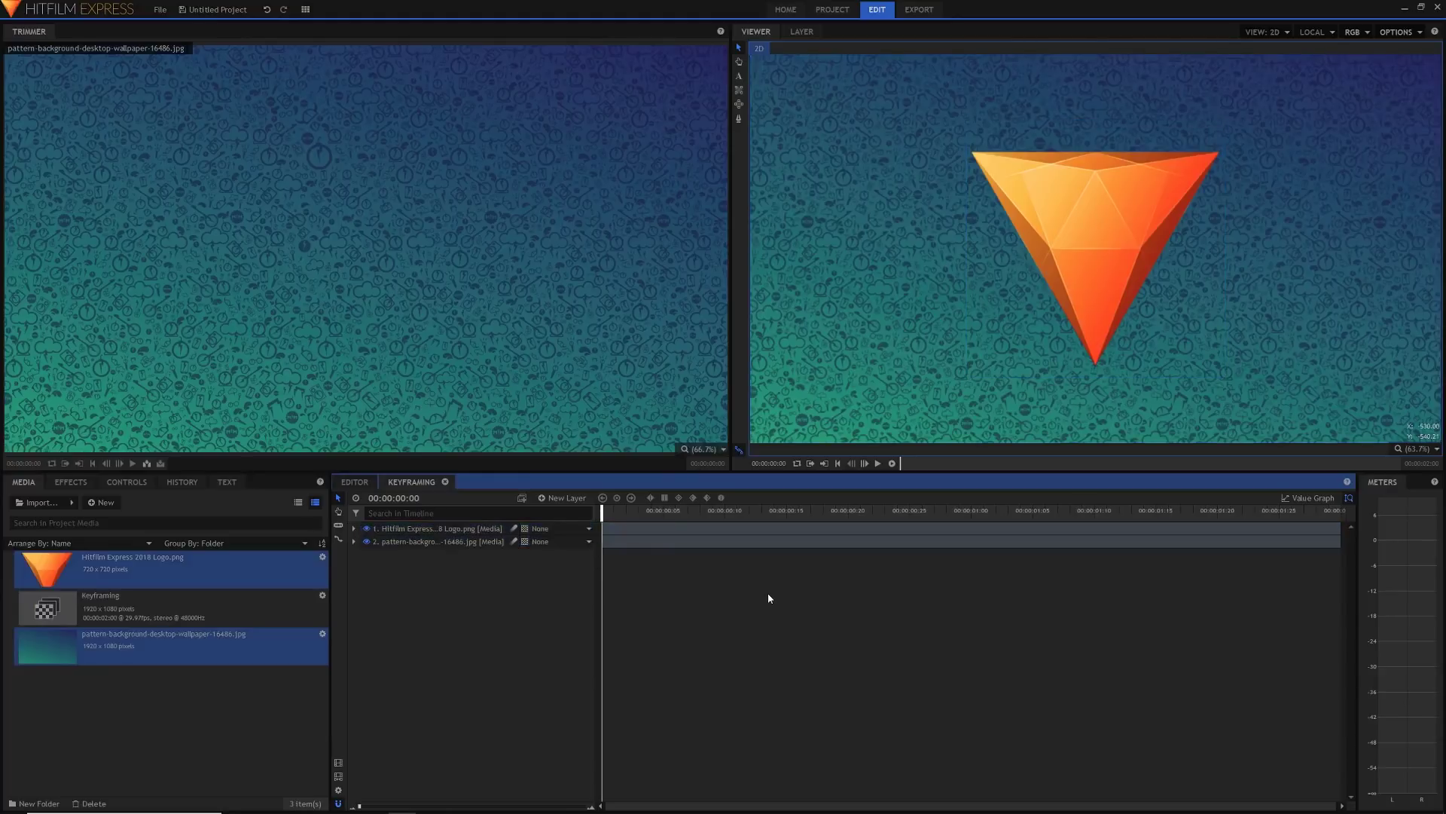
left_click(435, 541)
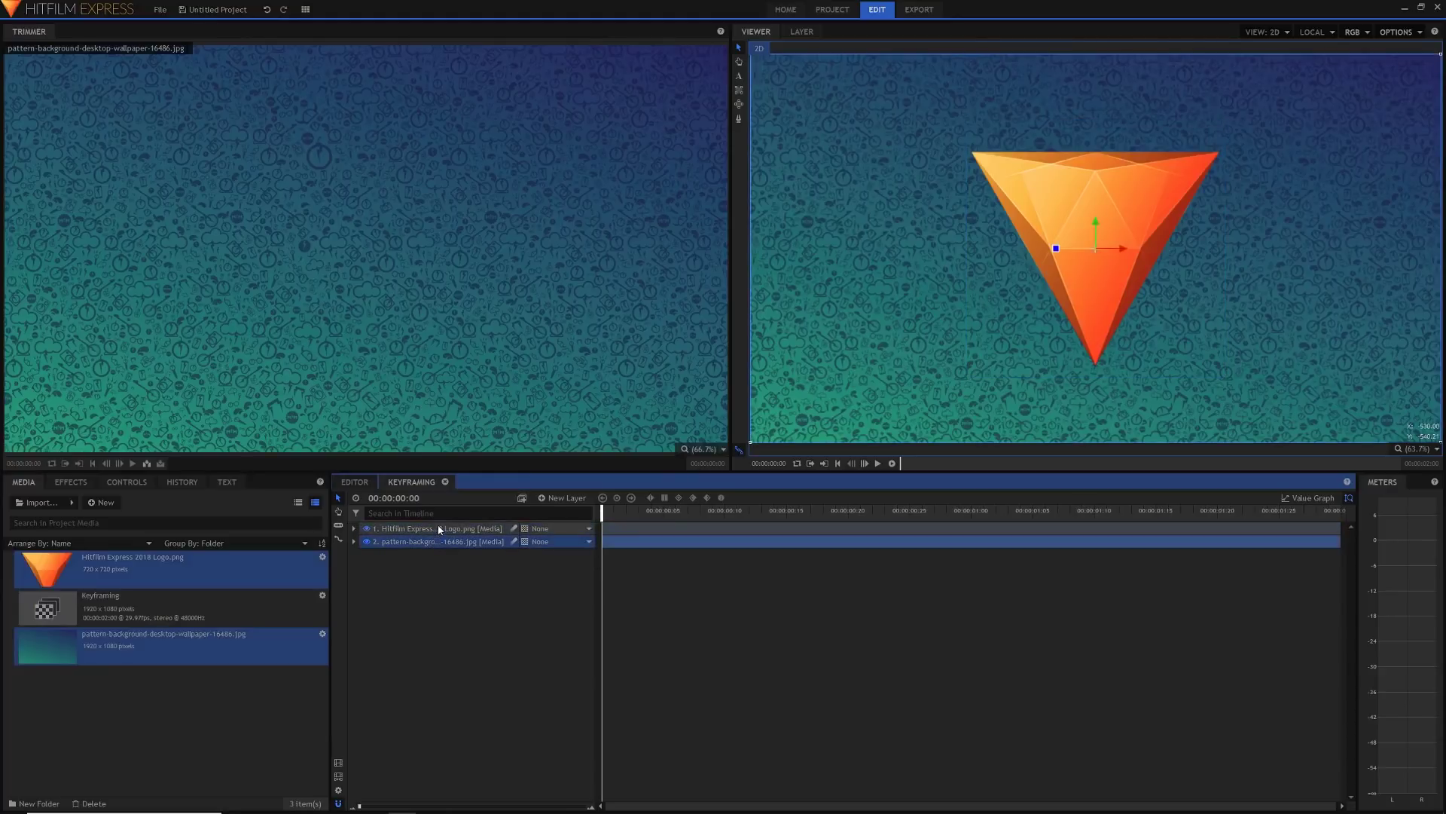
left_click(438, 529)
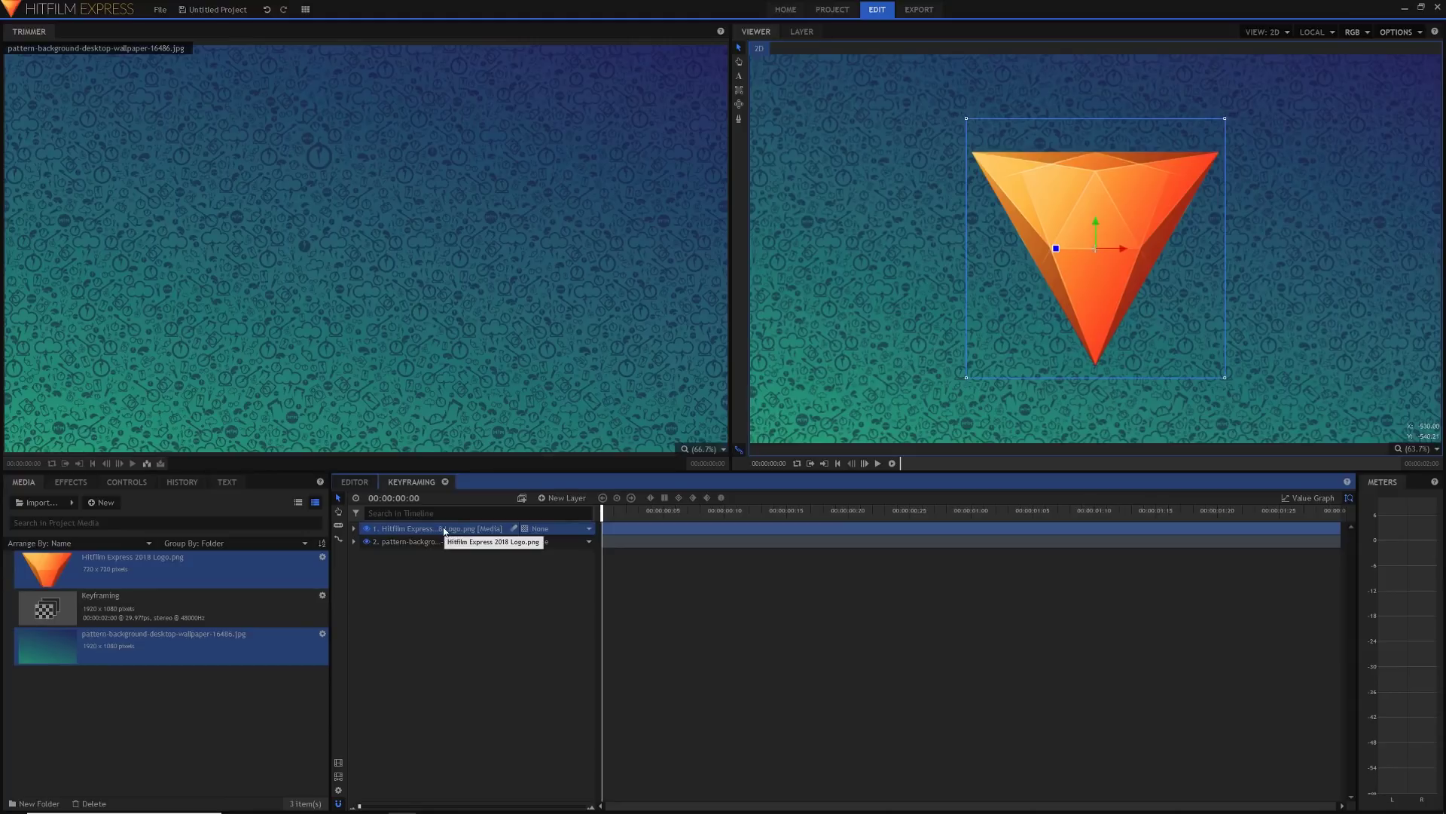
left_click(696, 641)
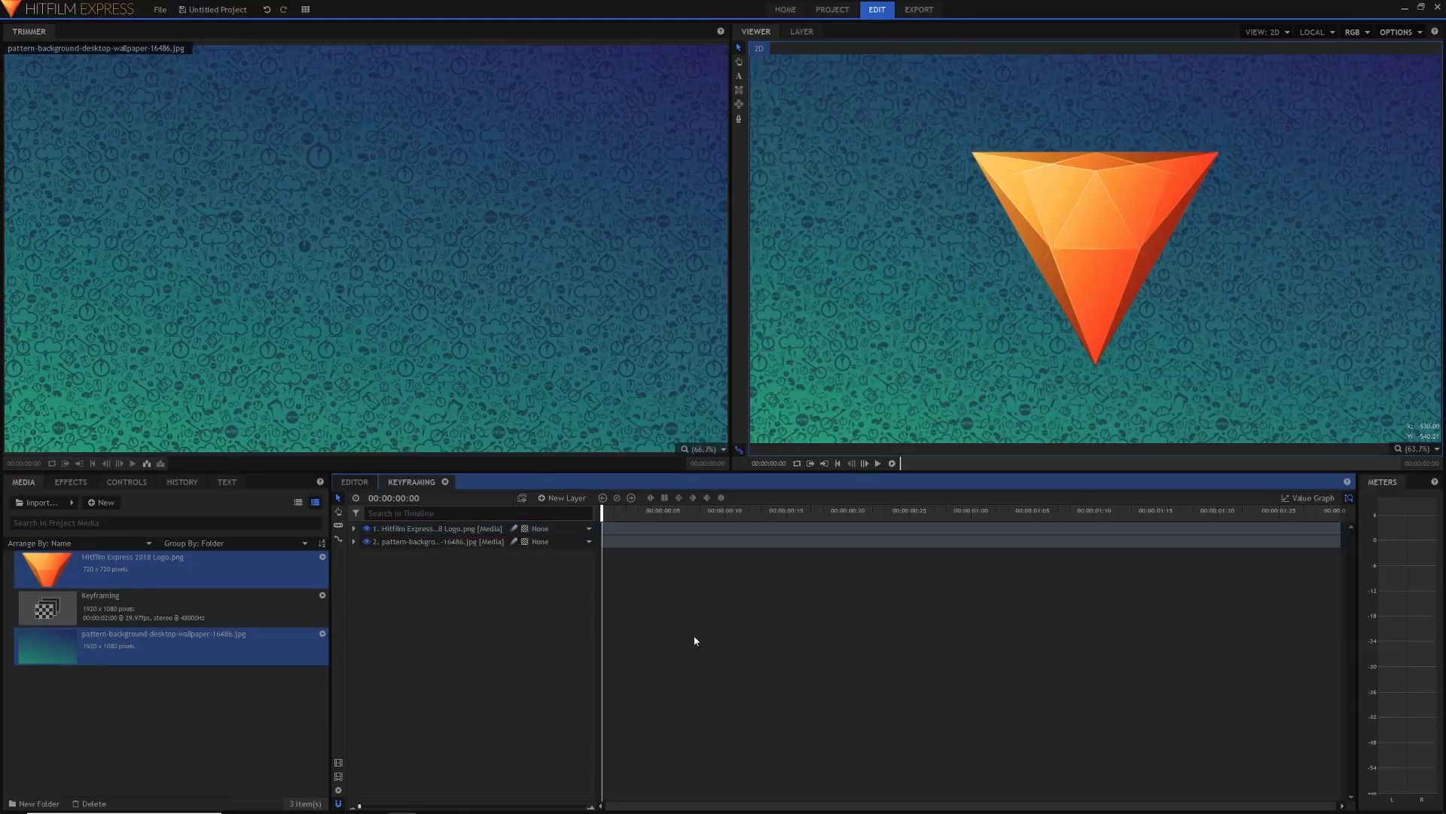
Try transforming the logo layer directly in the viewer, and undo the change
left_click(445, 537)
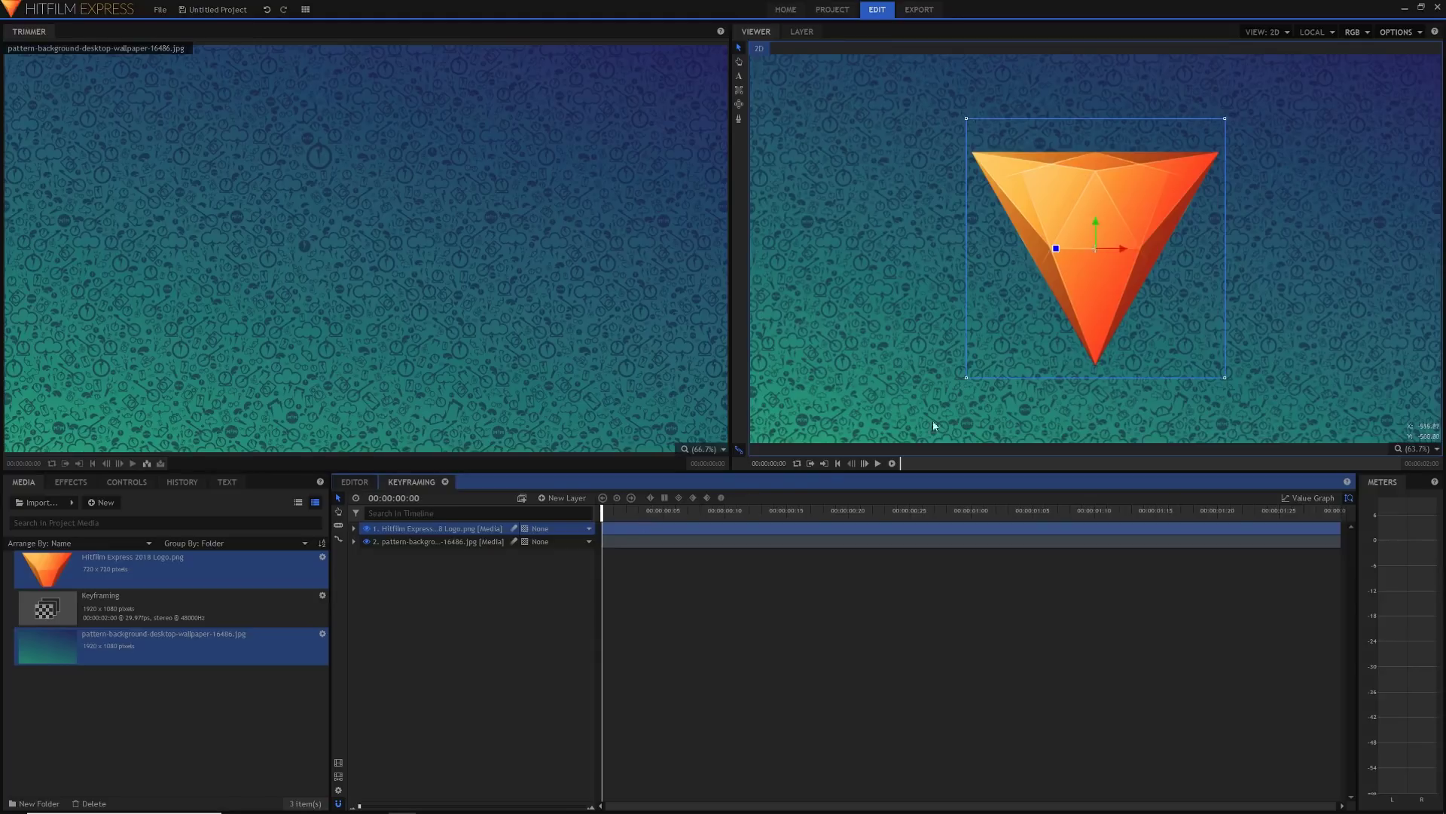
left_click_drag(1057, 248, 1011, 225)
key("ctrl+z")
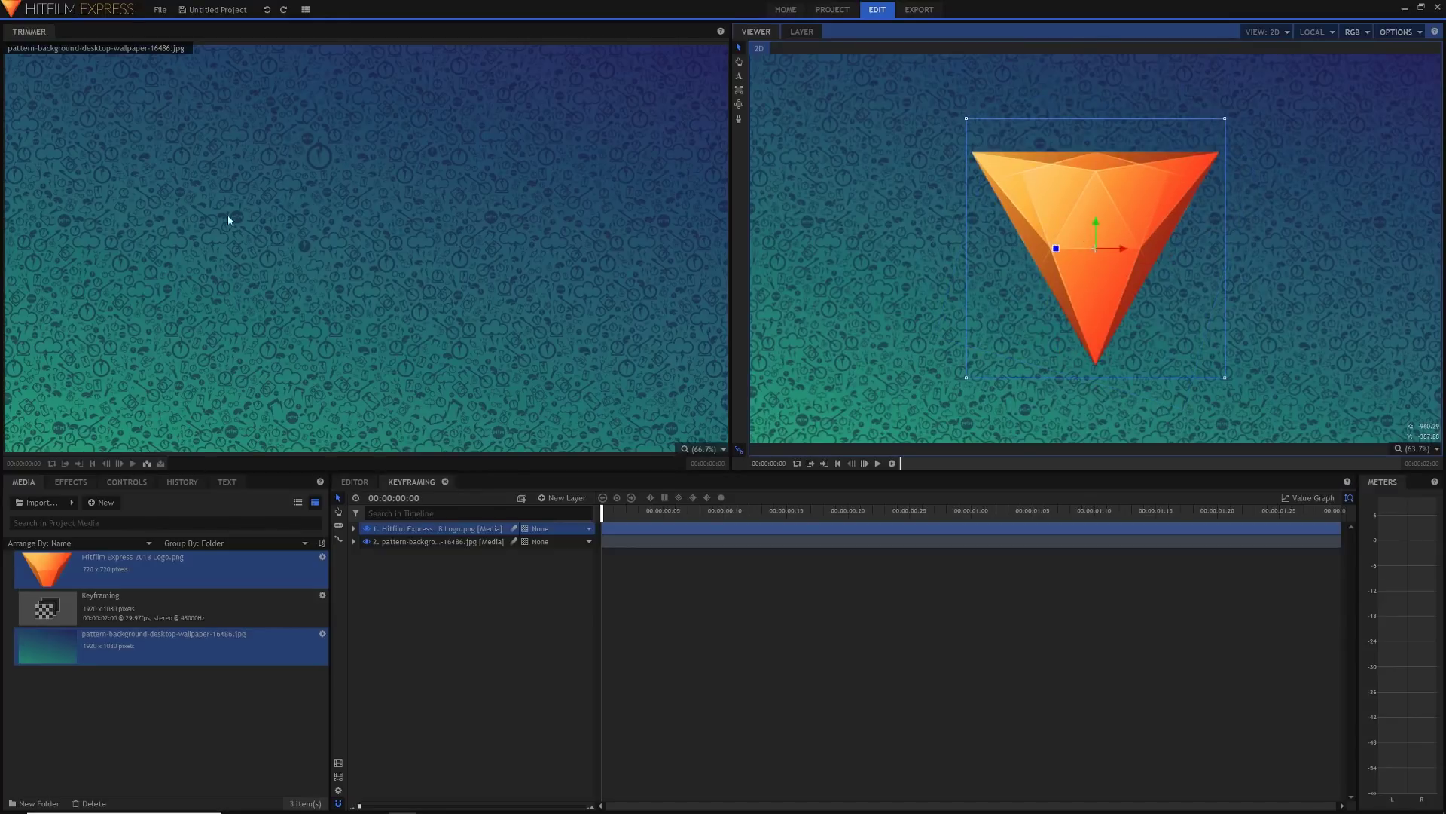
Switch to the Compositing workspace, hide the timeline graph in the layer controls and deselect all layers
left_click(304, 10)
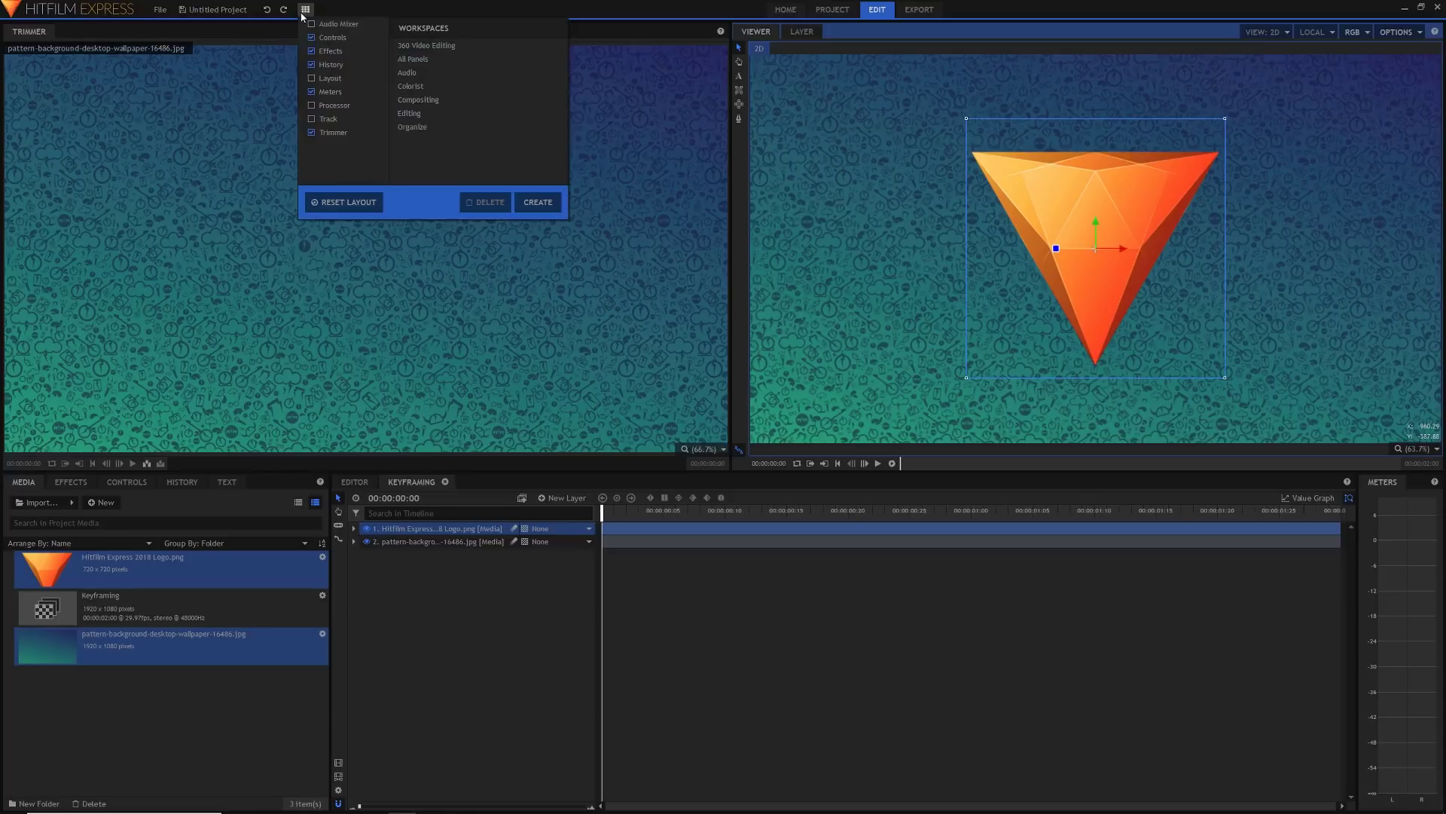
left_click(408, 100)
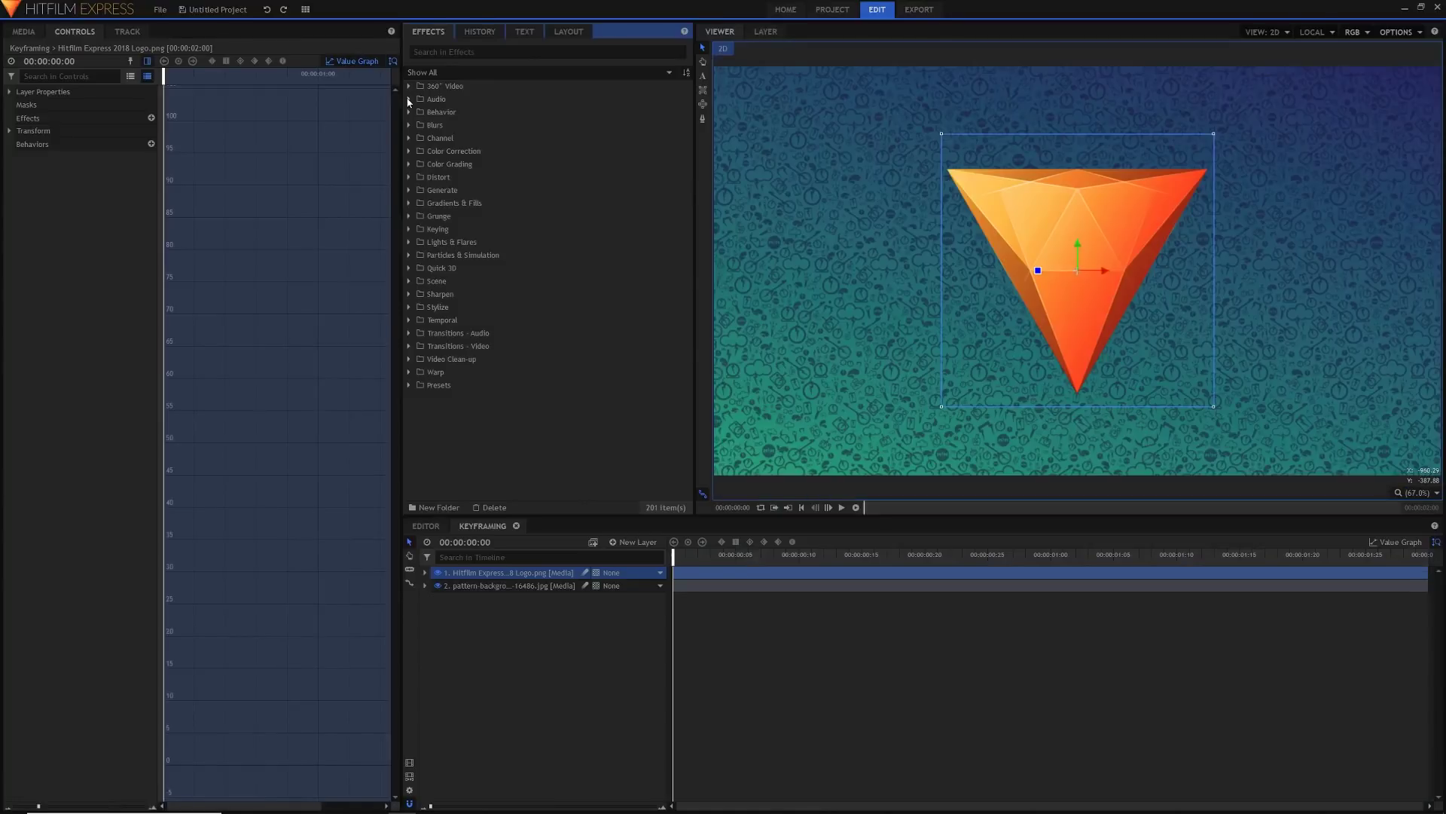
left_click(352, 61)
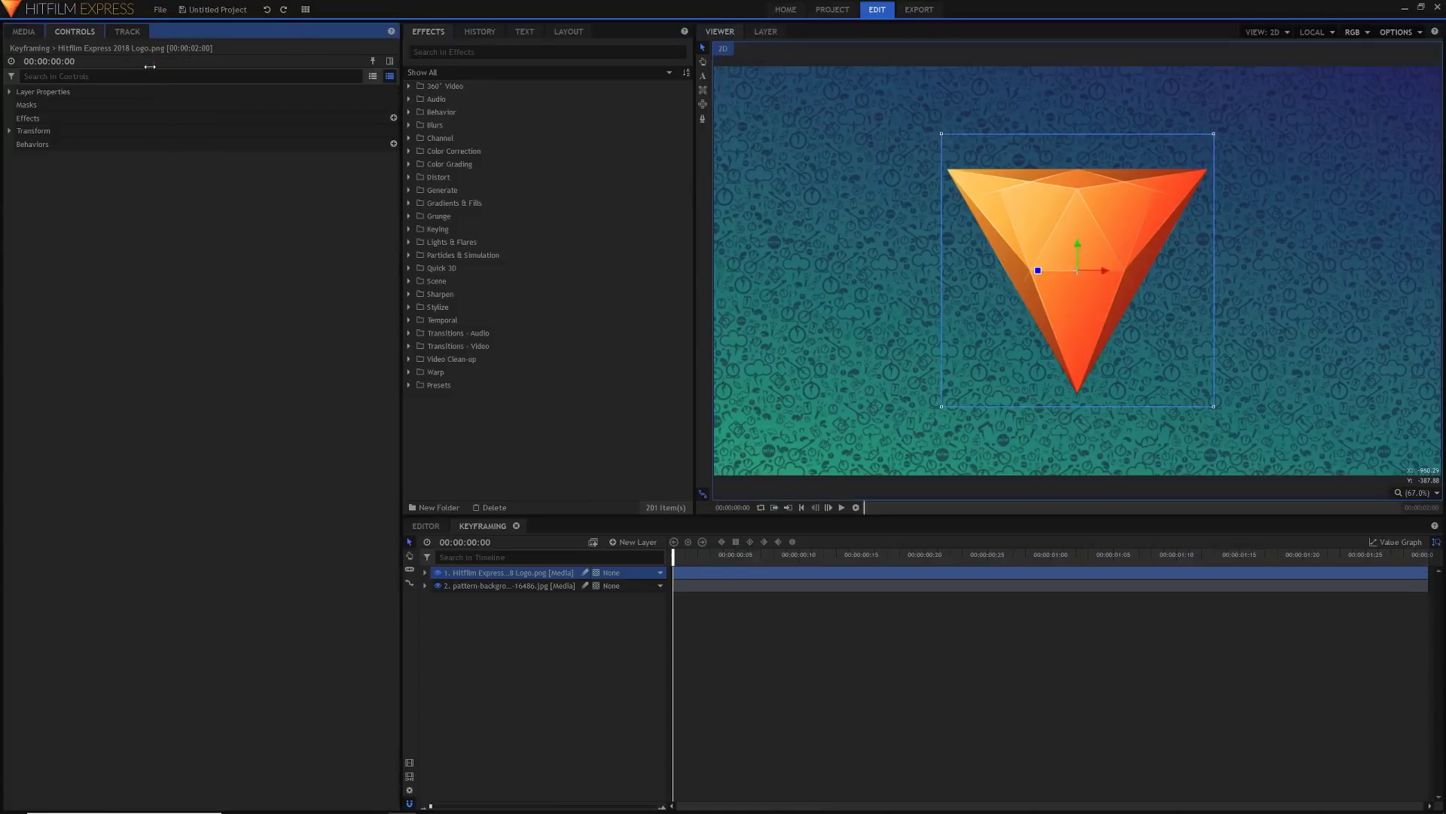
key("ctrl+shift+a")
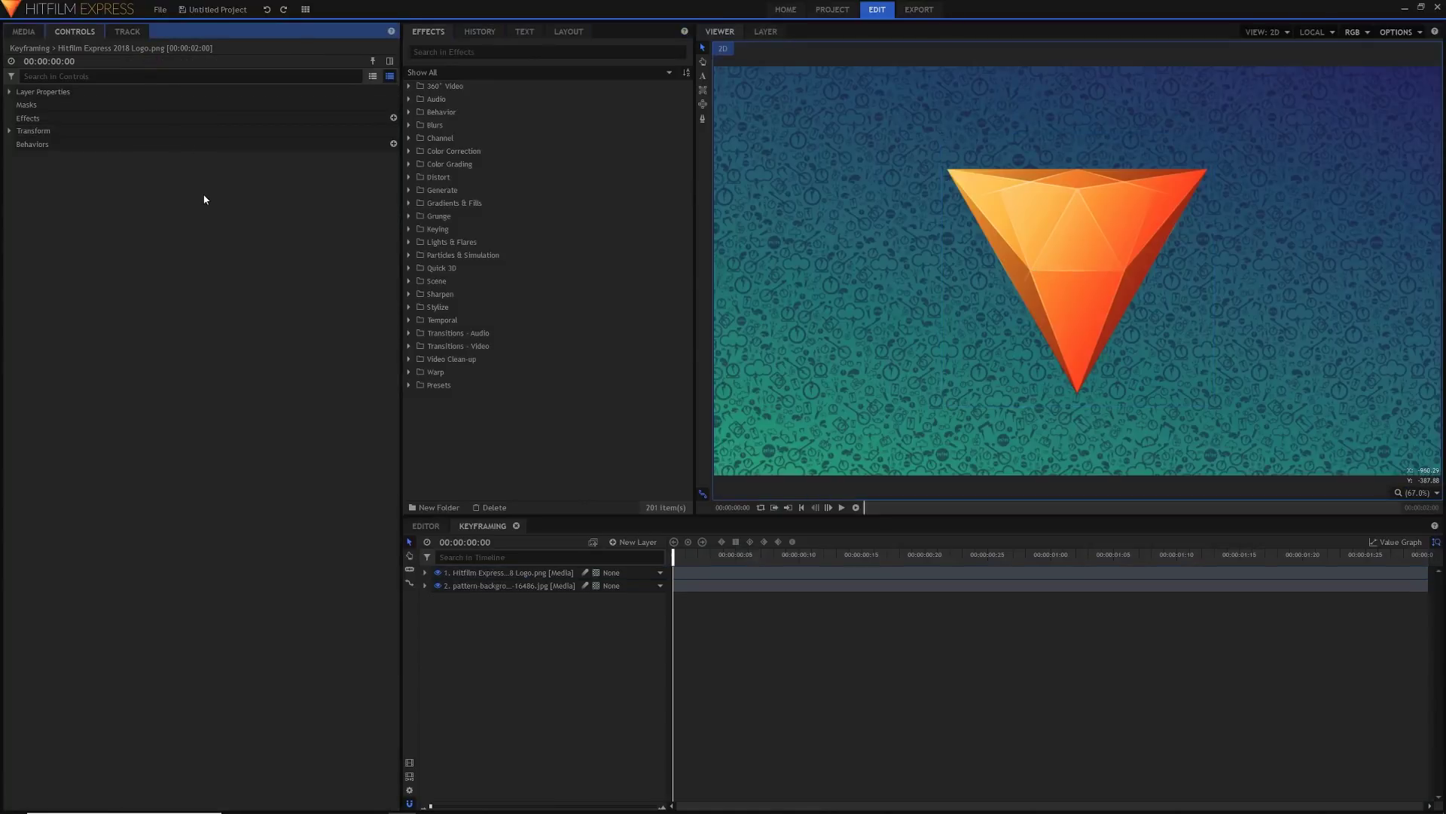
left_click(751, 604)
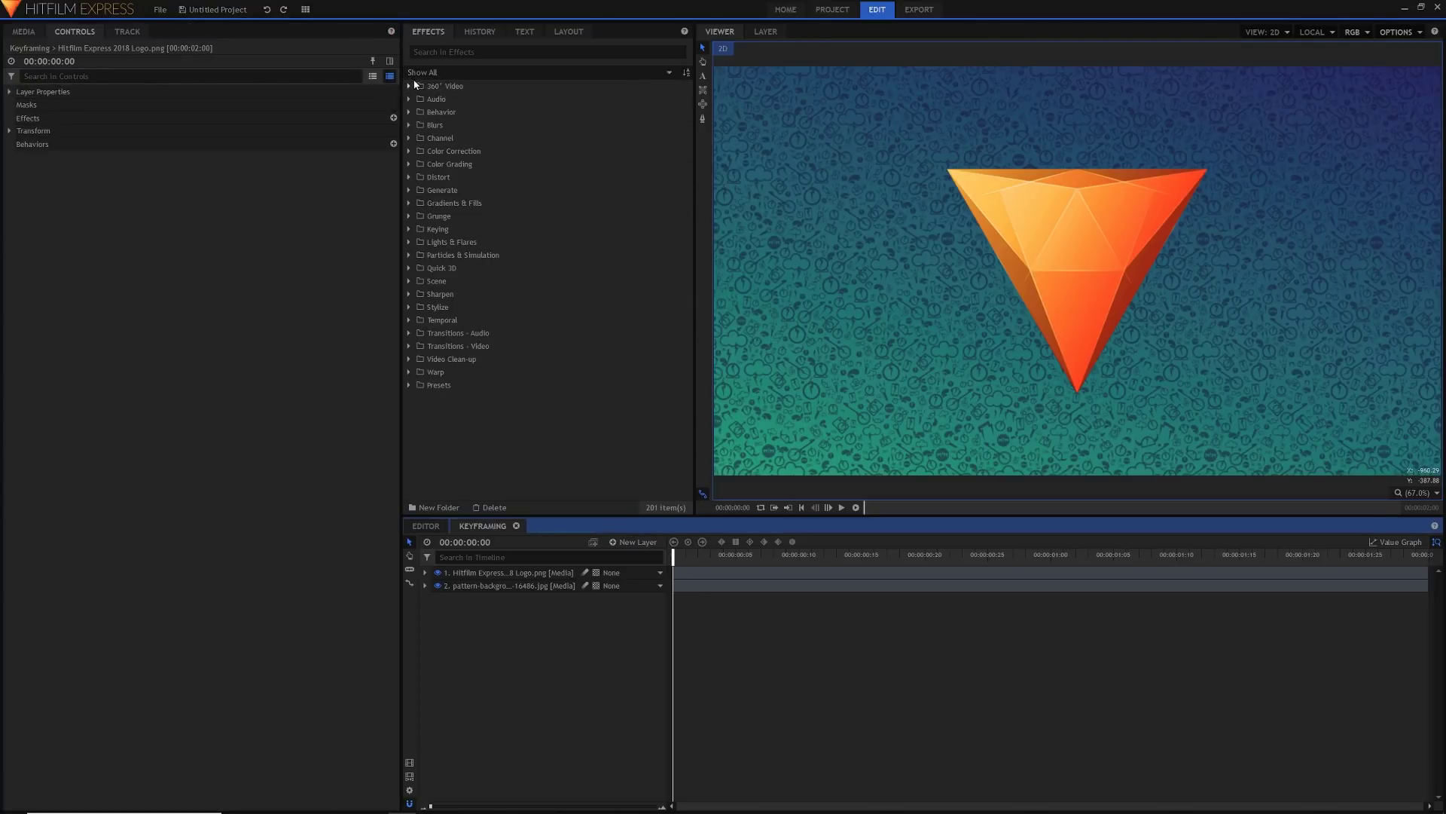
Expand the logo layer's Transform properties in the layer controls and set its Rotation to 15°
left_click(9, 132)
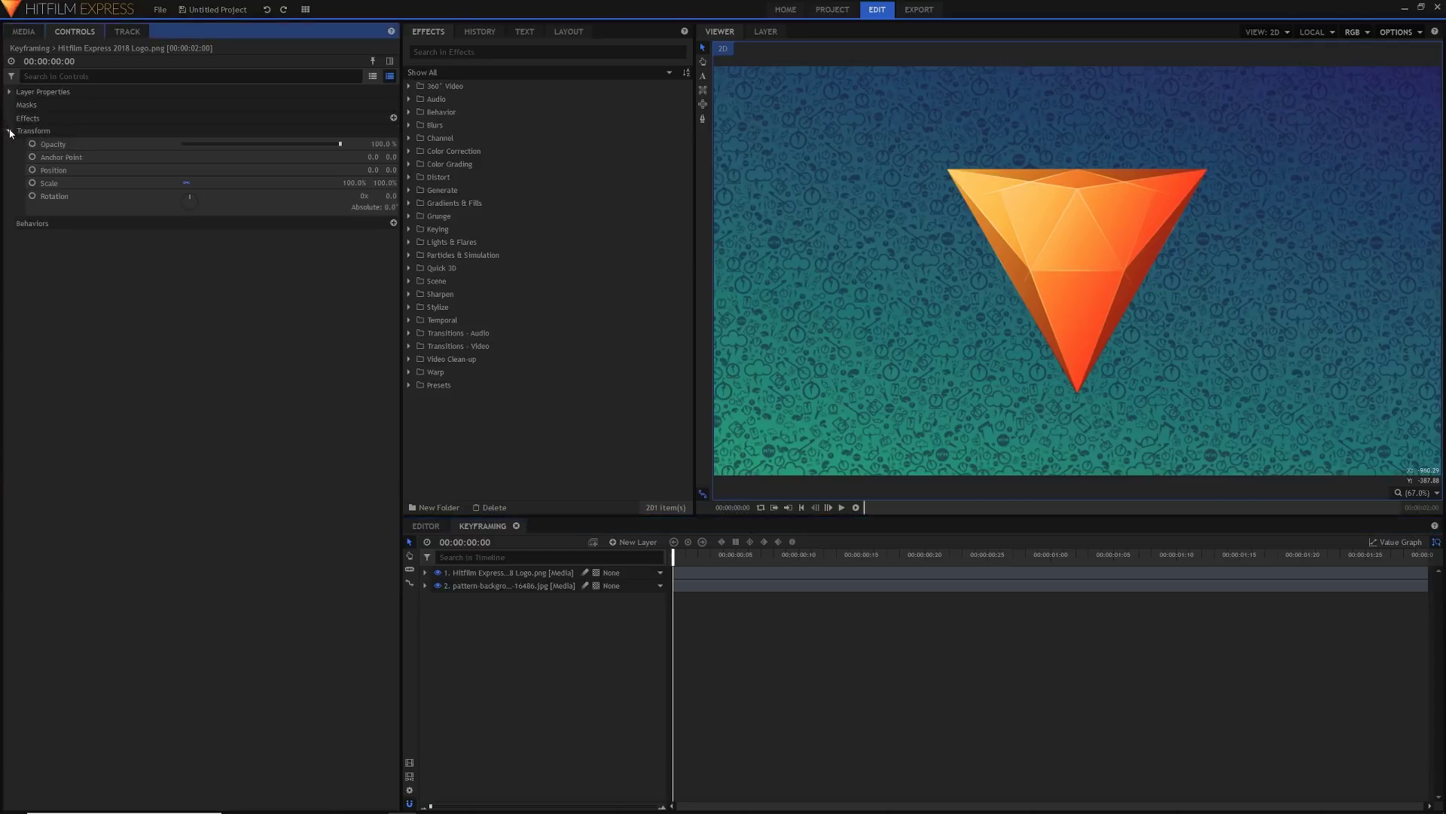
left_click(471, 573)
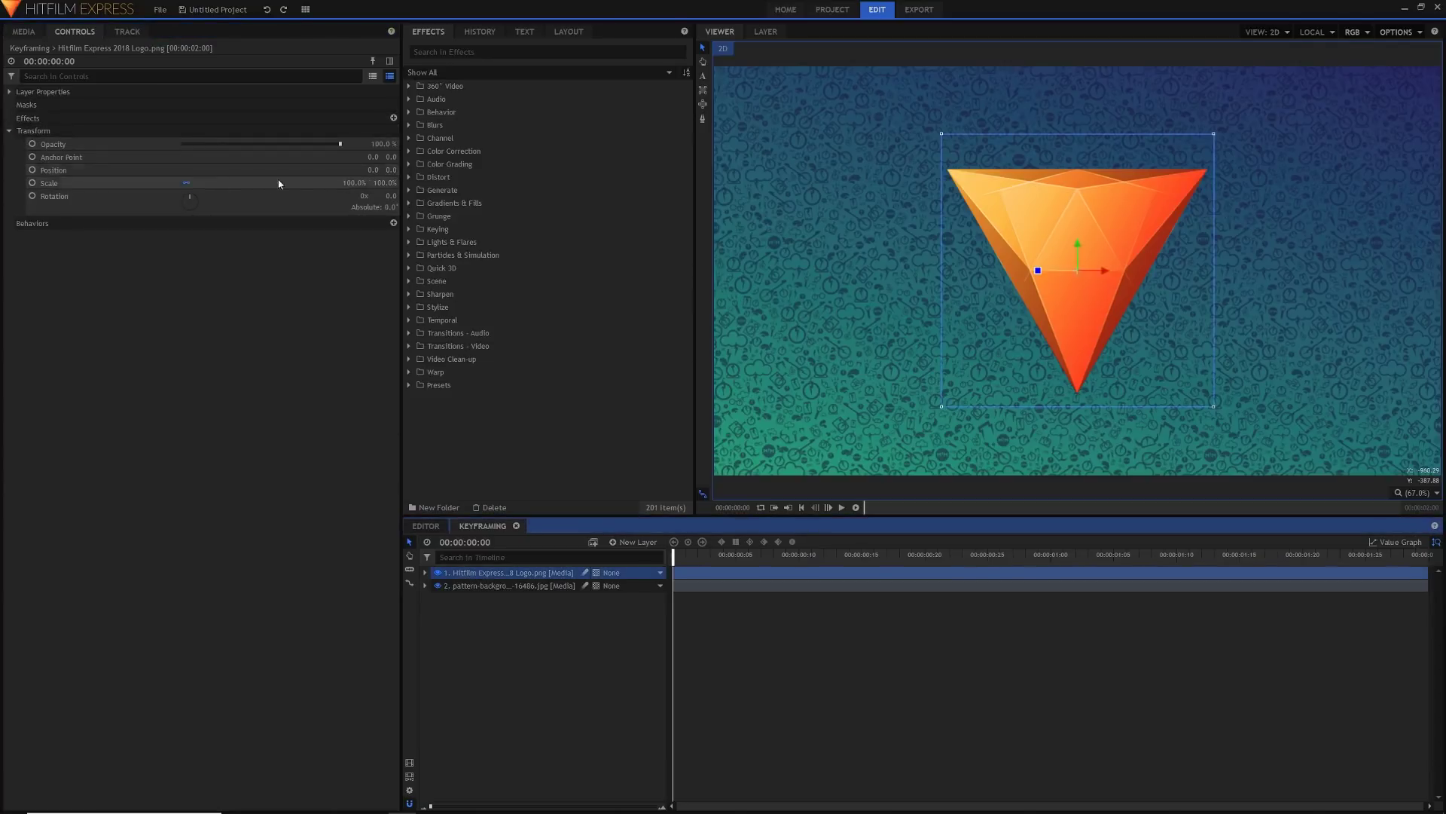
left_click_drag(190, 200, 339, 196)
left_click(390, 196)
type("15")
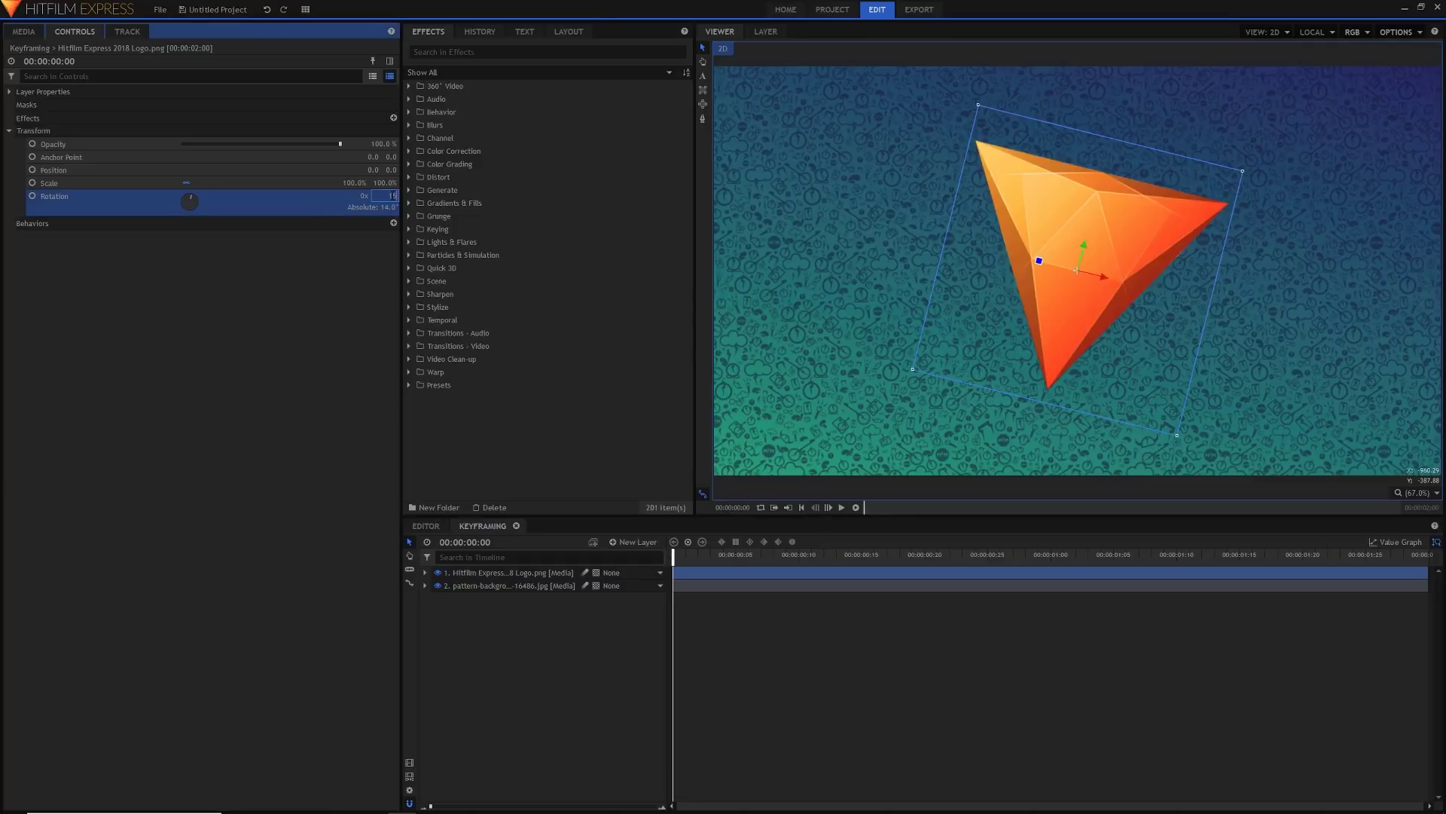
key("Return")
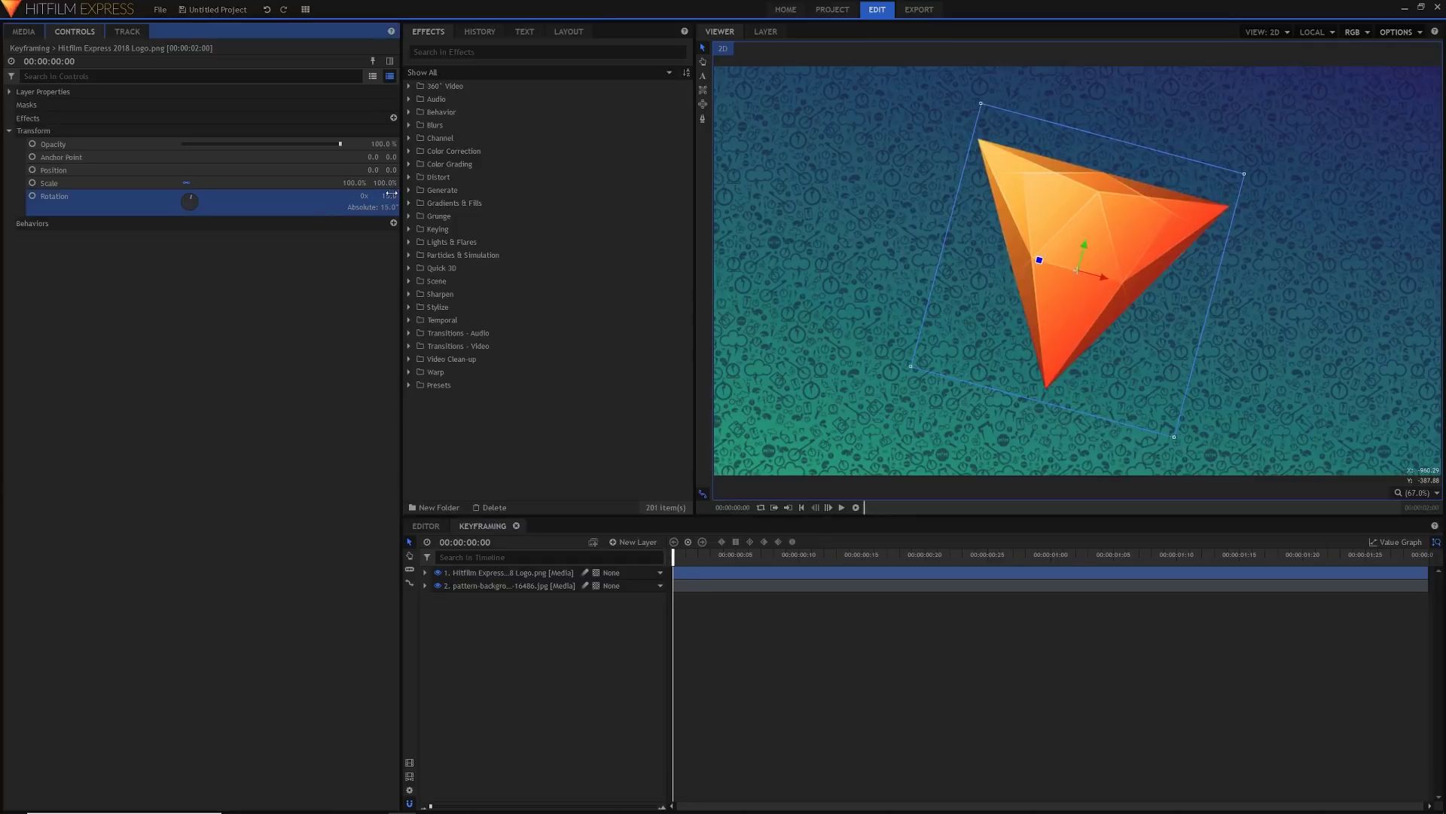
Expand the logo layer's Transform properties in the timeline and set its Rotation to 0°
left_click(424, 575)
left_click(437, 613)
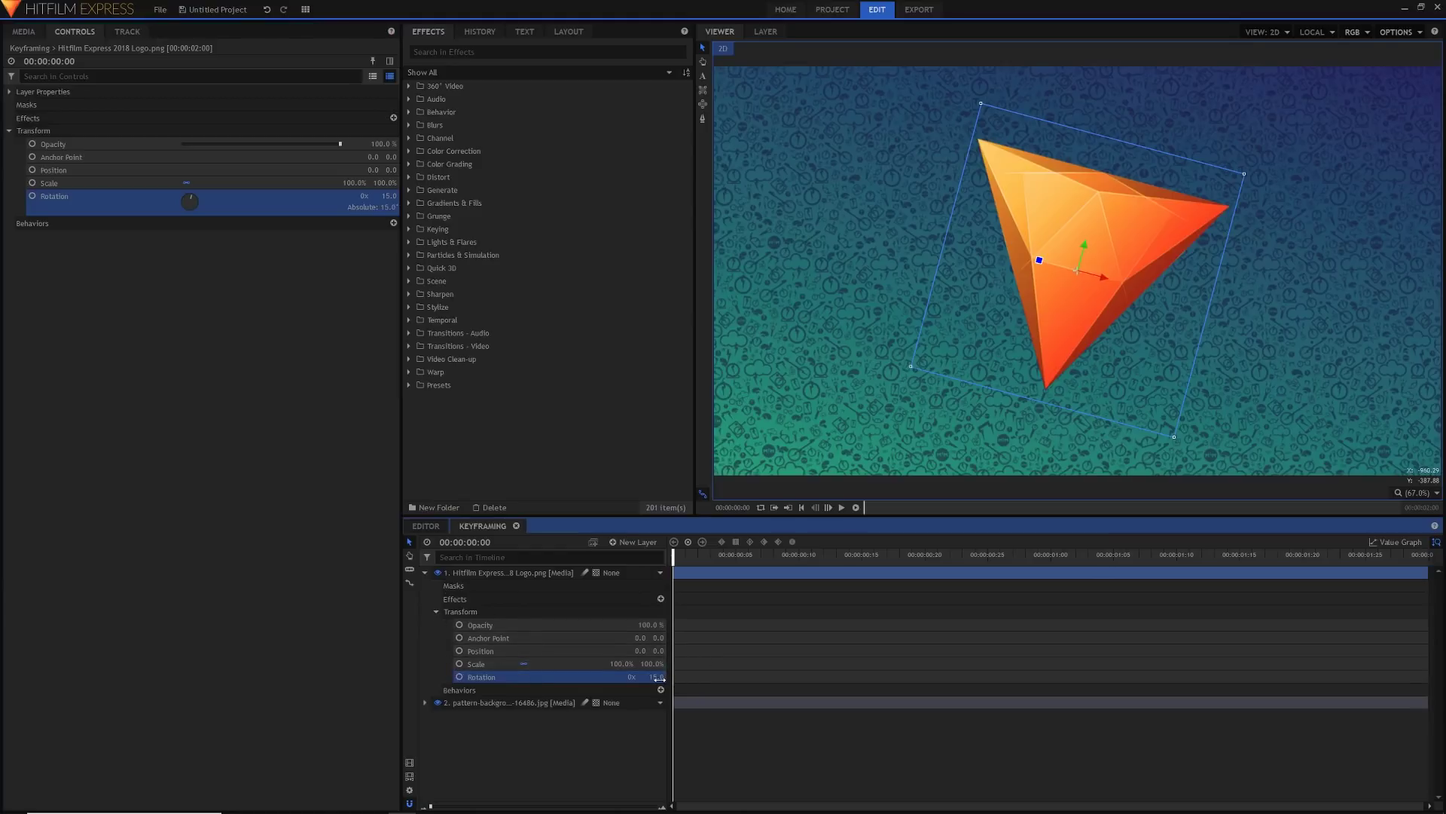
left_click_drag(659, 678, 921, 640)
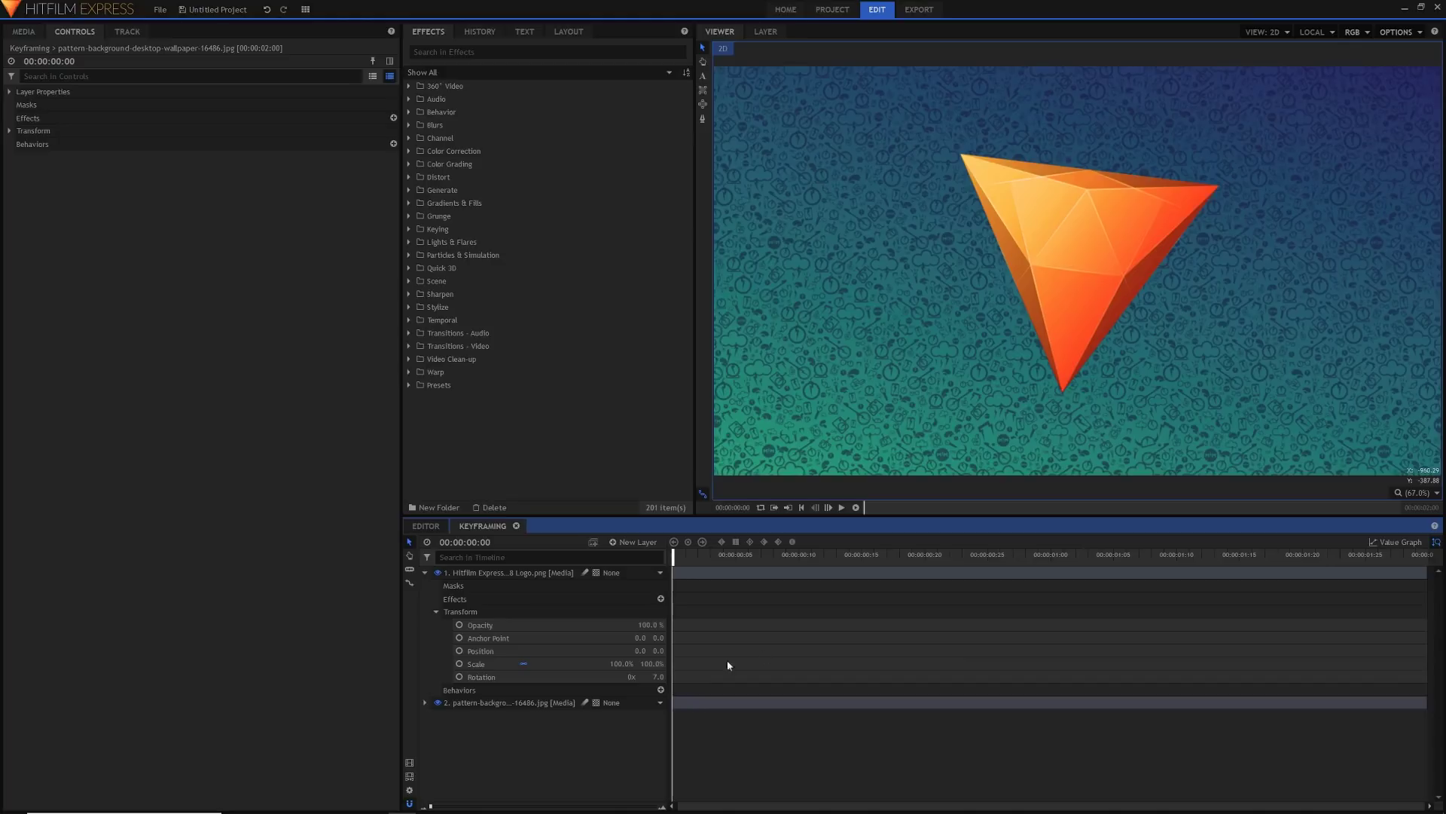
left_click(657, 676)
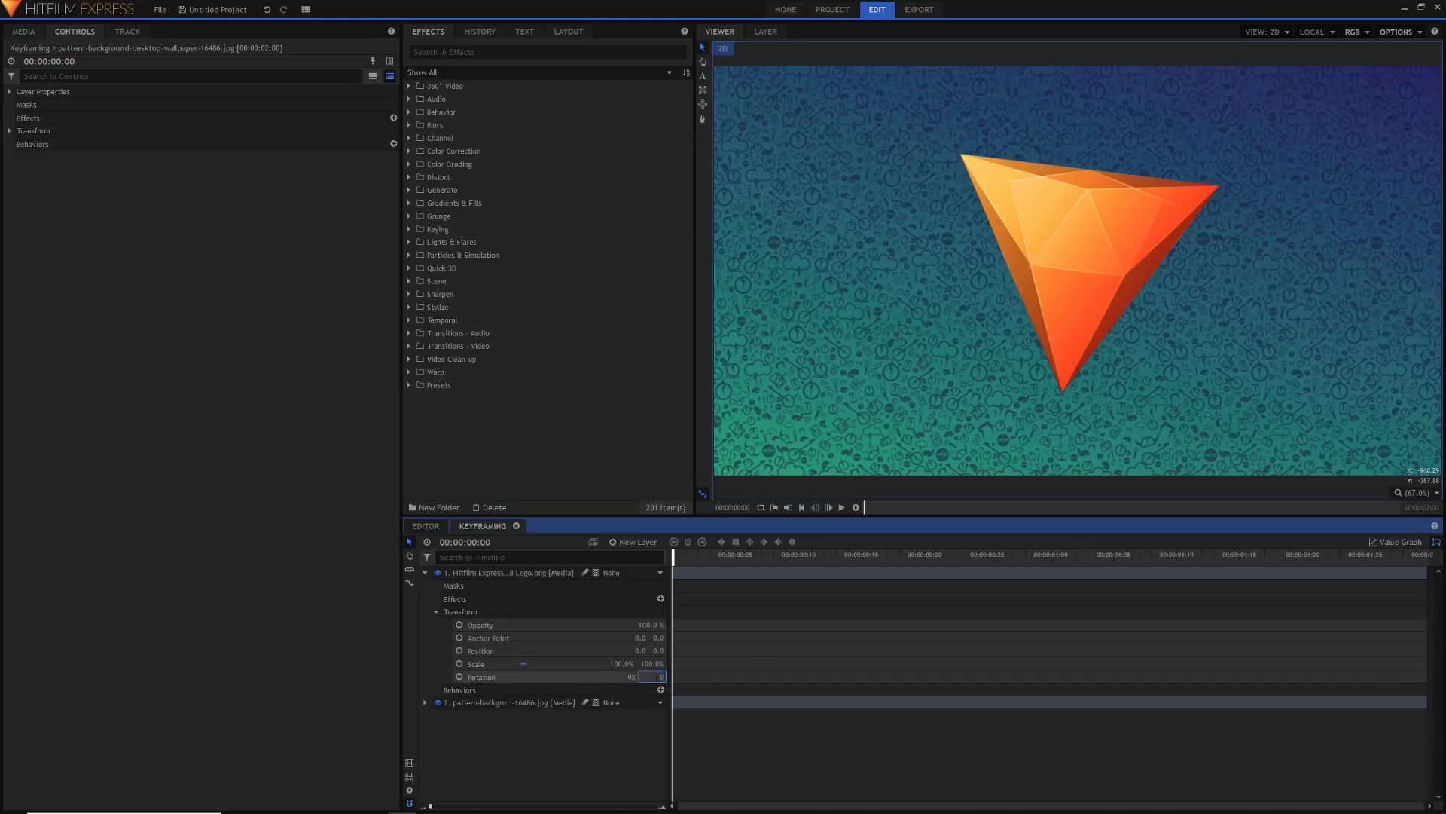
type("0")
key("Return")
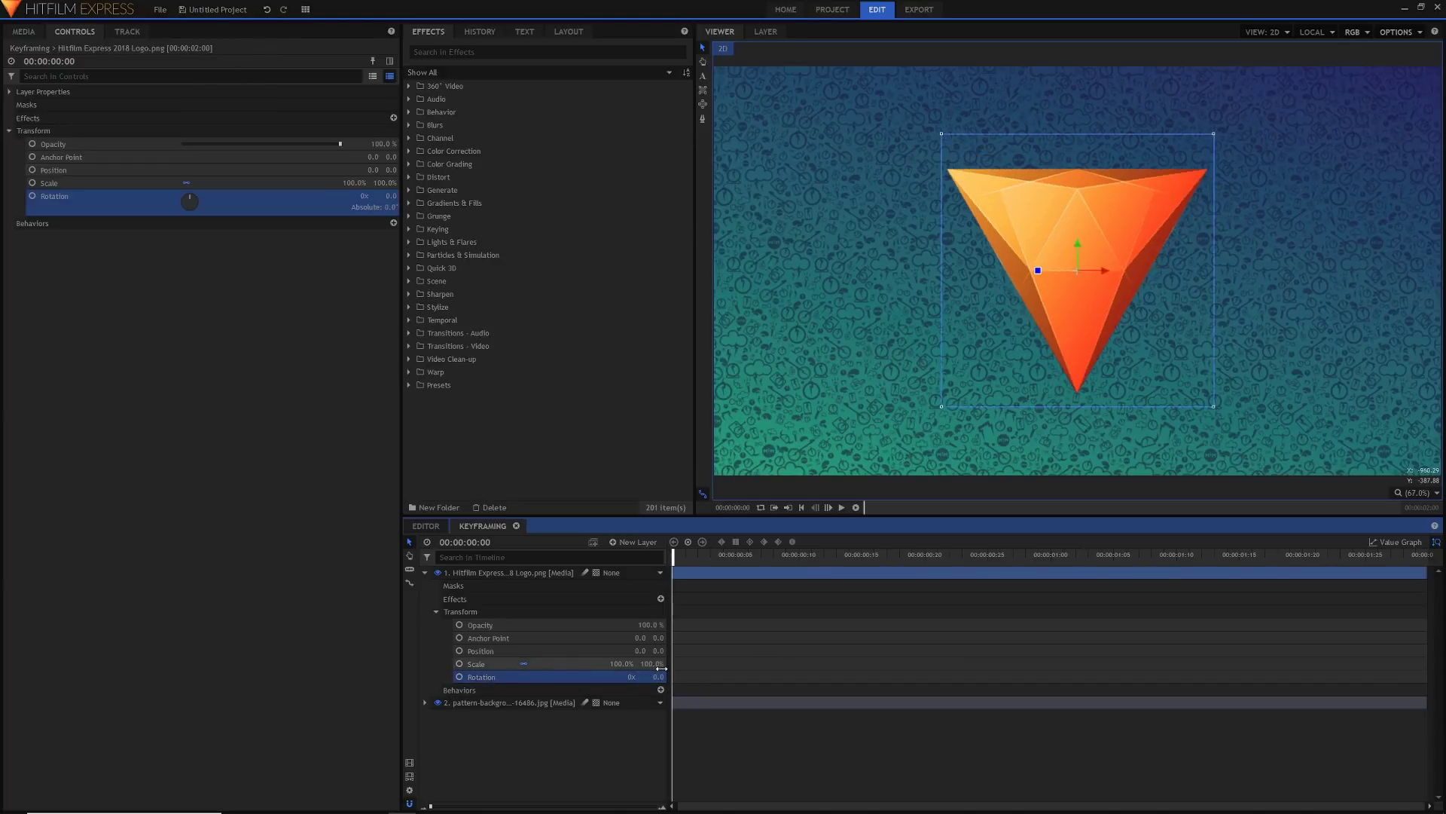
Enable keyframing for the logo layer's Rotation at 00:00:00:00 so that the first keyframe is set there
mouse_move(723, 555)
left_mouse_down()
mouse_move(1032, 561)
mouse_move(708, 577)
left_mouse_up()
key("Left")
key("Left")
key("Left")
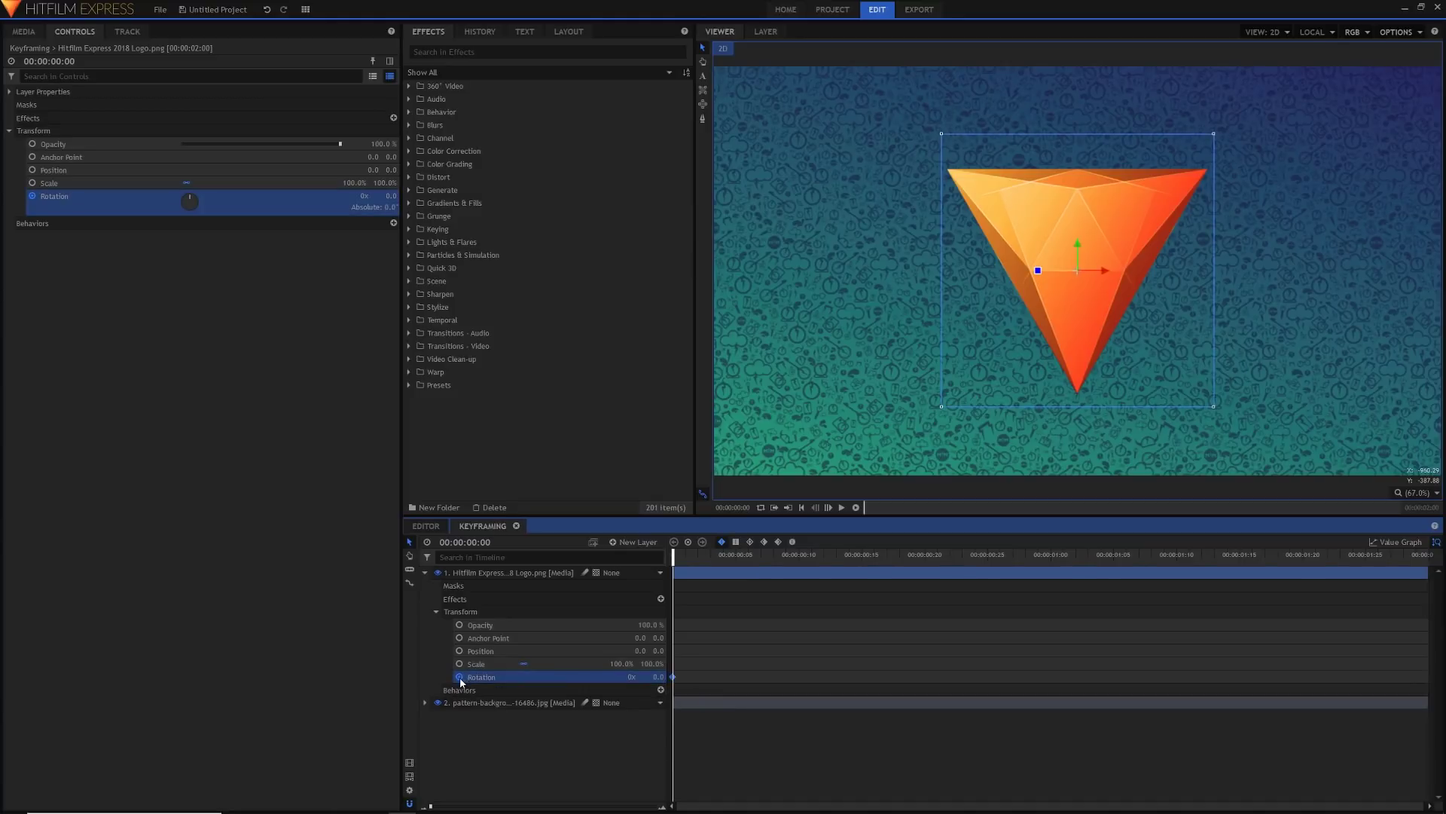
left_click(677, 677)
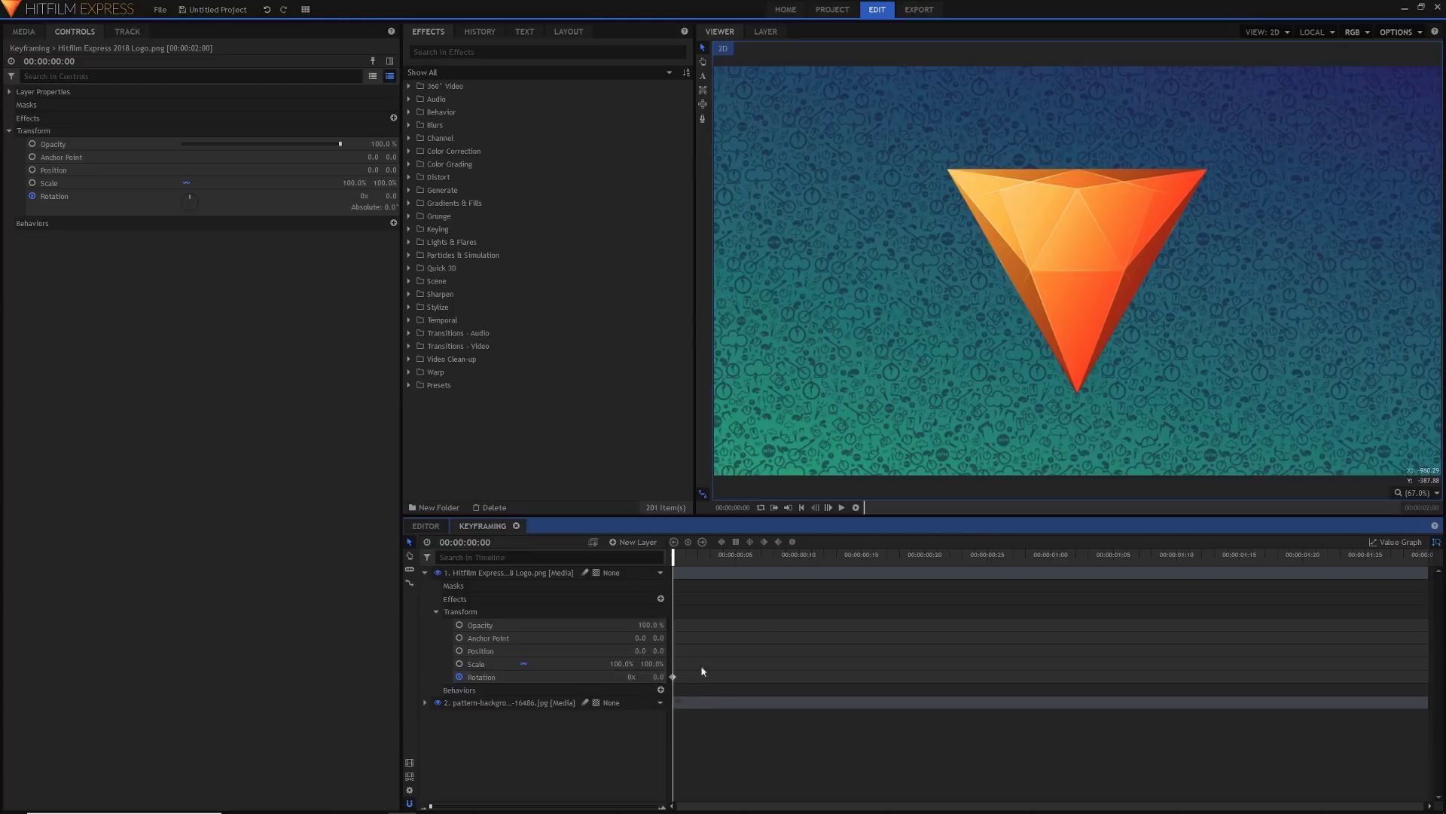
Add a second Rotation keyframe of 180° on the logo layer at 00:00:01:29
left_click_drag(702, 558, 1013, 558)
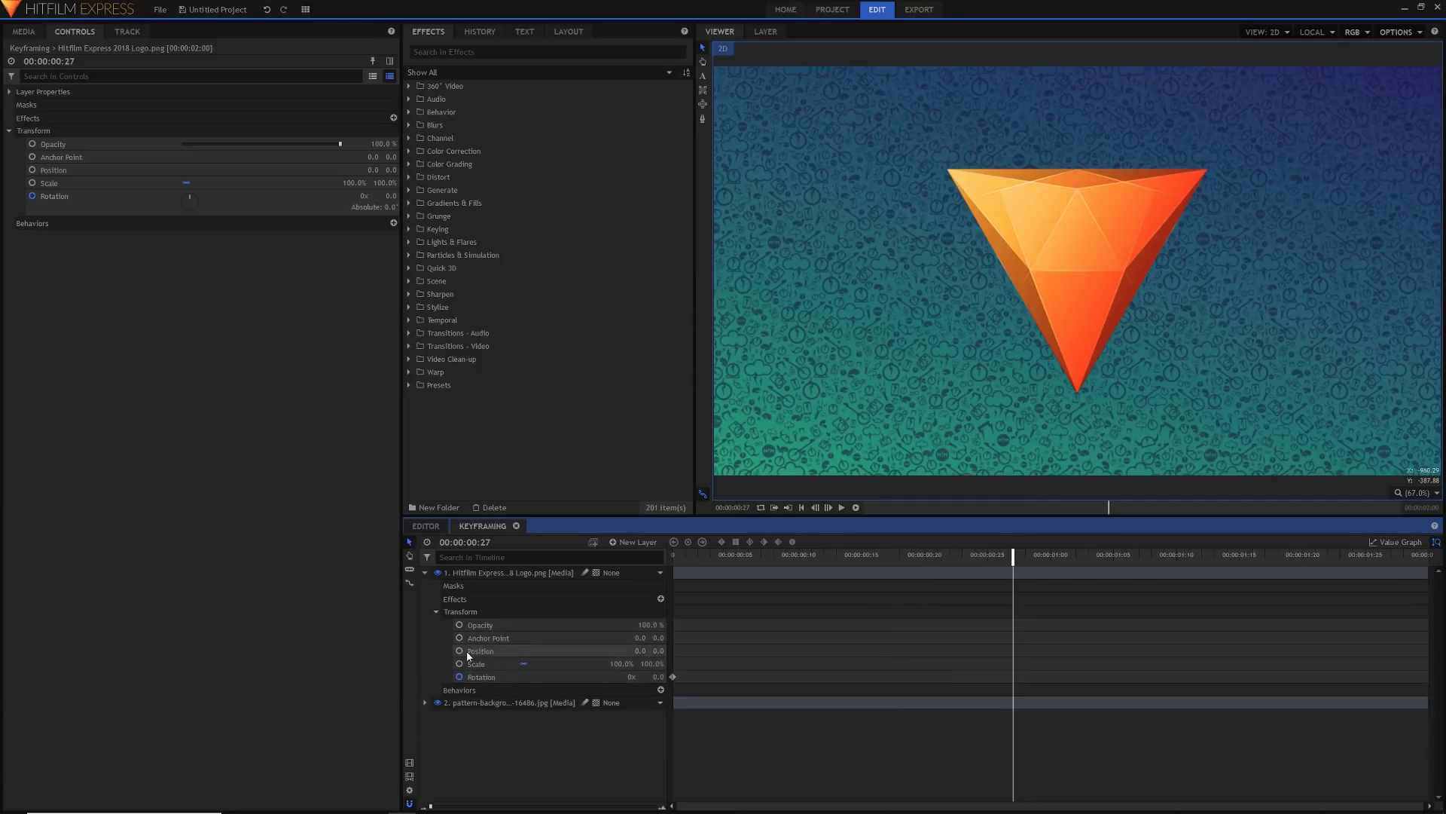
left_click_drag(897, 553, 1441, 540)
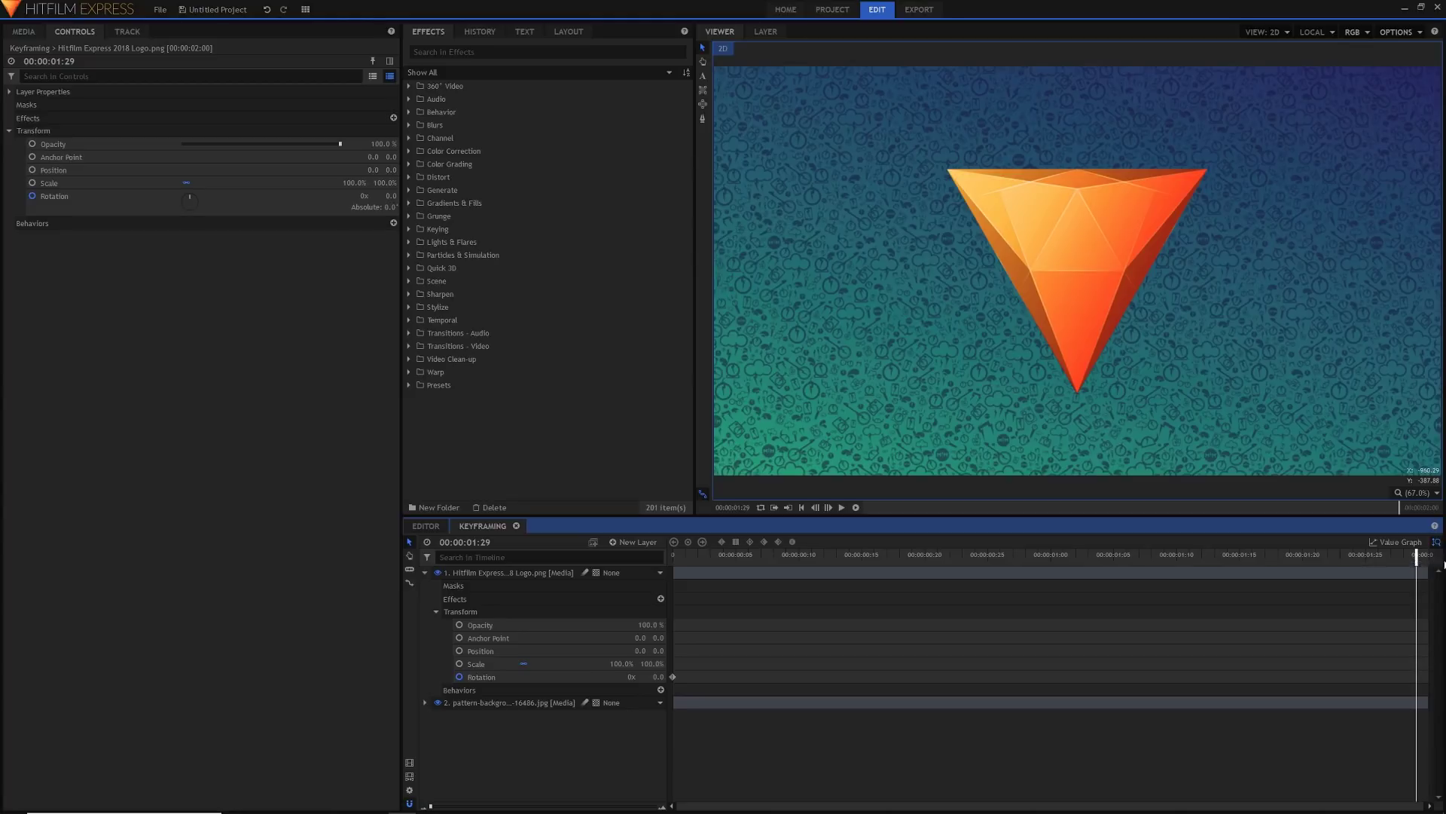
left_click_drag(661, 676, 674, 675)
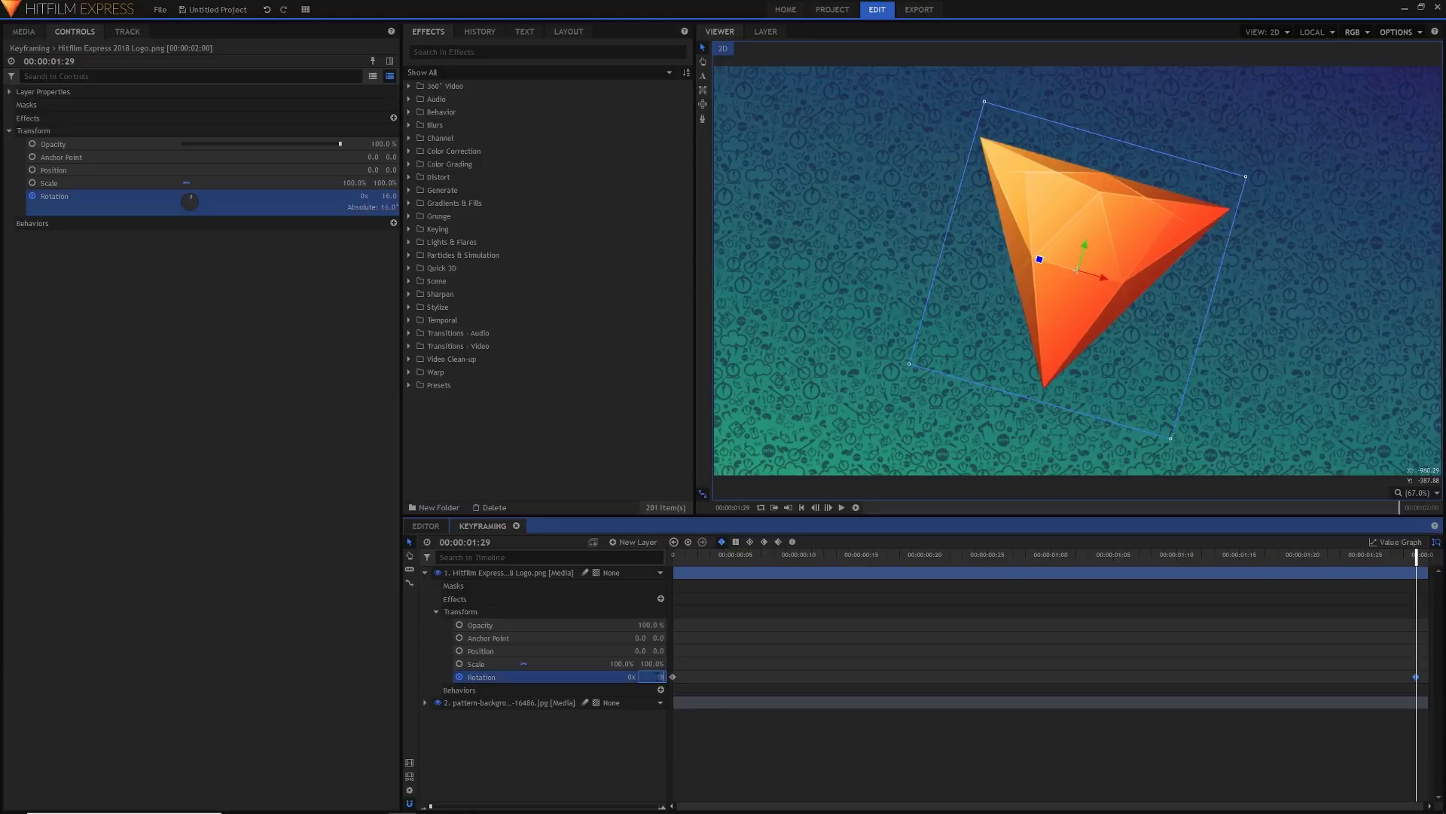
key("Return")
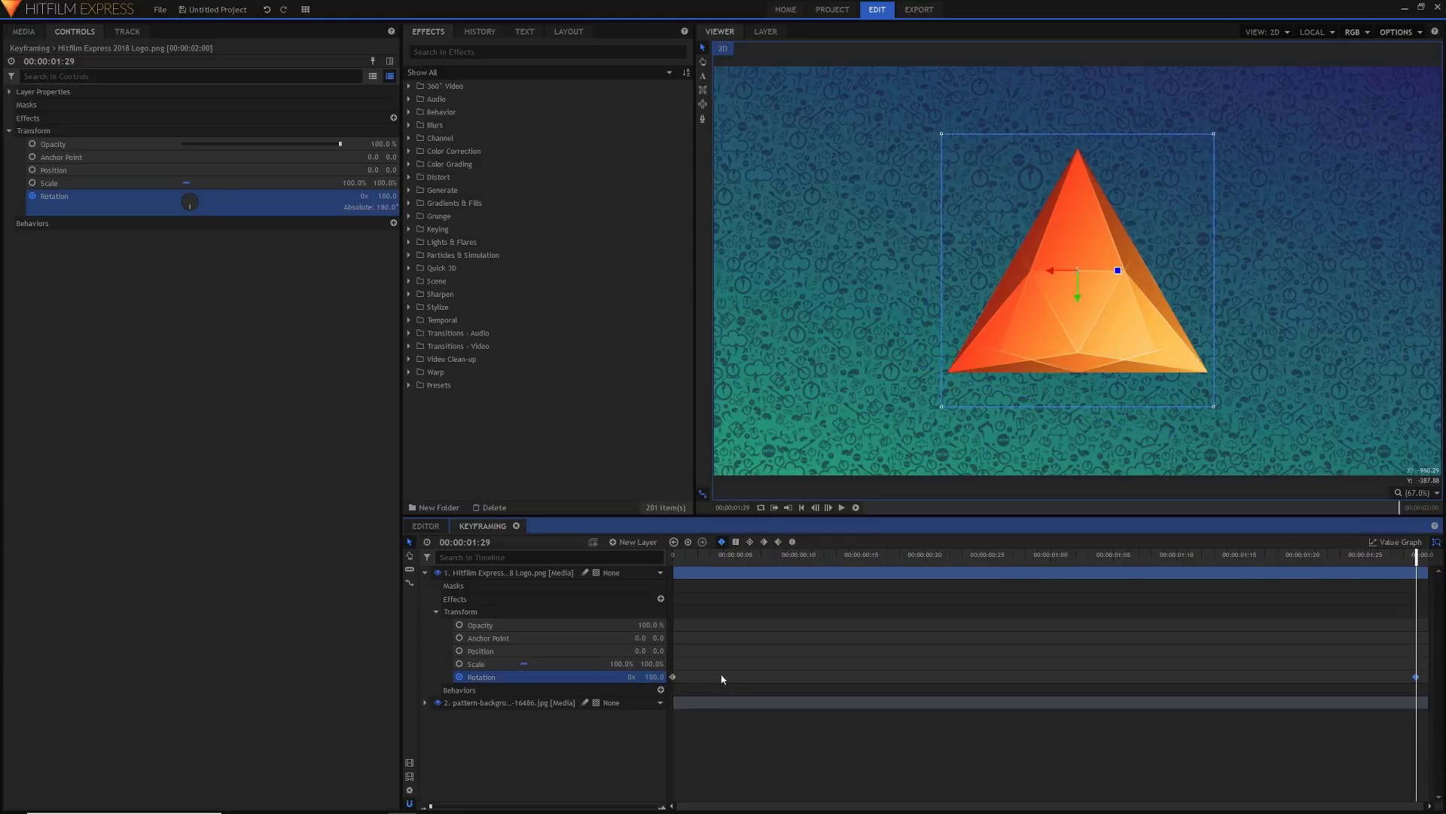
Play the composite shot from the start to preview the logo's rotation animation
left_click(1399, 662)
left_click(1378, 679)
left_click(1371, 676)
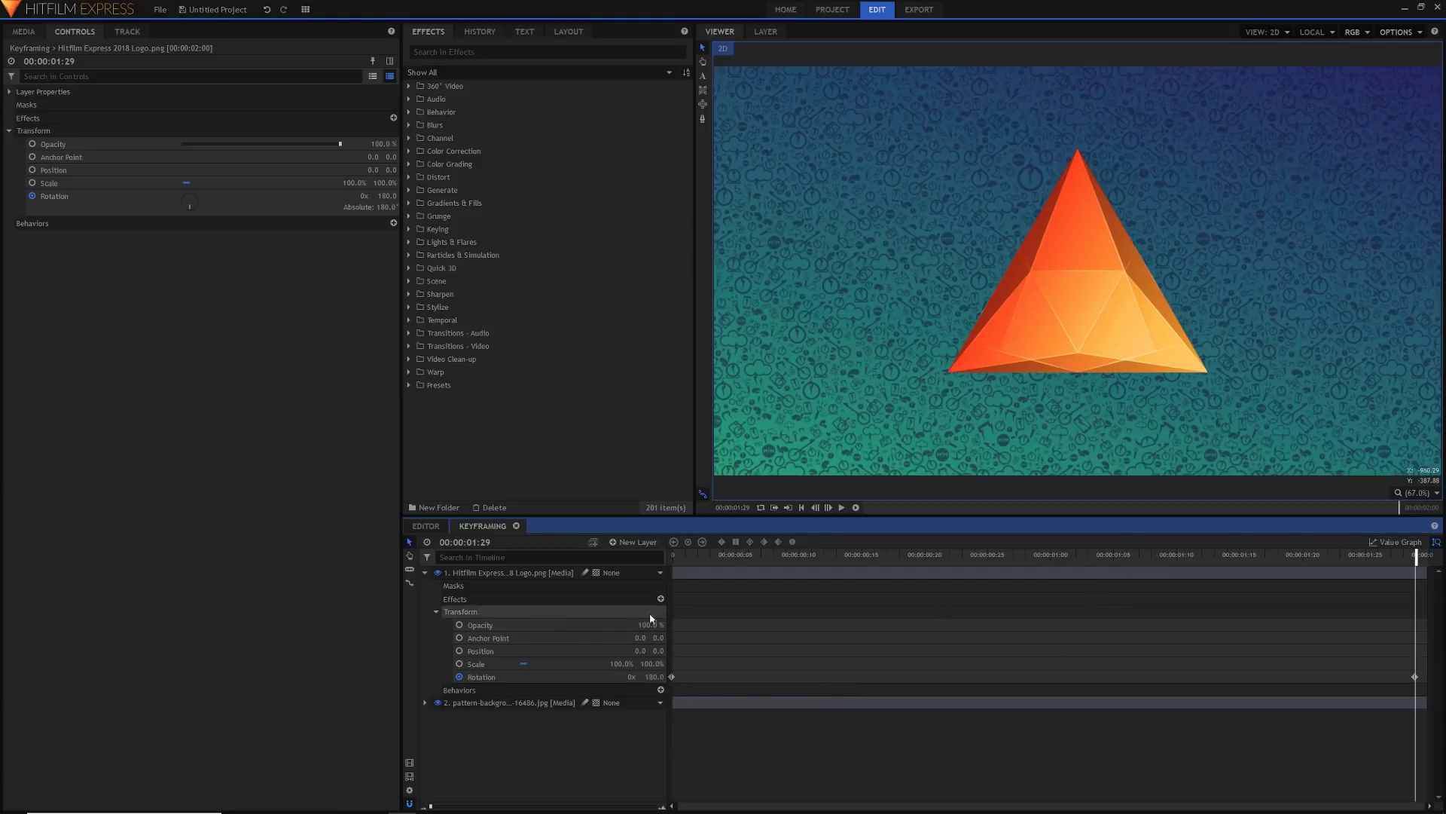
left_click_drag(684, 555, 626, 556)
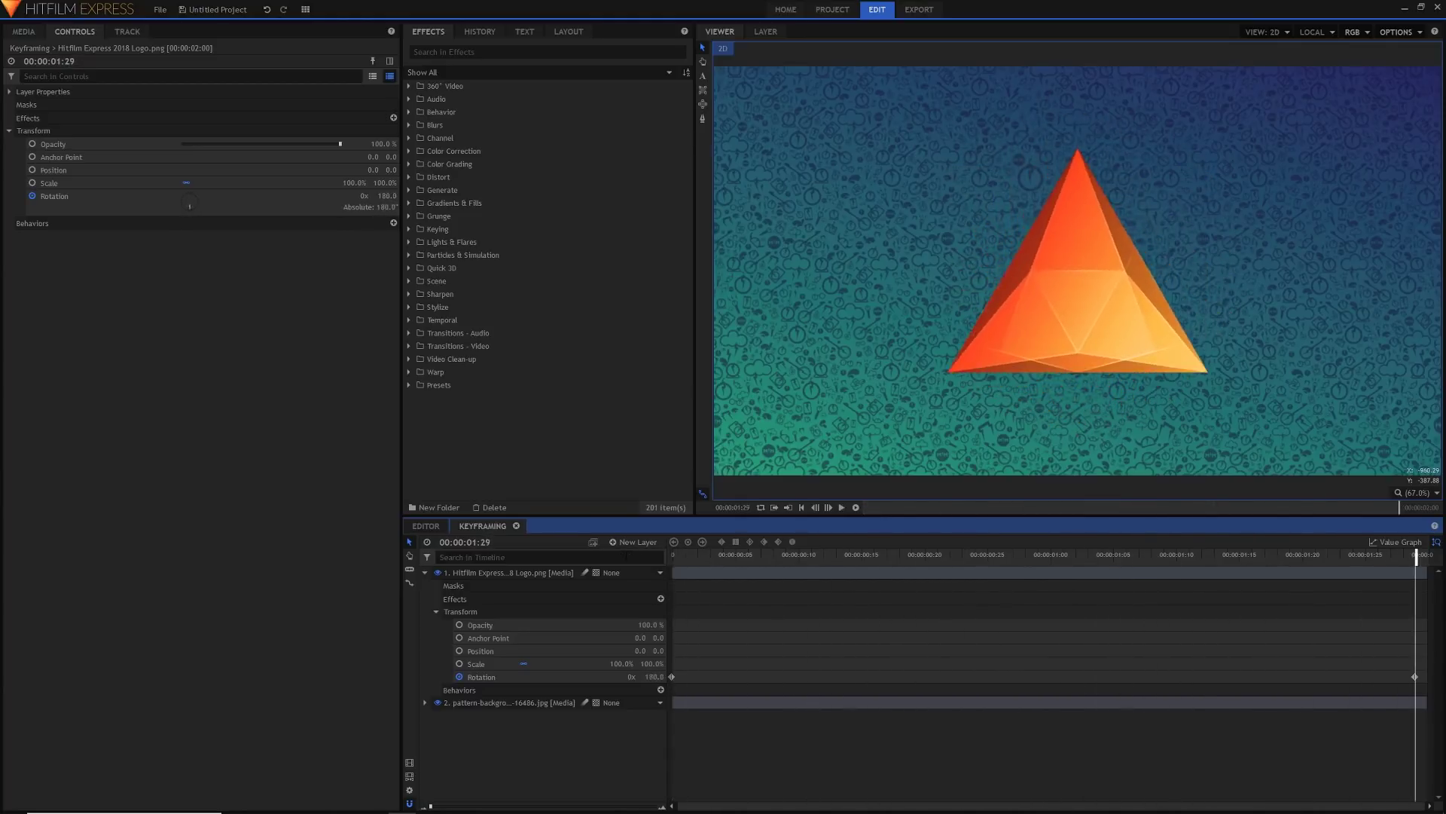
left_click_drag(675, 561, 656, 561)
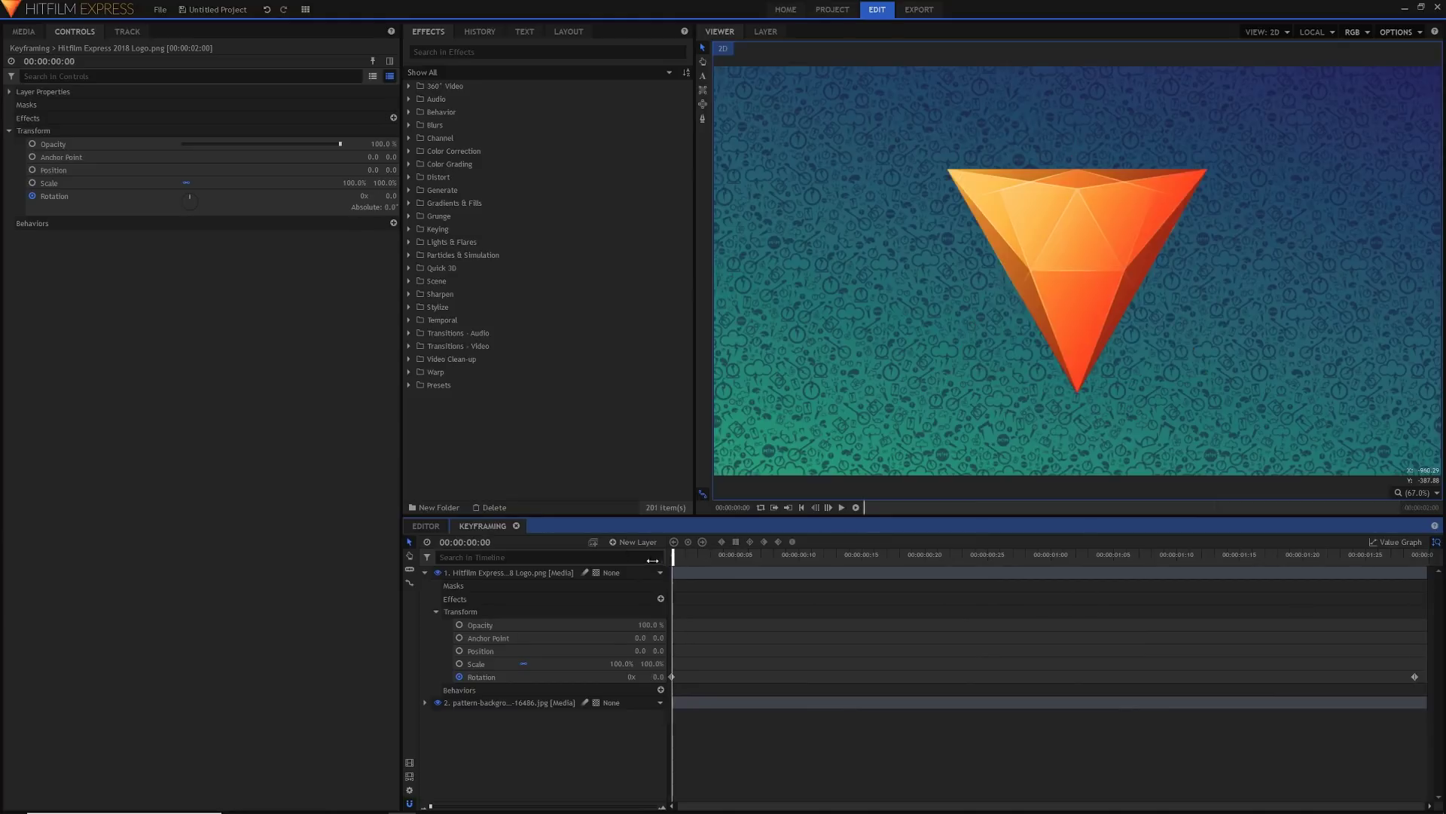
key("space")
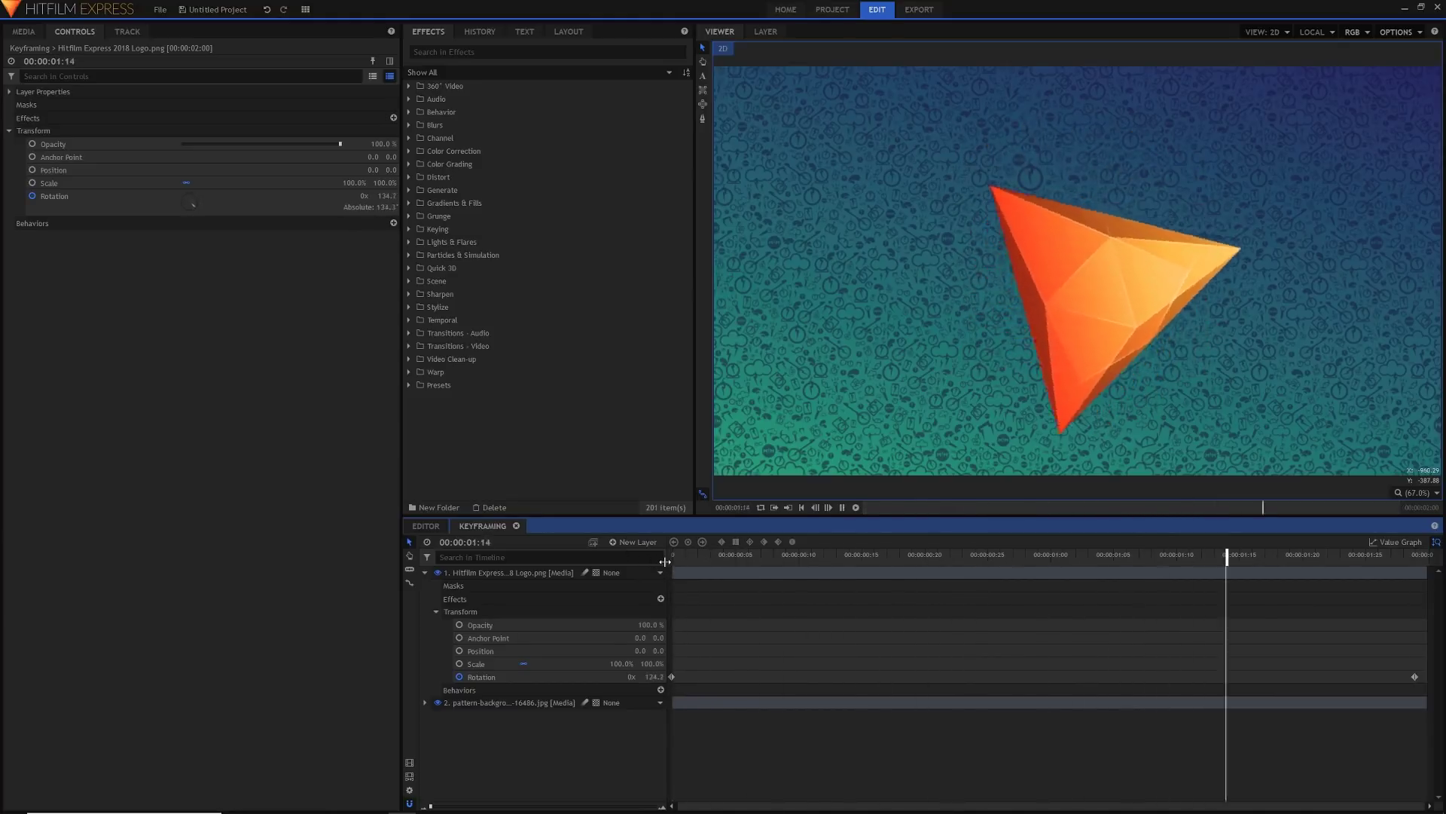
Raise the logo's final Rotation keyframe at 00:00:01:29 to an absolute 925° and preview the faster spin from the start
left_click_drag(633, 676, 642, 677)
left_click(636, 676)
key("Return")
key("Home")
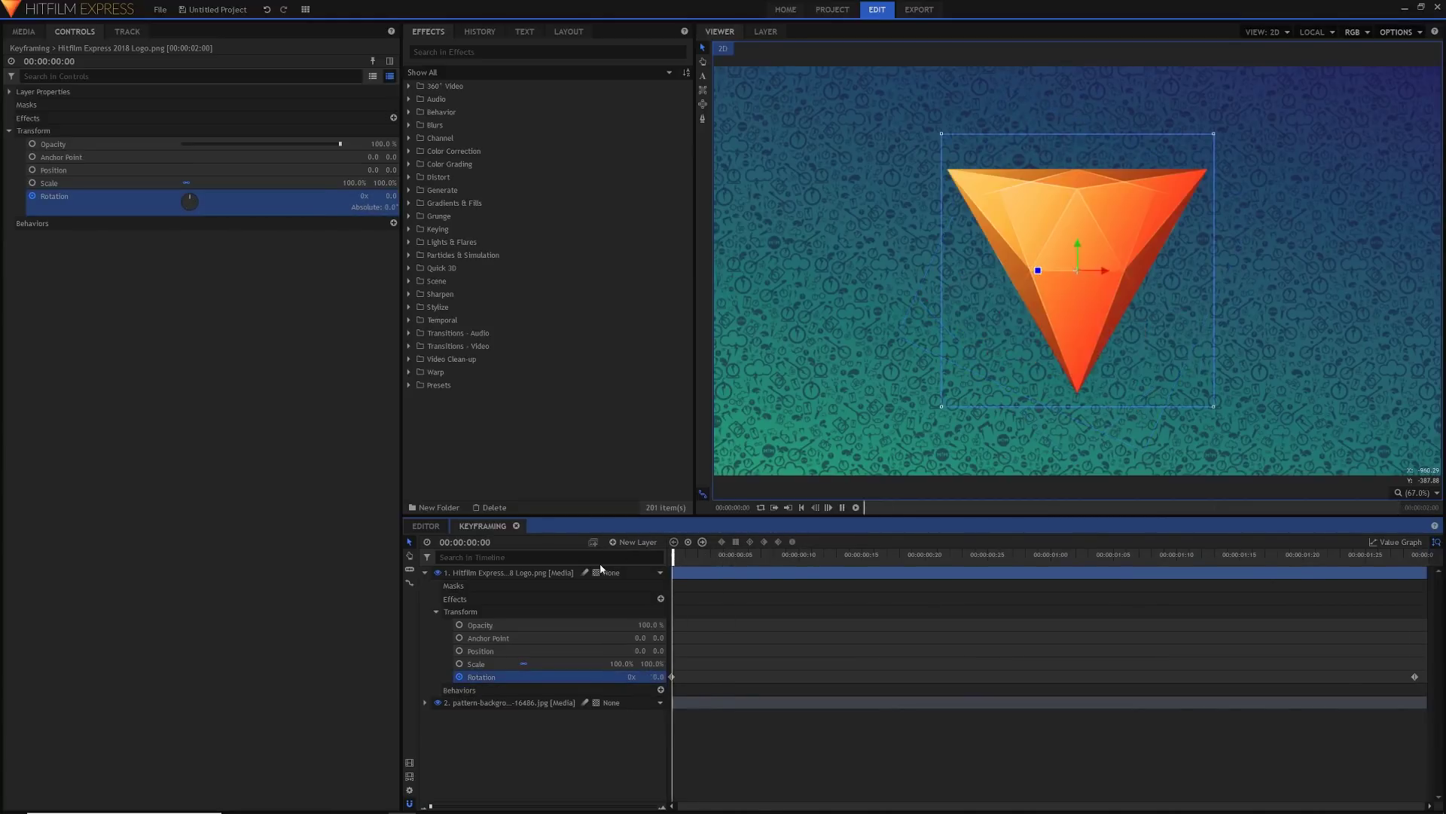
key("space")
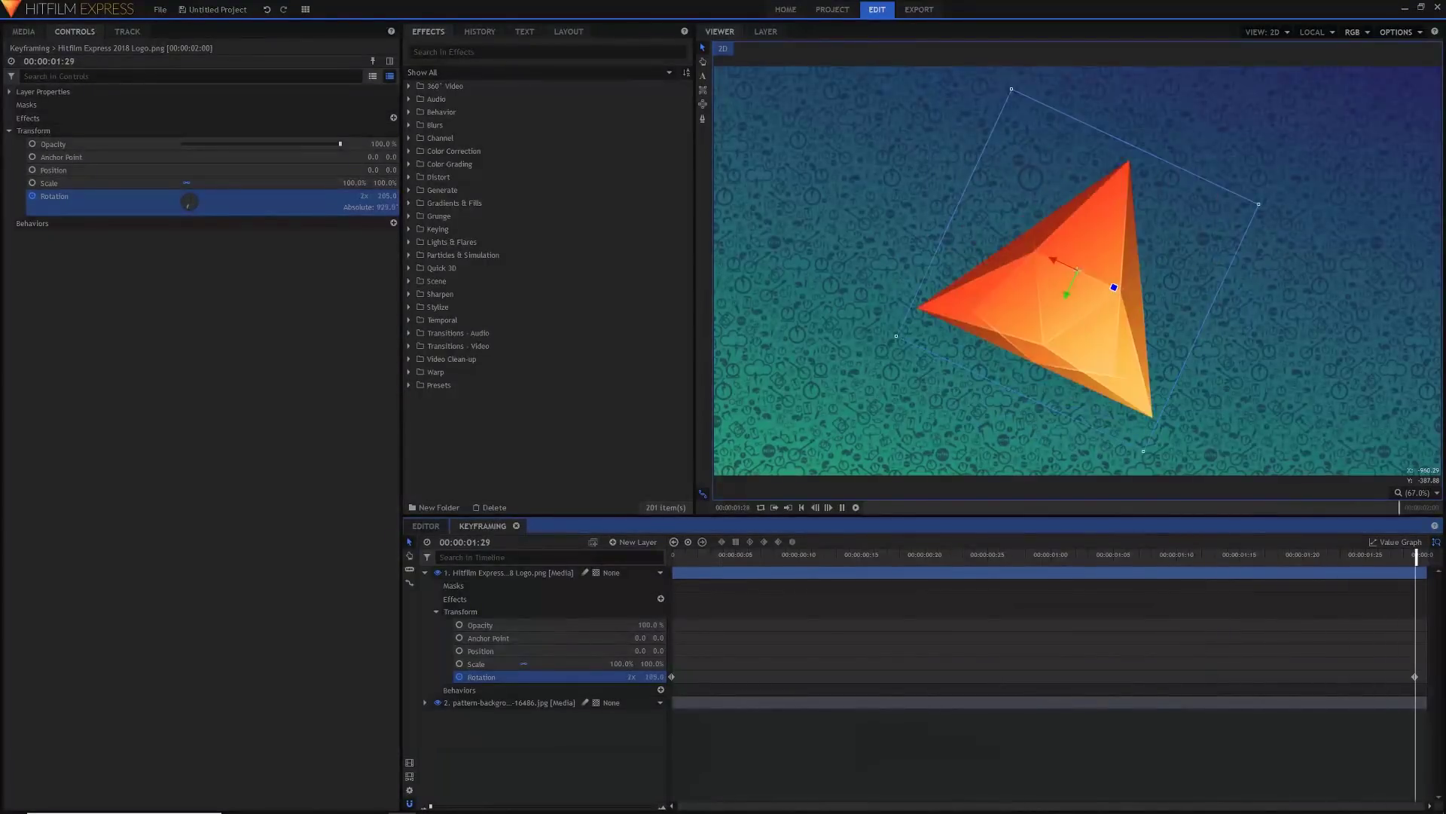
Move the first Rotation keyframe to about 00:00:00:19, preview the shorter spin, and return the keyframe to the start
left_click_drag(672, 677, 912, 677)
key("space")
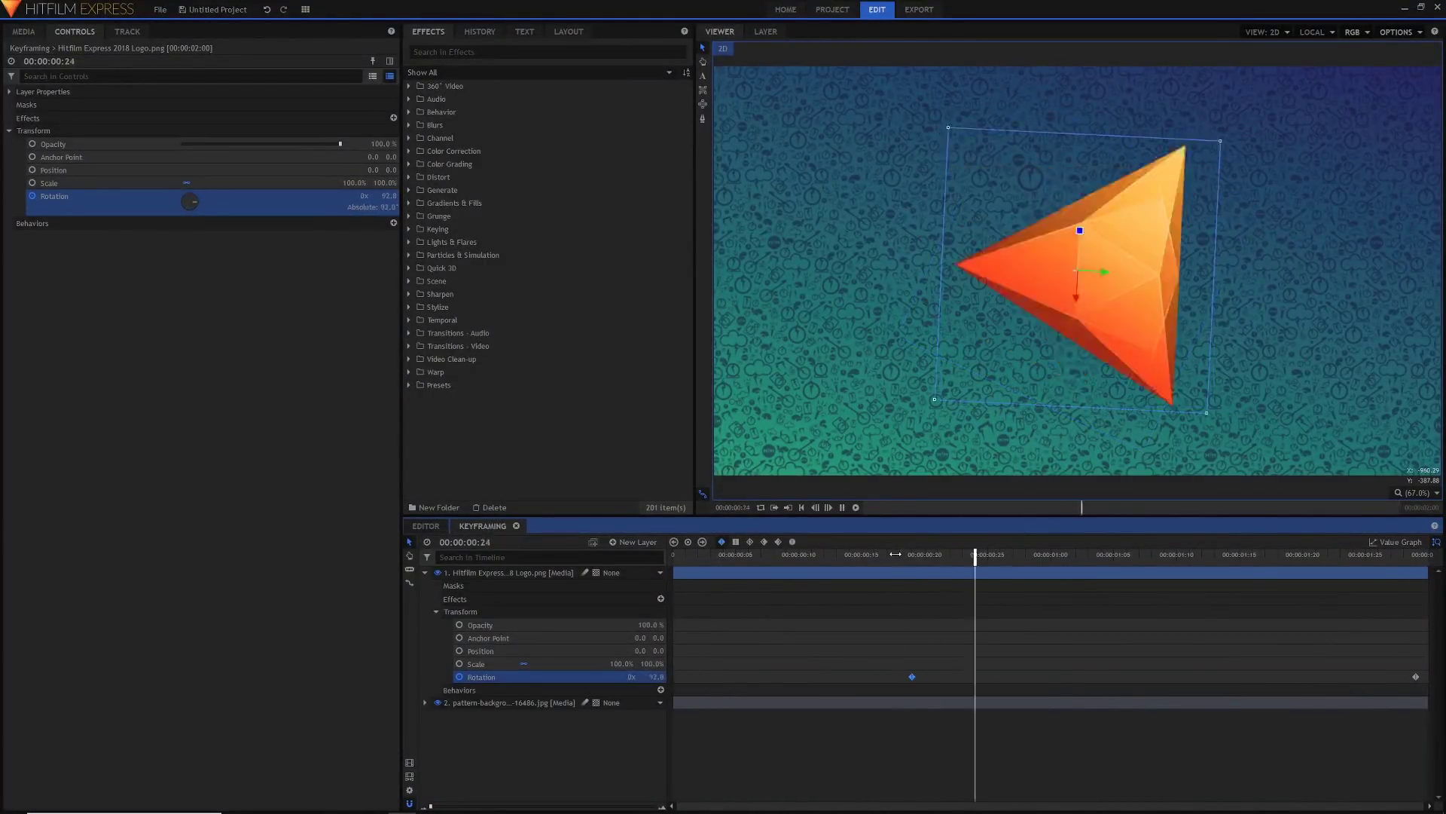
left_click_drag(912, 676, 673, 676)
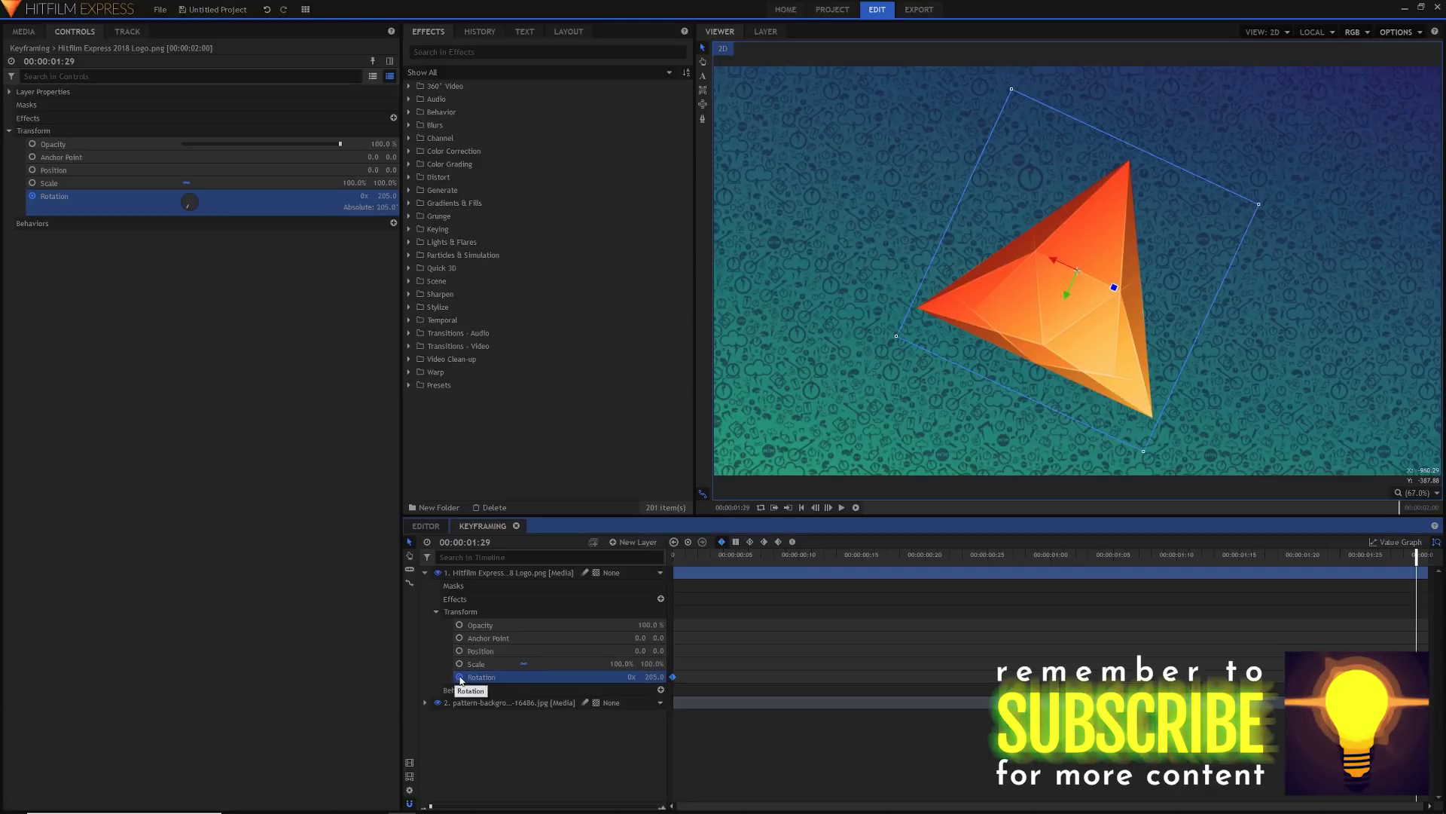
Remove the logo layer's Rotation keyframes and reset its Rotation to 0° at 00:00:00:00
left_click_drag(738, 555, 672, 555)
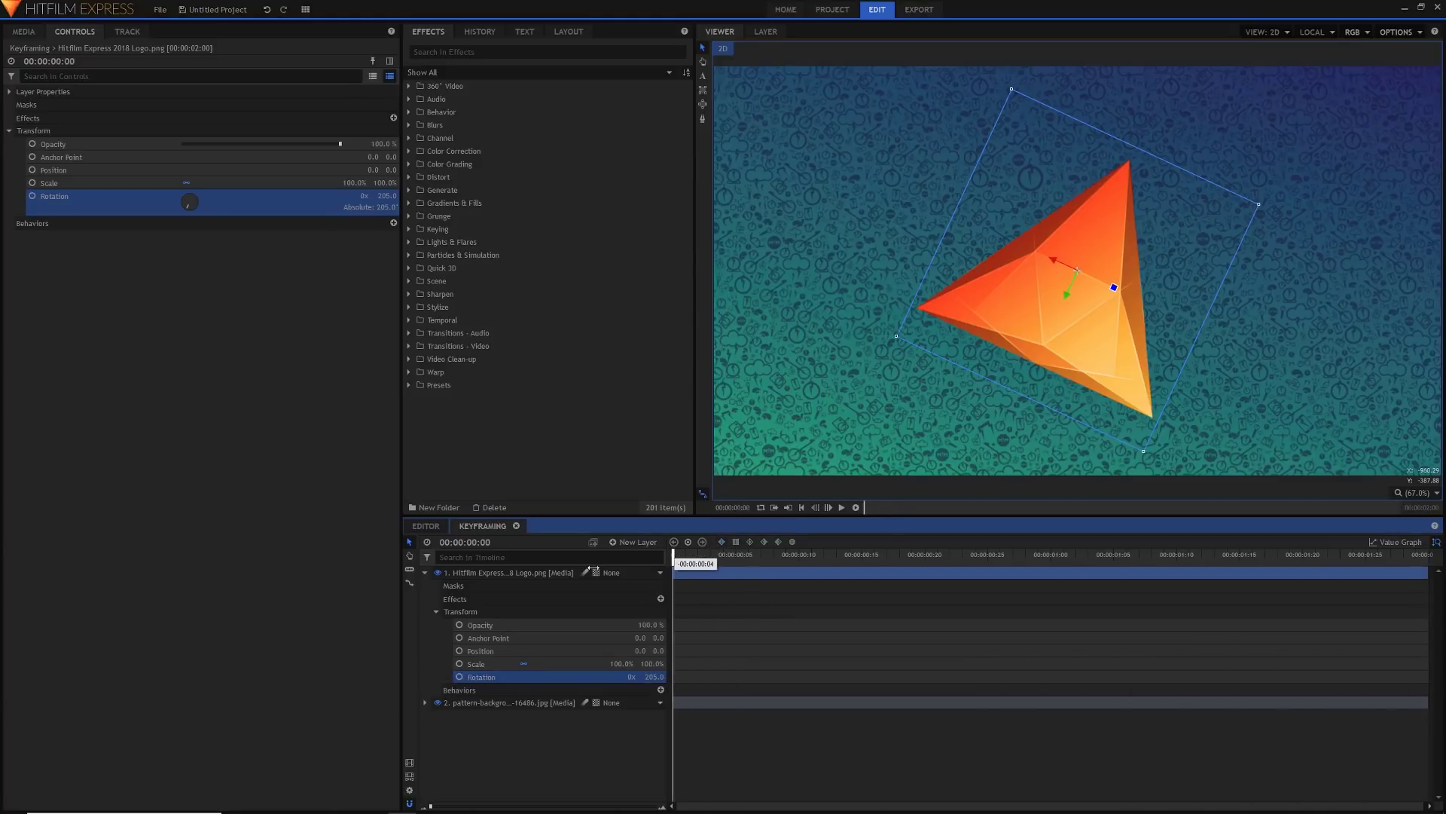
left_click(652, 676)
type("0")
key("Return")
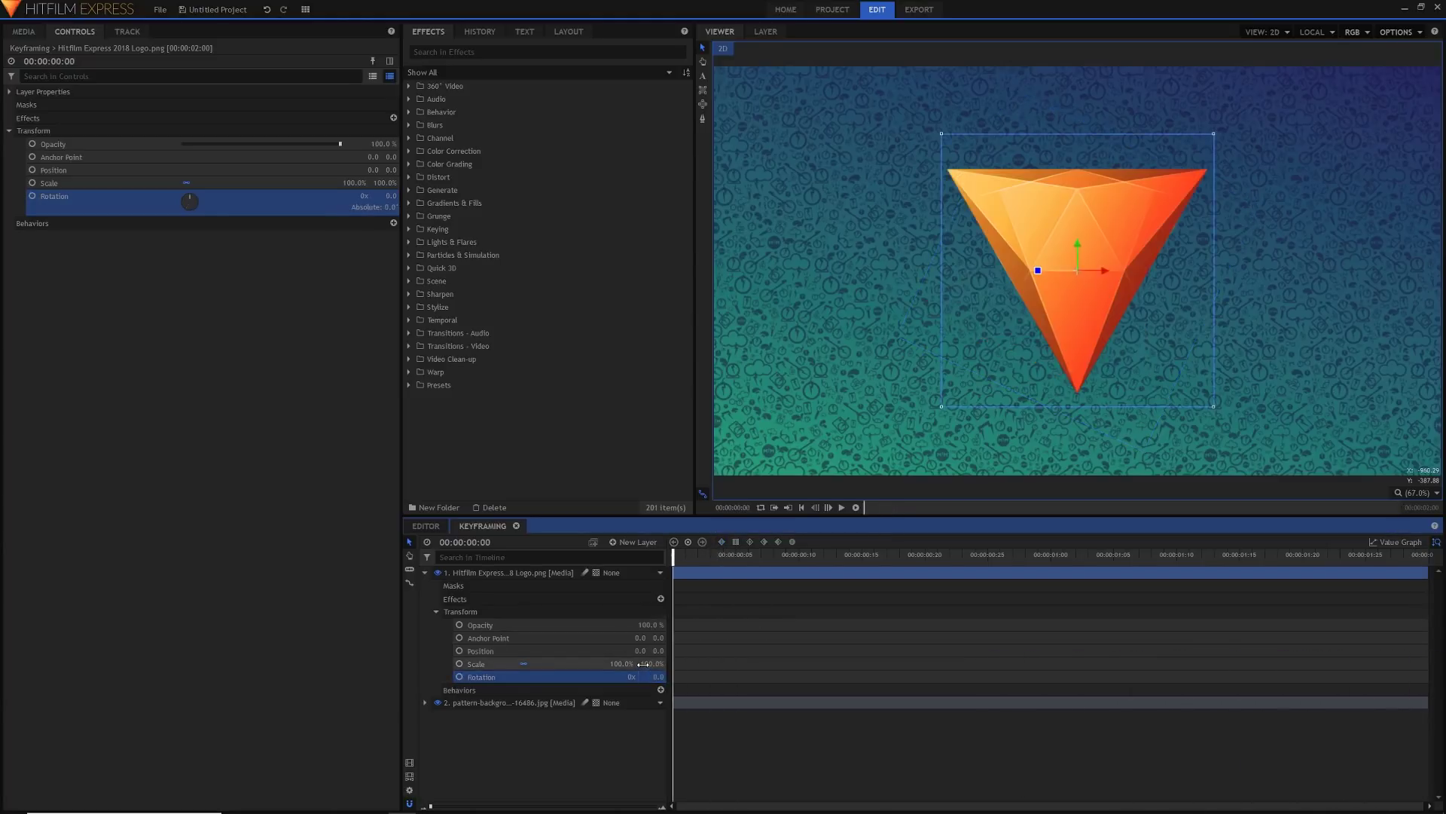
Scale the logo layer to 47% and keyframe its Position at 00:00:00:00 in the frame's lower-left area, about -662.7, -303.0
left_click(482, 663)
left_click_drag(621, 664, 568, 664)
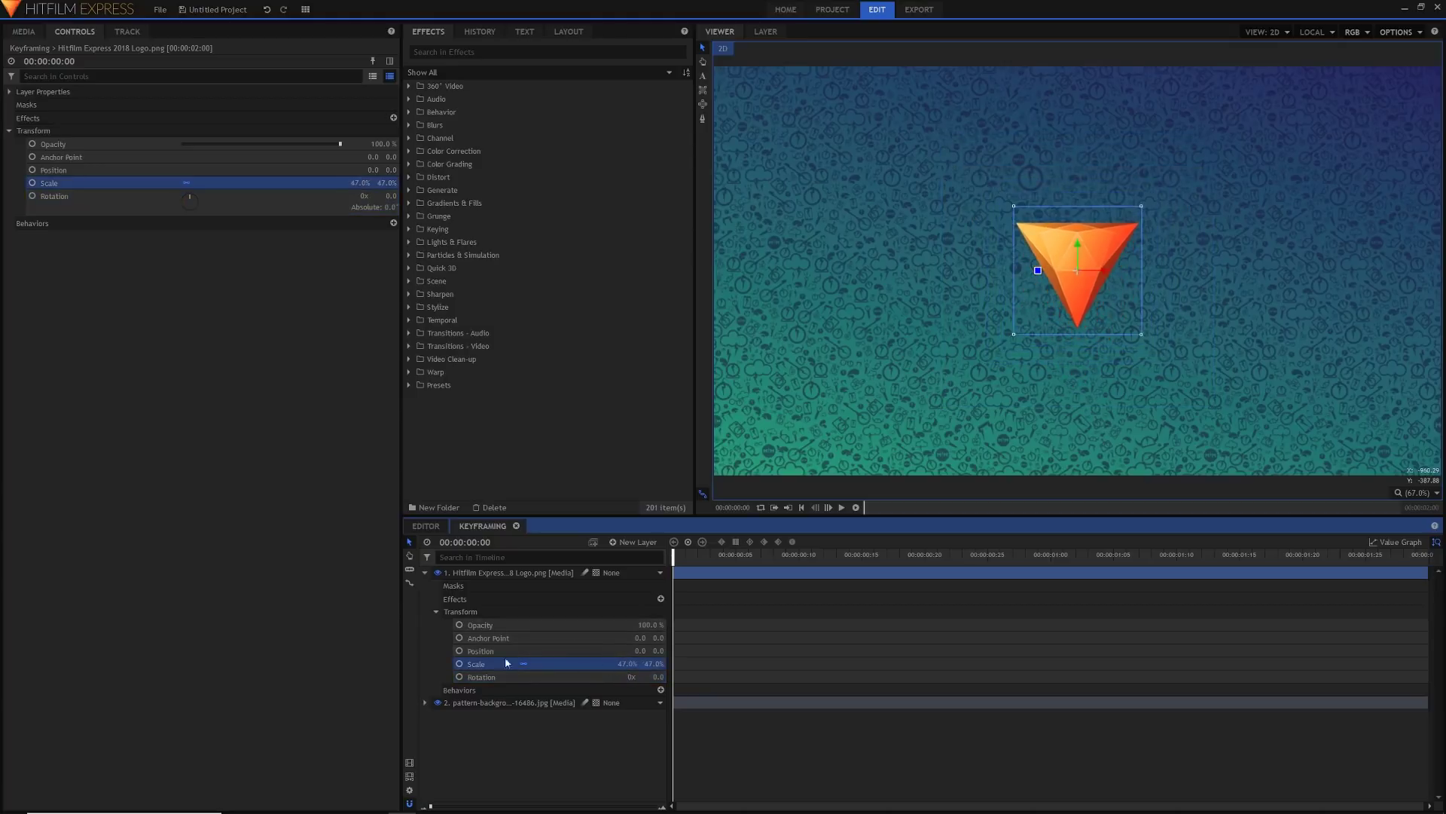
left_click(458, 651)
left_click_drag(1079, 268, 828, 386)
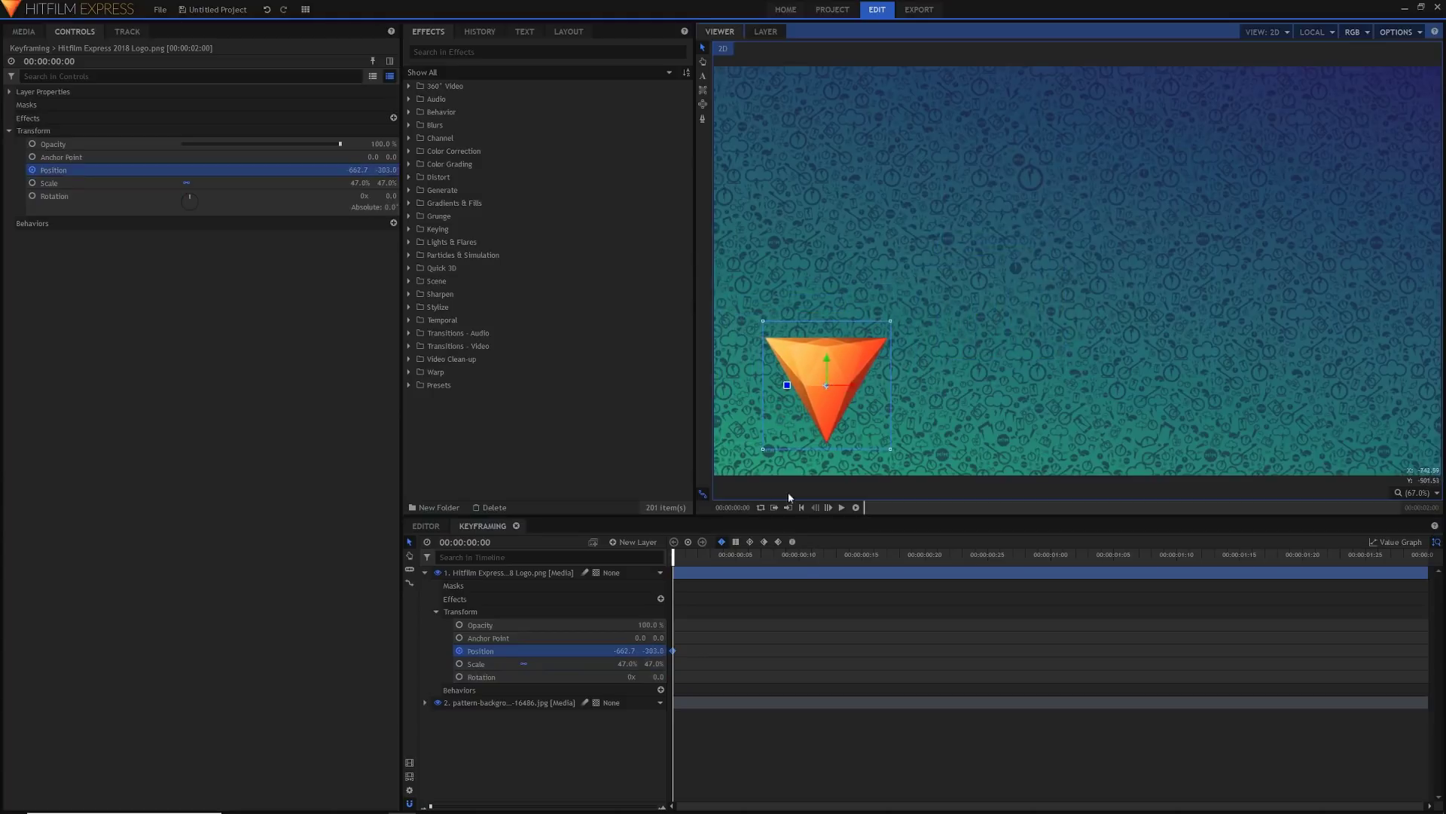
Add a second Position keyframe at 00:00:01:29 in the frame's upper-right area, about 619.4, 244.7, and preview the movement
left_click_drag(806, 556, 1416, 556)
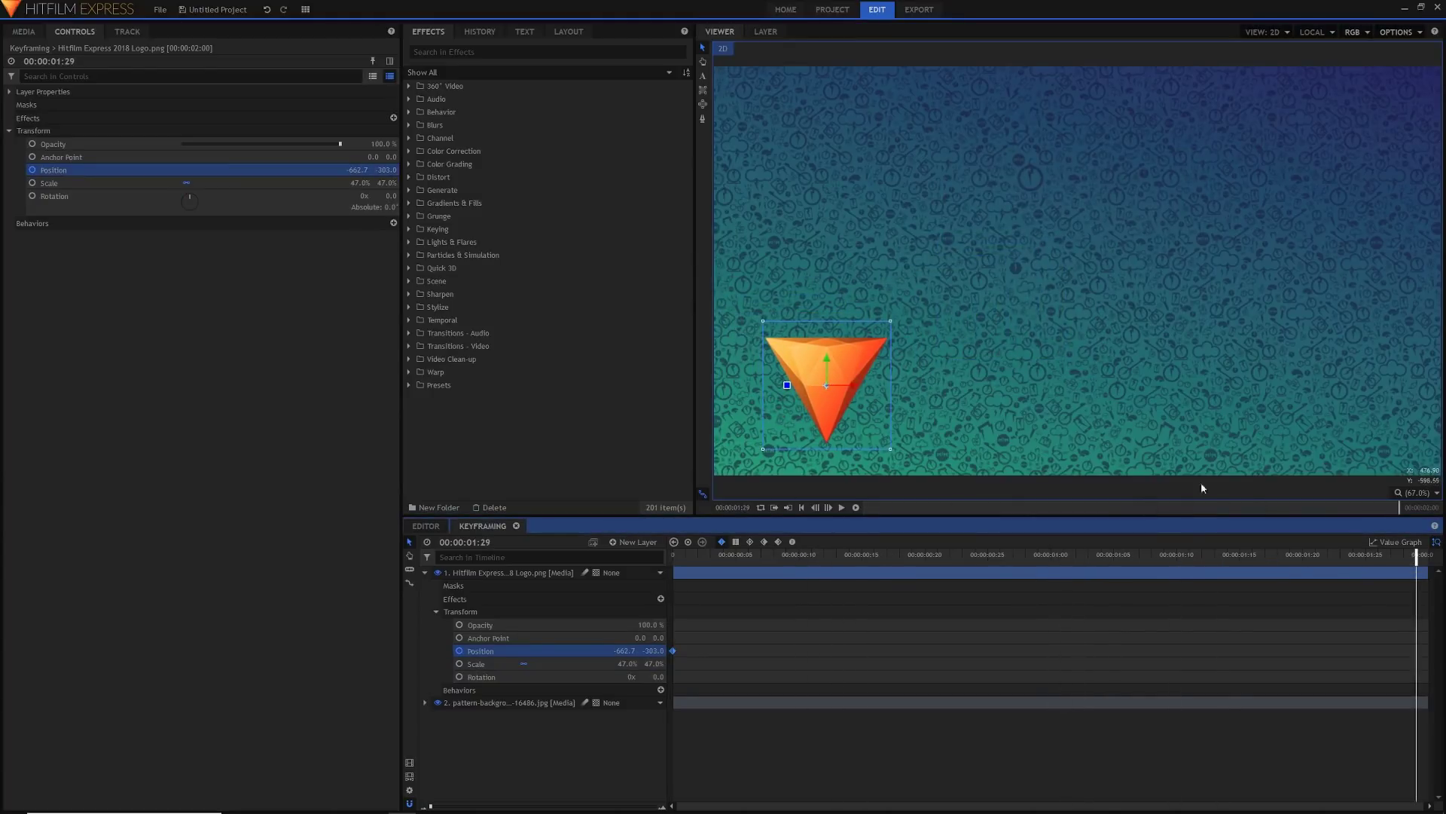
left_click_drag(817, 392, 1312, 183)
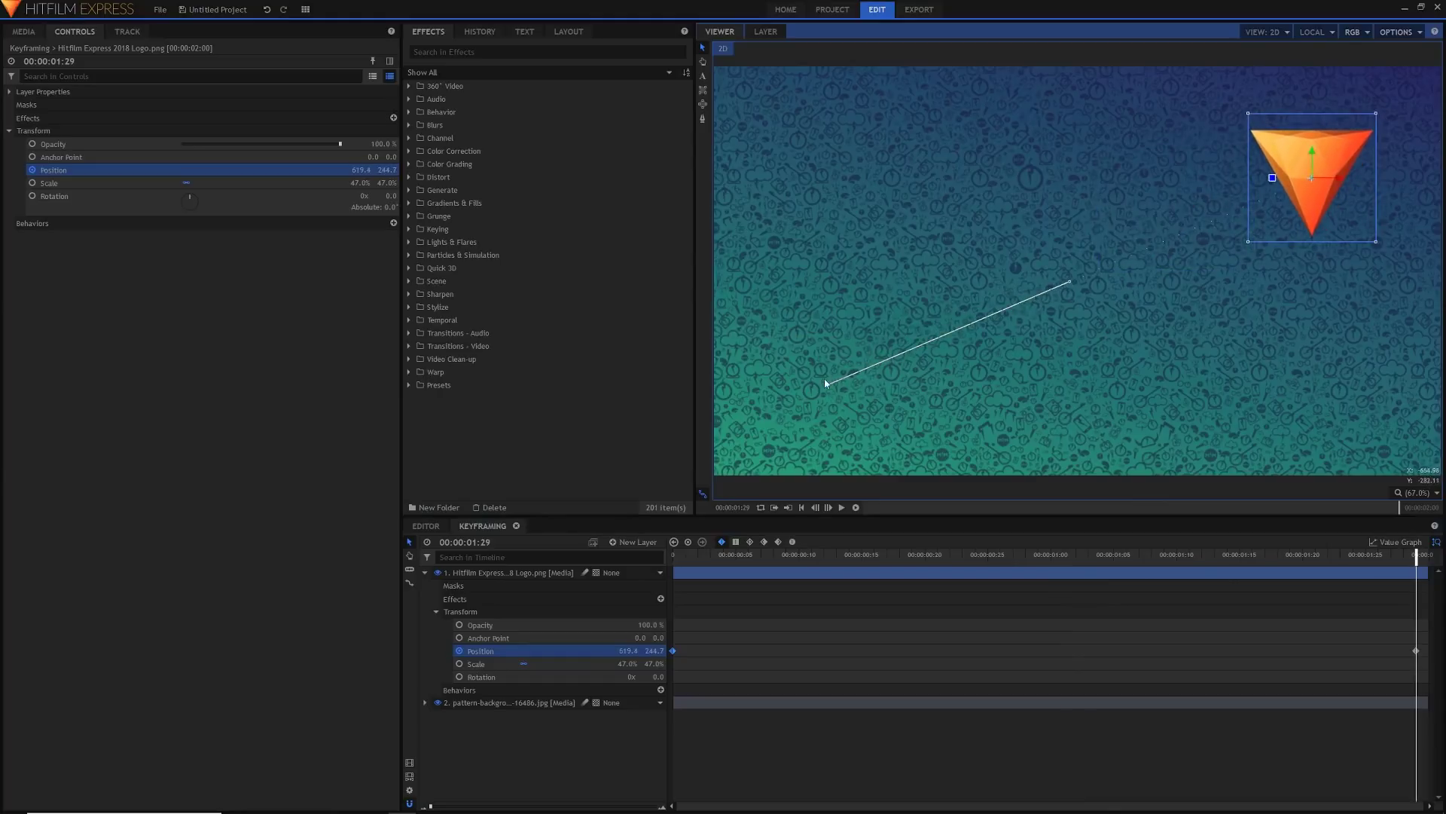
left_click(571, 571)
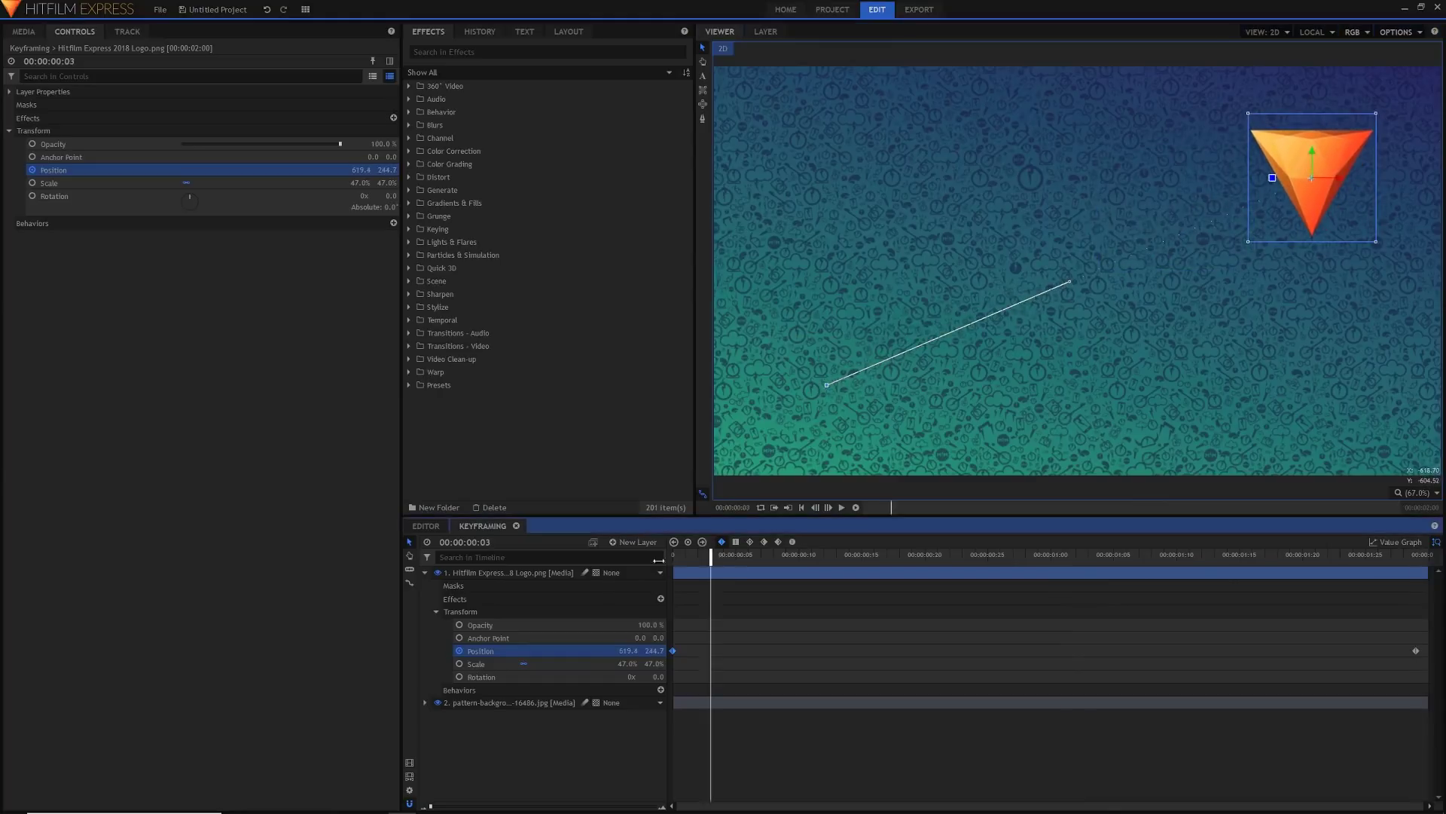
key("space")
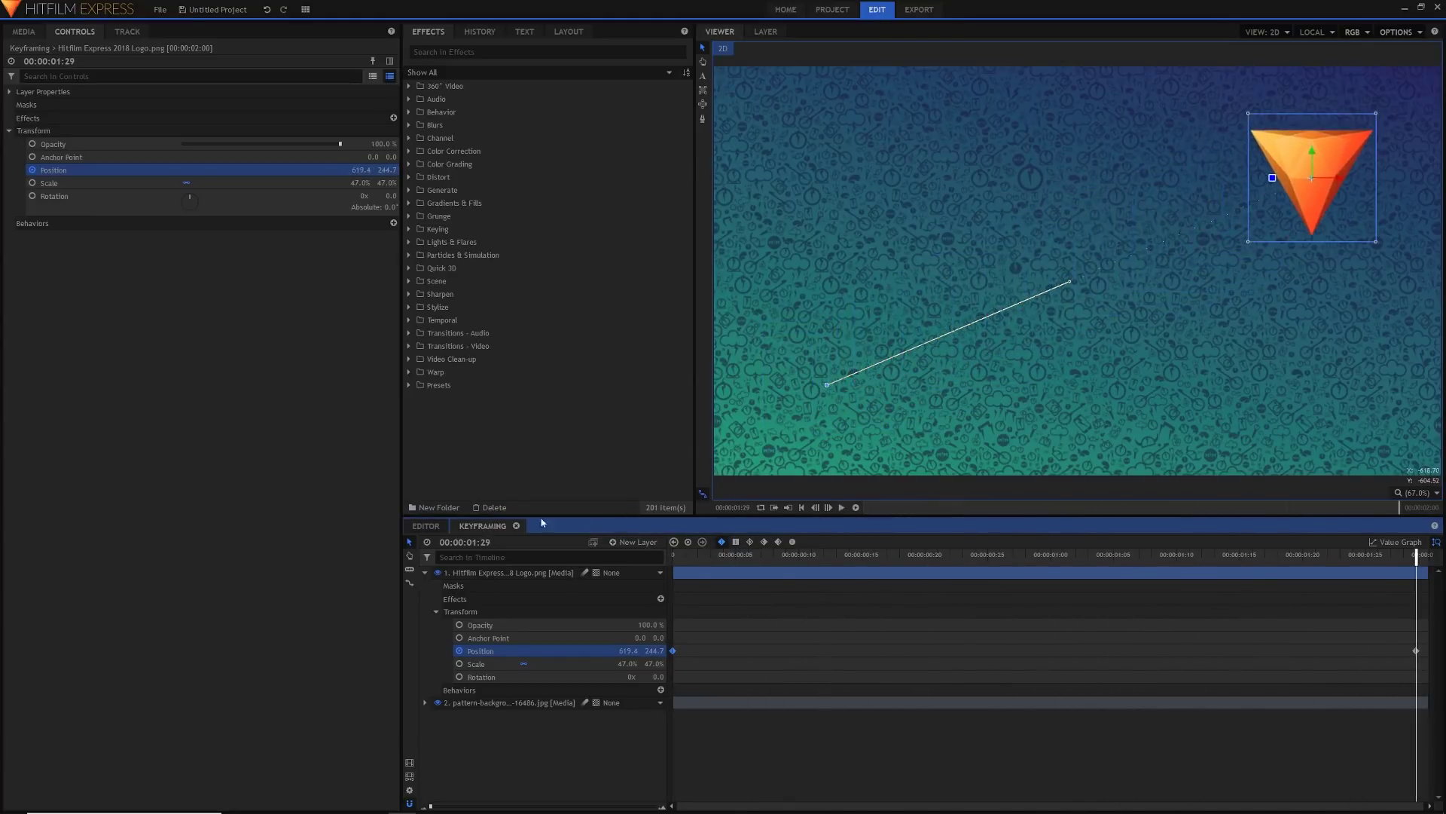
Add the HitFilm Express 2018 Logo.png media to the Video 1 track at the start of the Editor timeline
left_click(438, 525)
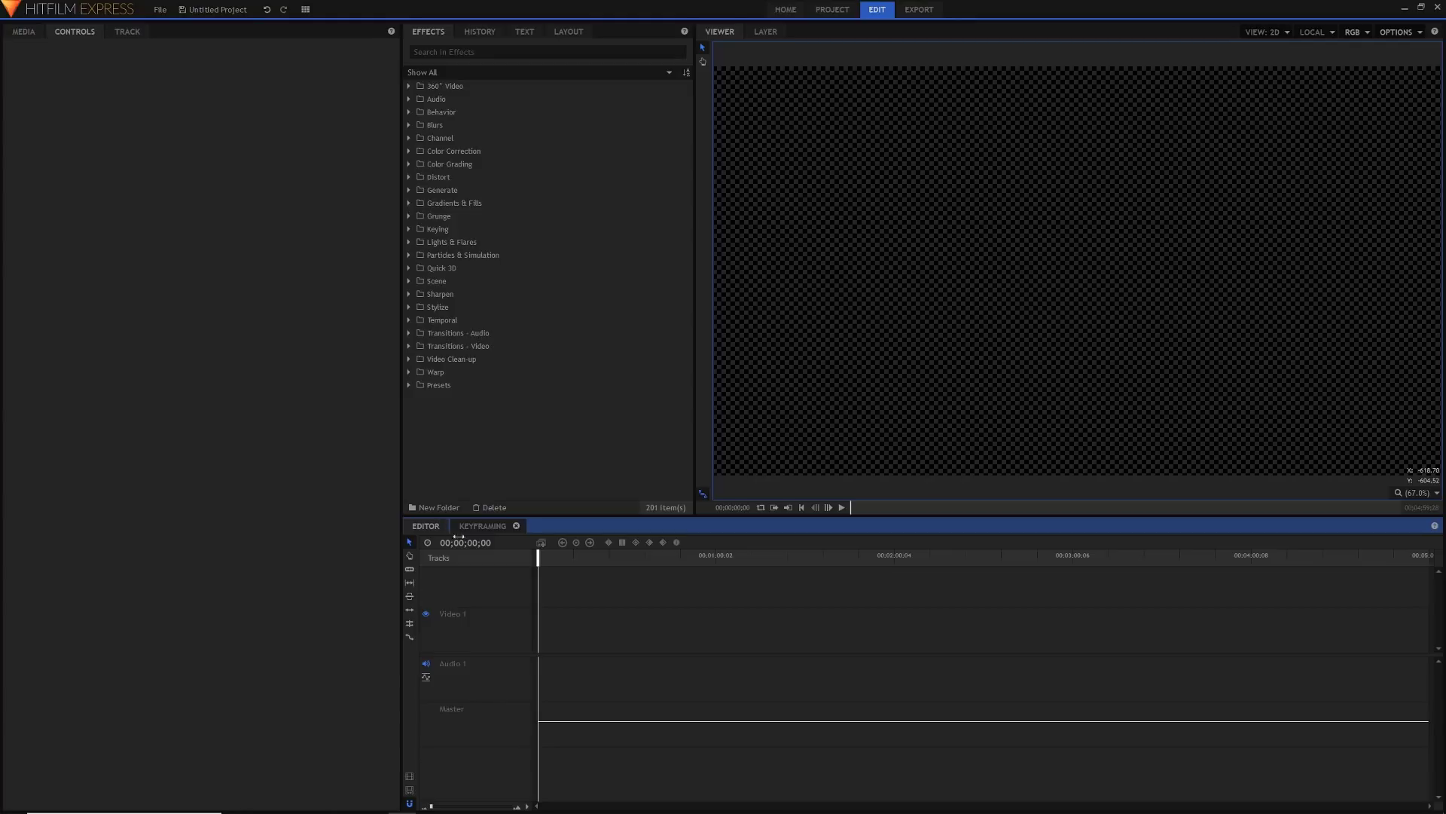
left_click(472, 531)
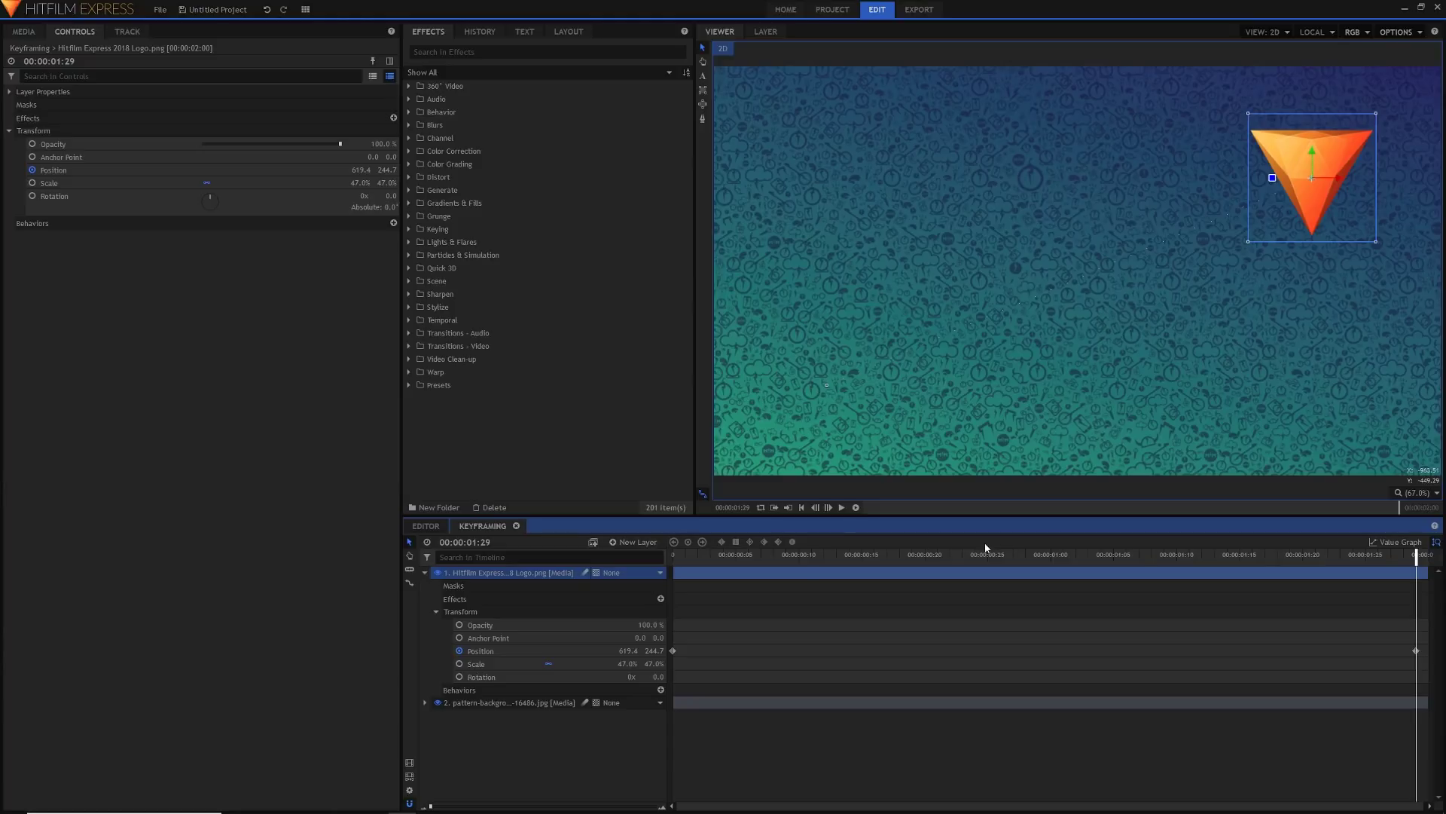
left_click(420, 526)
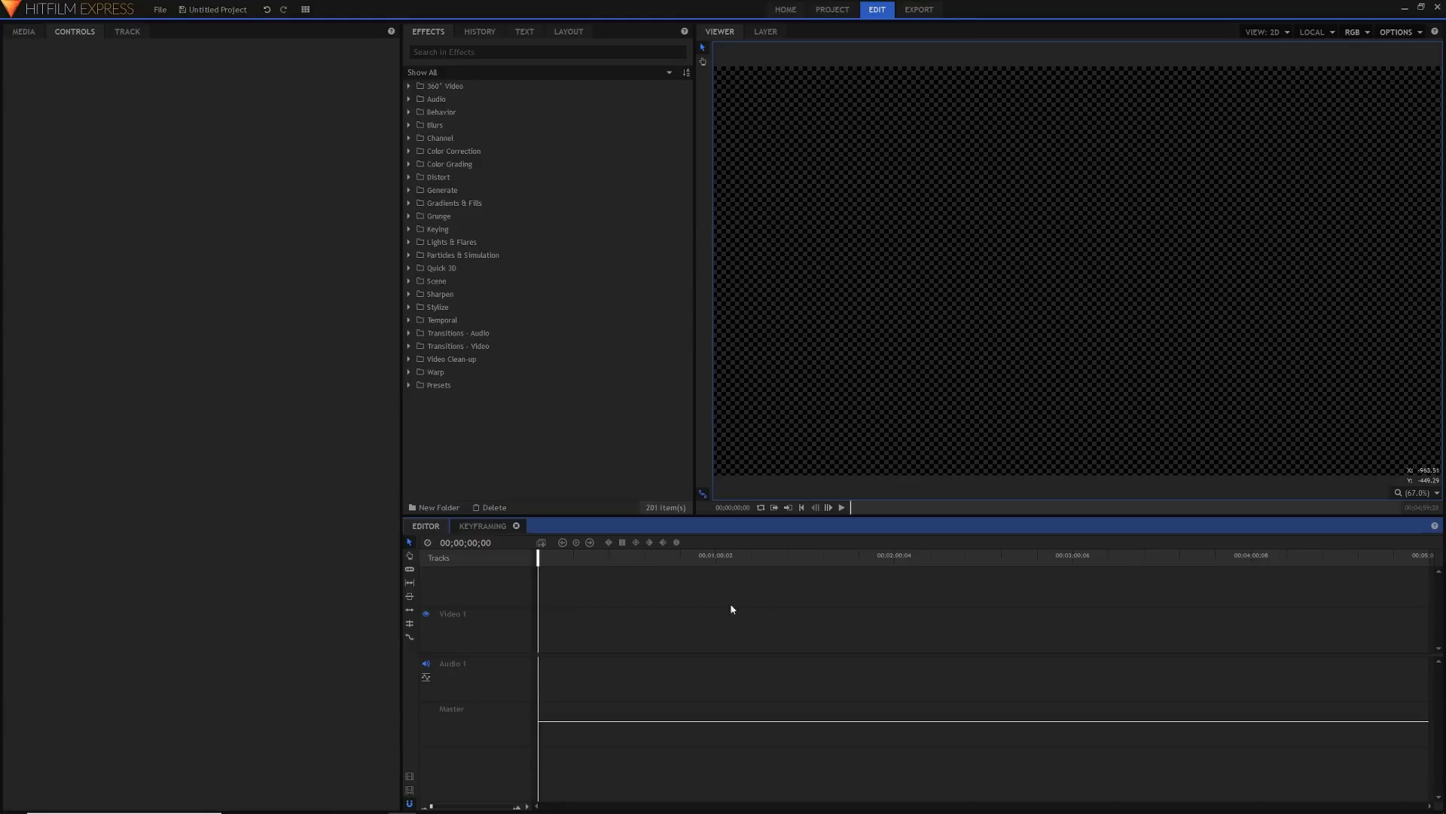
left_click(27, 33)
left_click(134, 228)
left_click_drag(116, 122, 544, 631)
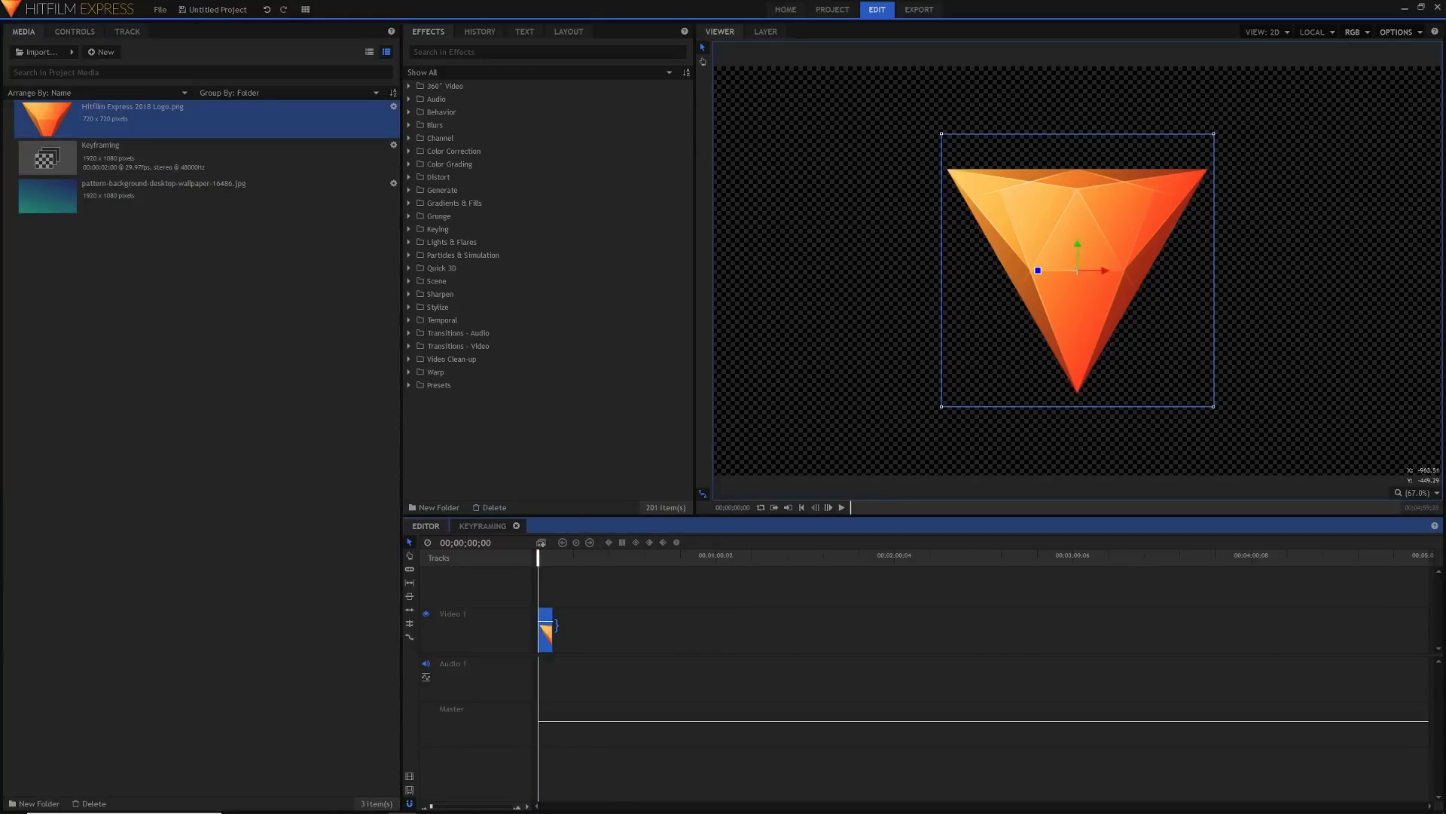
Reset the workspace layout, show the logo clip's controls in a slightly wider panel, and enlarge the clip on the Editor timeline
left_click(79, 33)
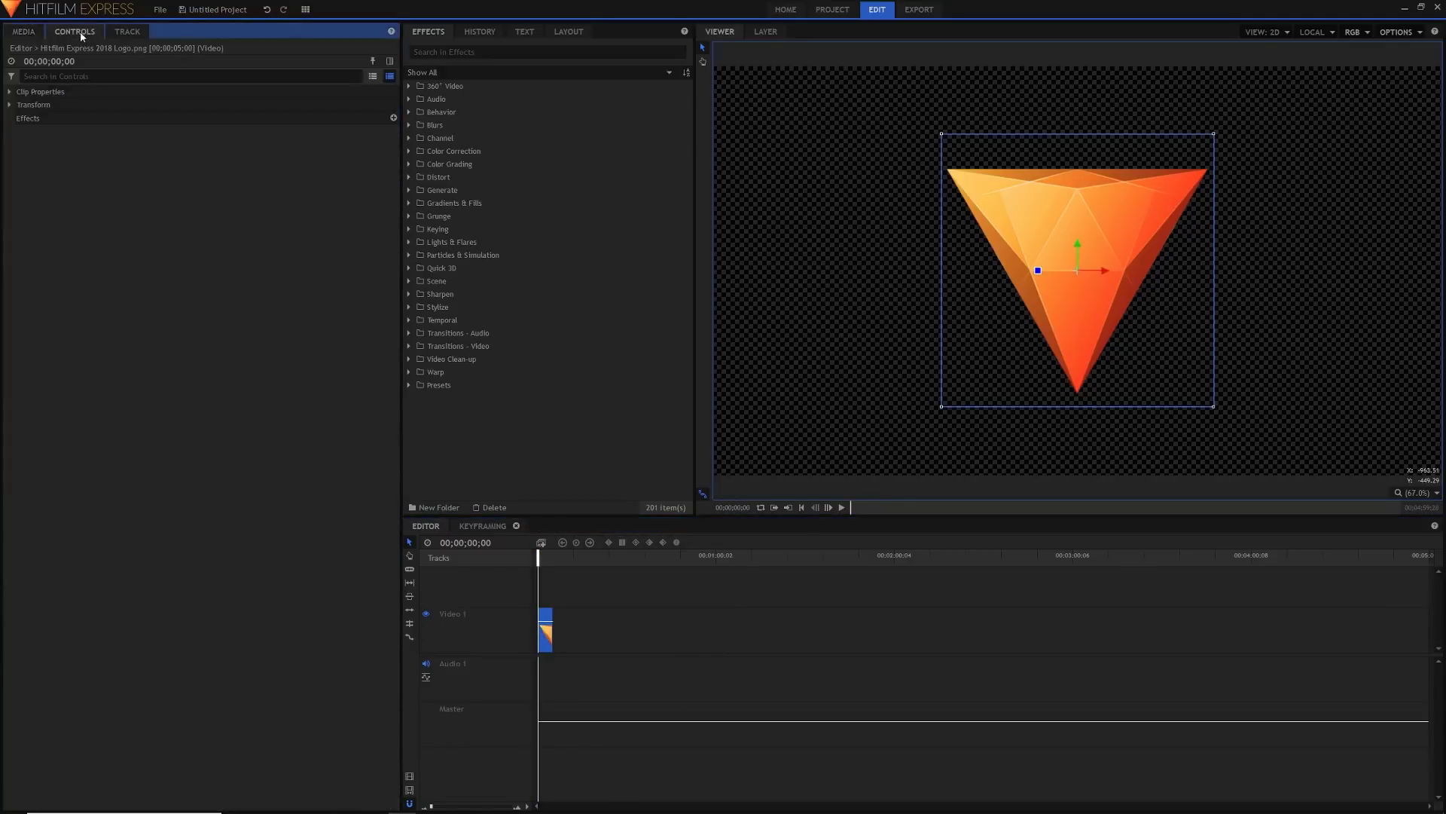
left_click(305, 9)
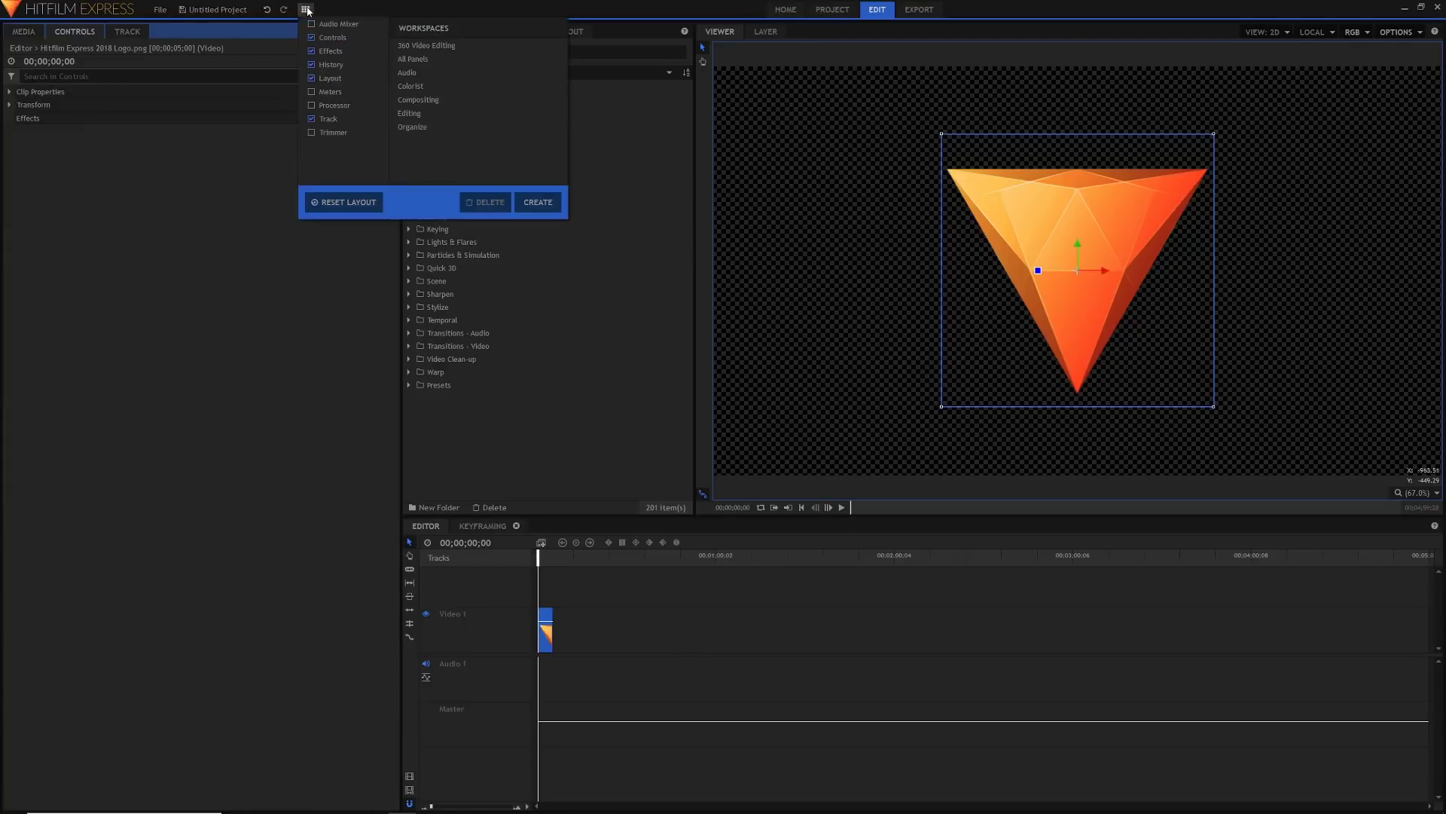
left_click(336, 202)
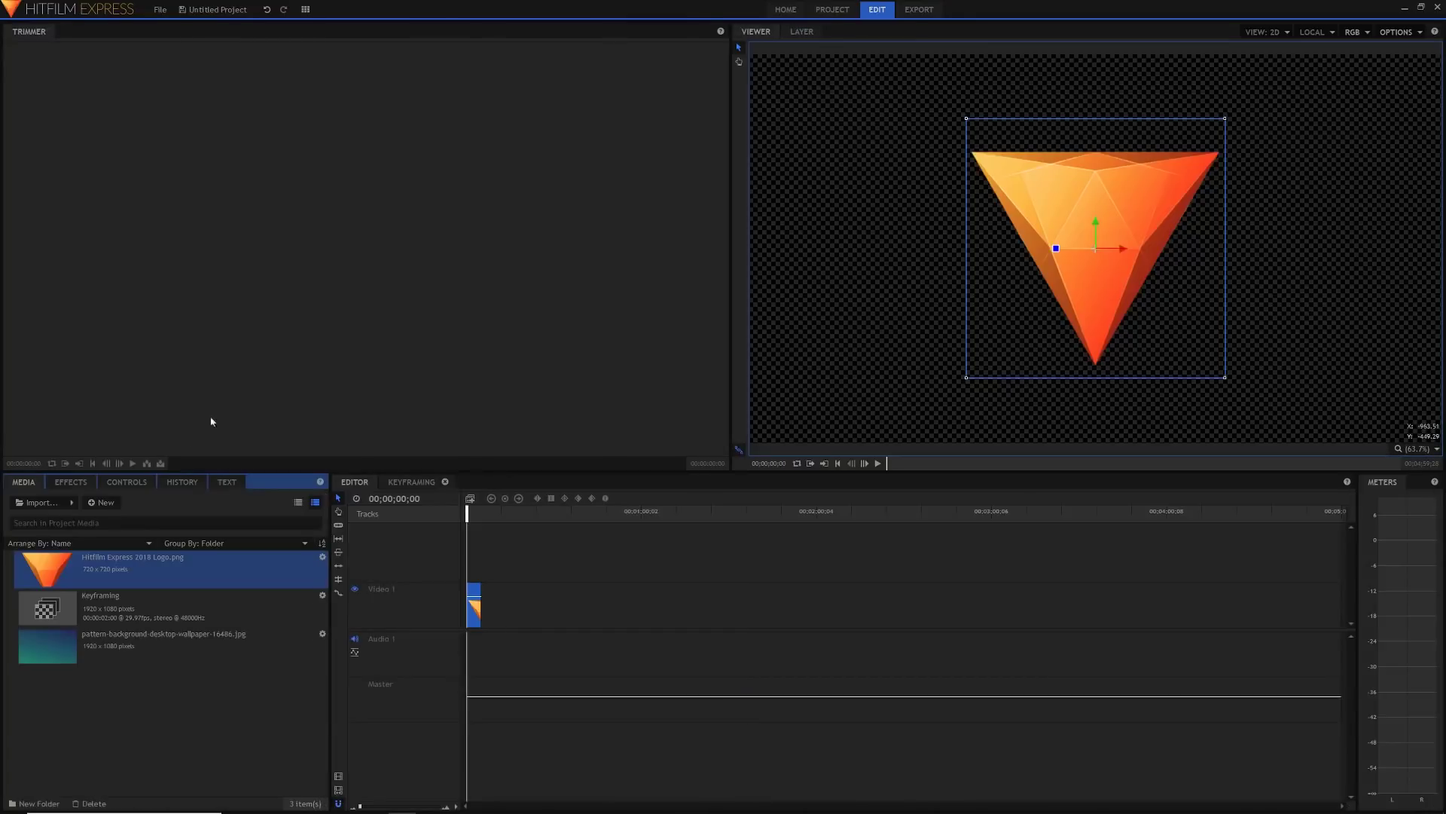
left_click(105, 483)
left_click_drag(328, 494, 362, 497)
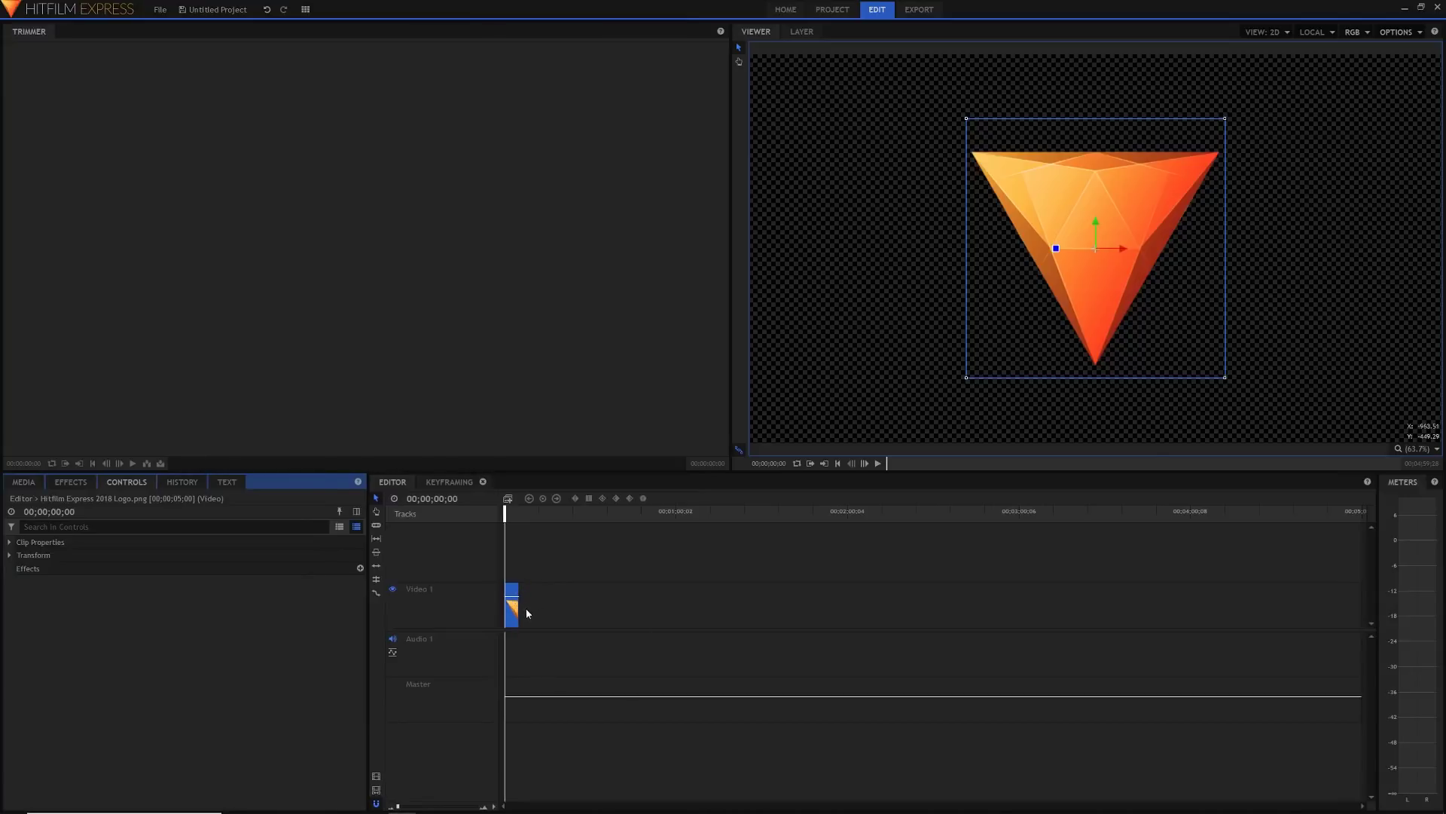
left_click_drag(399, 807, 421, 806)
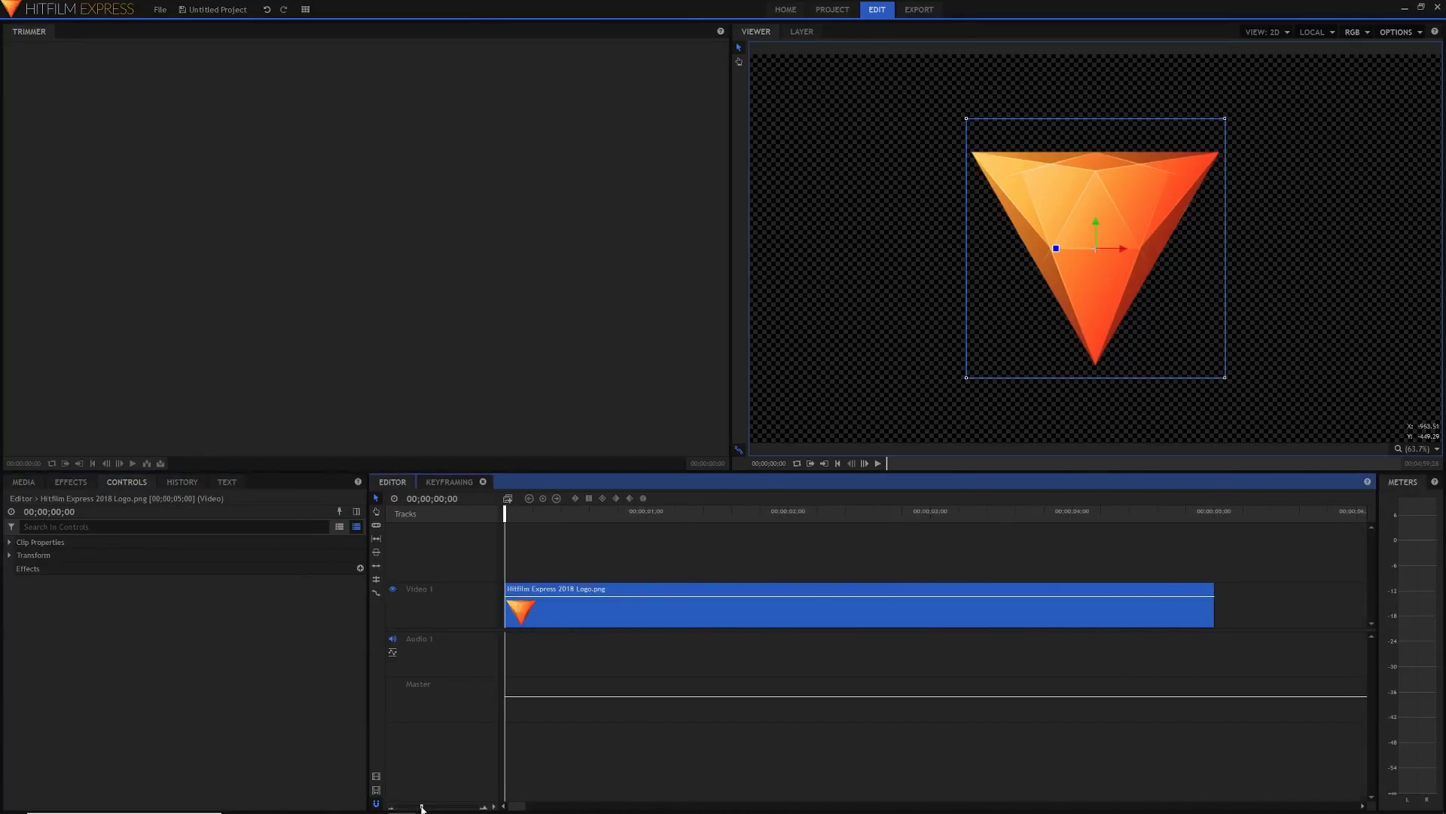
Scale the logo clip to 49% and keyframe its Position at 00;00;00;00 near the frame's left side, about -661.1, -22.4
left_click(10, 556)
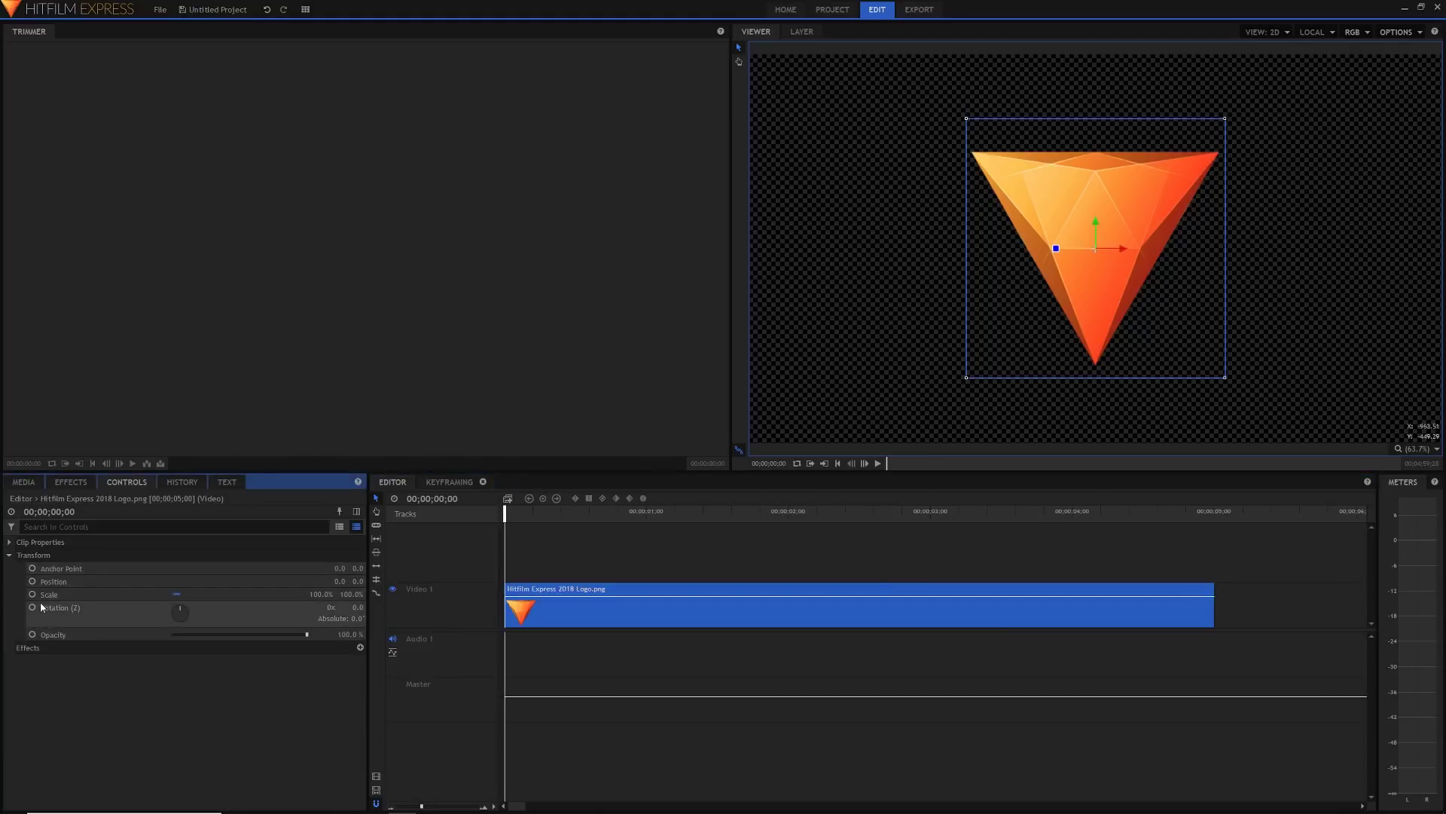
left_click_drag(324, 593, 827, 433)
left_click_drag(1082, 252, 844, 259)
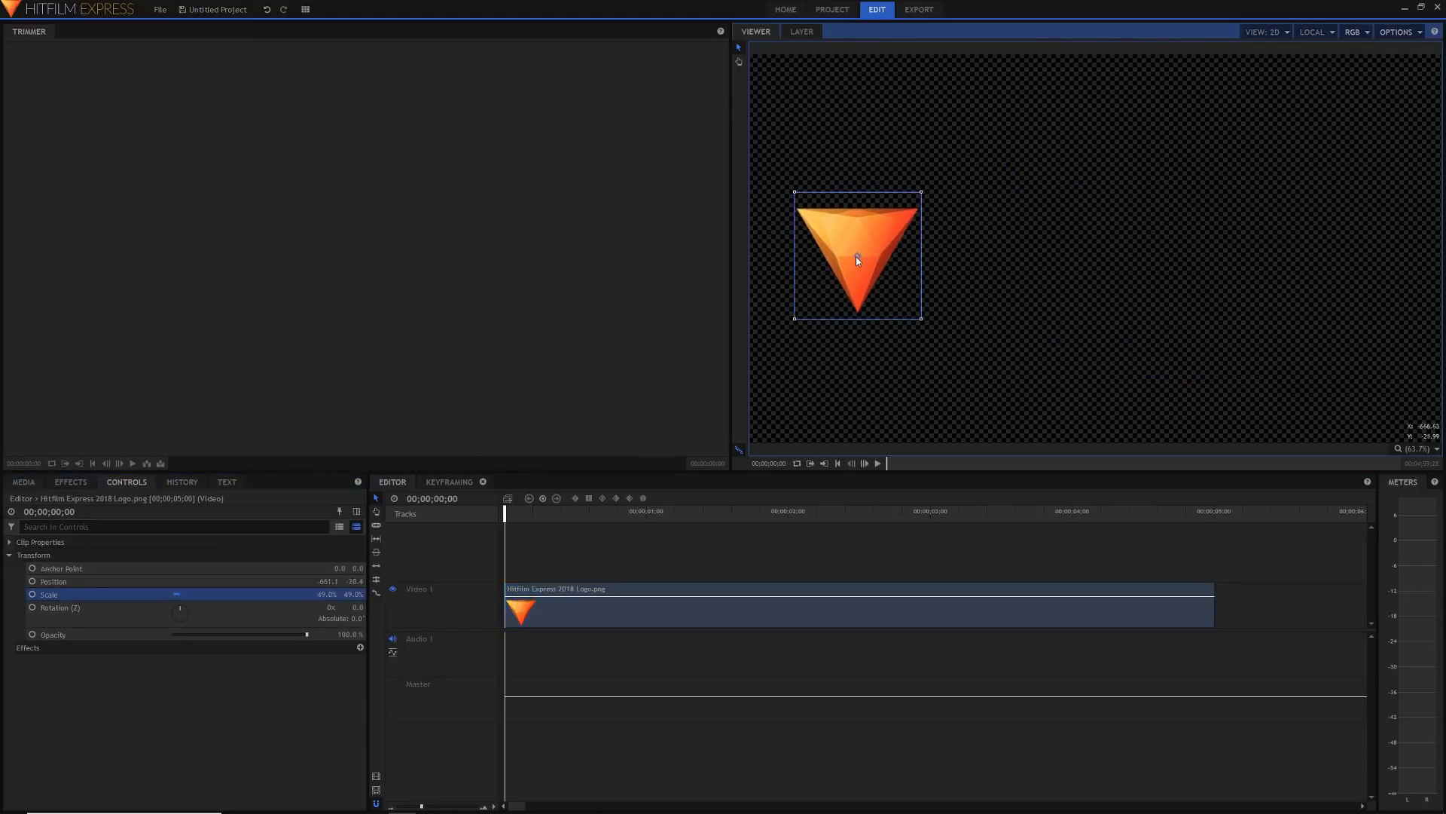
left_click(45, 581)
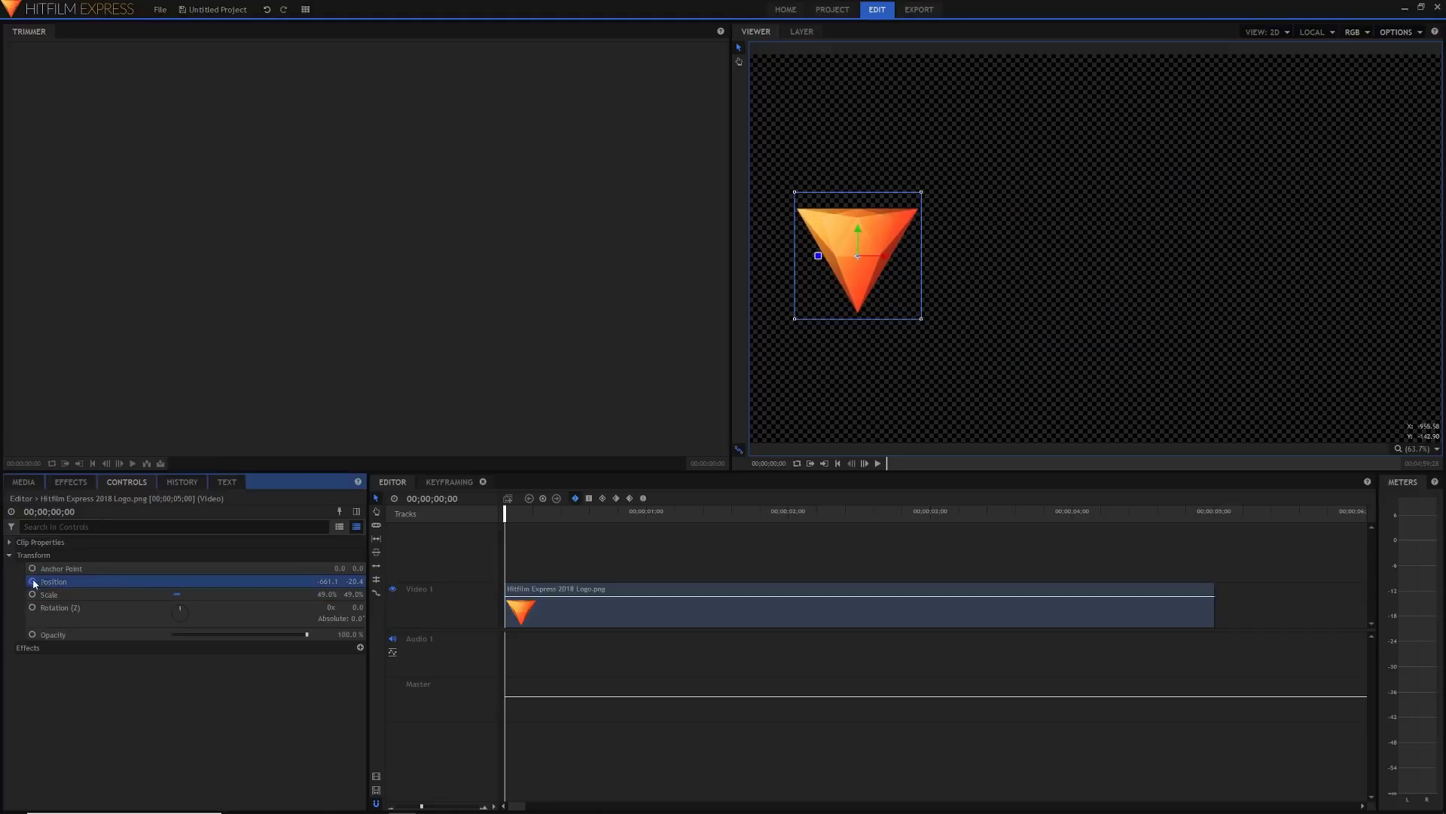
Add a second Position keyframe for the logo clip at 00;00;04;22, about 690, 138, and preview the movement
left_click(528, 512)
left_click_drag(557, 512, 1177, 512)
left_click_drag(836, 265, 1341, 204)
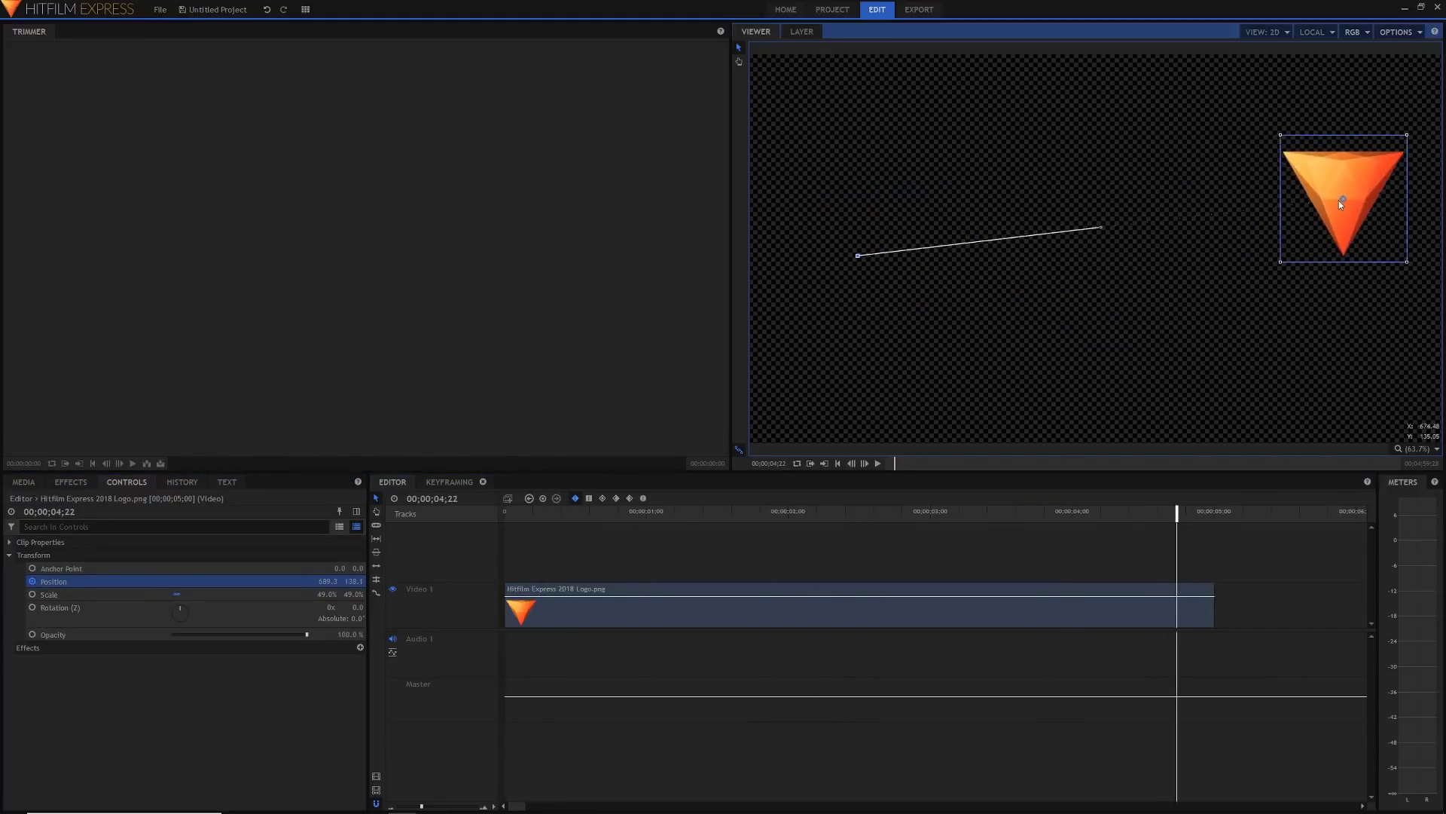
left_click(504, 513)
key("space")
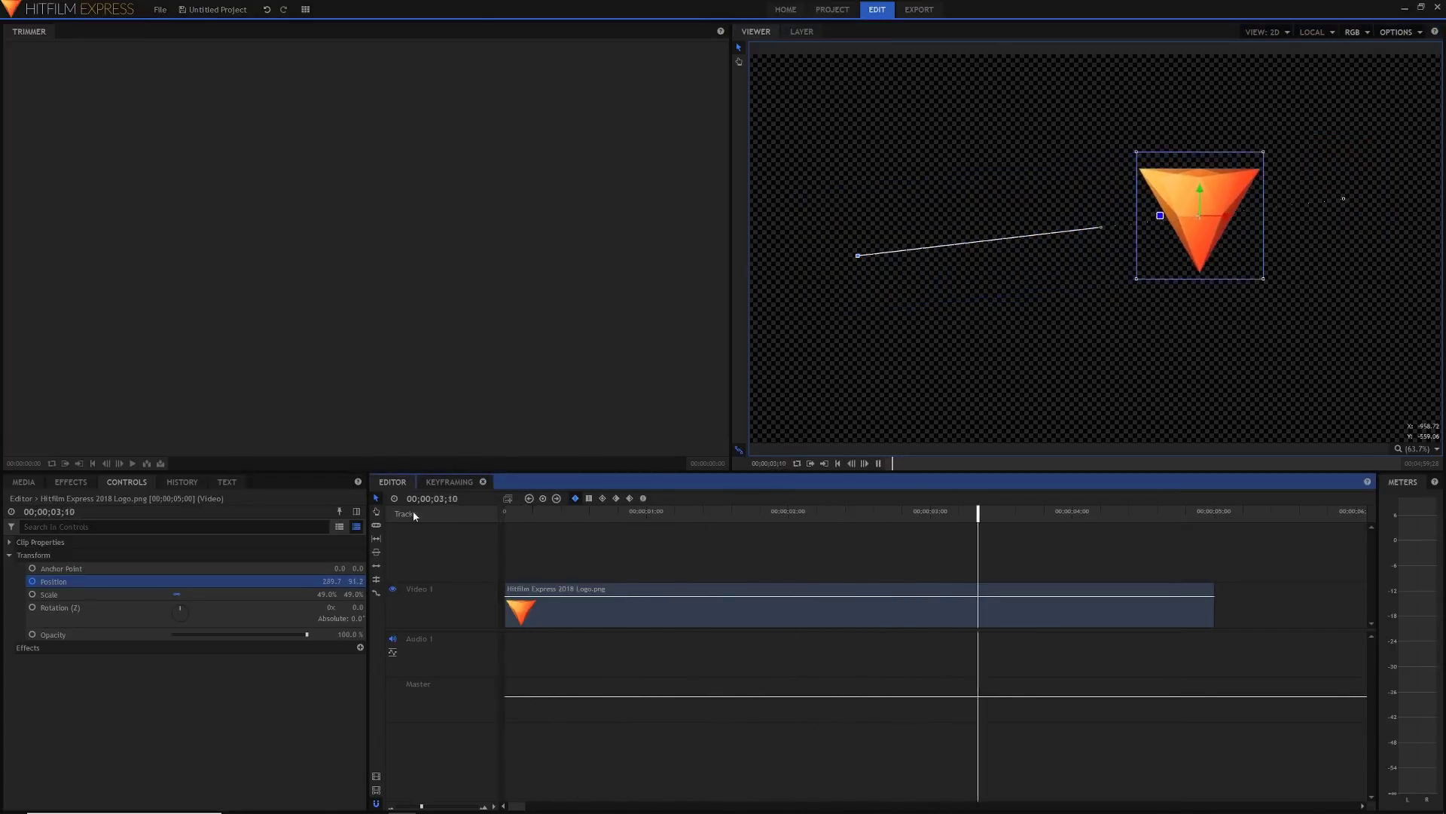
key("space")
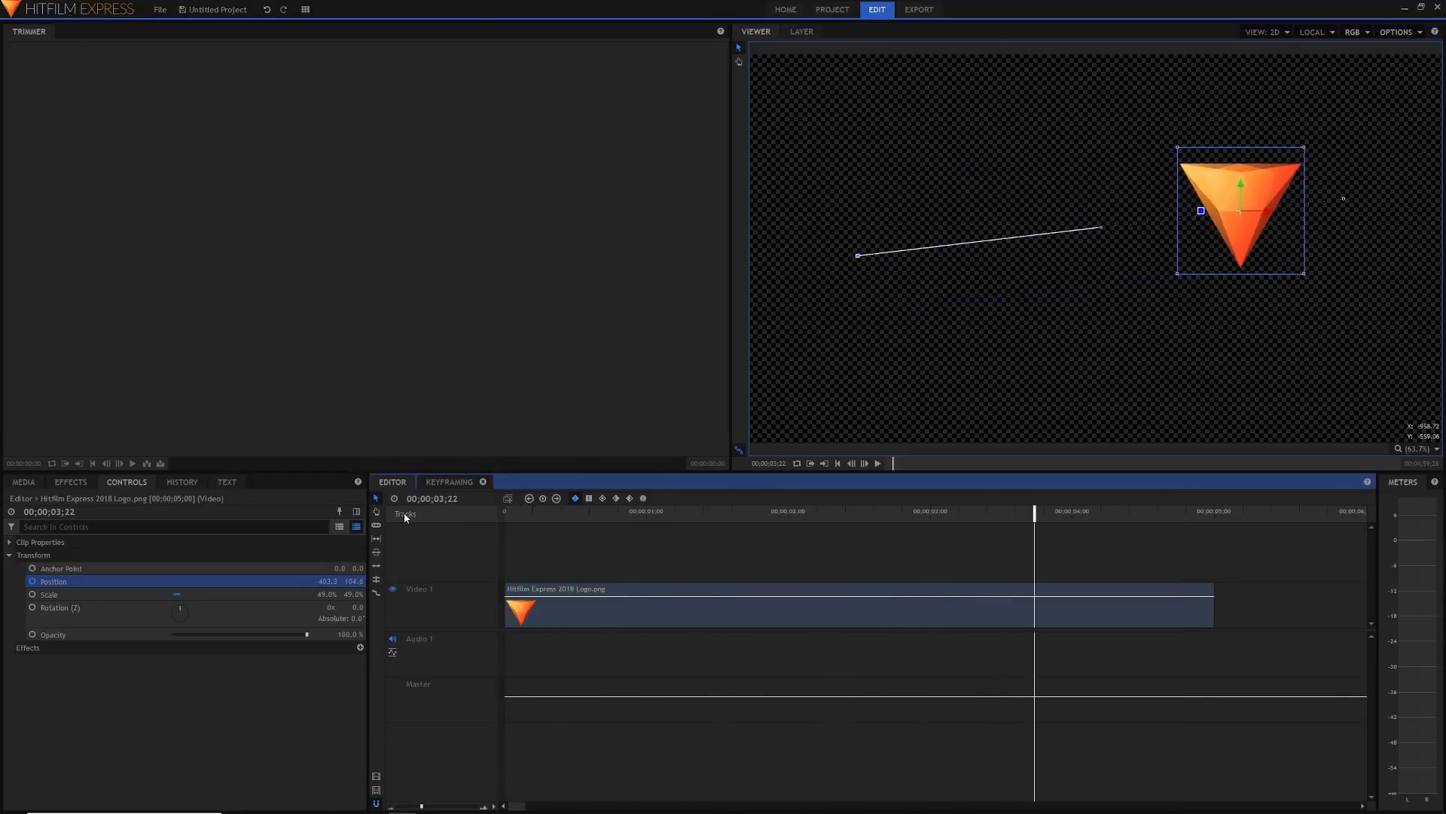
Show the keyframe timeline in the logo clip's controls and widen it to fit both Position keyframes
left_click(357, 512)
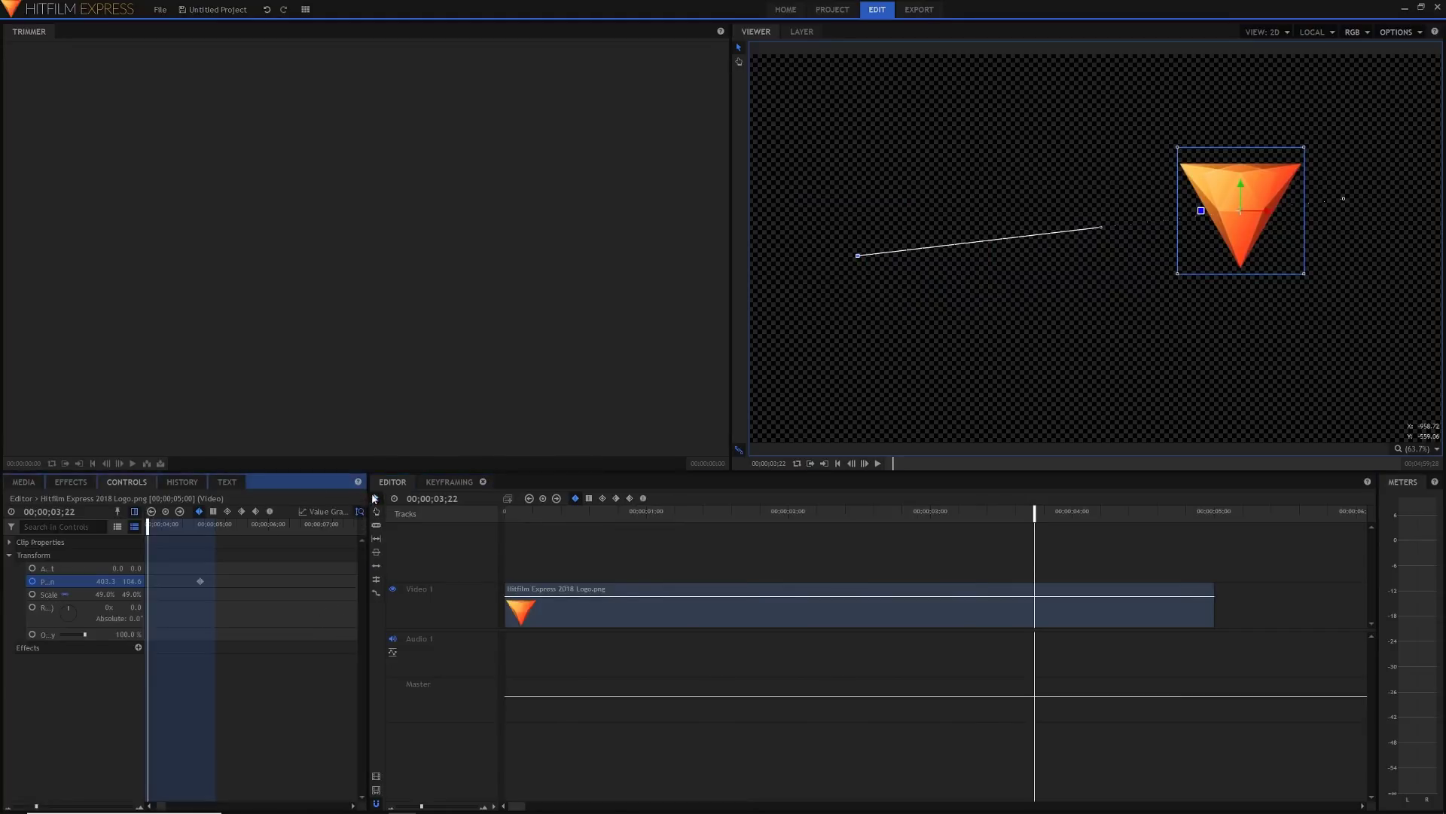
left_click_drag(368, 473, 748, 471)
left_click_drag(67, 803, 84, 806)
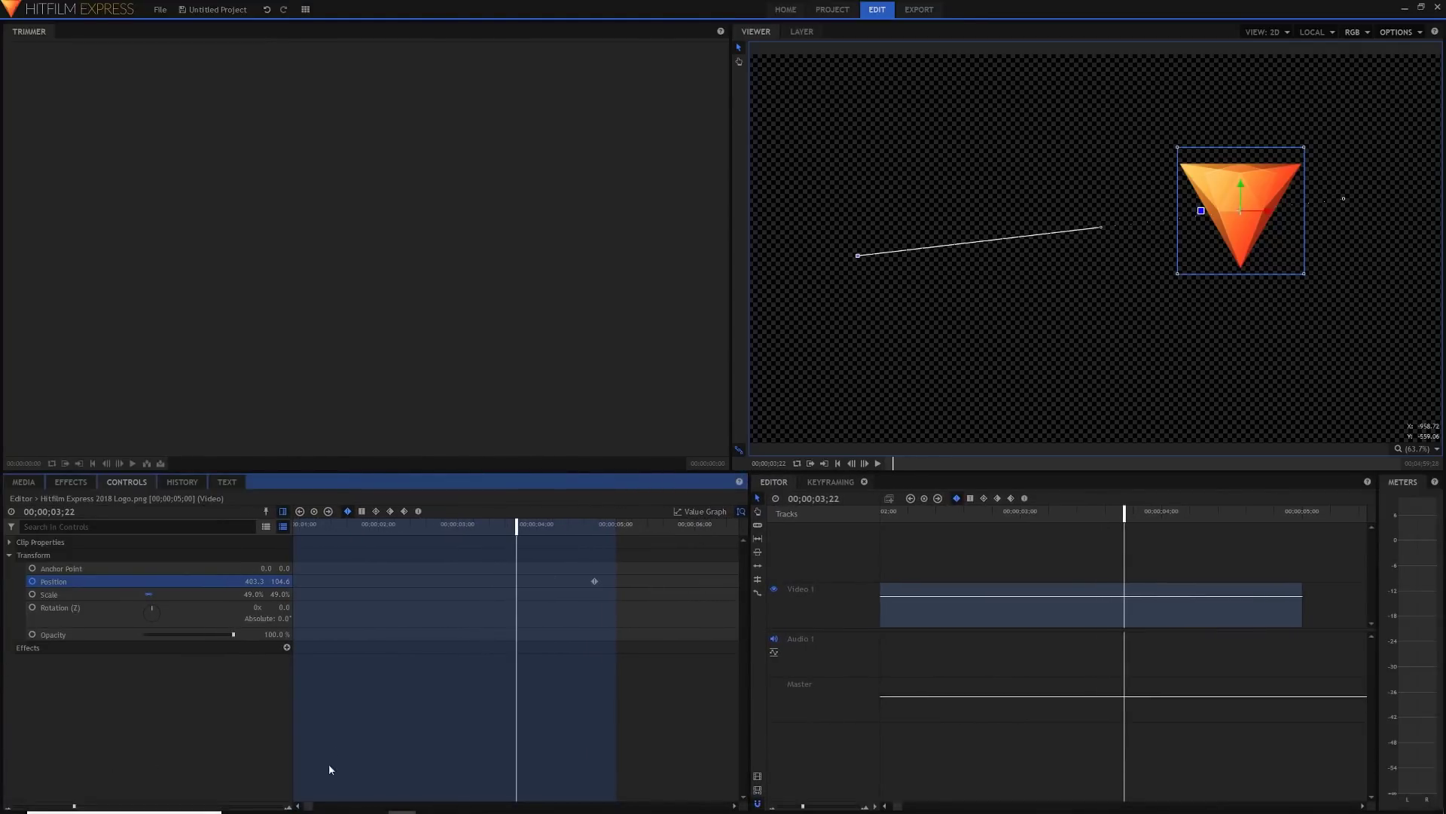
left_click(308, 809)
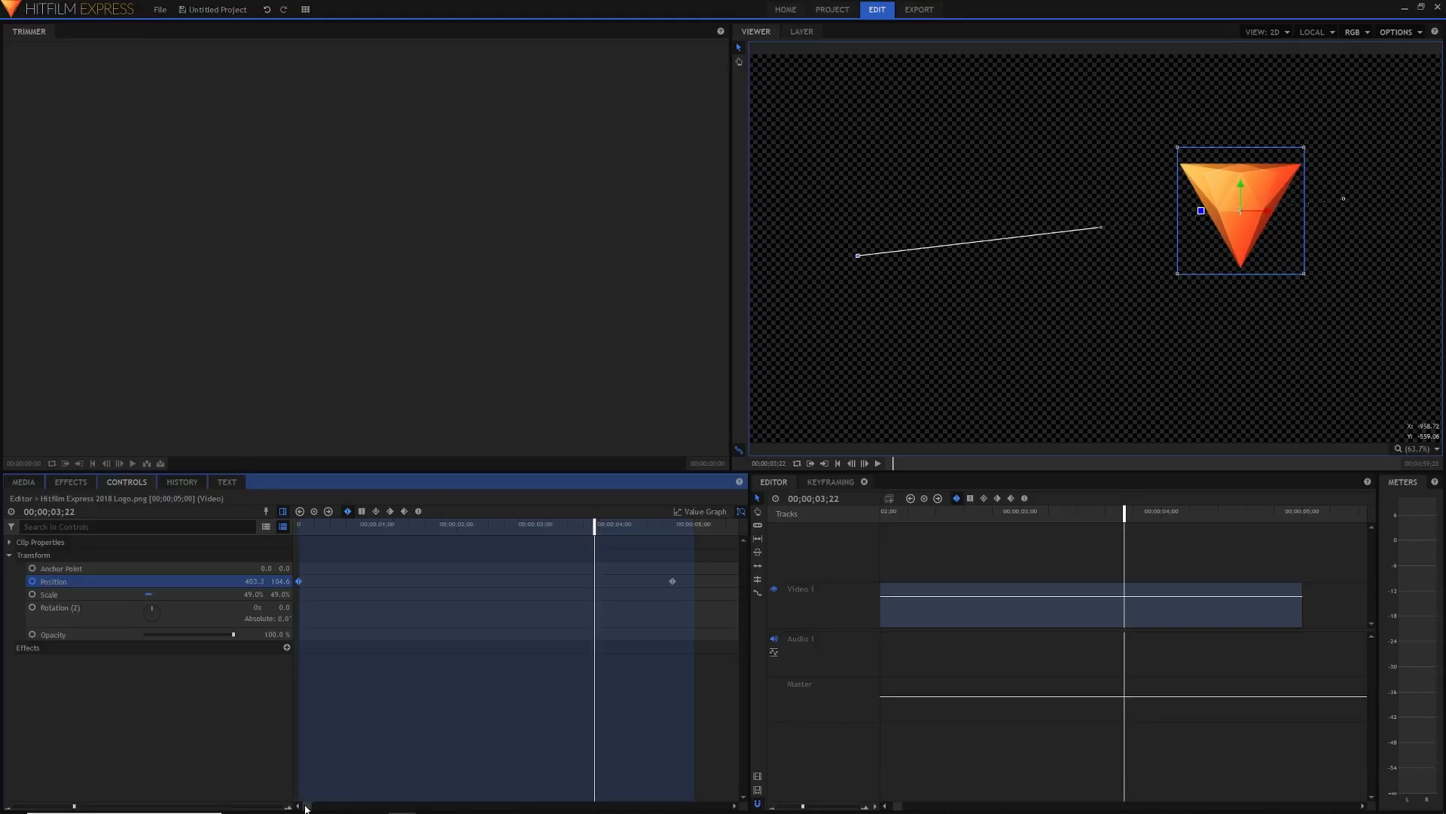
Play the logo clip from the start to check its motion against the Position keyframes in the clip controls
left_click(310, 526)
left_click_drag(302, 528, 297, 528)
key("space")
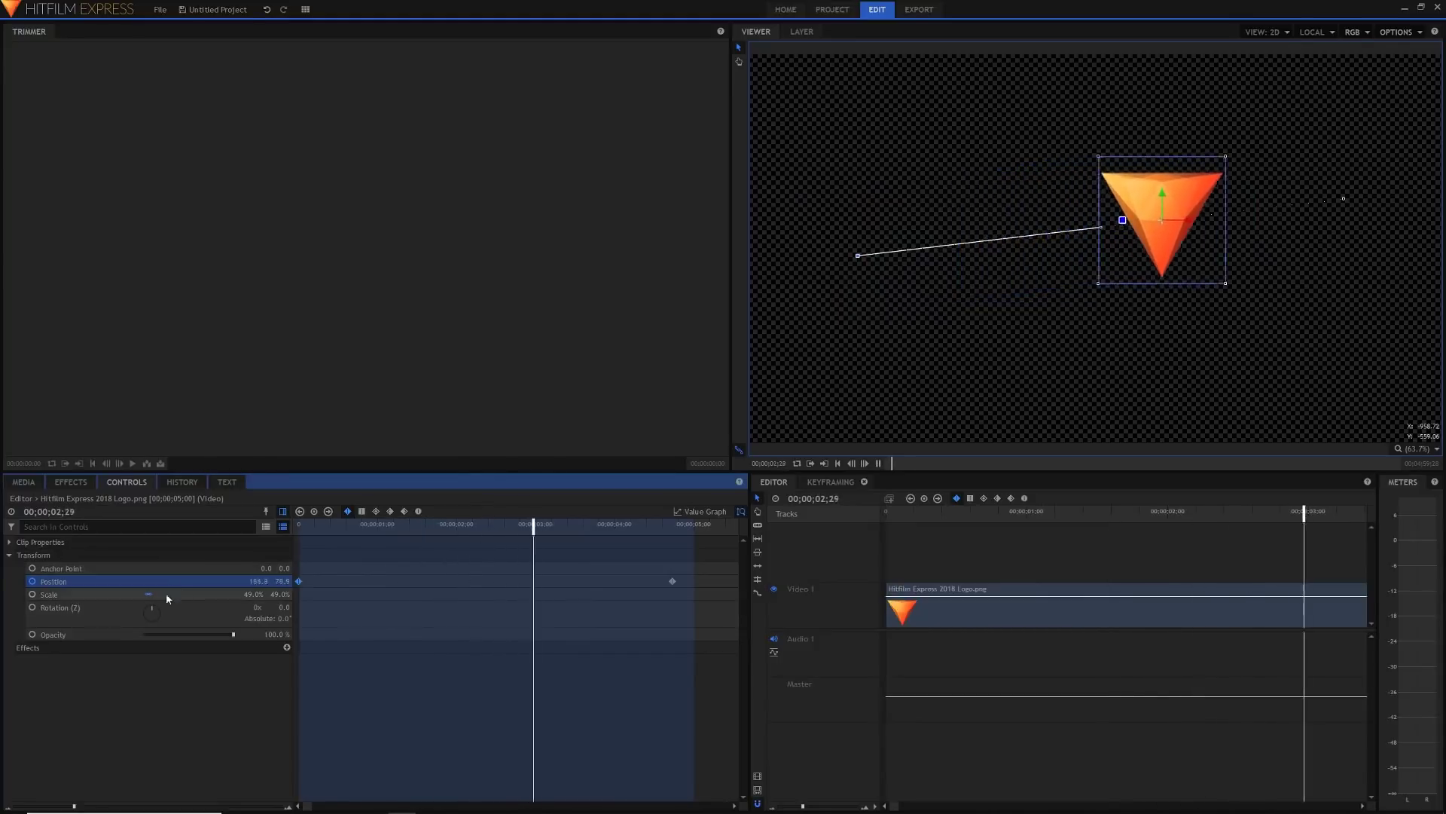
Stop playback and replay the logo clip's Position animation from the start of the Editor timeline
key("space")
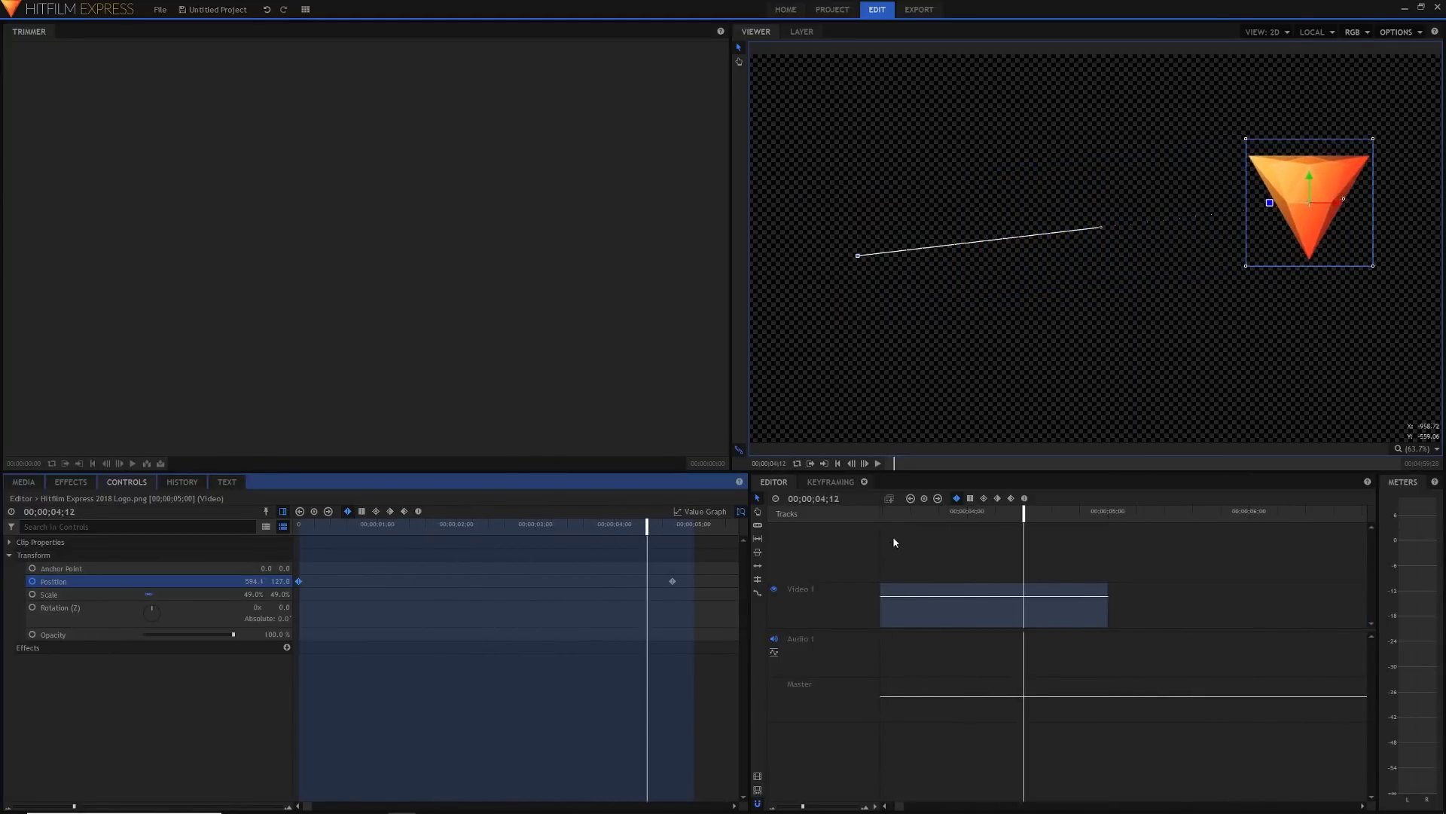
left_click(896, 806)
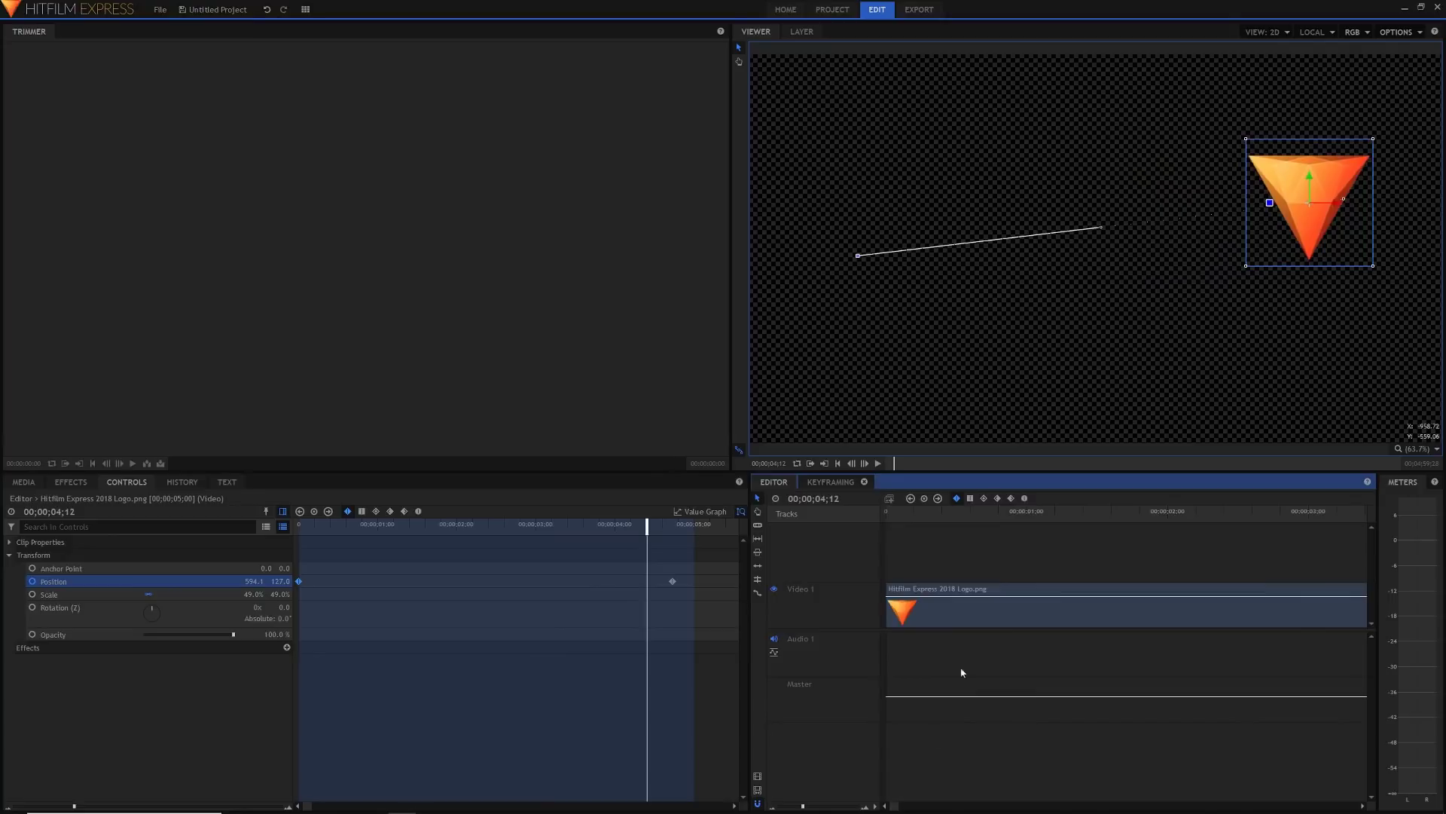
left_click_drag(932, 517, 897, 513)
key("space")
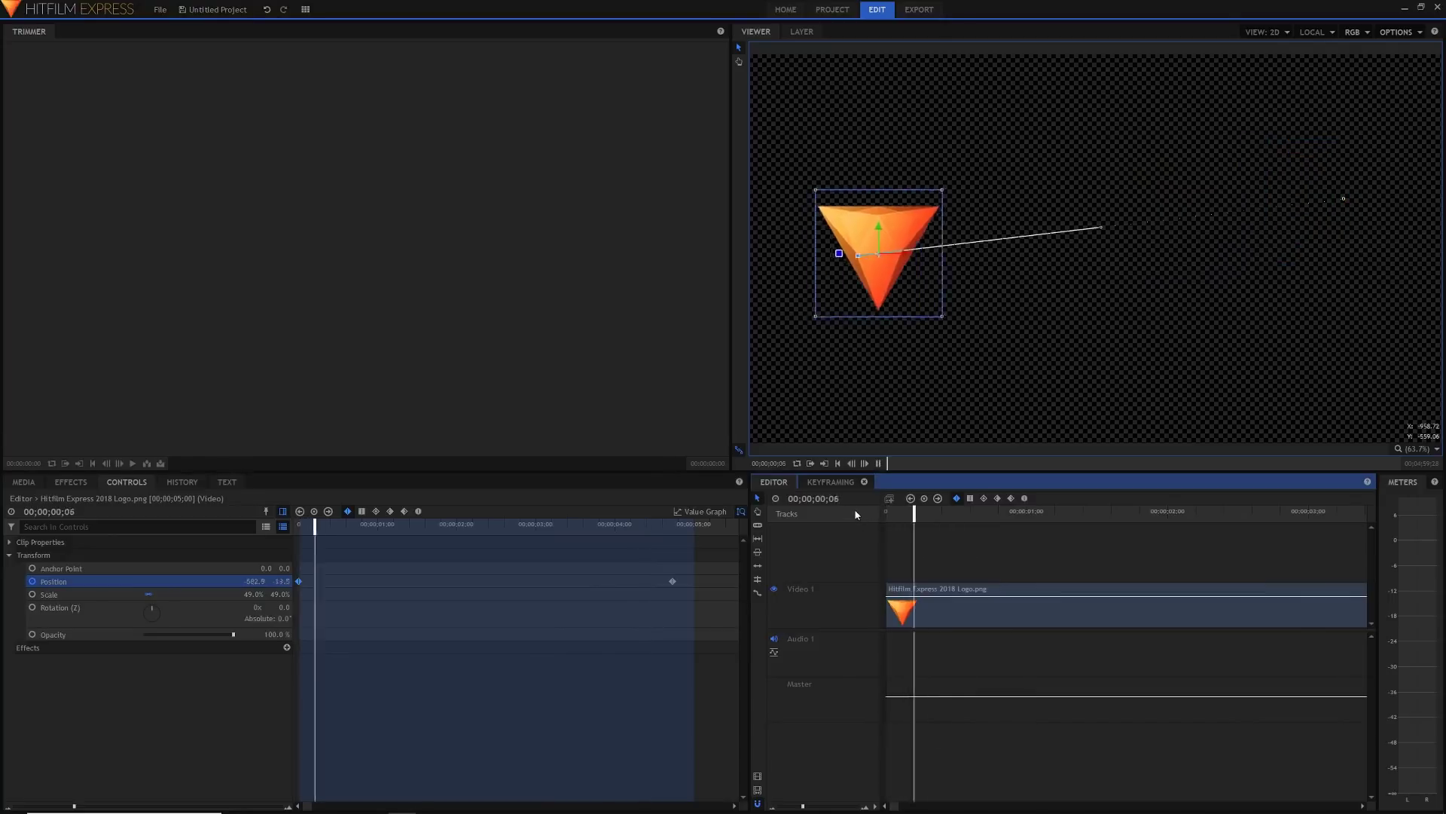
key("space")
Hide the keyframe timeline in the logo clip's controls and narrow the controls panel to widen the Editor timeline
left_click_drag(672, 580, 294, 616)
left_click(283, 512)
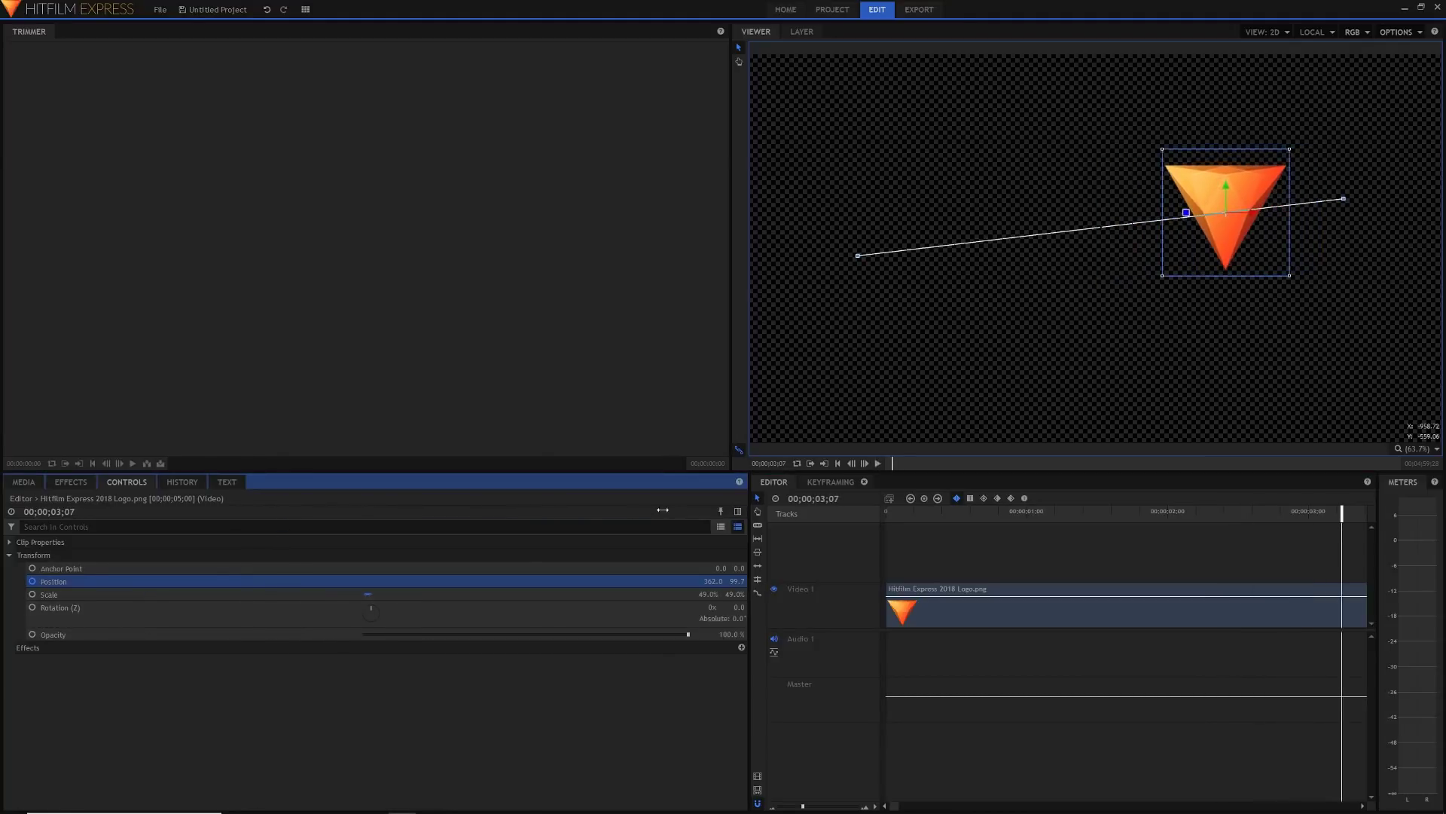
left_click_drag(749, 490, 267, 533)
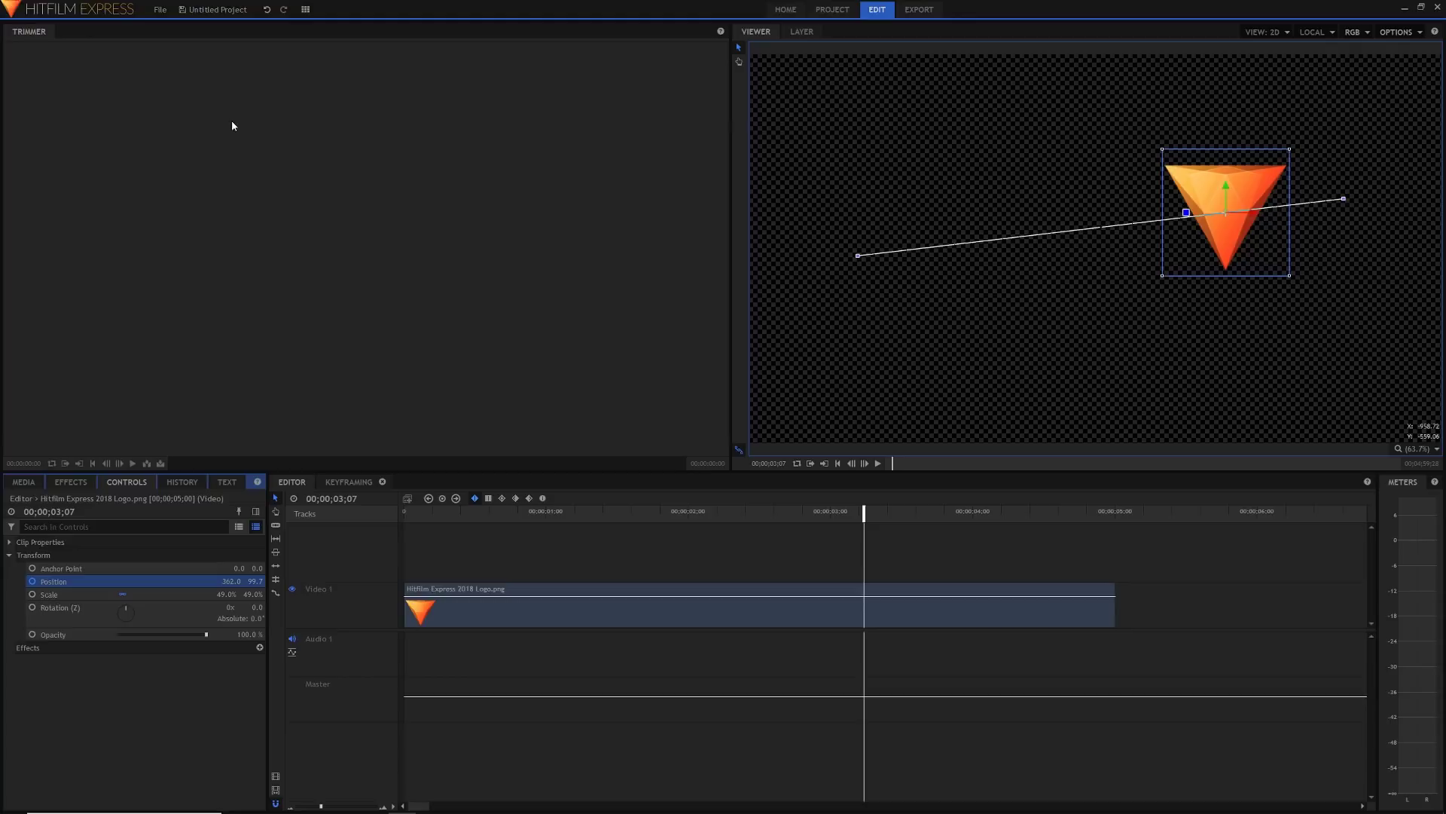
In the Keyframing composite shot, add a middle Position keyframe for the logo at 00;00;00;25, near the frame's top centre, about -80.1, 313.8
left_click(328, 482)
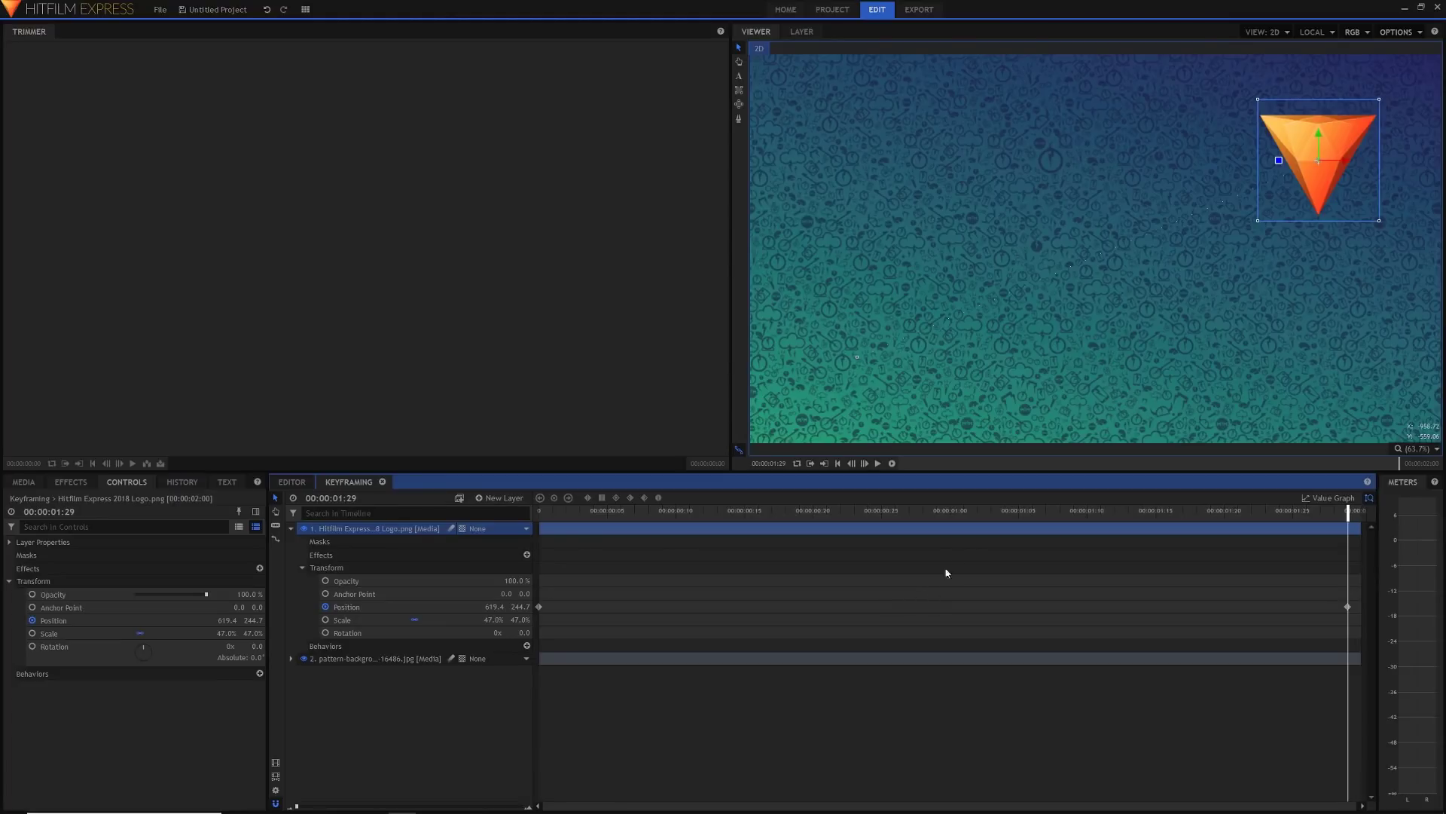
left_click(876, 510)
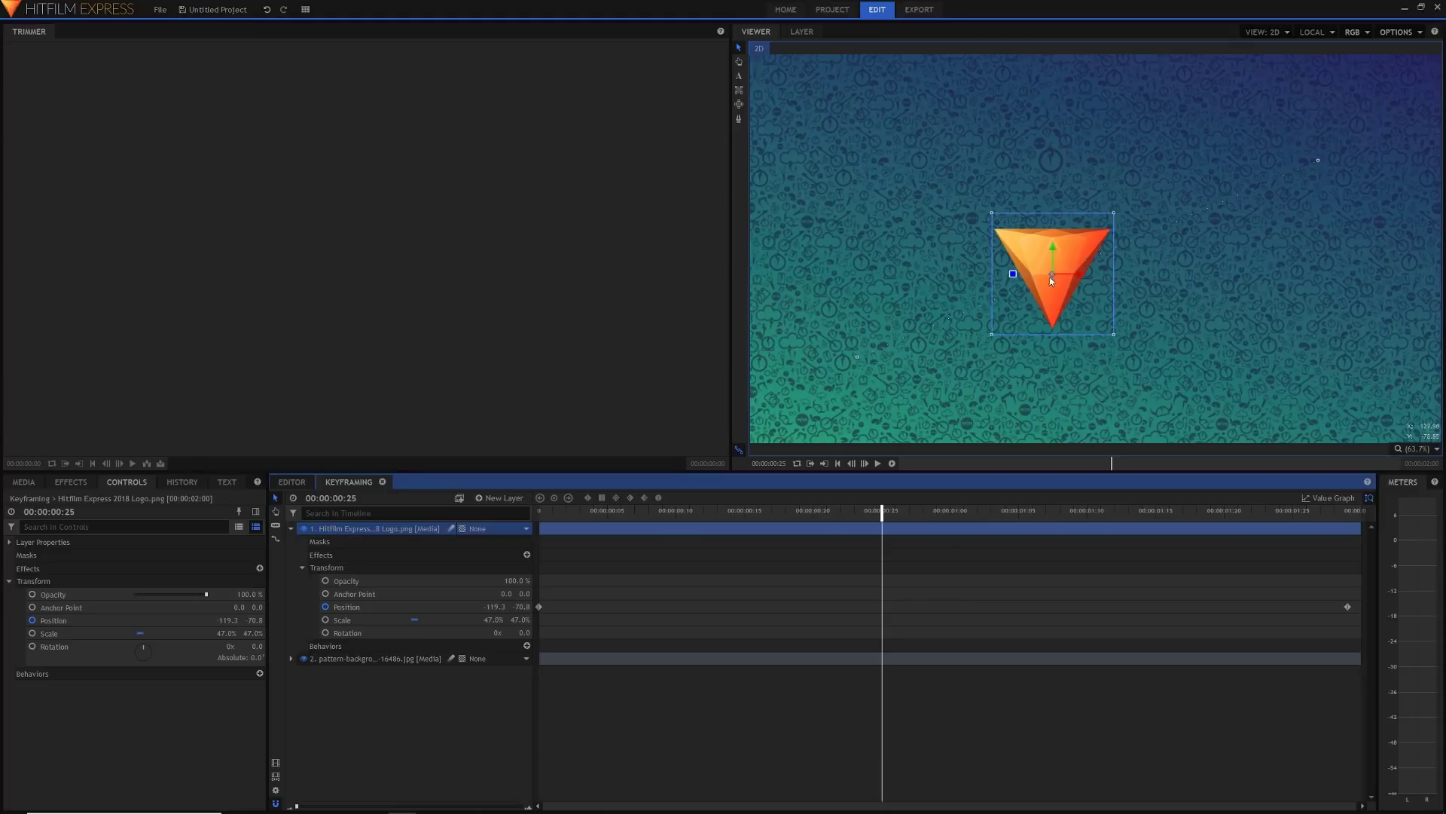
left_click_drag(1052, 280, 1065, 140)
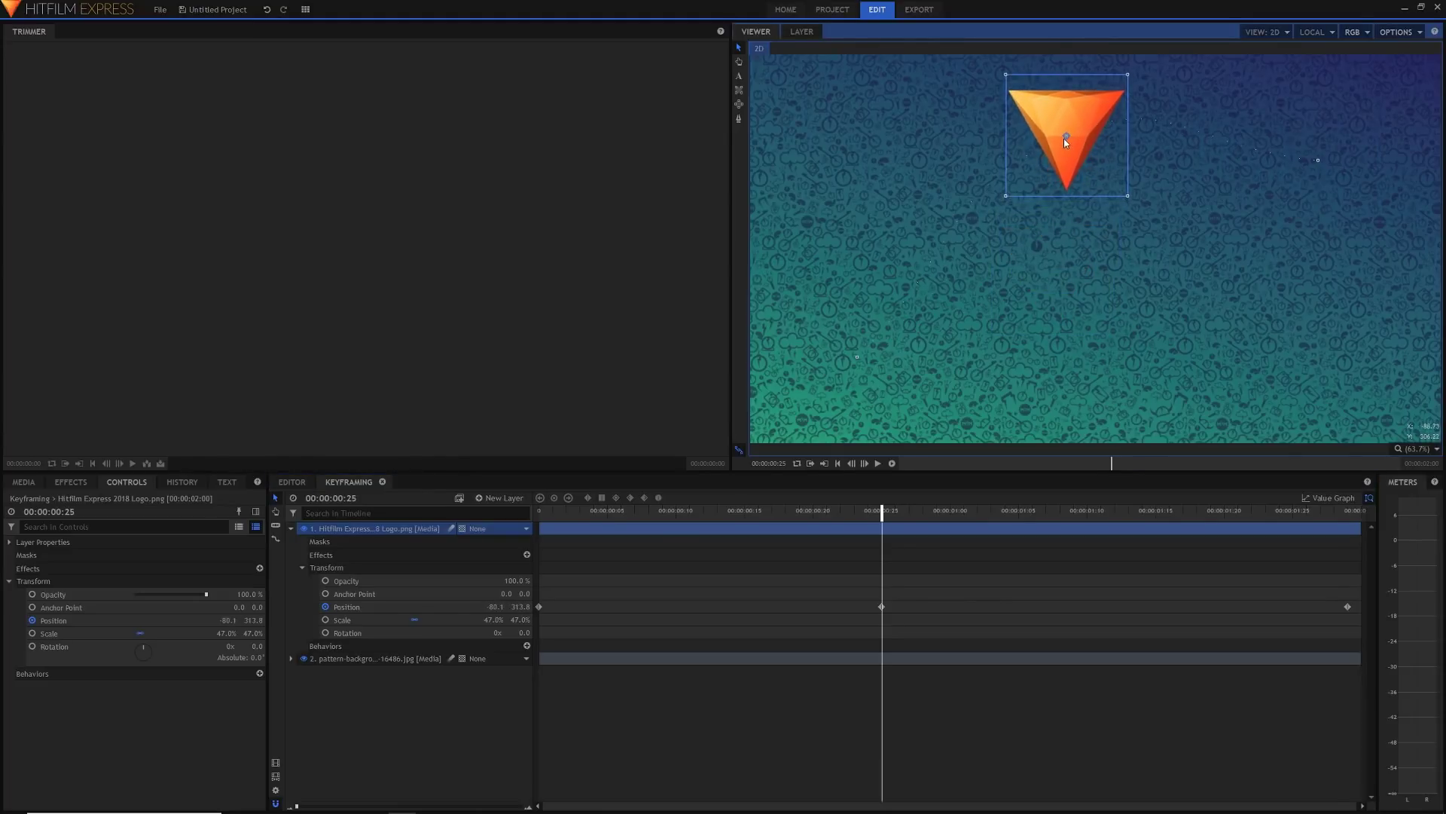
Move the logo's last Position keyframe at 00;00;01;29 to the frame's lower right, about 735.6, -245.1, and preview the movement
left_click(1365, 517)
left_click_drag(1321, 166, 1363, 342)
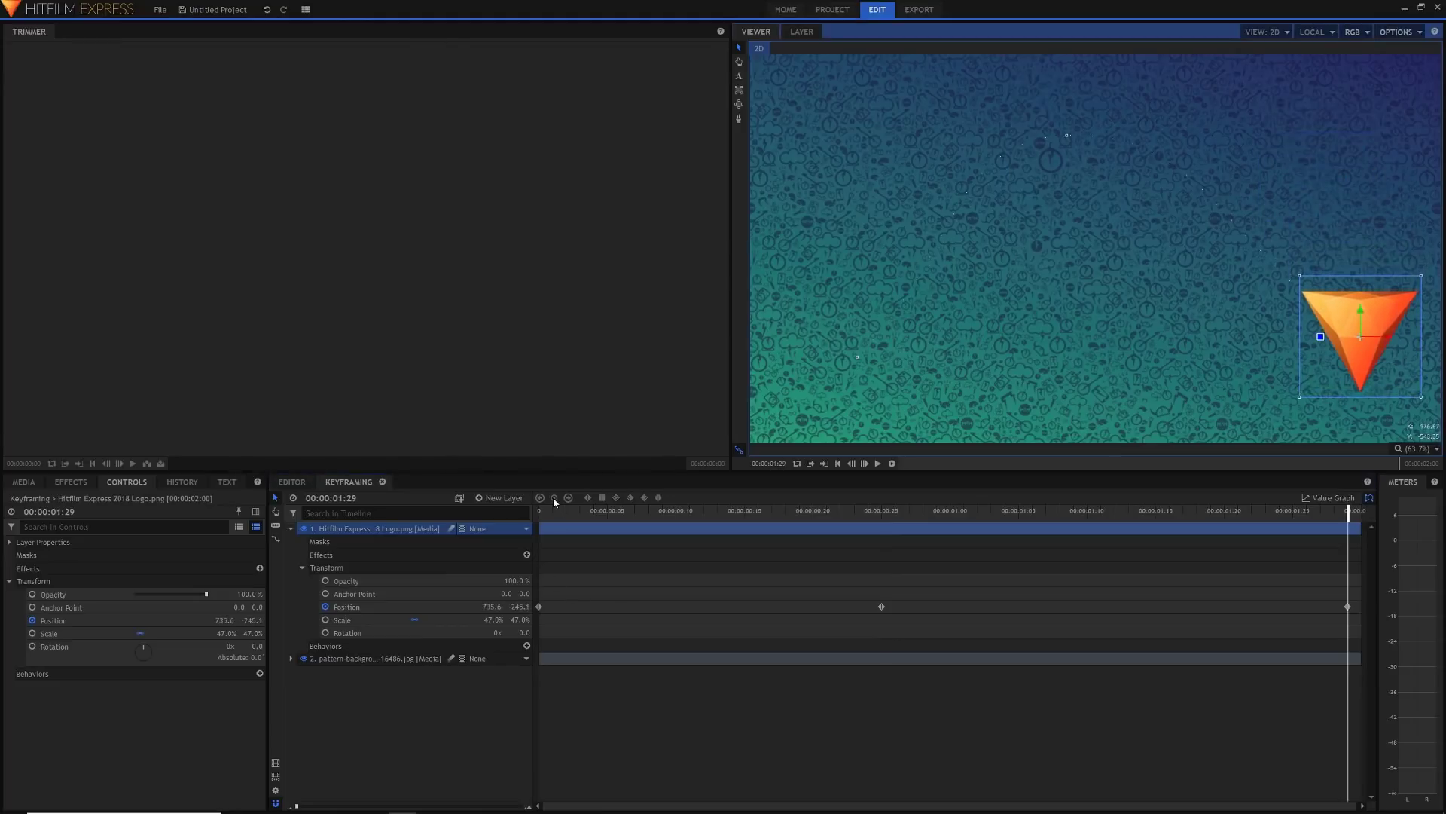
left_click(543, 512)
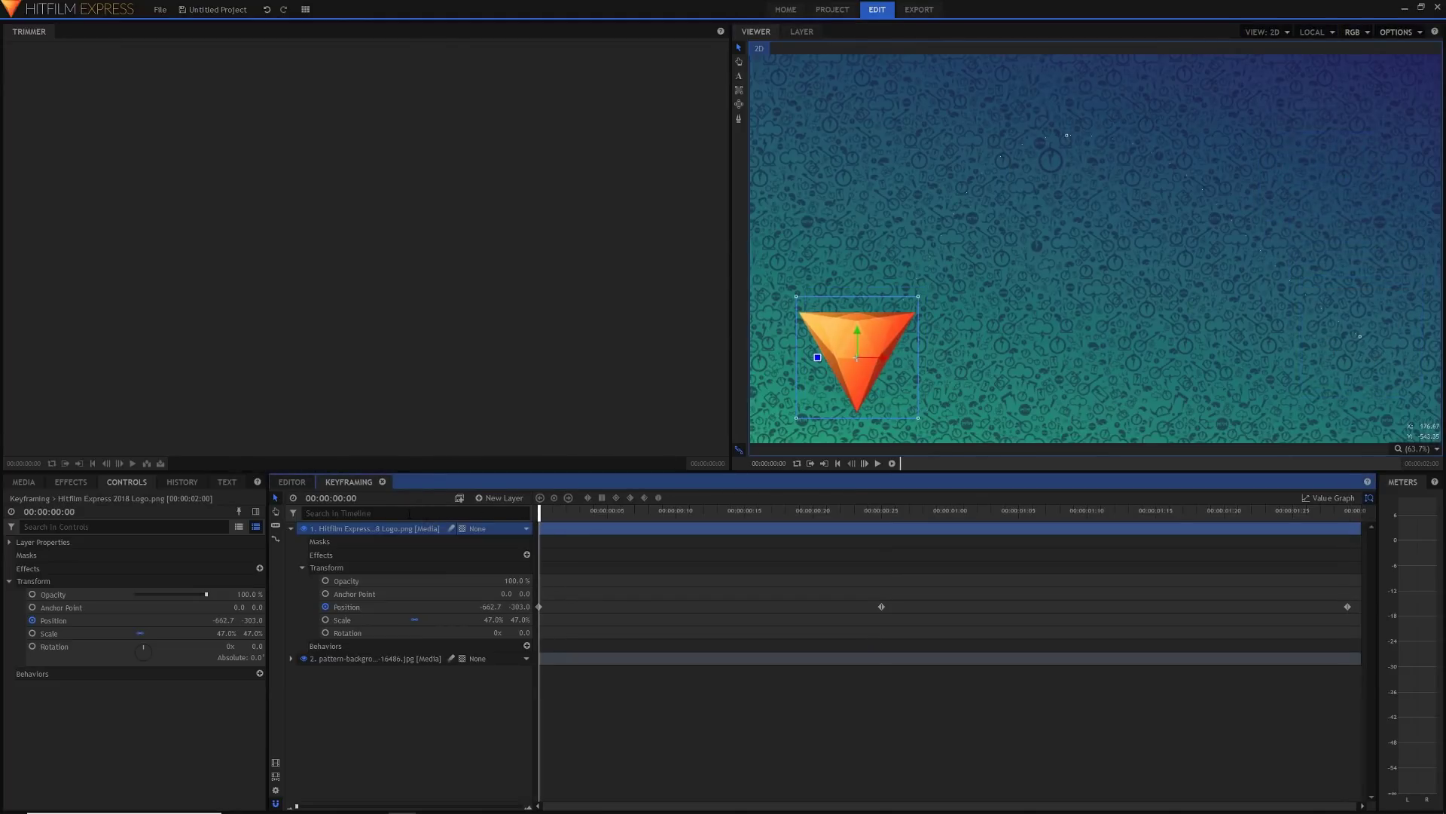
key("space")
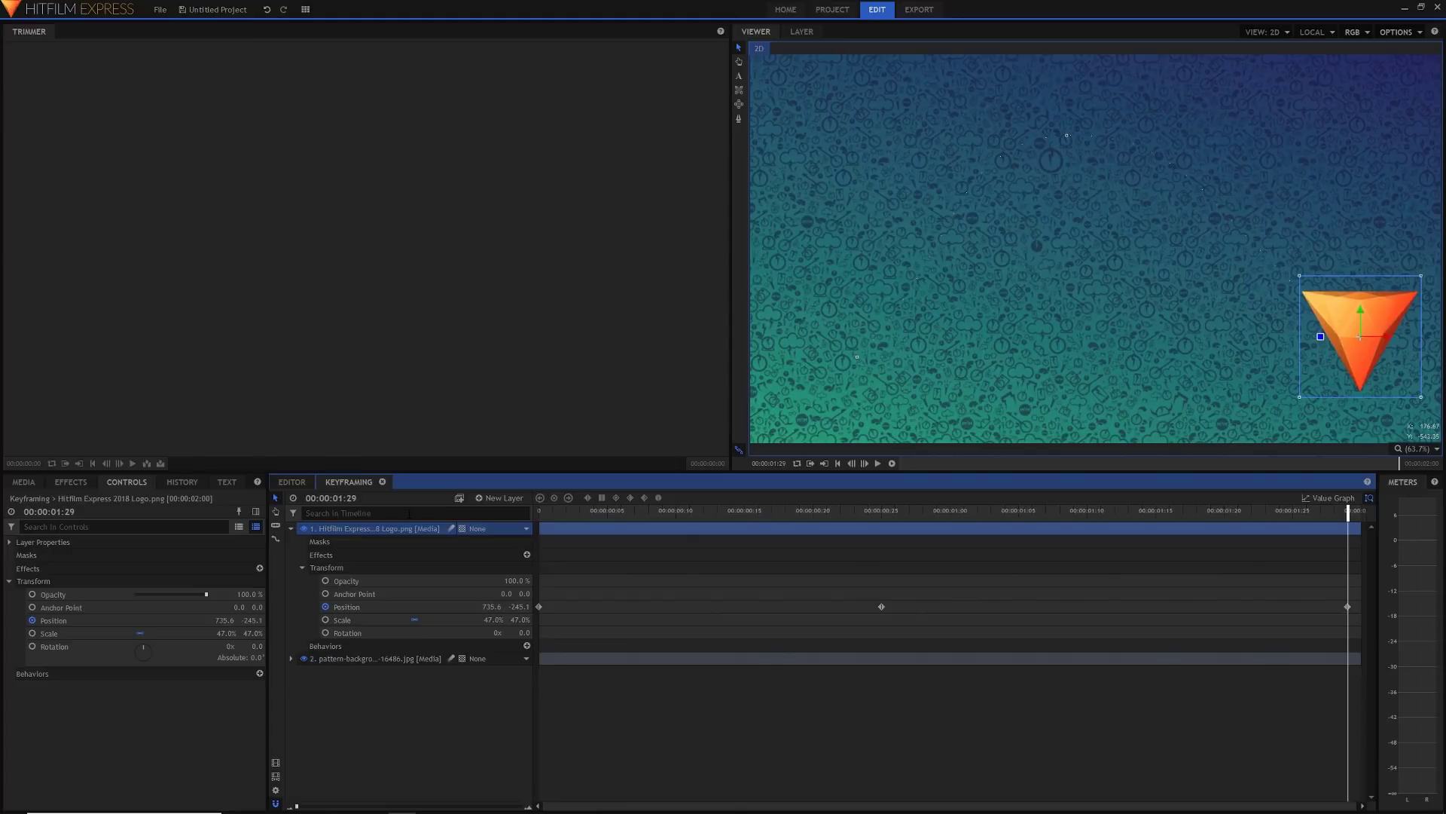
Scrub through the composite shot to examine how the logo's path curves between the three Position keyframes
left_click(568, 511)
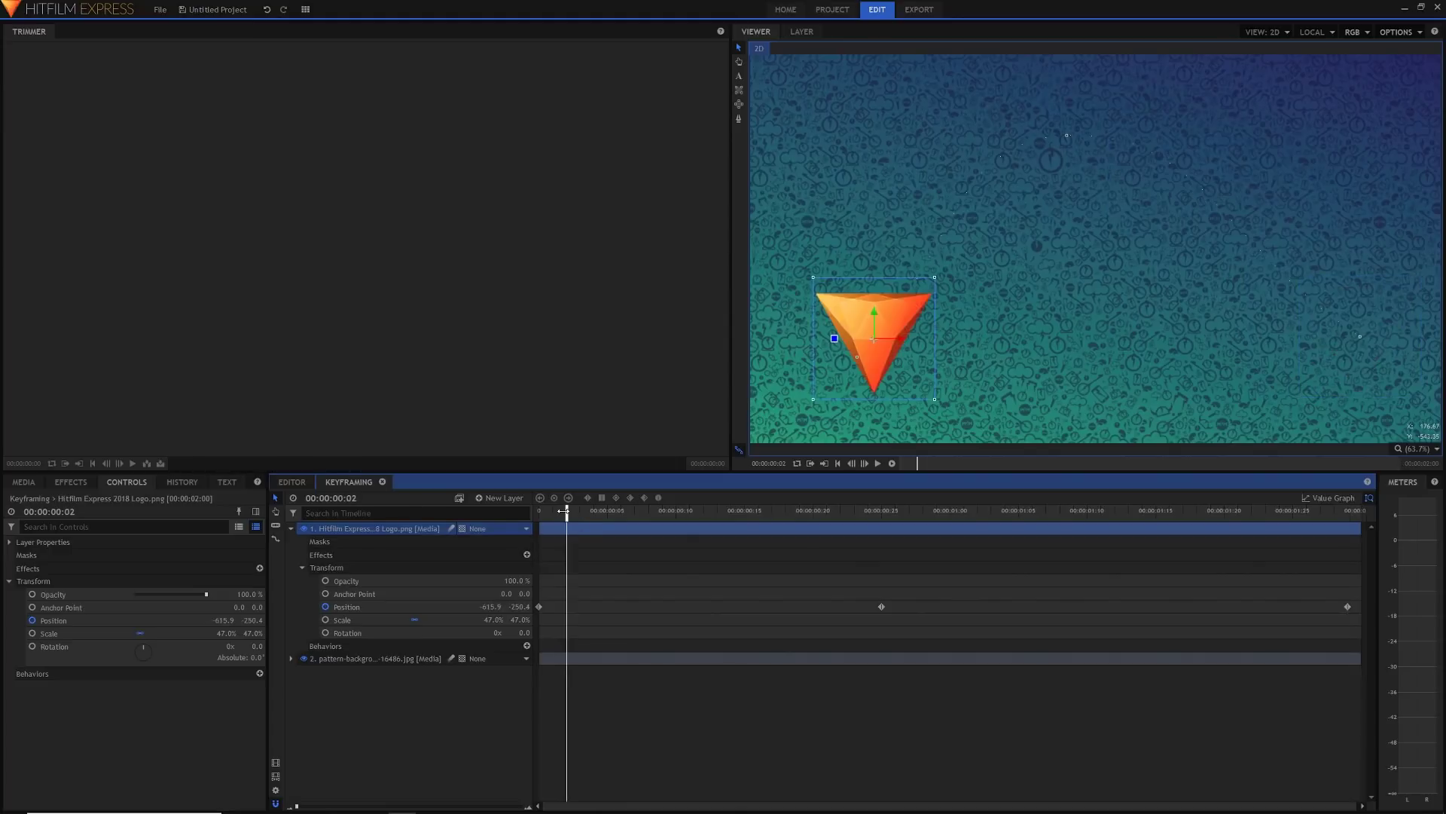
left_click_drag(570, 511, 758, 509)
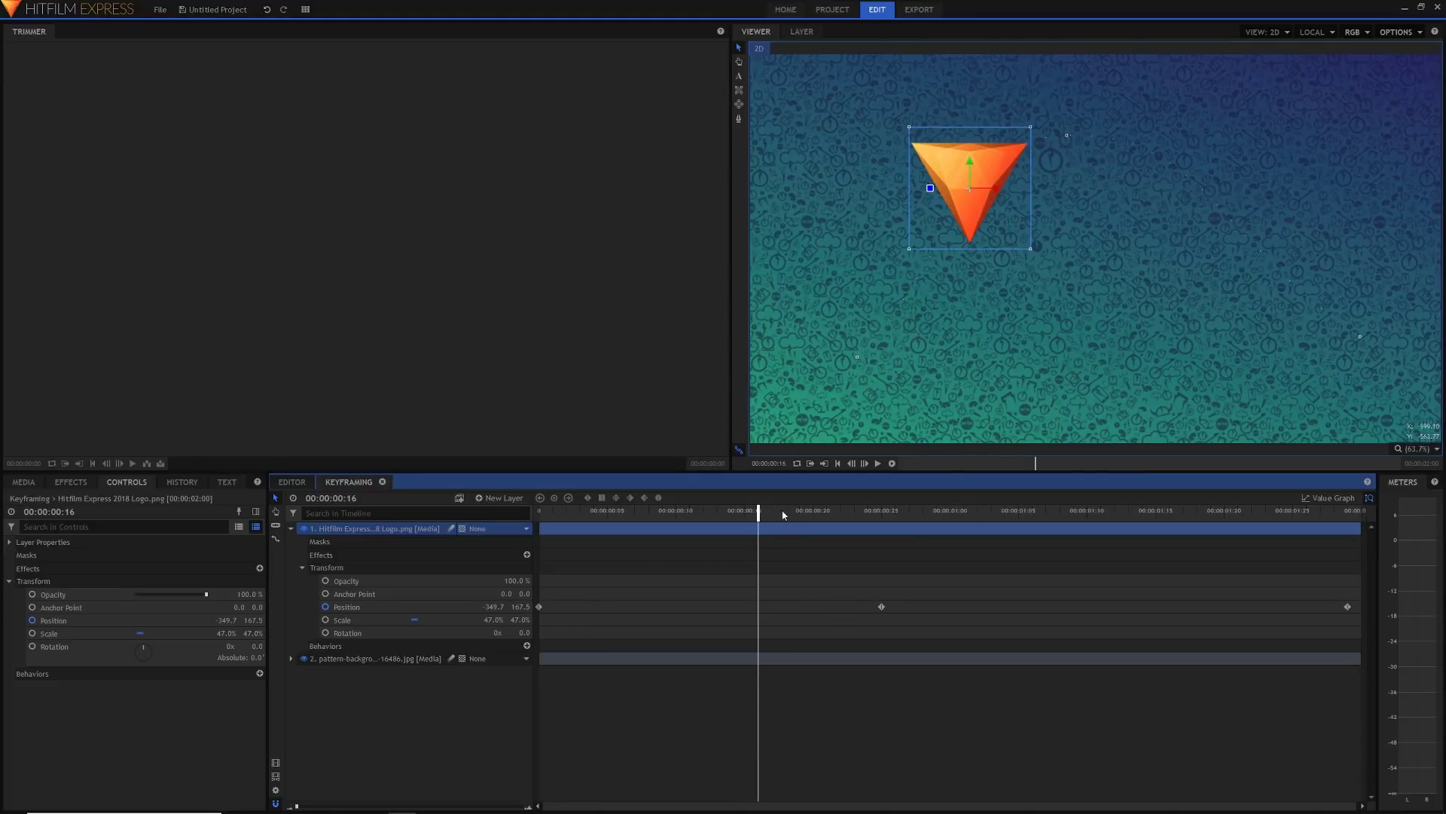
left_click_drag(790, 517, 545, 590)
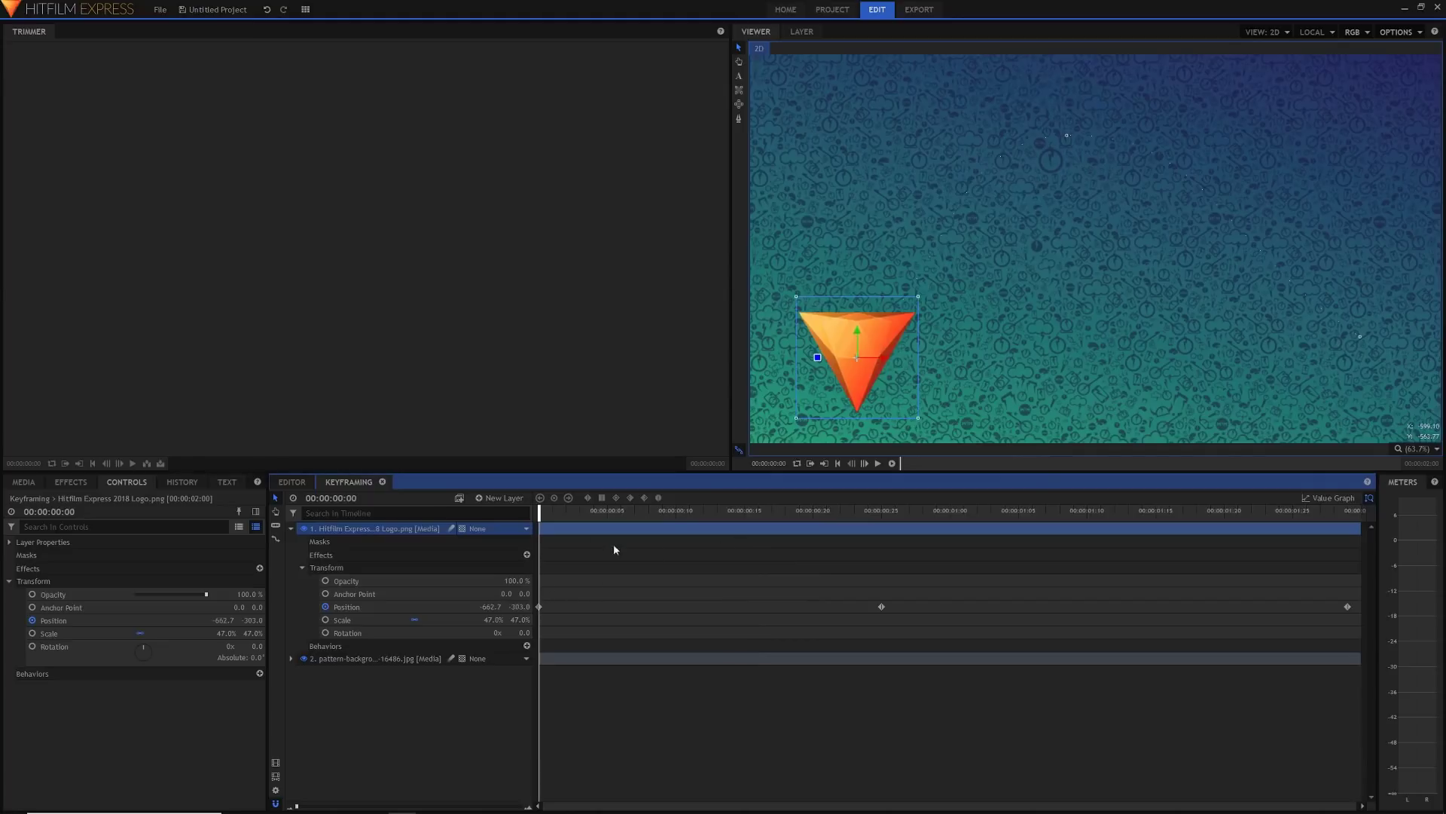
left_click(896, 513)
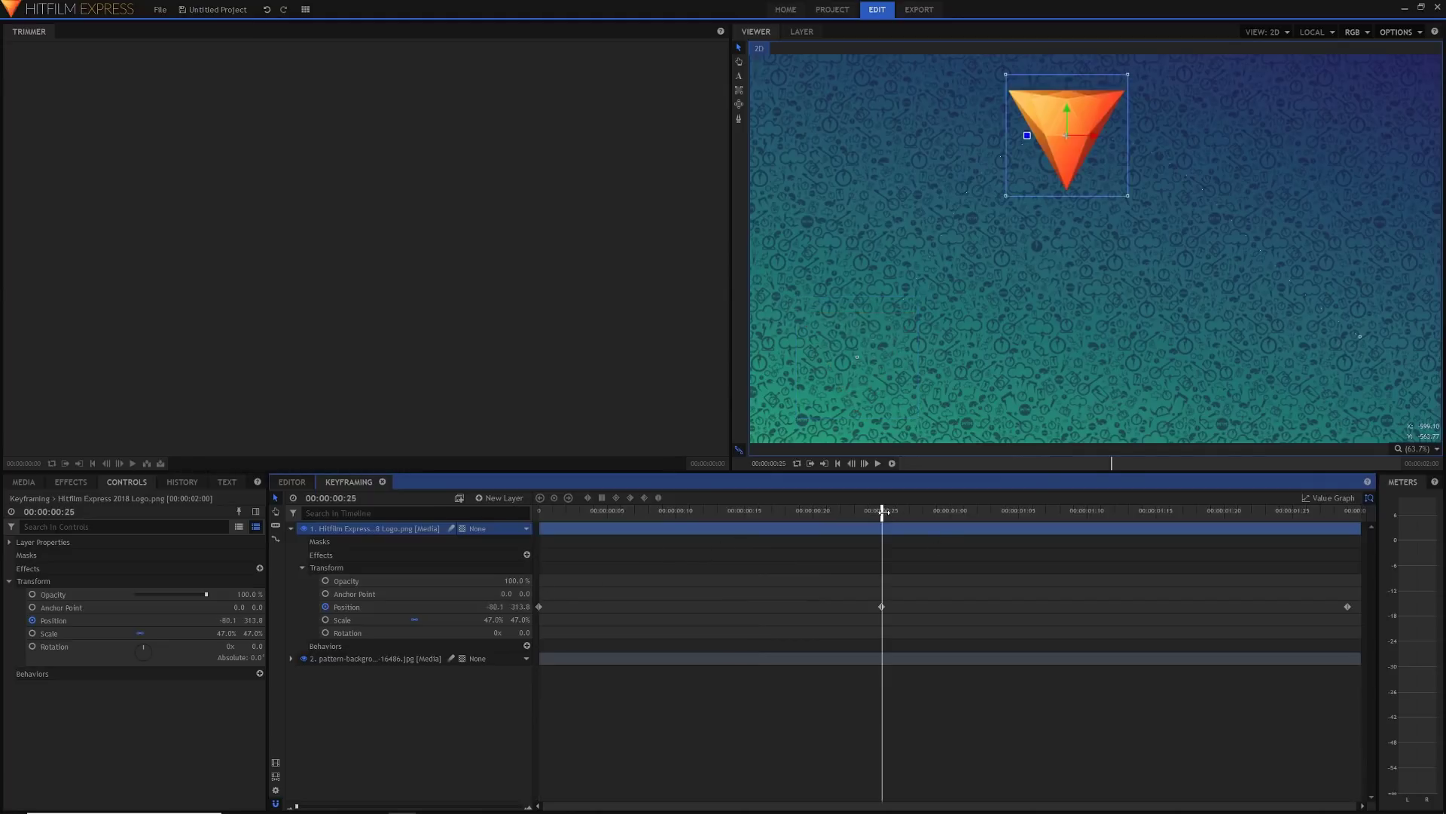
left_click(1347, 510)
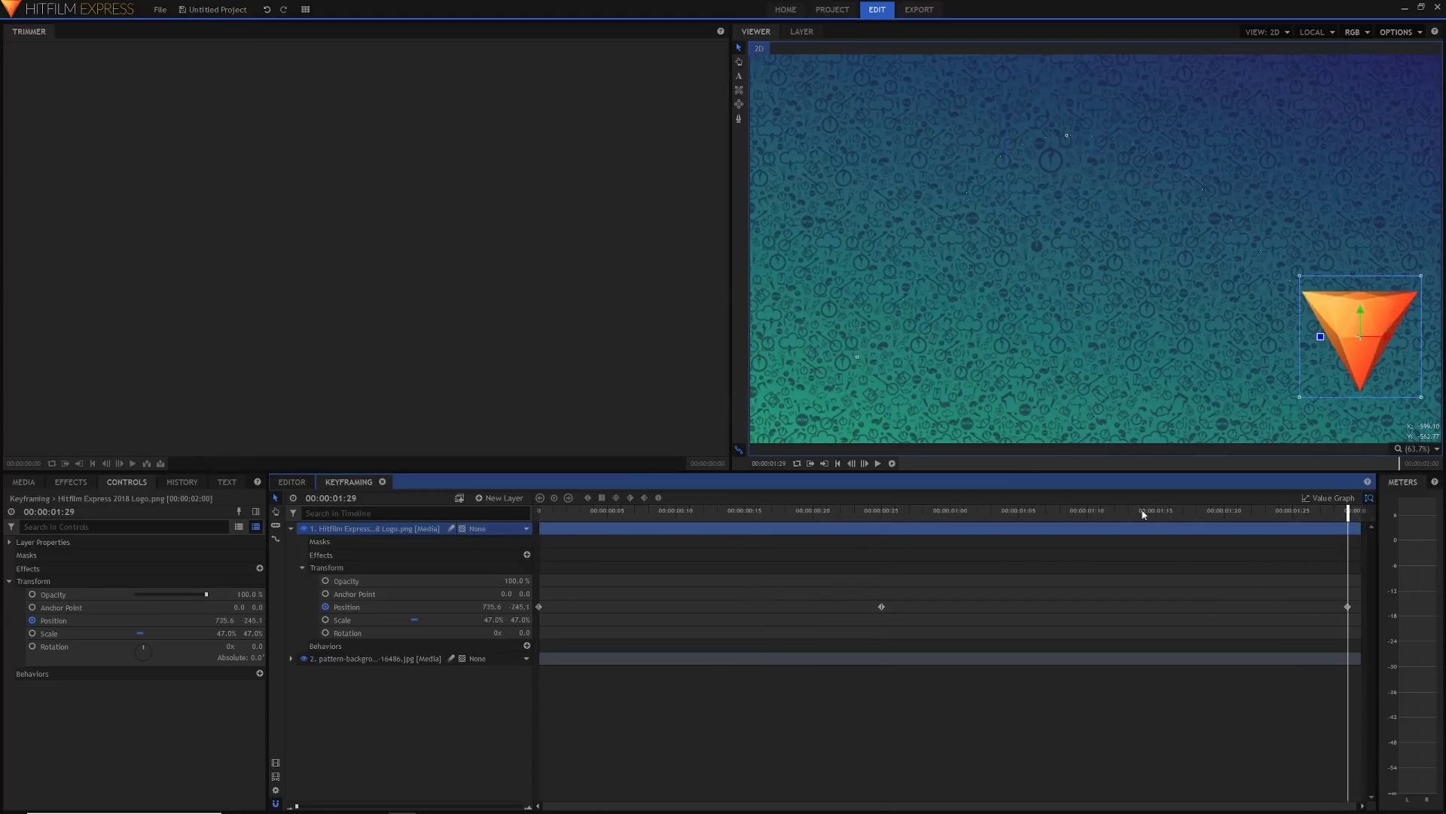
left_click(1098, 512)
left_click_drag(1094, 513, 1146, 519)
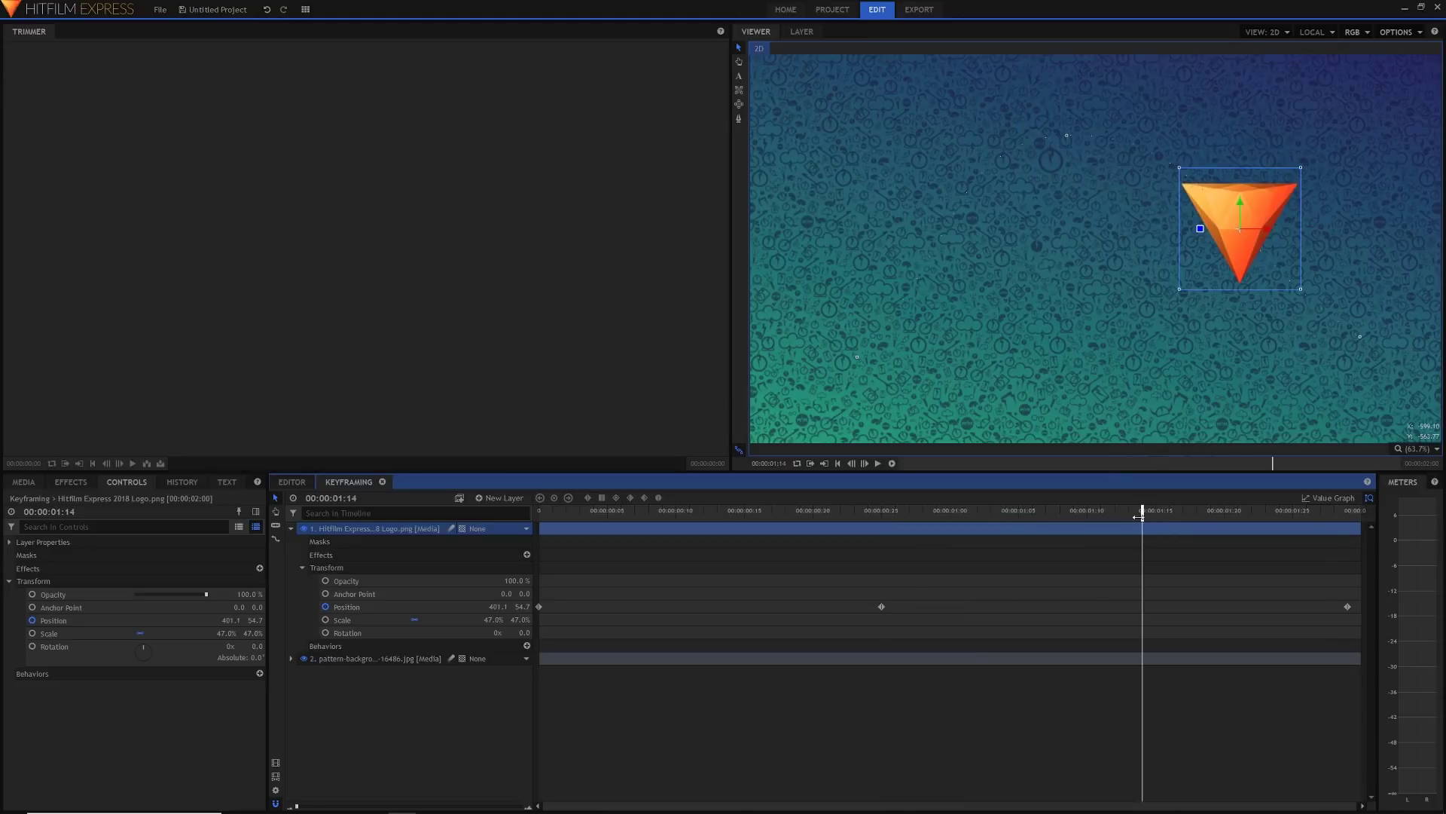
left_click(1220, 512)
left_click_drag(1220, 513, 918, 509)
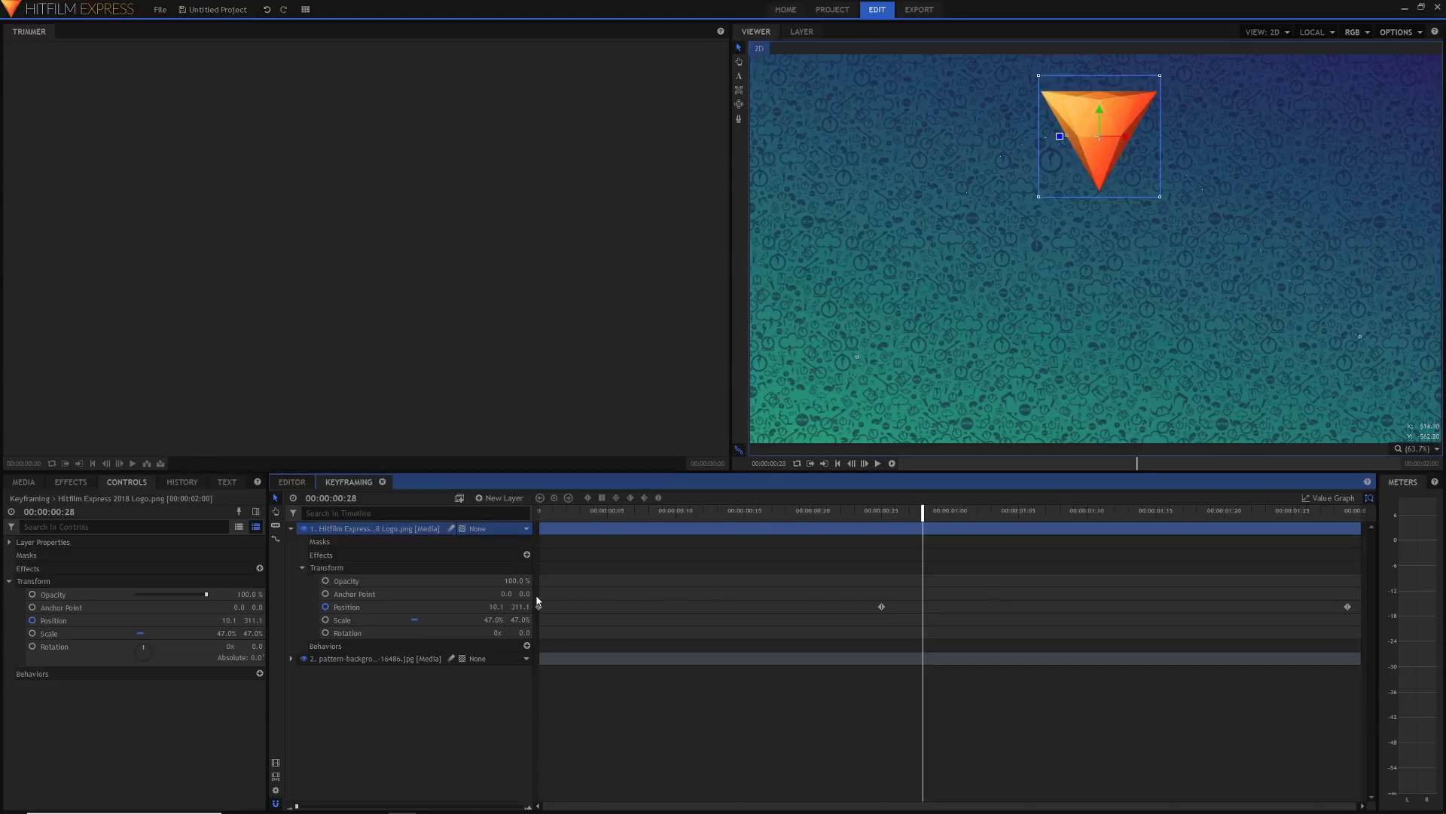
Set the spatial interpolation of all three logo Position keyframes to Linear and preview the movement from the start
left_click_drag(539, 600, 1361, 618)
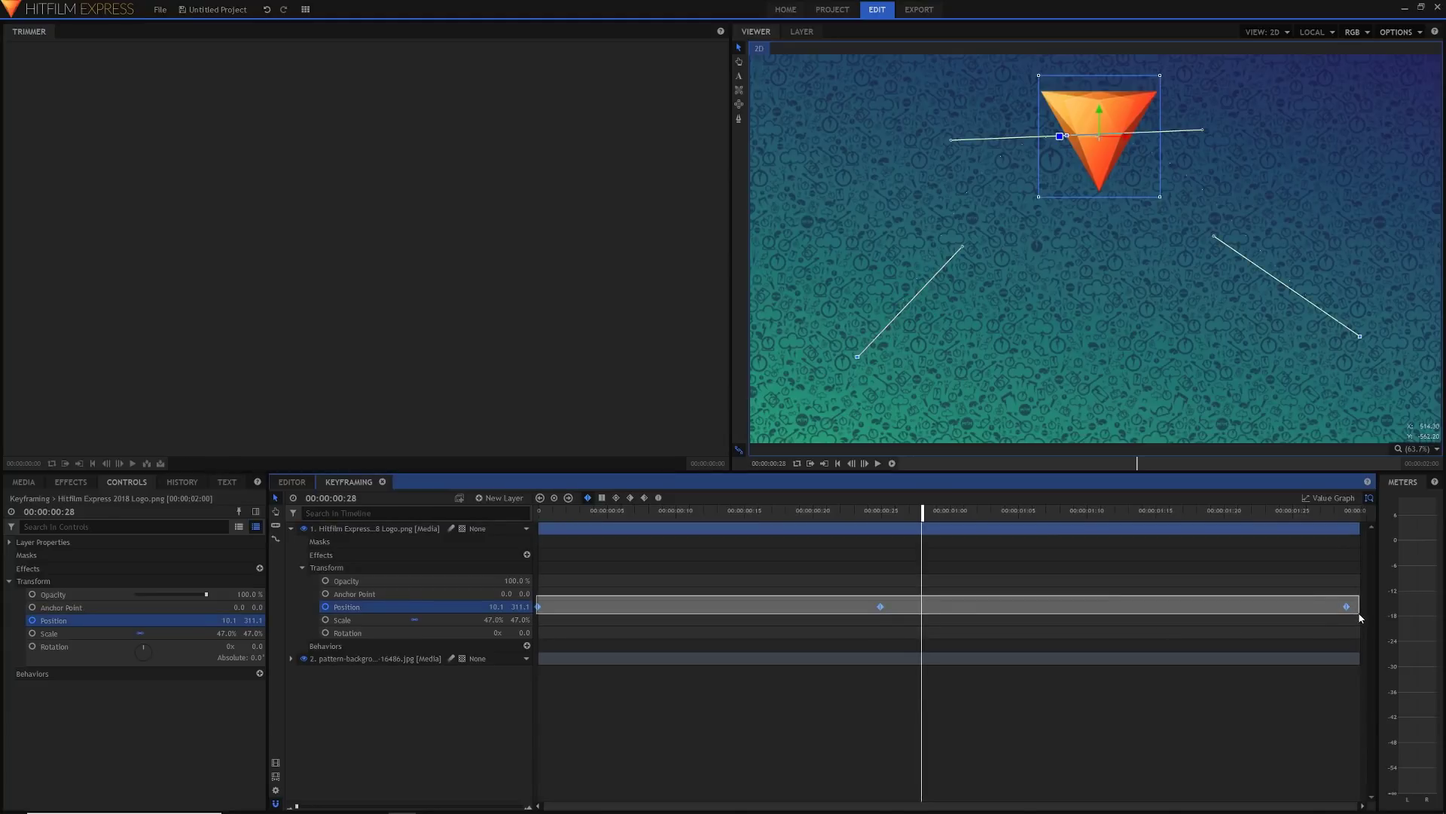
mouse_move(880, 607)
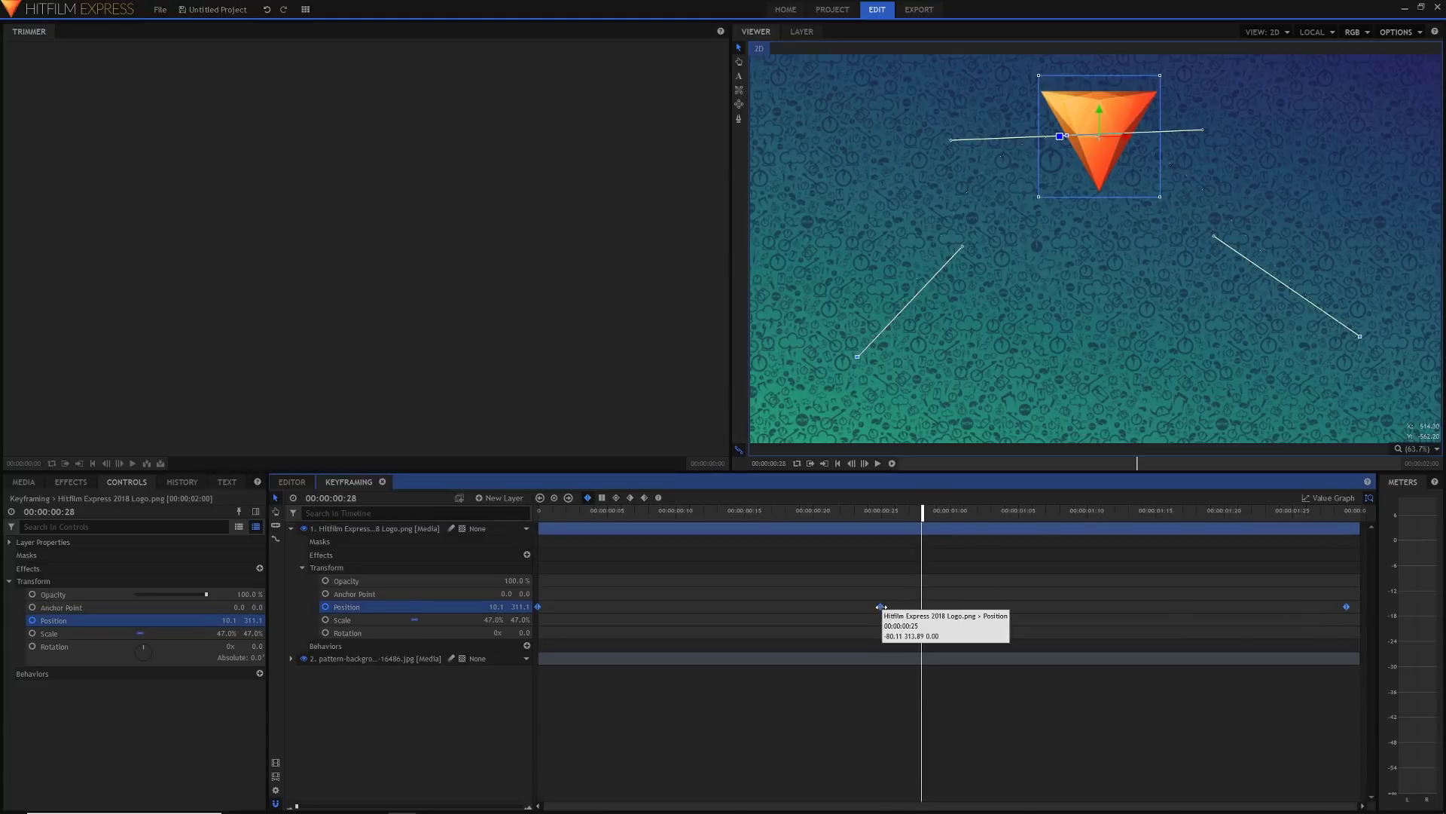
right_click(880, 606)
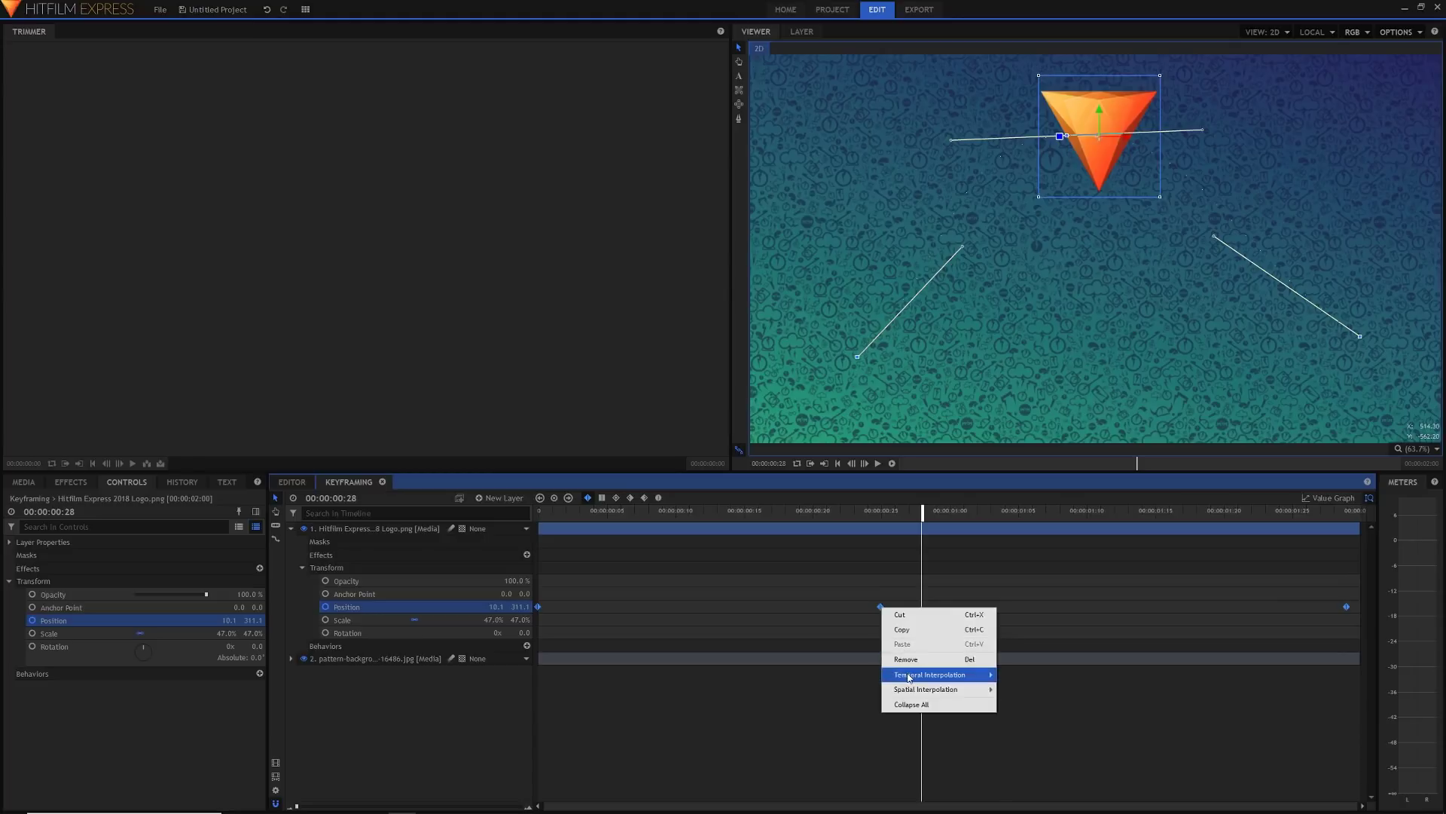
mouse_move(913, 687)
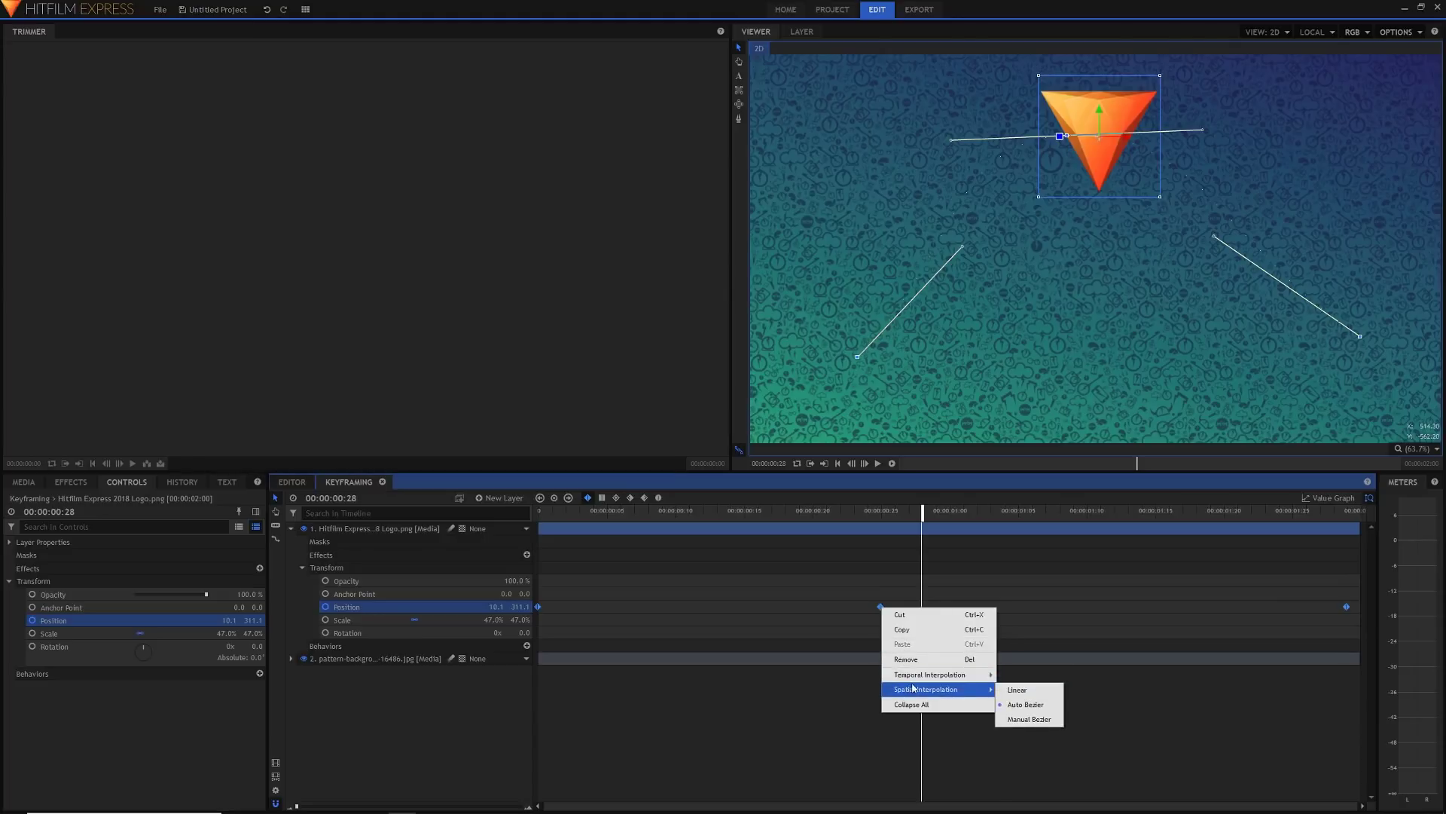
left_click(1017, 689)
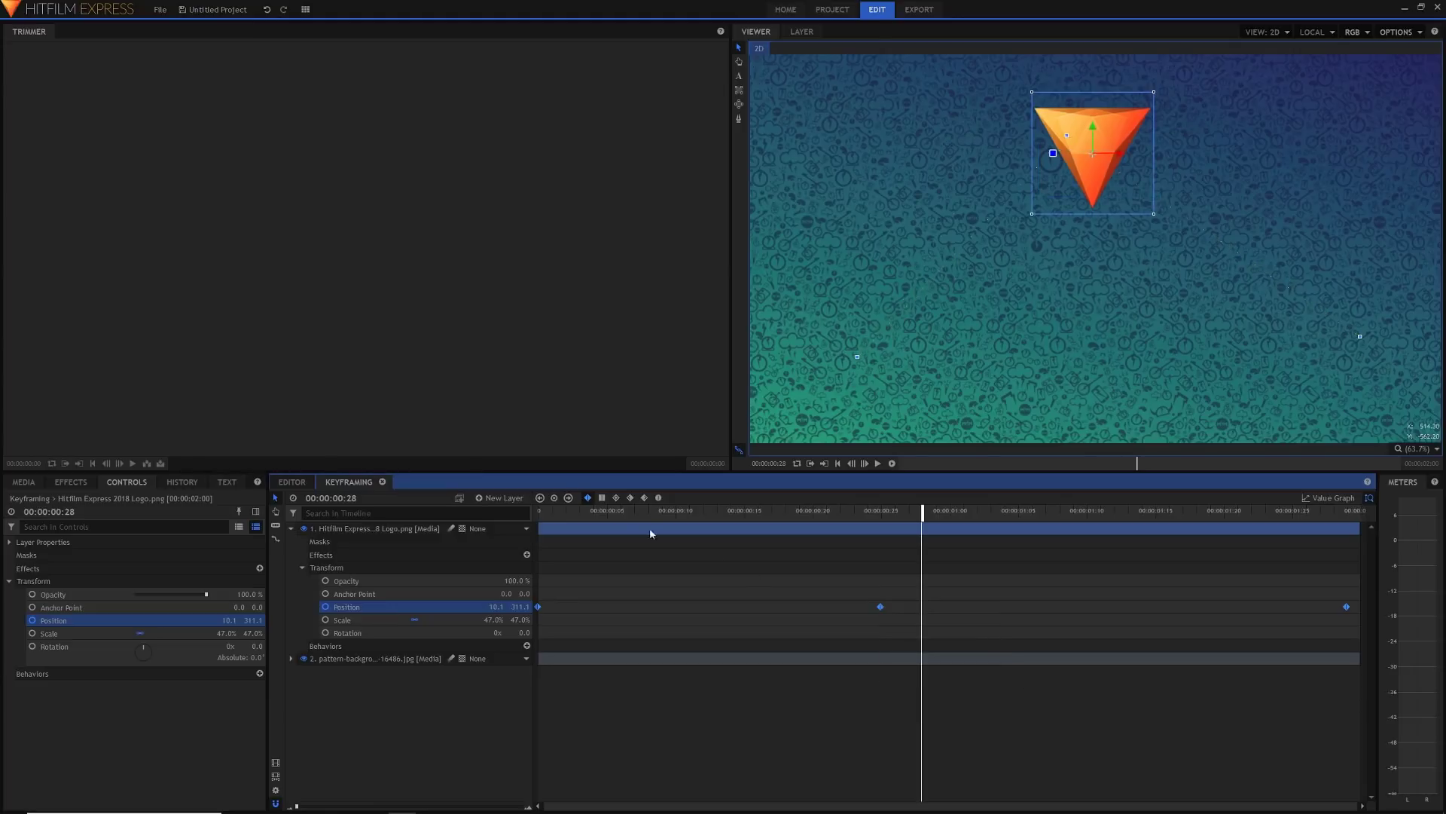
key("Home")
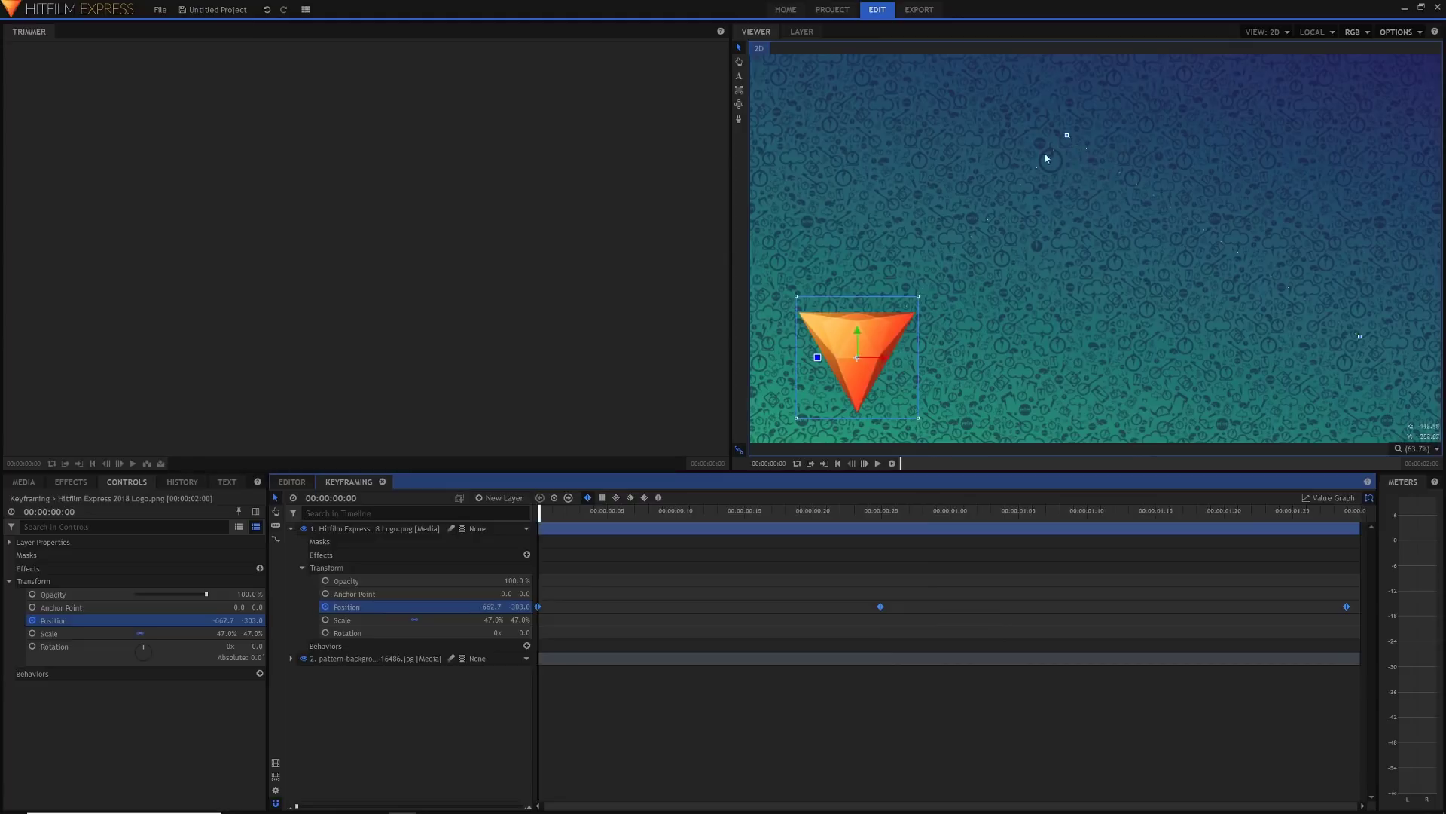
key("space")
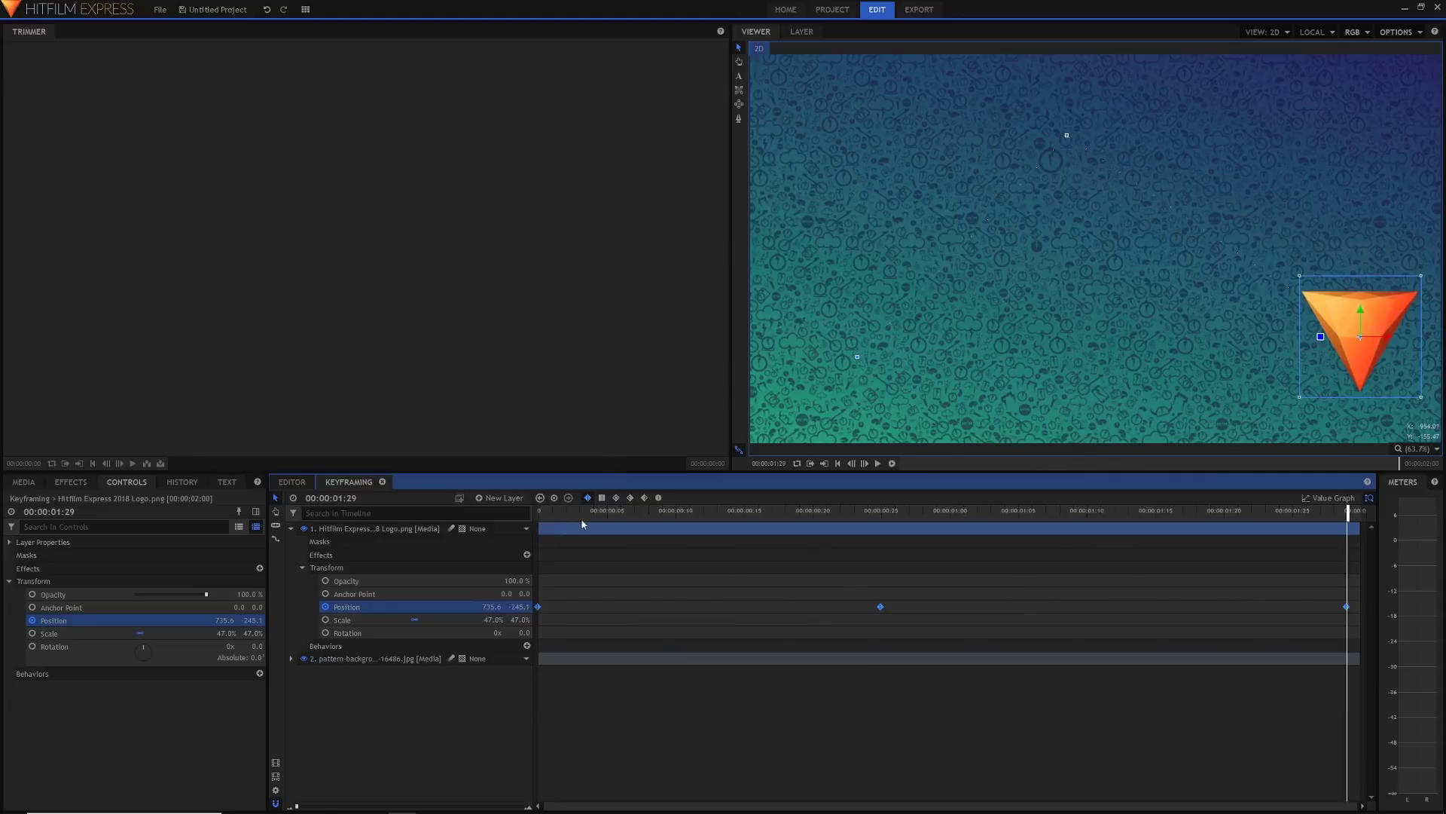
key("space")
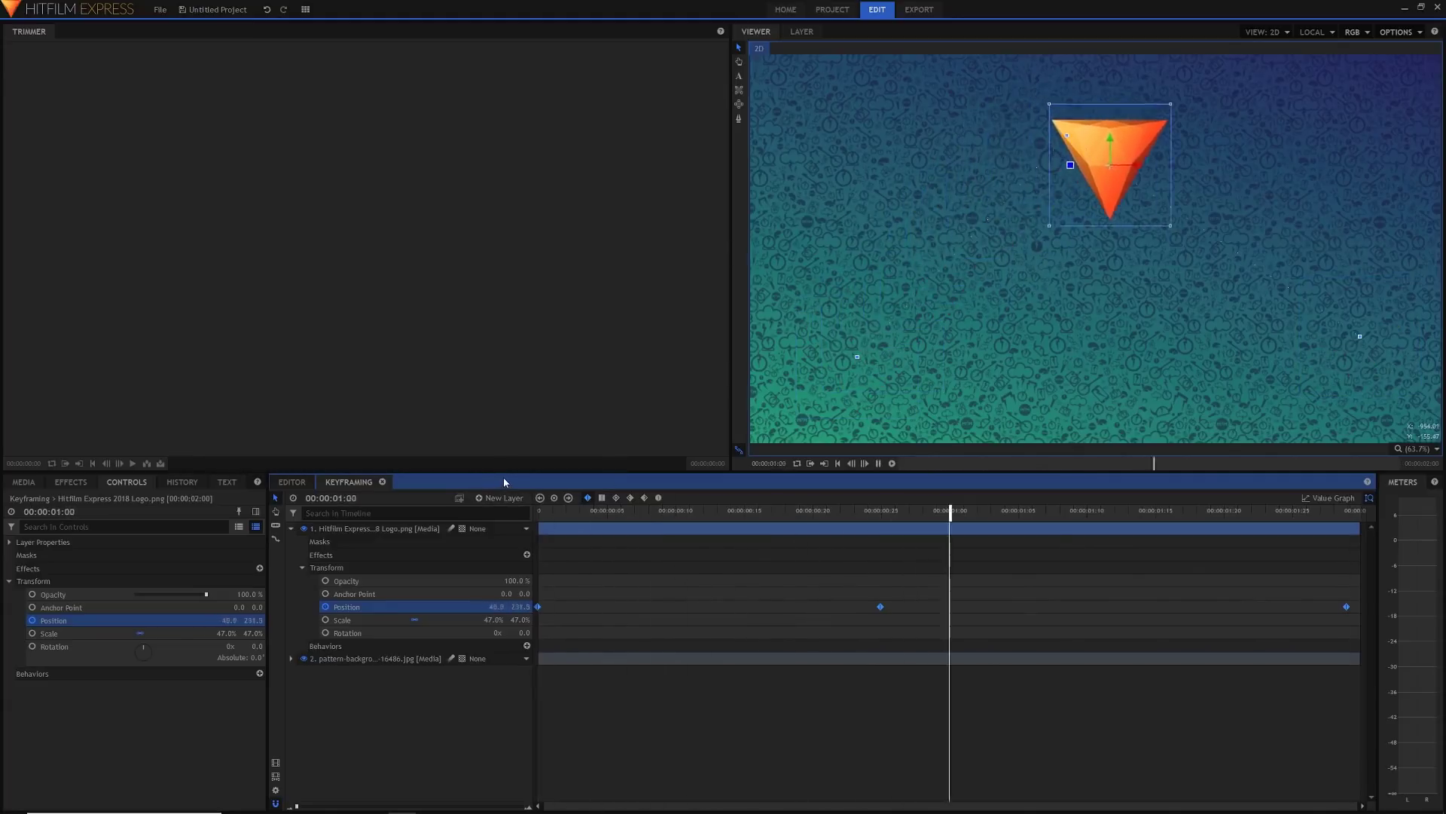
Return the three logo Position keyframes to Auto Bezier spatial interpolation, and switch them to Manual Bezier
right_click(882, 605)
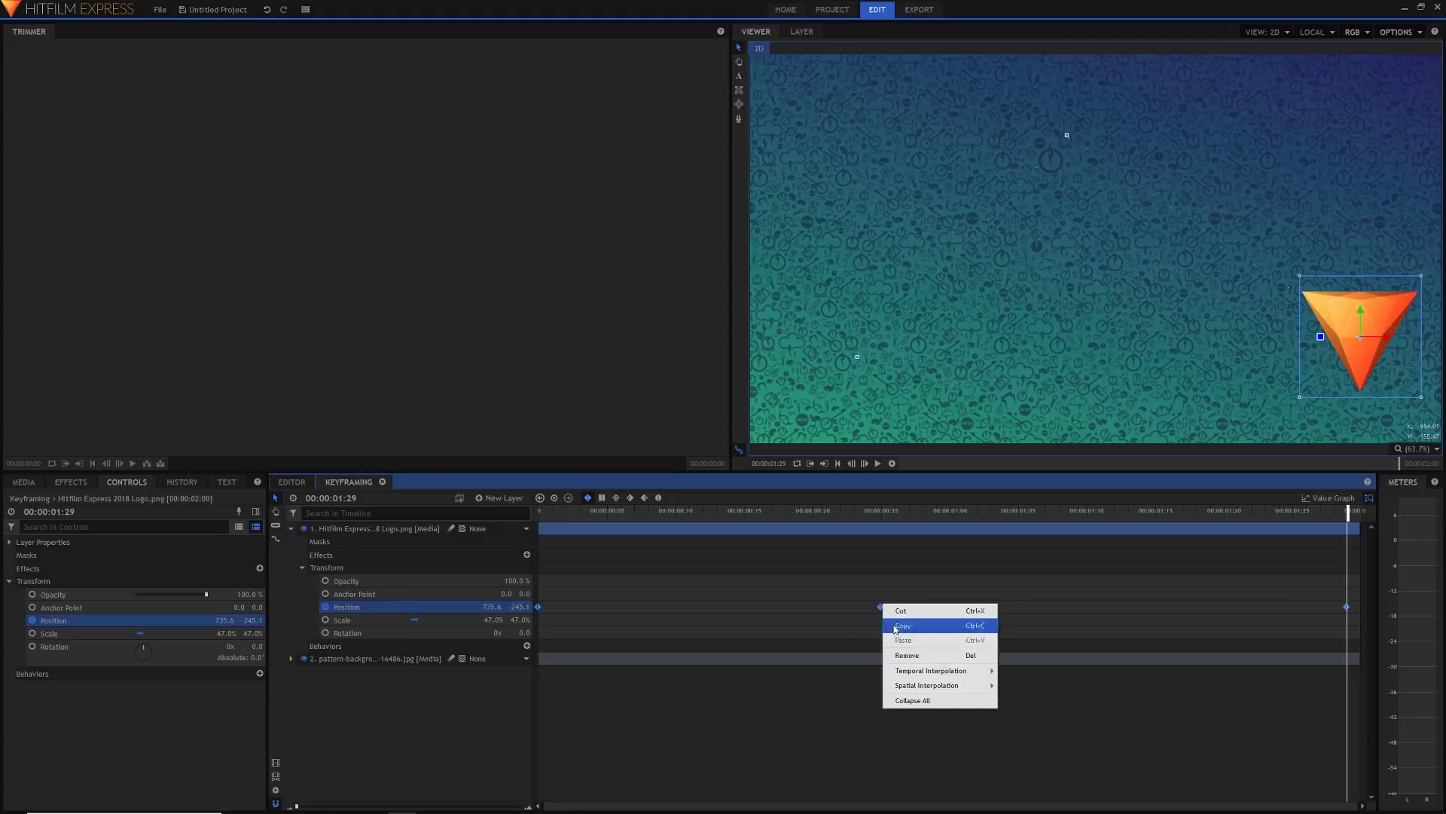
mouse_move(933, 684)
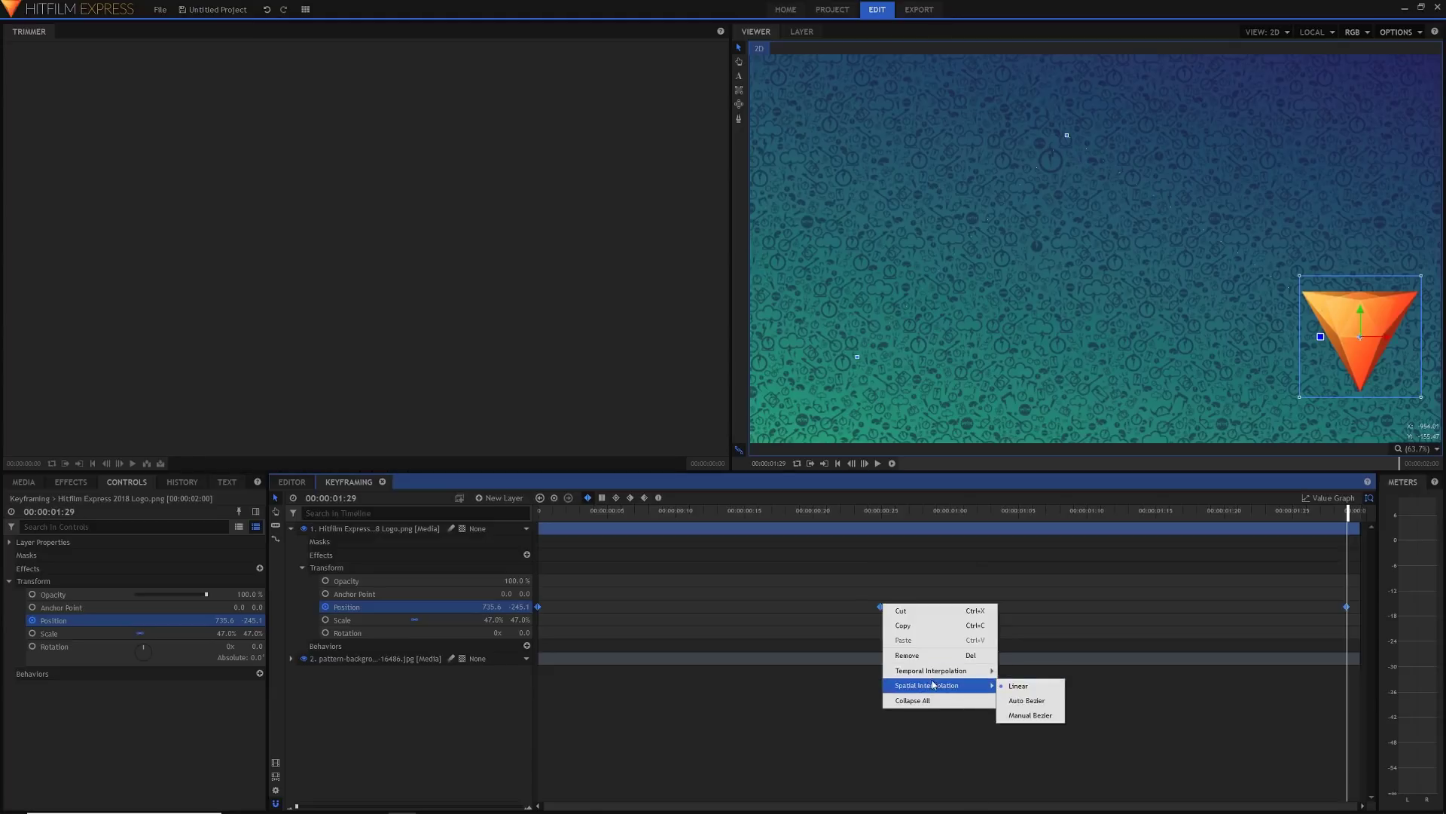
left_click(1006, 699)
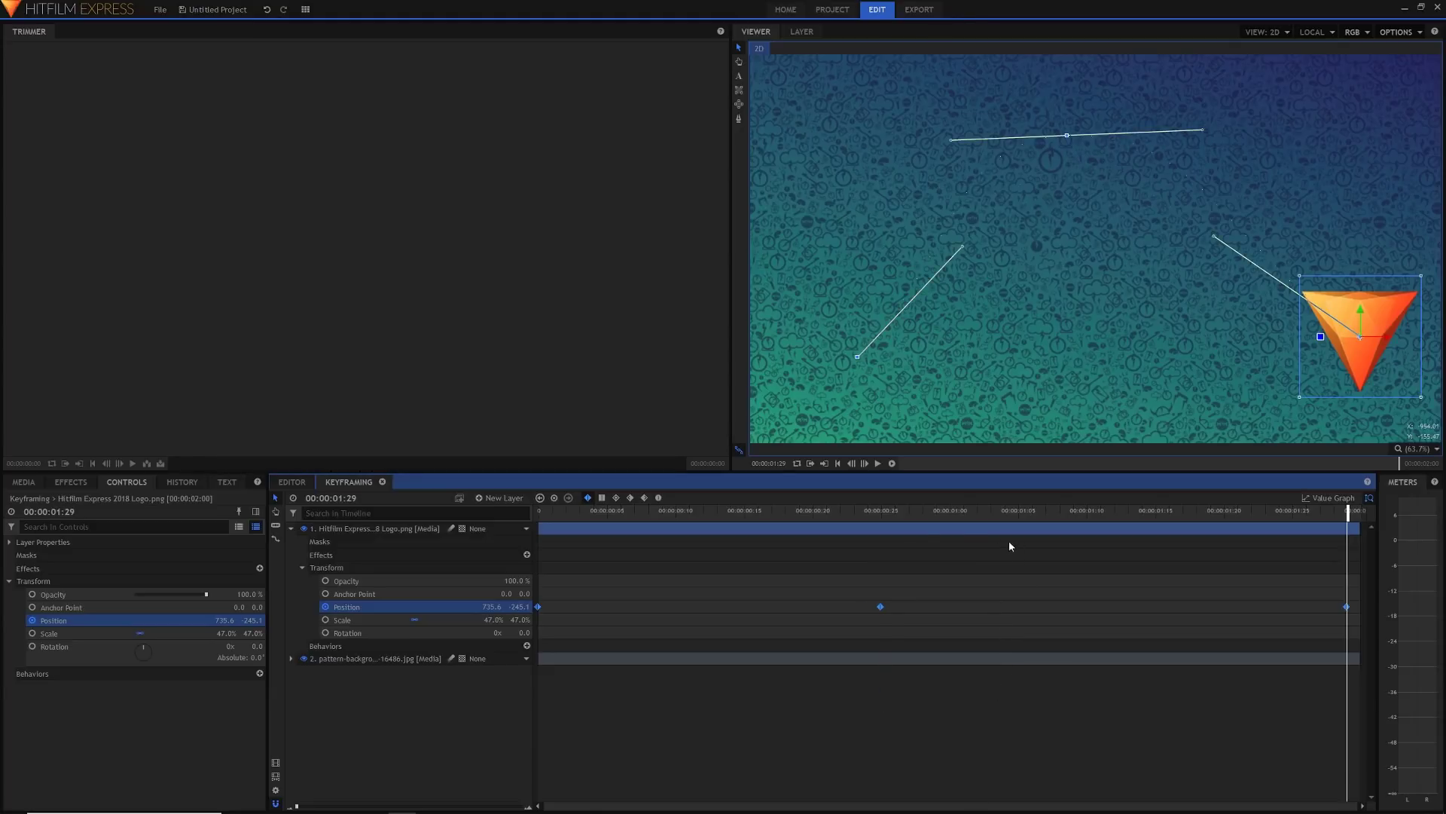
right_click(879, 605)
mouse_move(938, 688)
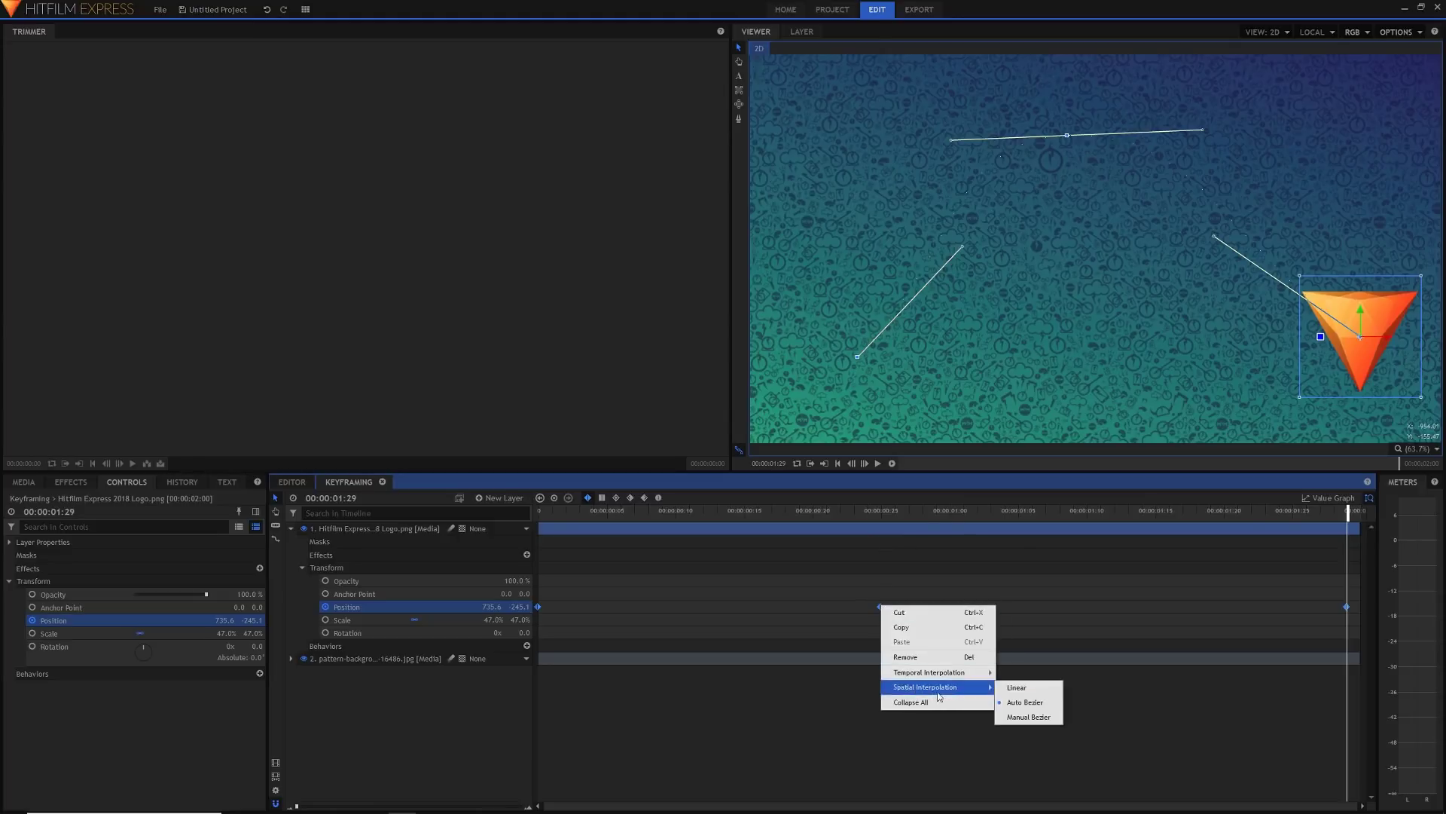
left_click(1025, 717)
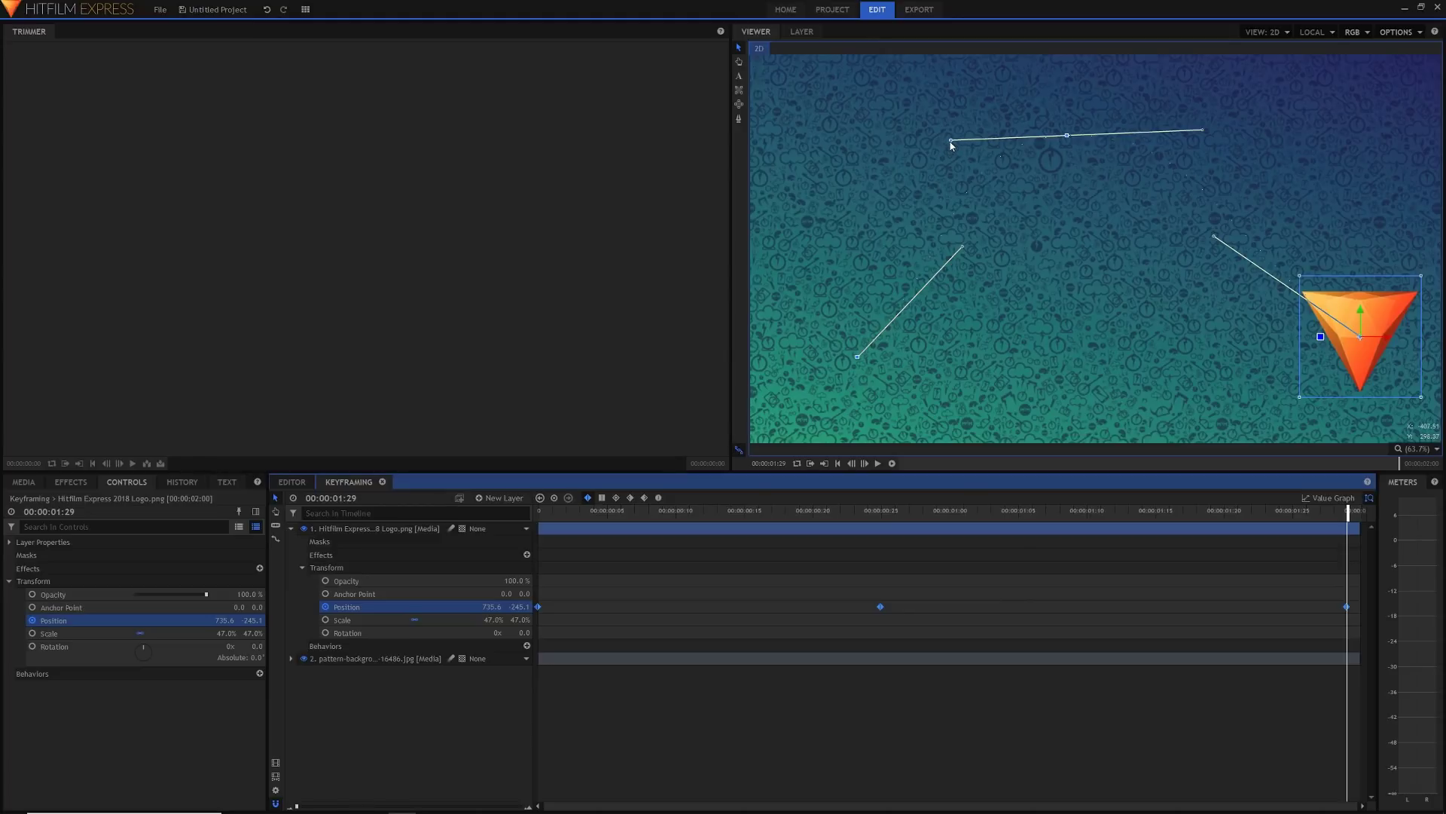
Reshape the logo's motion path by pulling the Bezier handles of the first, middle and last keyframes downward, and preview the movement from the start
left_click_drag(963, 247, 994, 408)
left_click_drag(948, 142, 1018, 257)
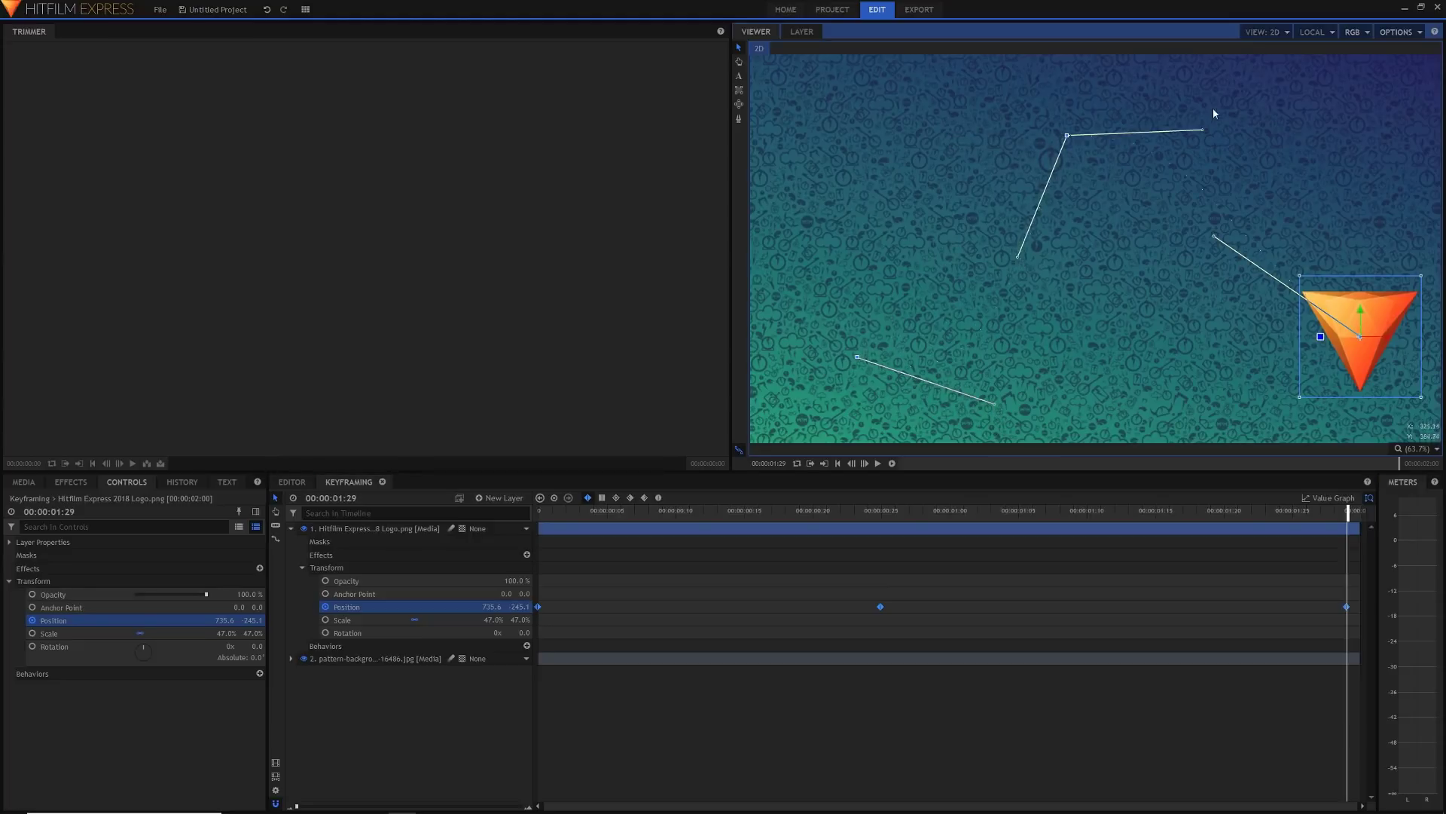
left_click_drag(1203, 129, 1096, 243)
left_click_drag(1214, 238, 1156, 382)
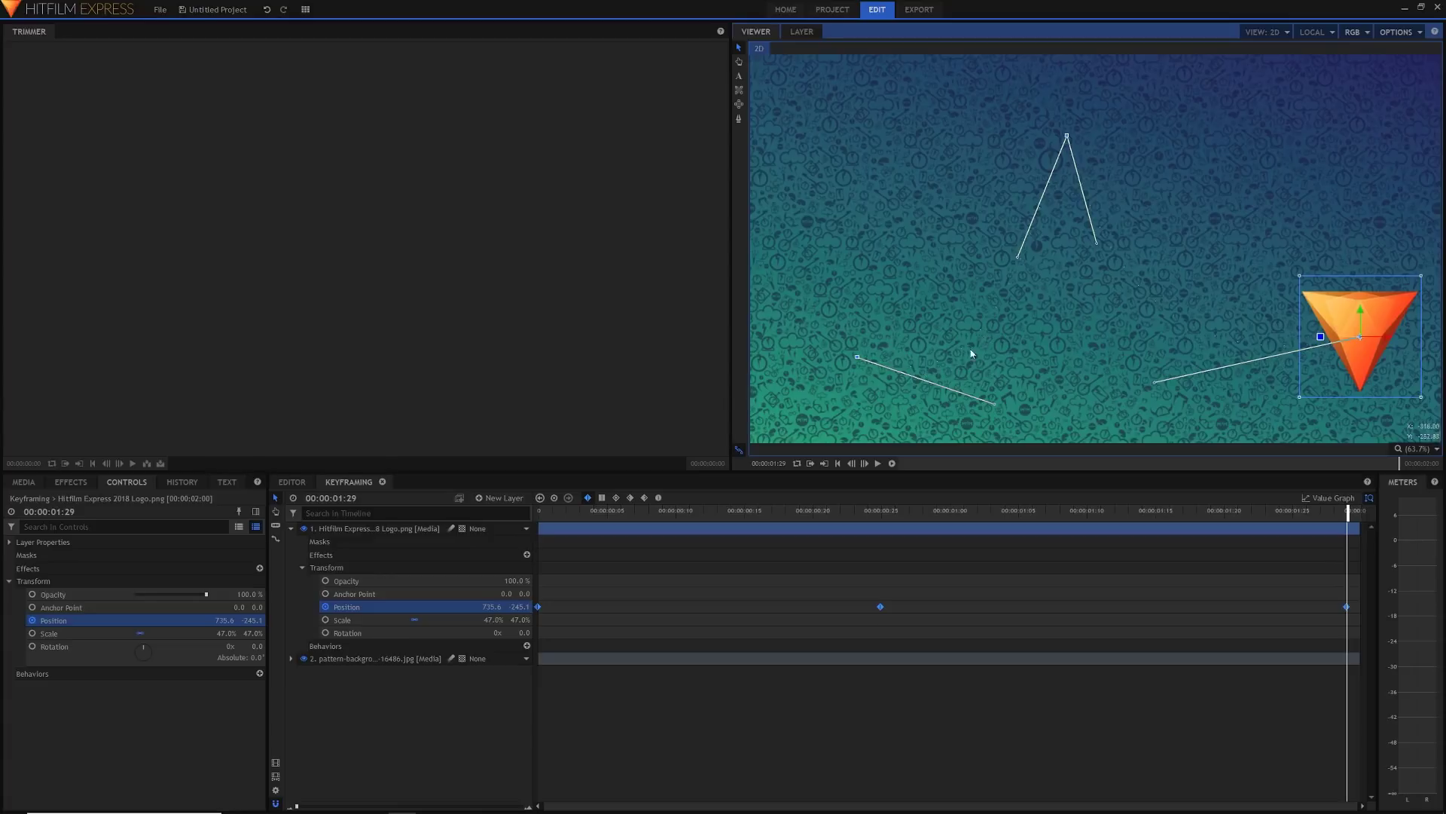
mouse_move(996, 403)
left_mouse_down()
mouse_move(970, 336)
mouse_move(1002, 403)
left_mouse_up()
left_click(558, 515)
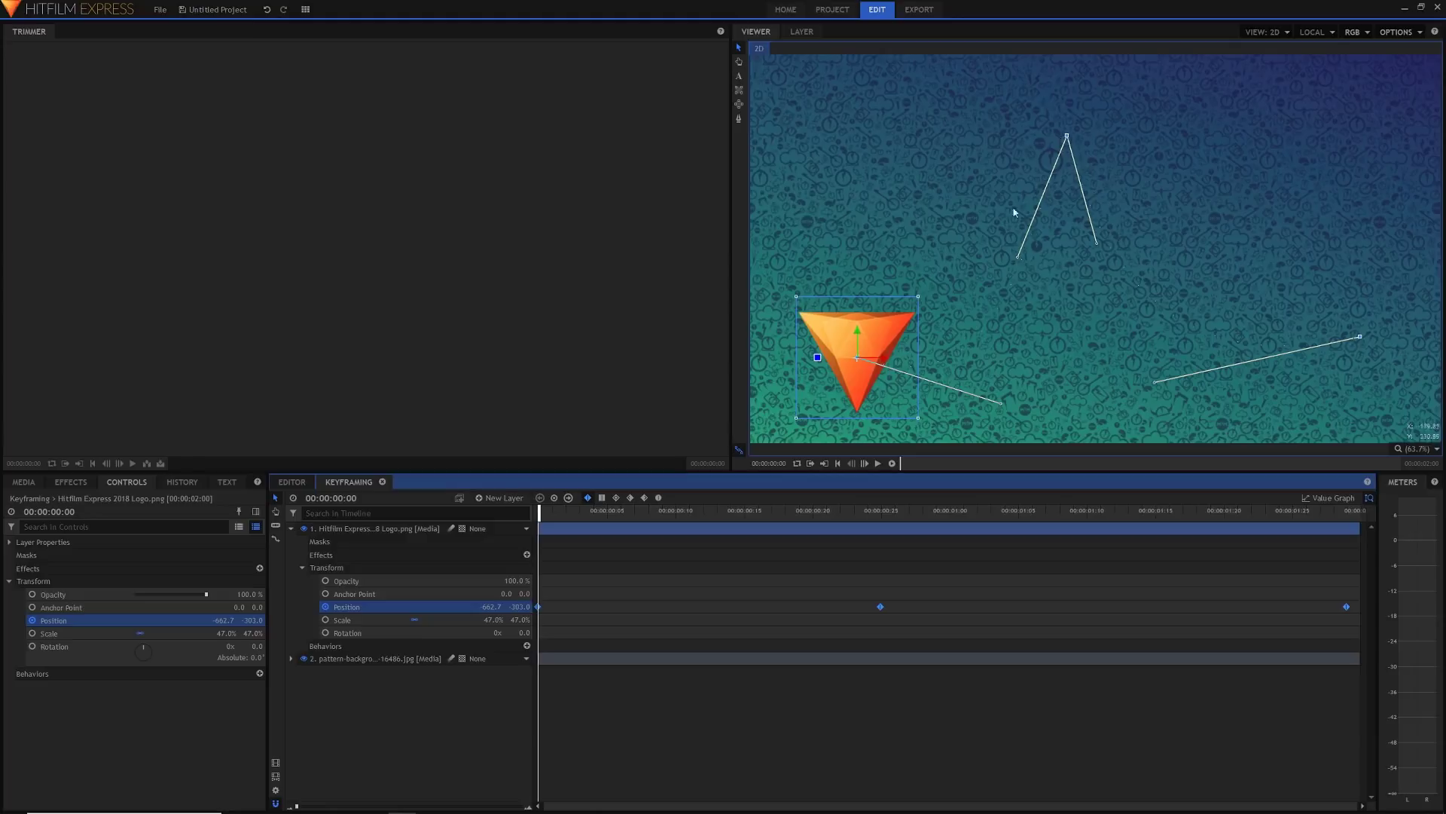
key("space")
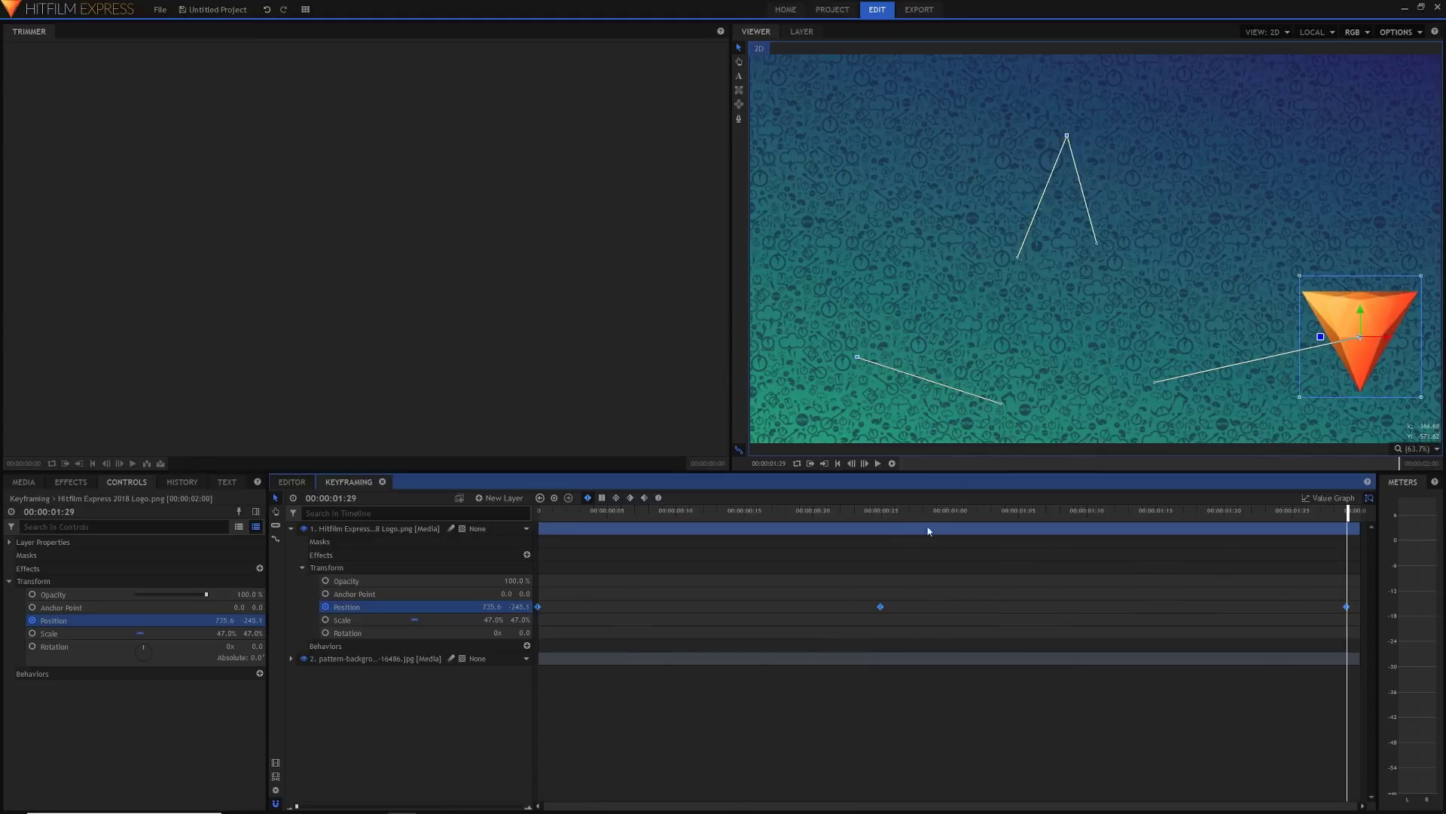
Remove the logo layer's three Position keyframes and turn off keyframing for Position
key("Delete")
left_click_drag(535, 617, 1356, 567)
left_click(324, 607)
Centre the logo by setting its Position to 0, 0 and set its Scale to 100%
left_click(493, 606)
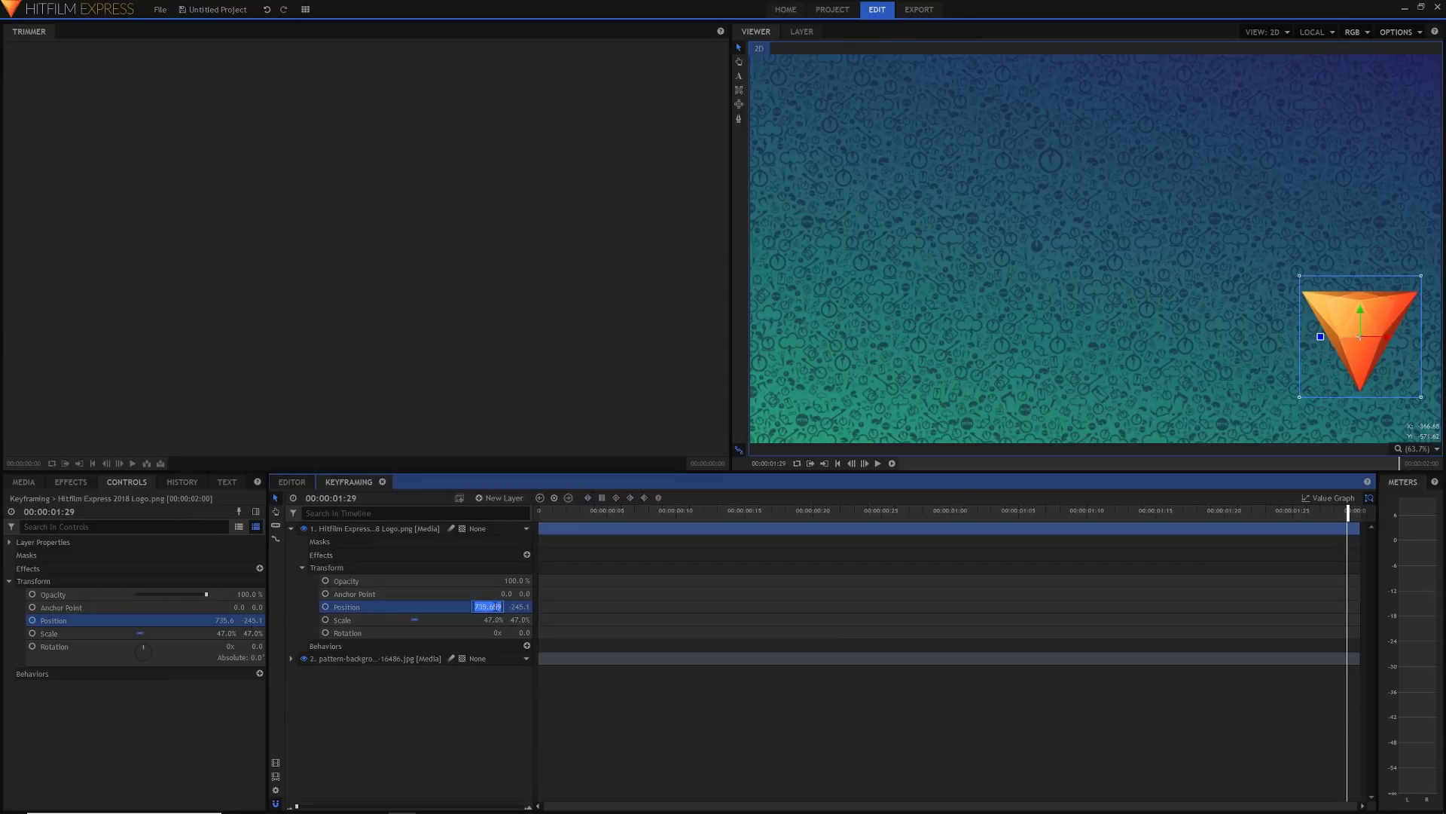
type("0")
key("Tab")
type("0")
key("Tab")
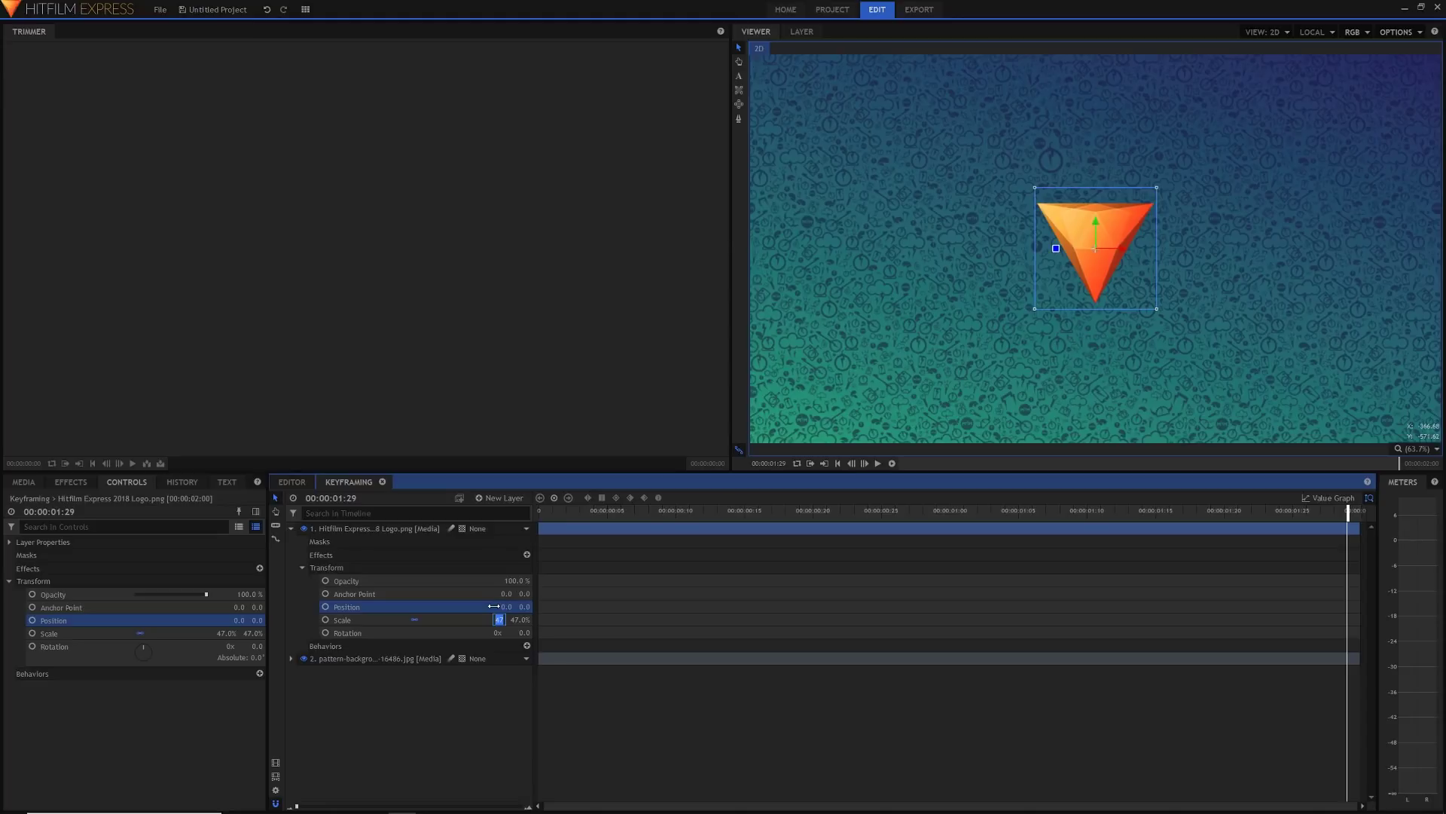
type("100")
key("Return")
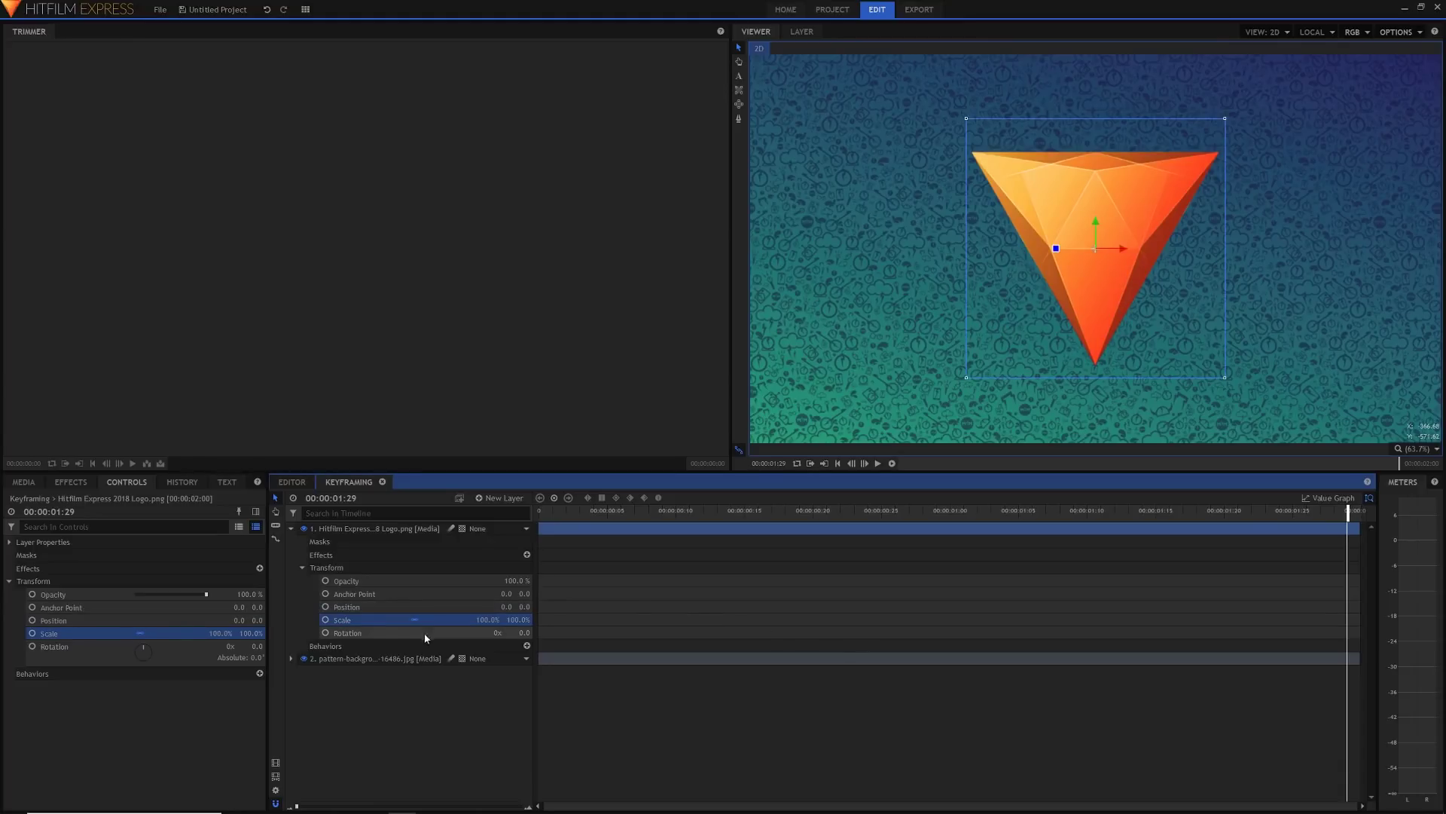
Enable keyframing for the logo's Rotation at 00:00:00:00, starting from 0 revolutions
left_click(350, 633)
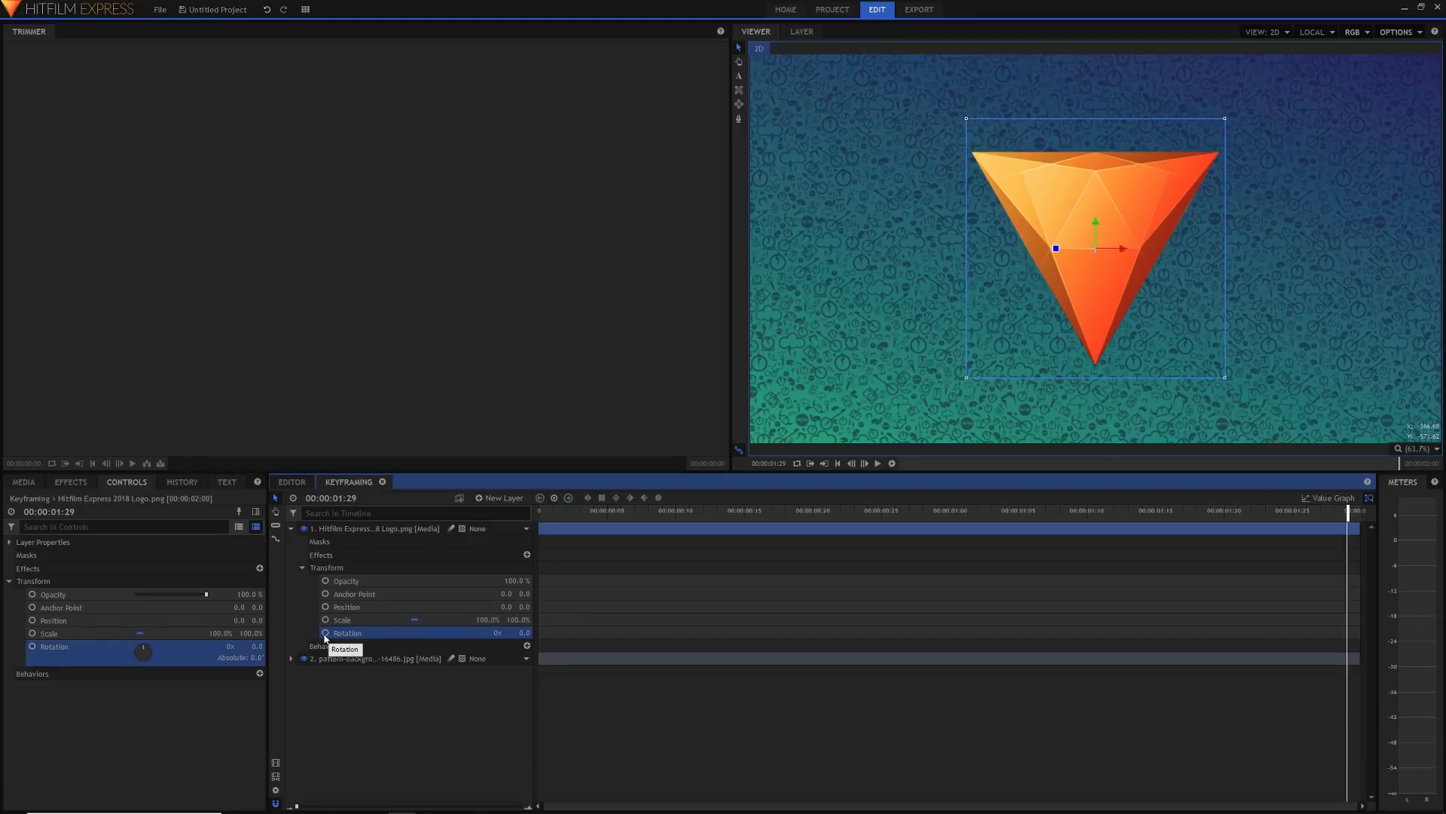
left_click_drag(589, 510, 536, 511)
left_click(326, 632)
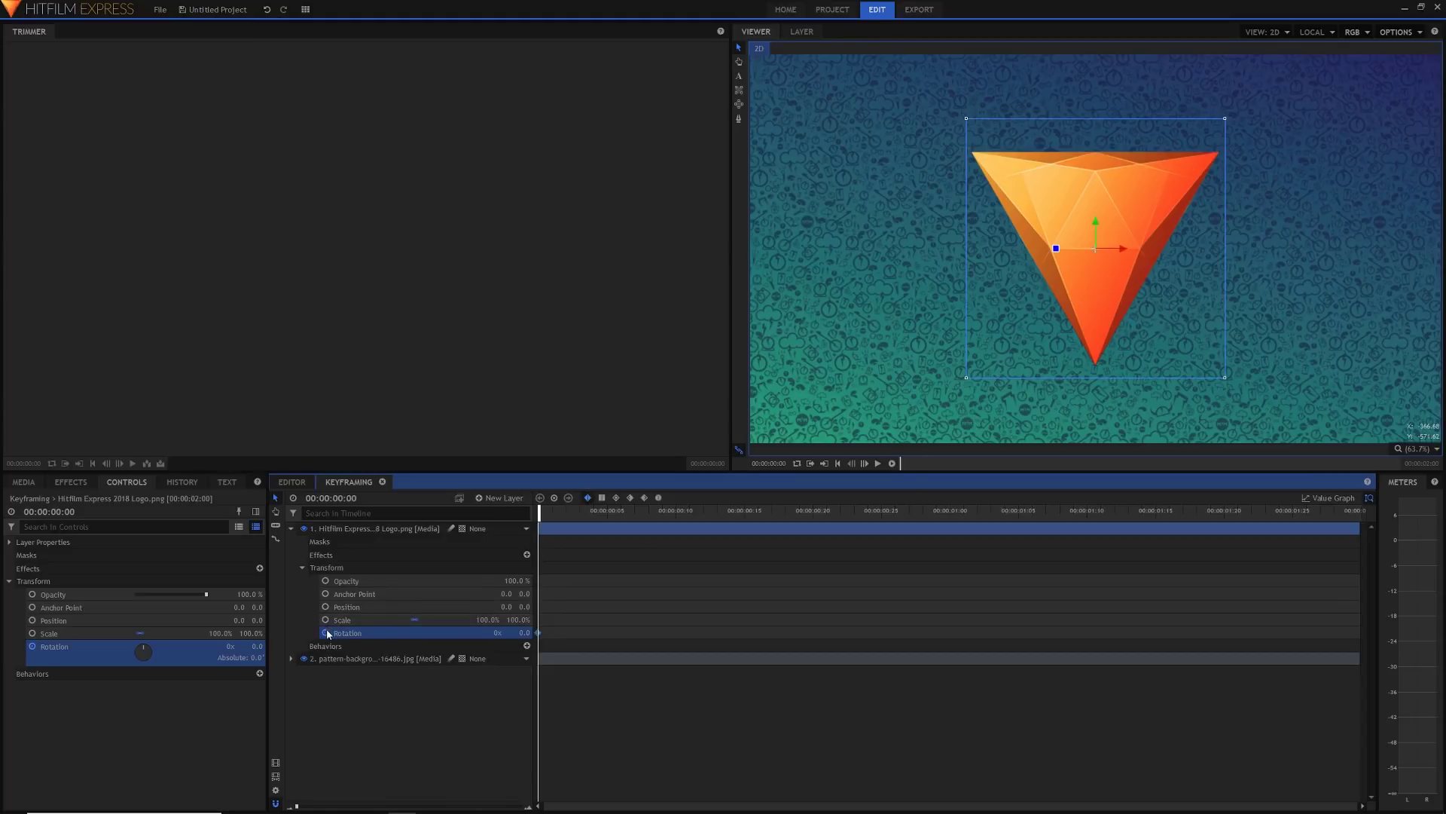
Add a Rotation keyframe of 2 revolutions at 00:00:01:29 and reduce it to 1 revolution
left_click_drag(976, 516, 1349, 516)
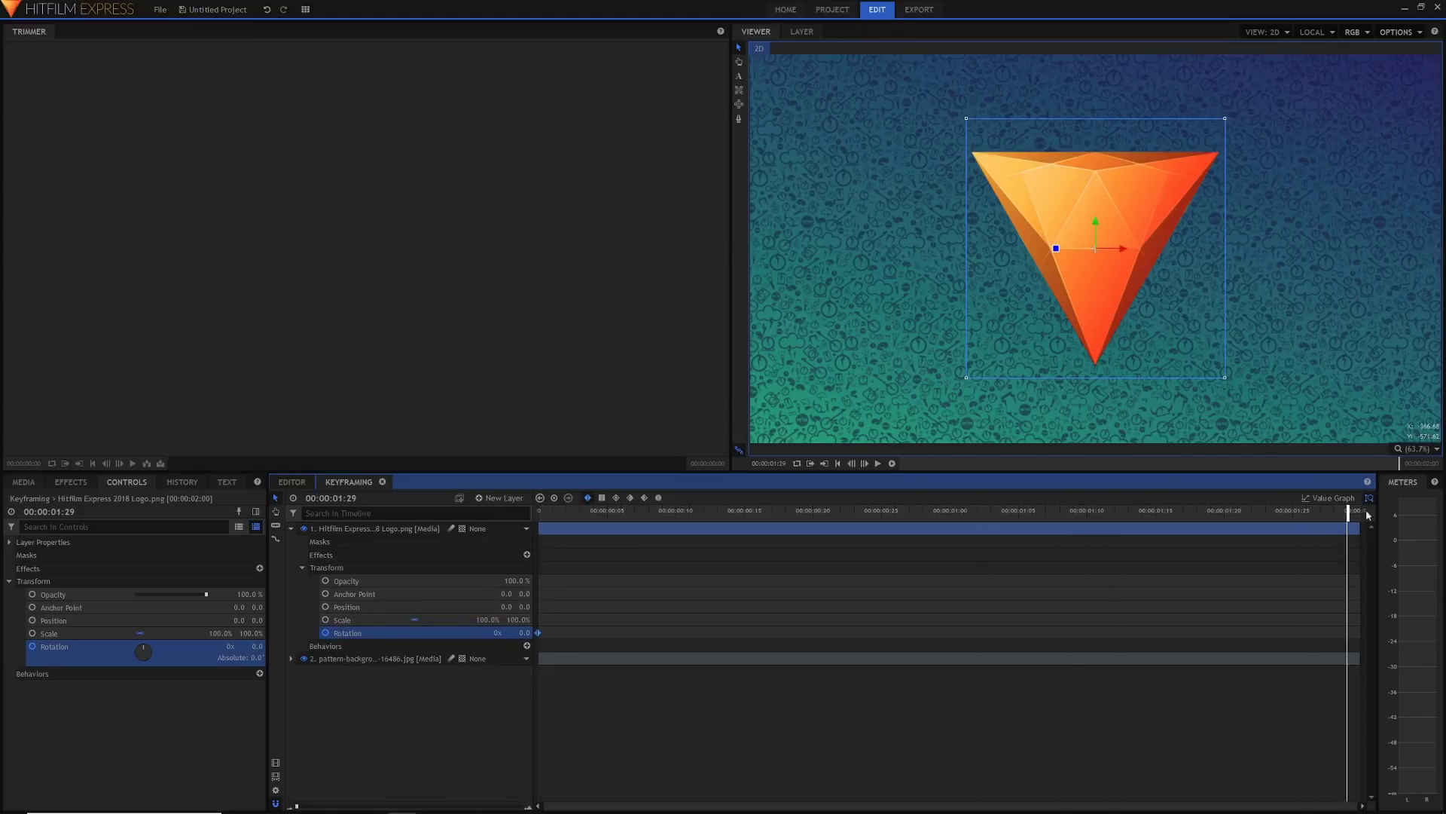
left_click(497, 631)
key("Return")
key("space")
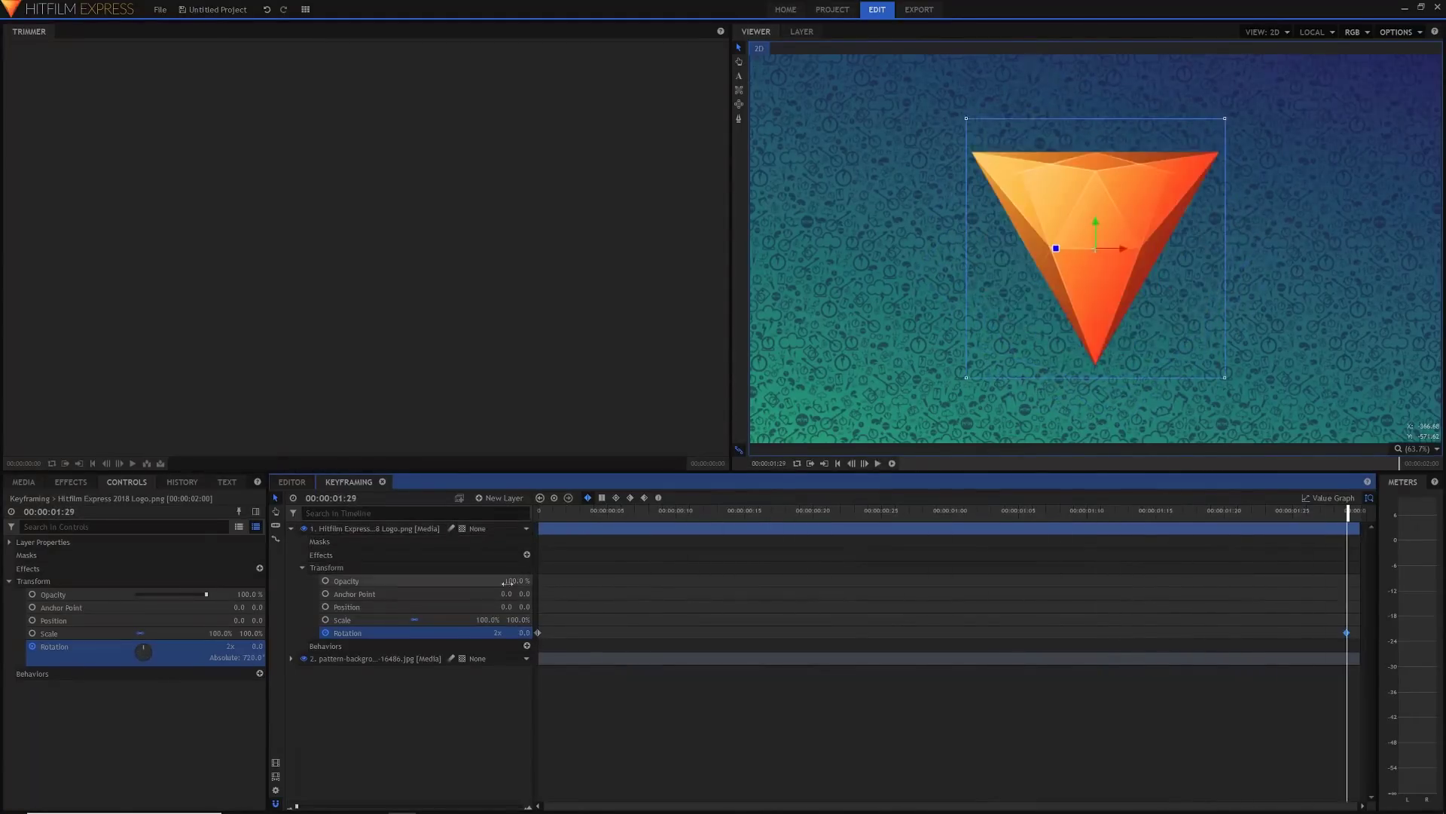
left_click(495, 632)
type("1")
key("Return")
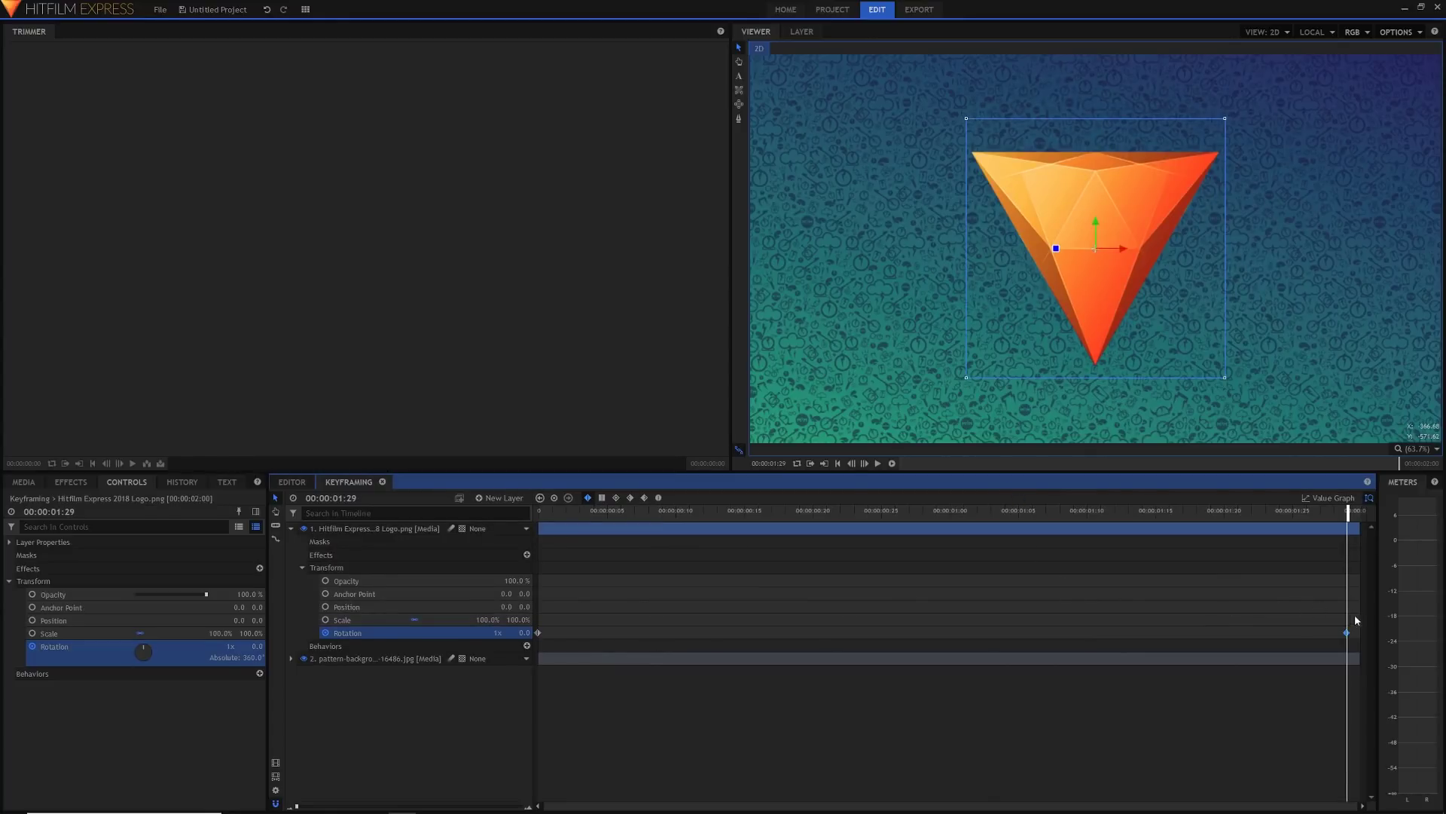
Select both Rotation keyframes, review their Temporal Interpolation options and preview the Linear rotation from the start
left_click_drag(1353, 620, 530, 644)
right_click(539, 634)
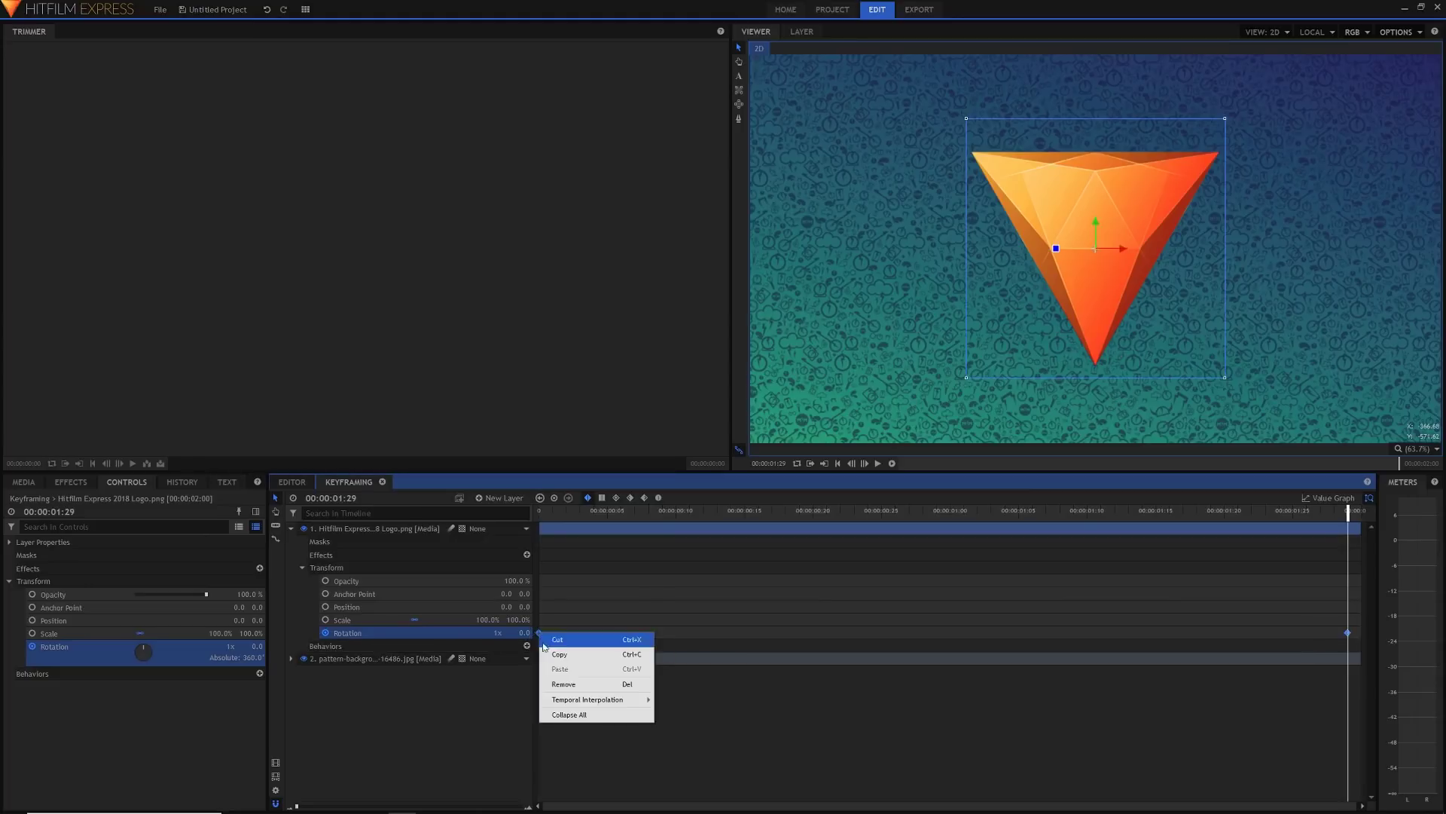
mouse_move(565, 702)
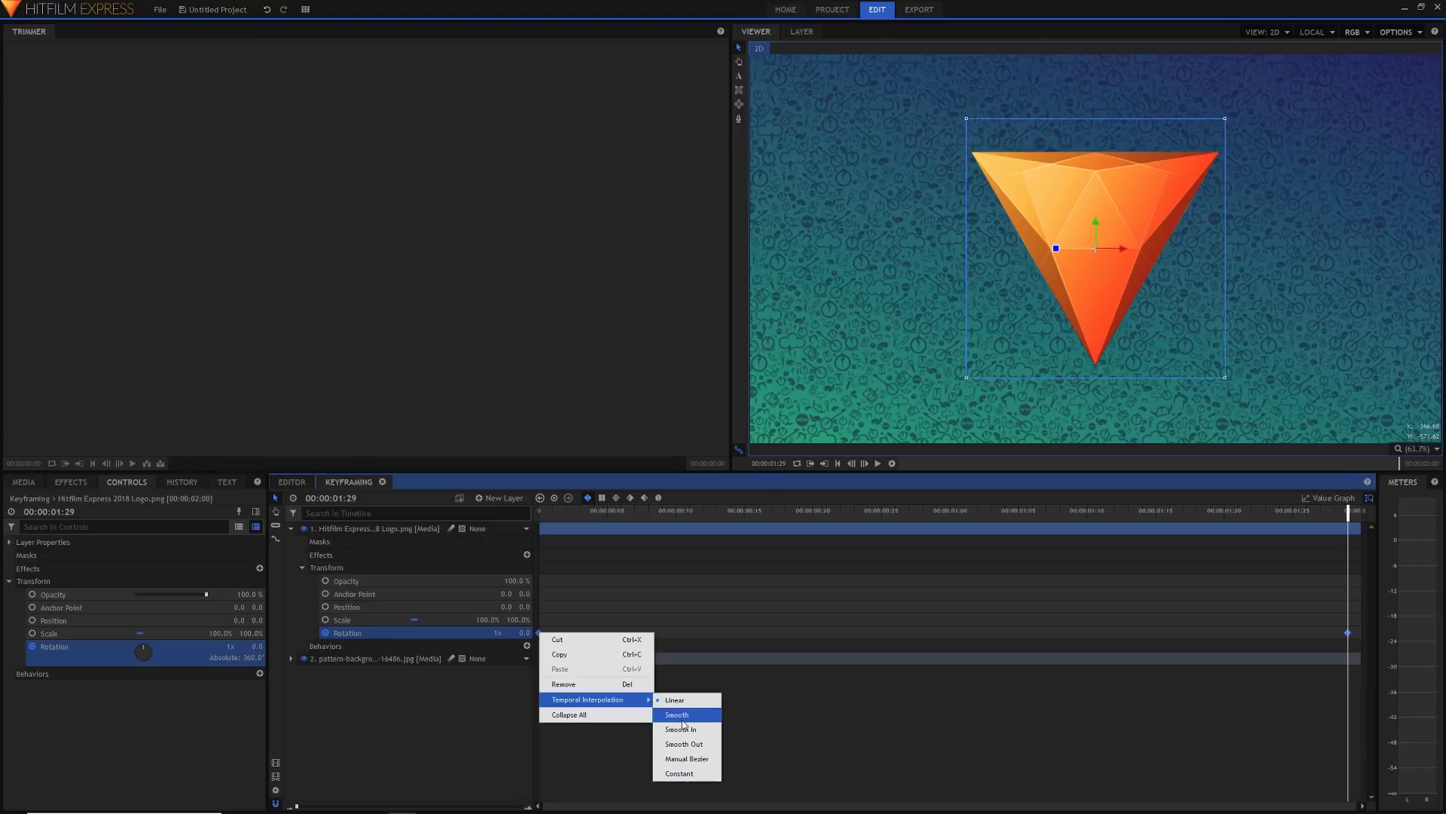
left_click(594, 500)
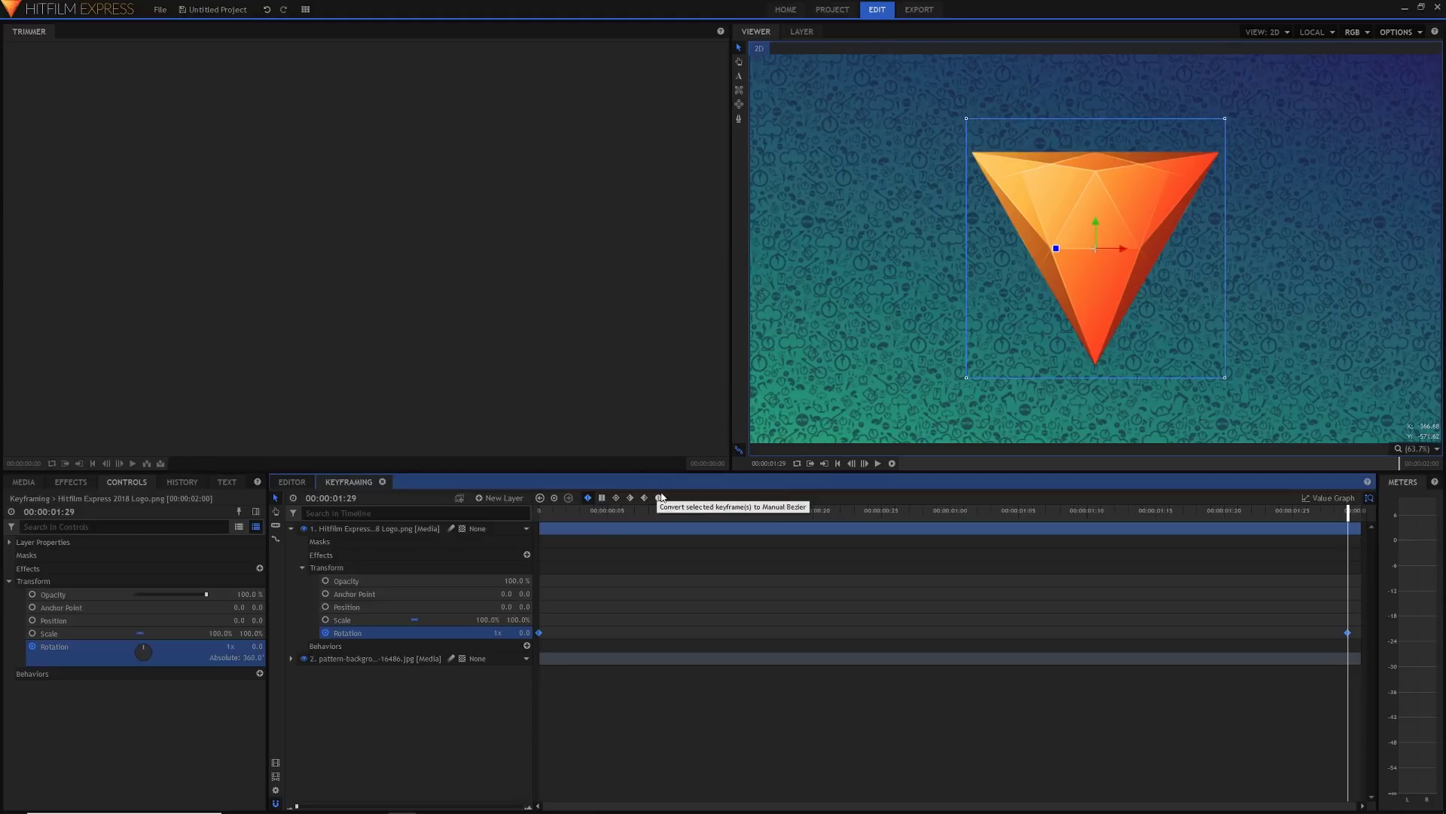
key("Home")
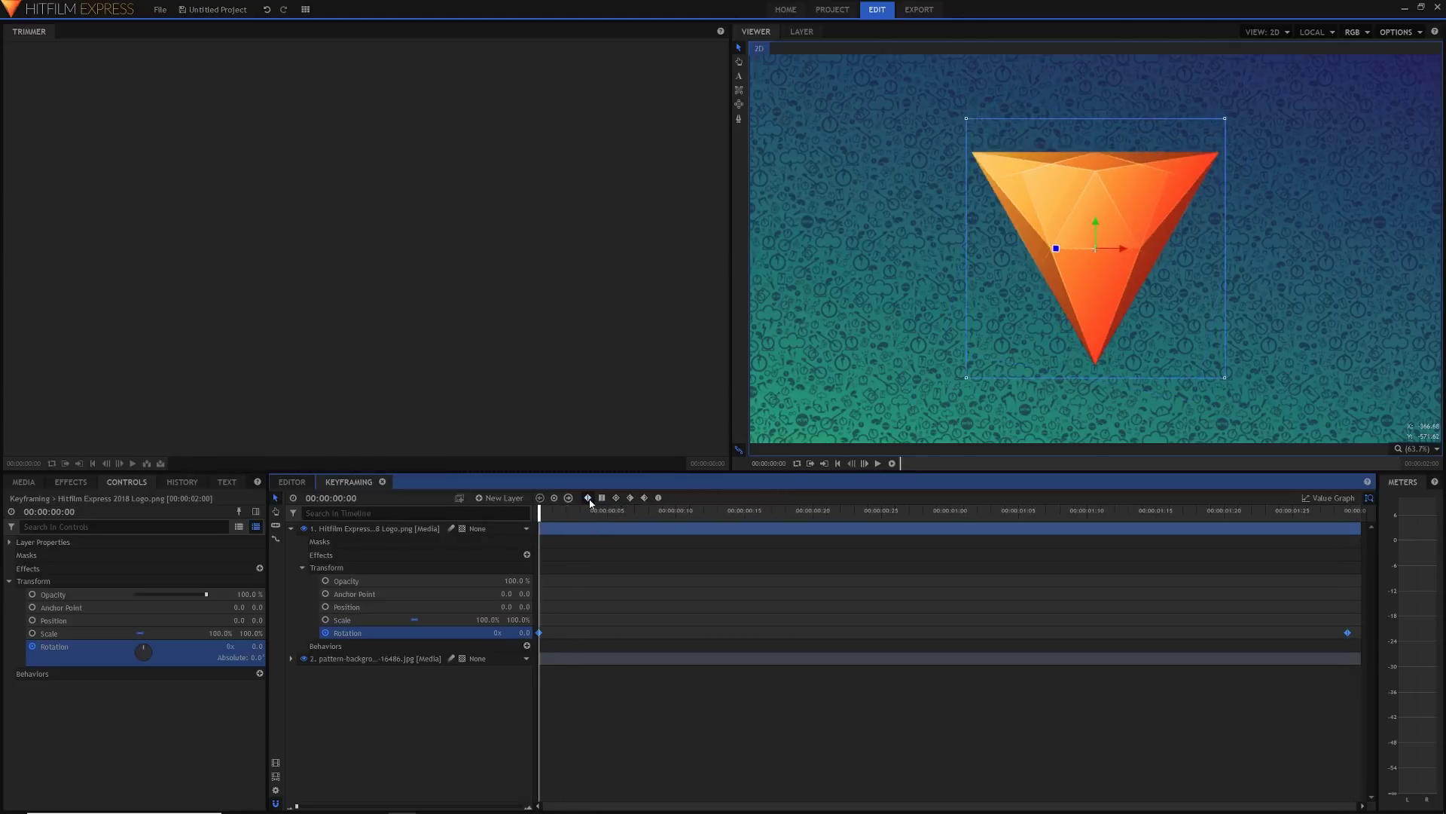
key("space")
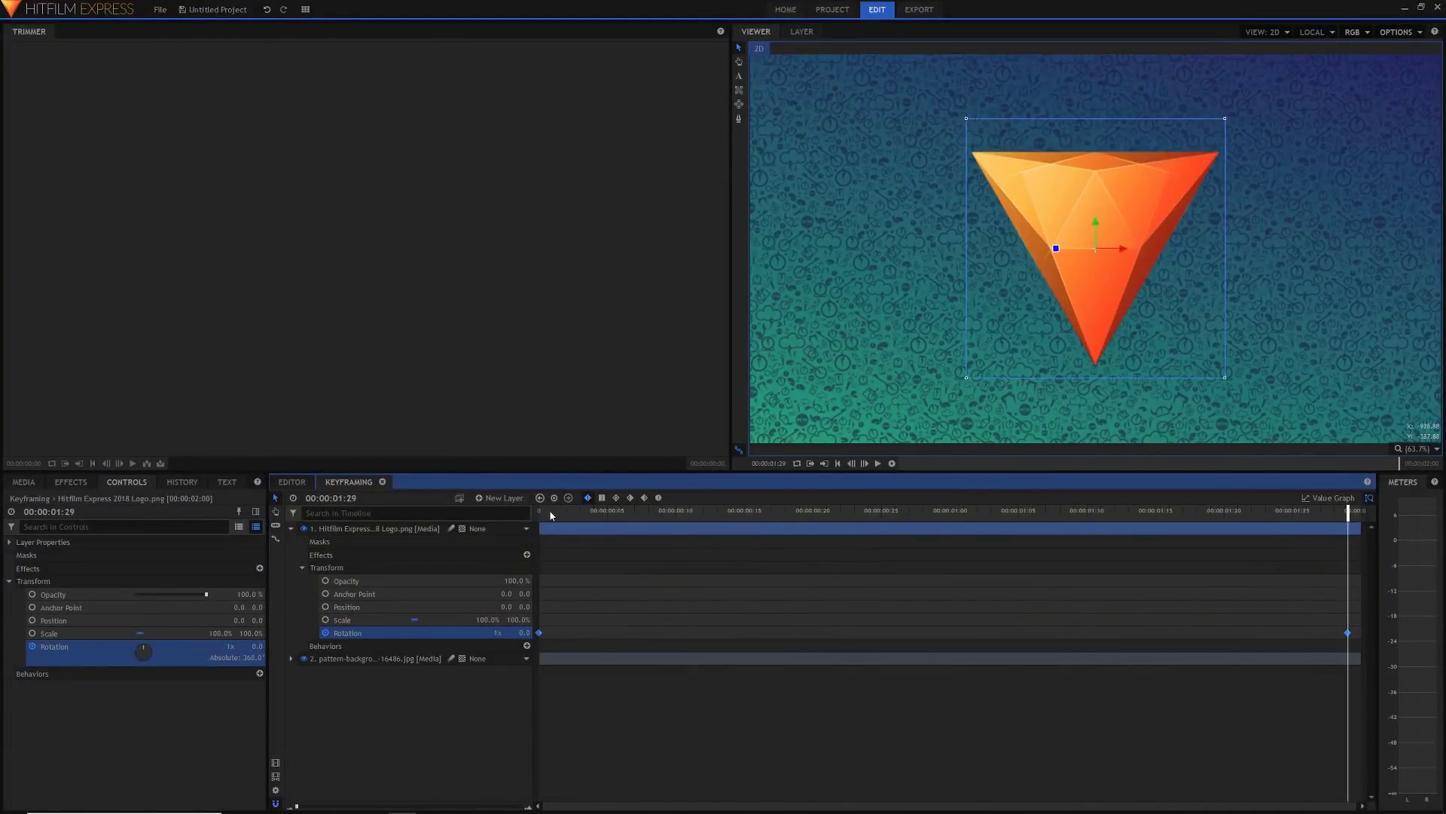
Set both Rotation keyframes to Smooth temporal interpolation and preview the spin repeatedly from the start
key("space")
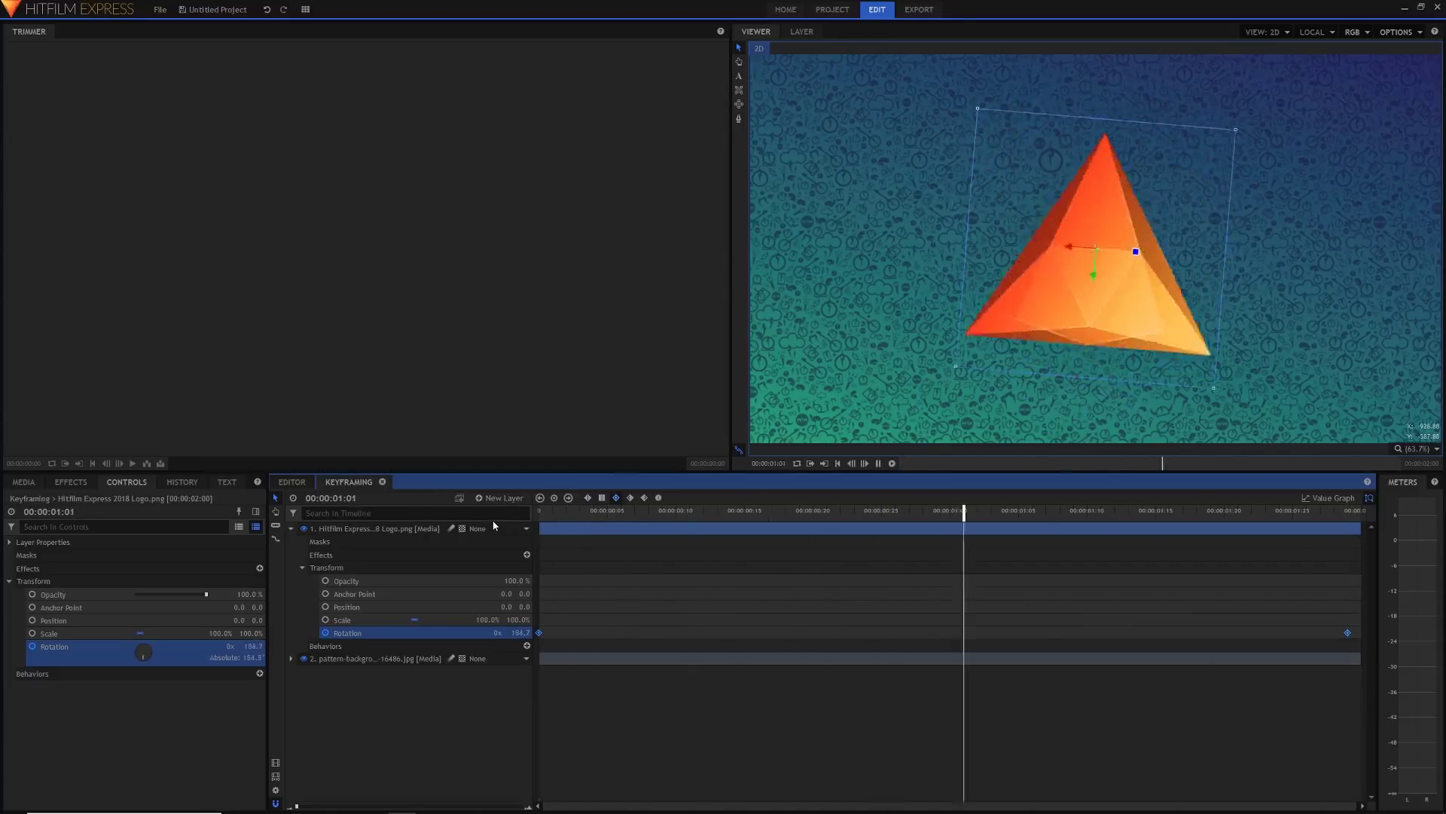
left_click(540, 514)
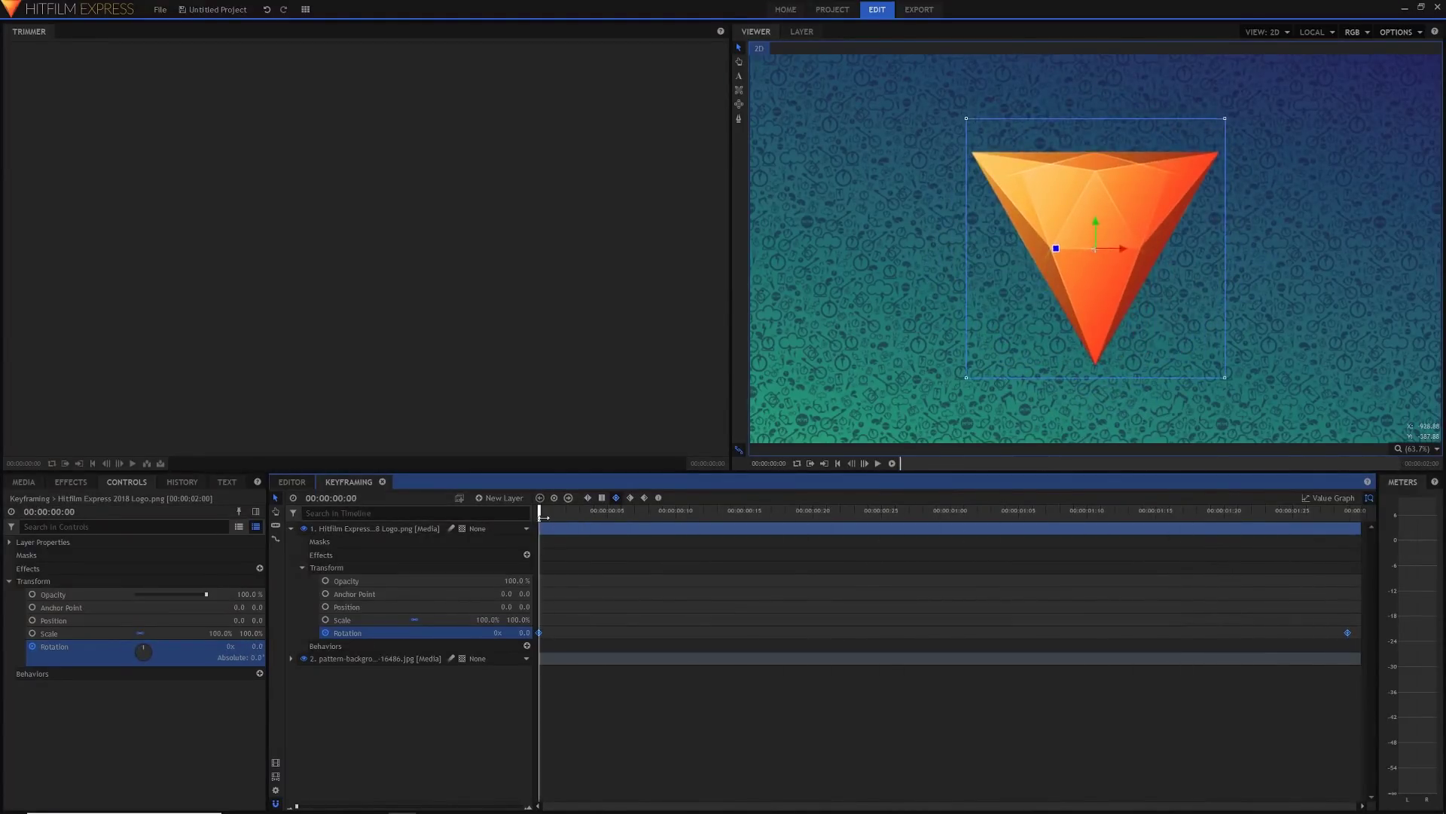
key("space")
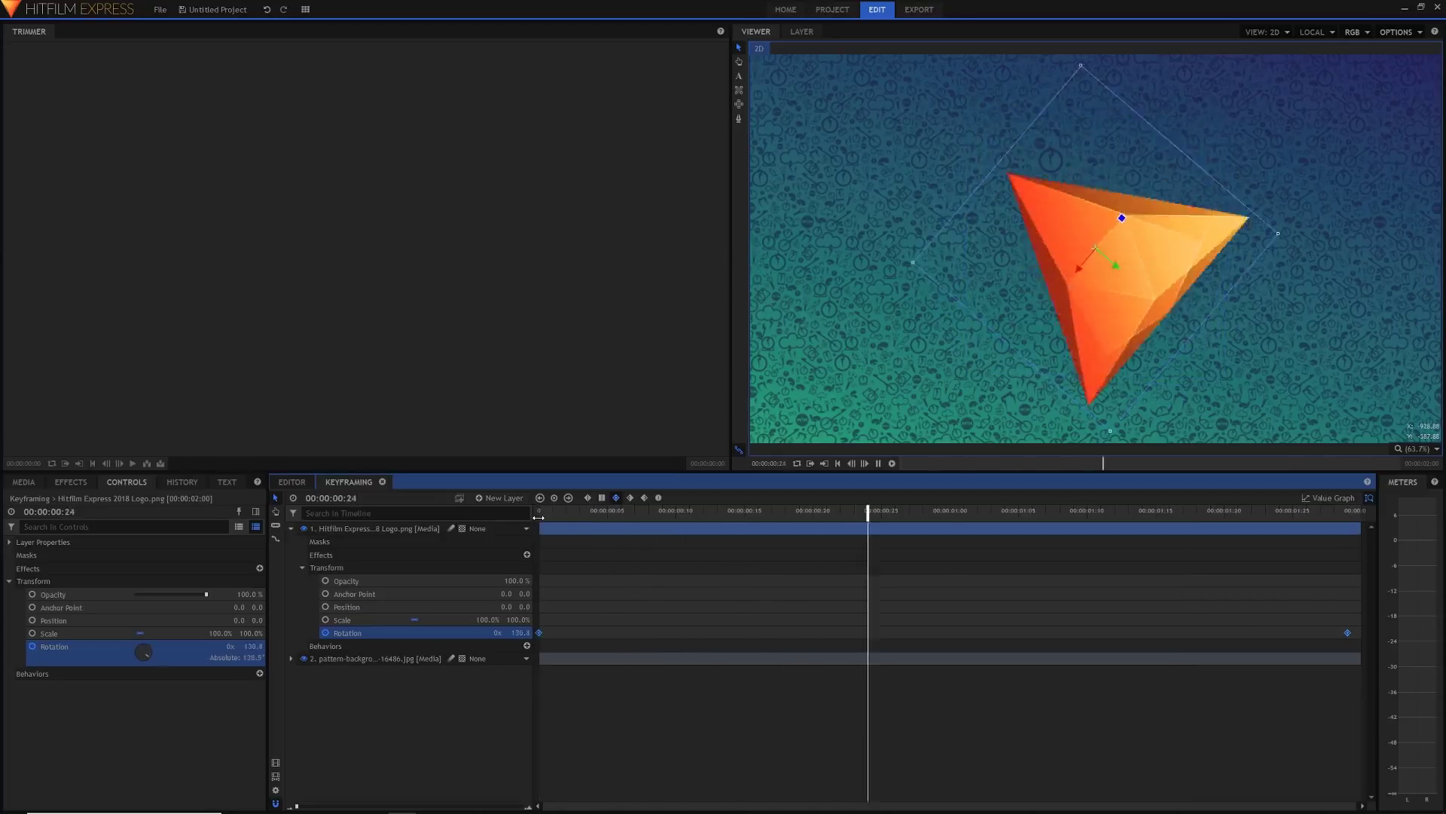
left_click(541, 514)
key("space")
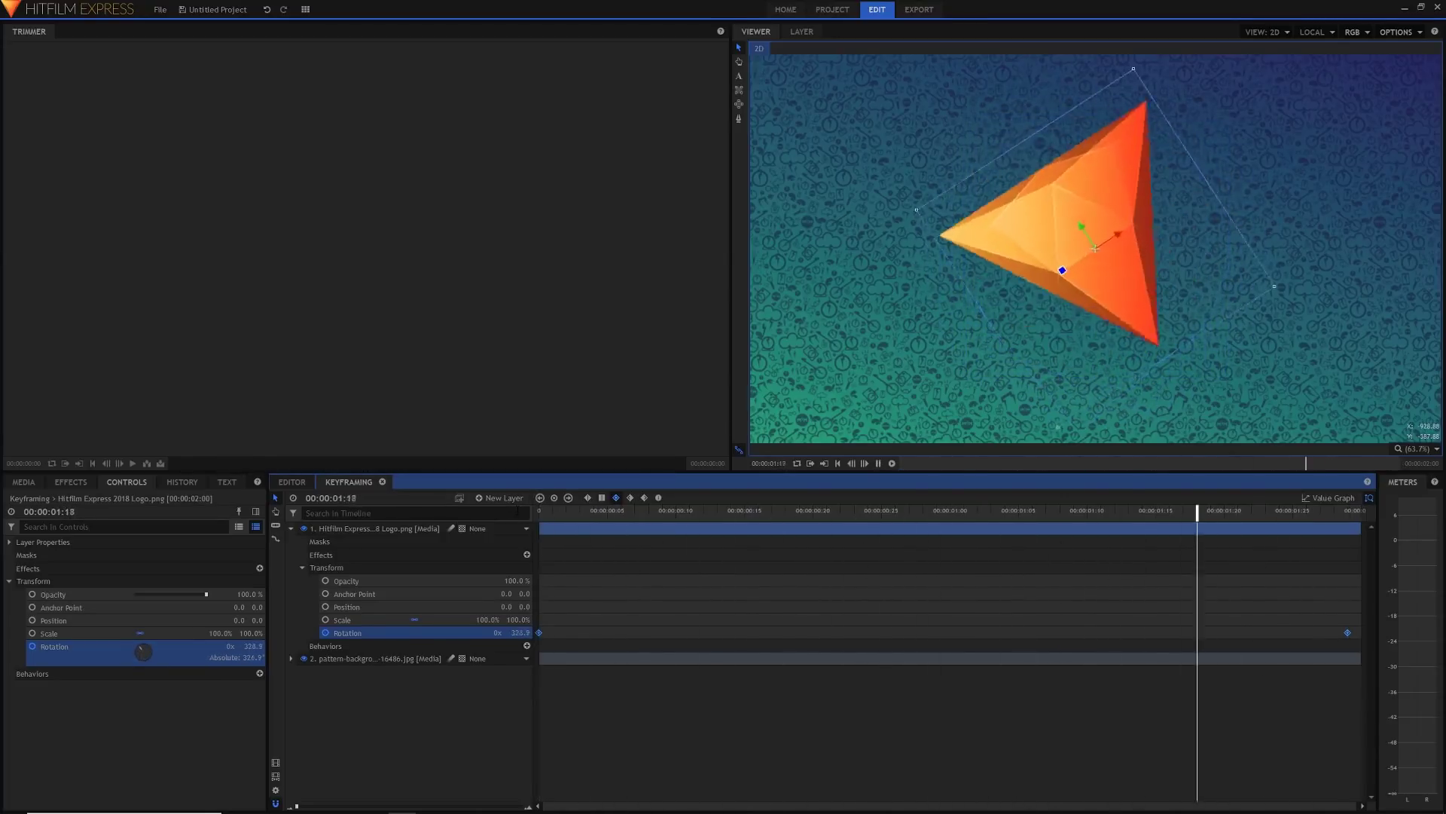
Change both Rotation keyframes to Smooth In temporal interpolation and preview the spin from the start
left_click(628, 498)
left_click_drag(554, 516, 540, 514)
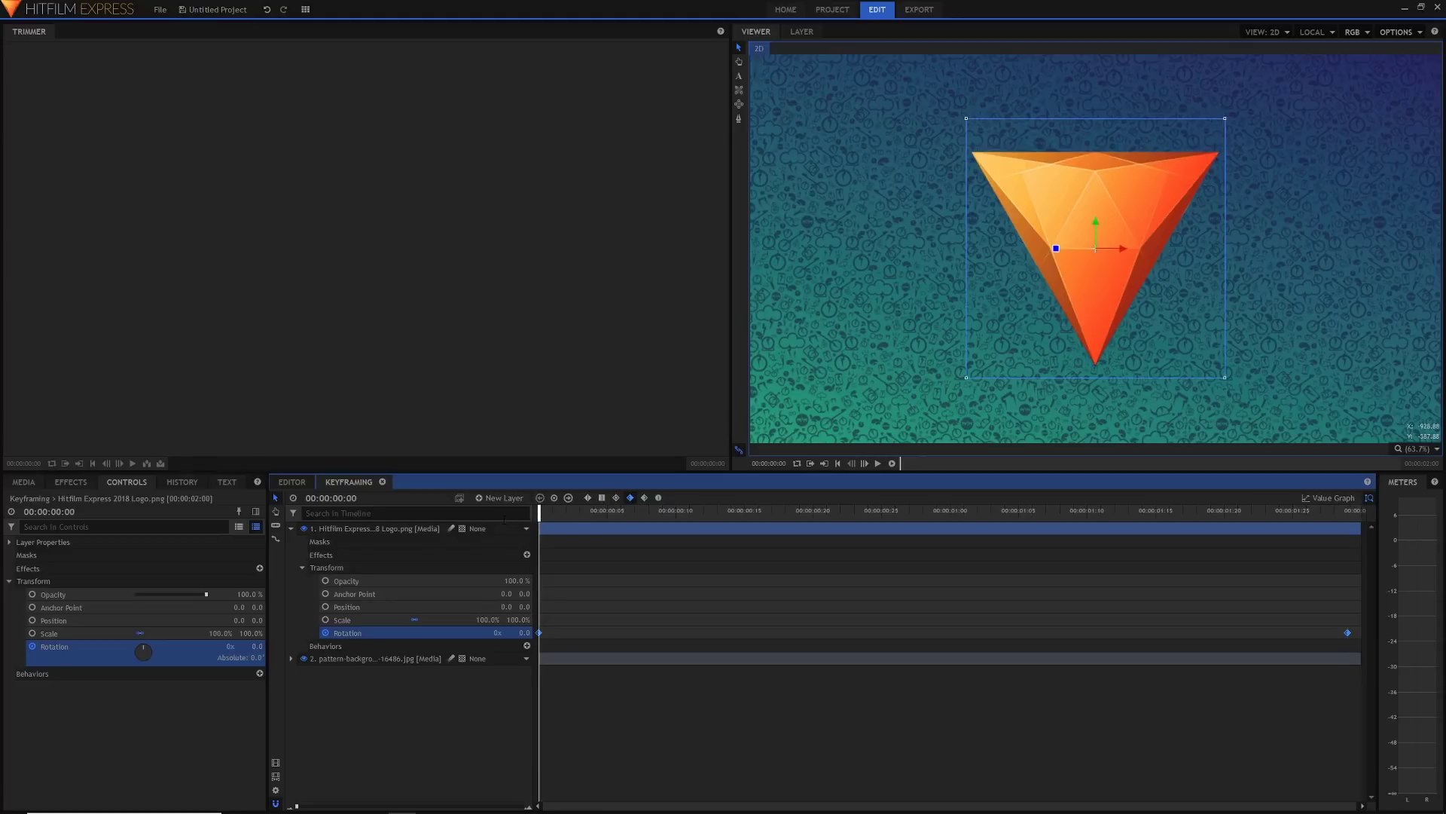
key("space")
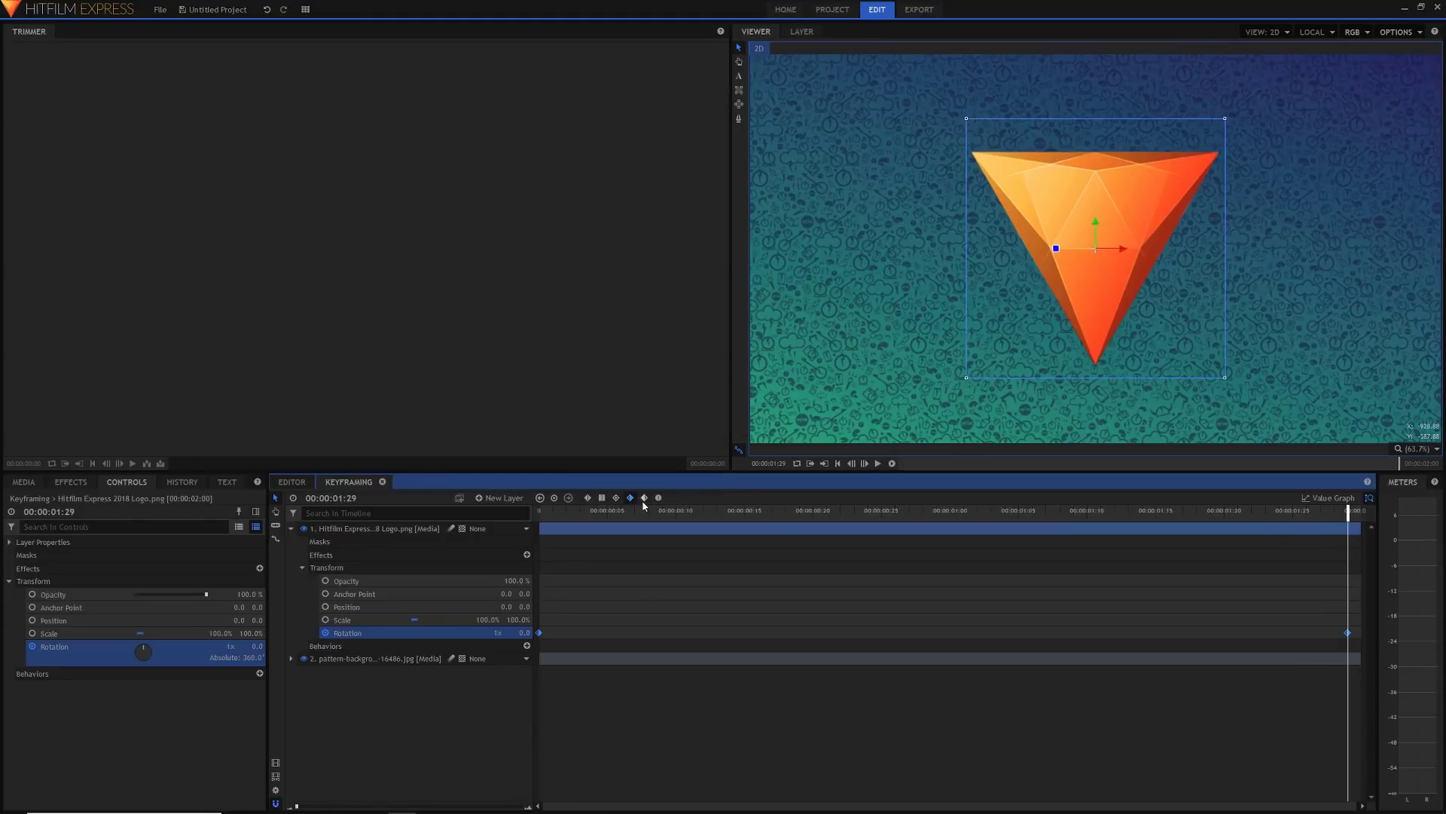
left_click_drag(592, 515, 540, 516)
key("space")
Change both Rotation keyframes to Constant temporal interpolation, then play and scrub through the animation
left_click(601, 498)
left_click_drag(590, 519, 540, 517)
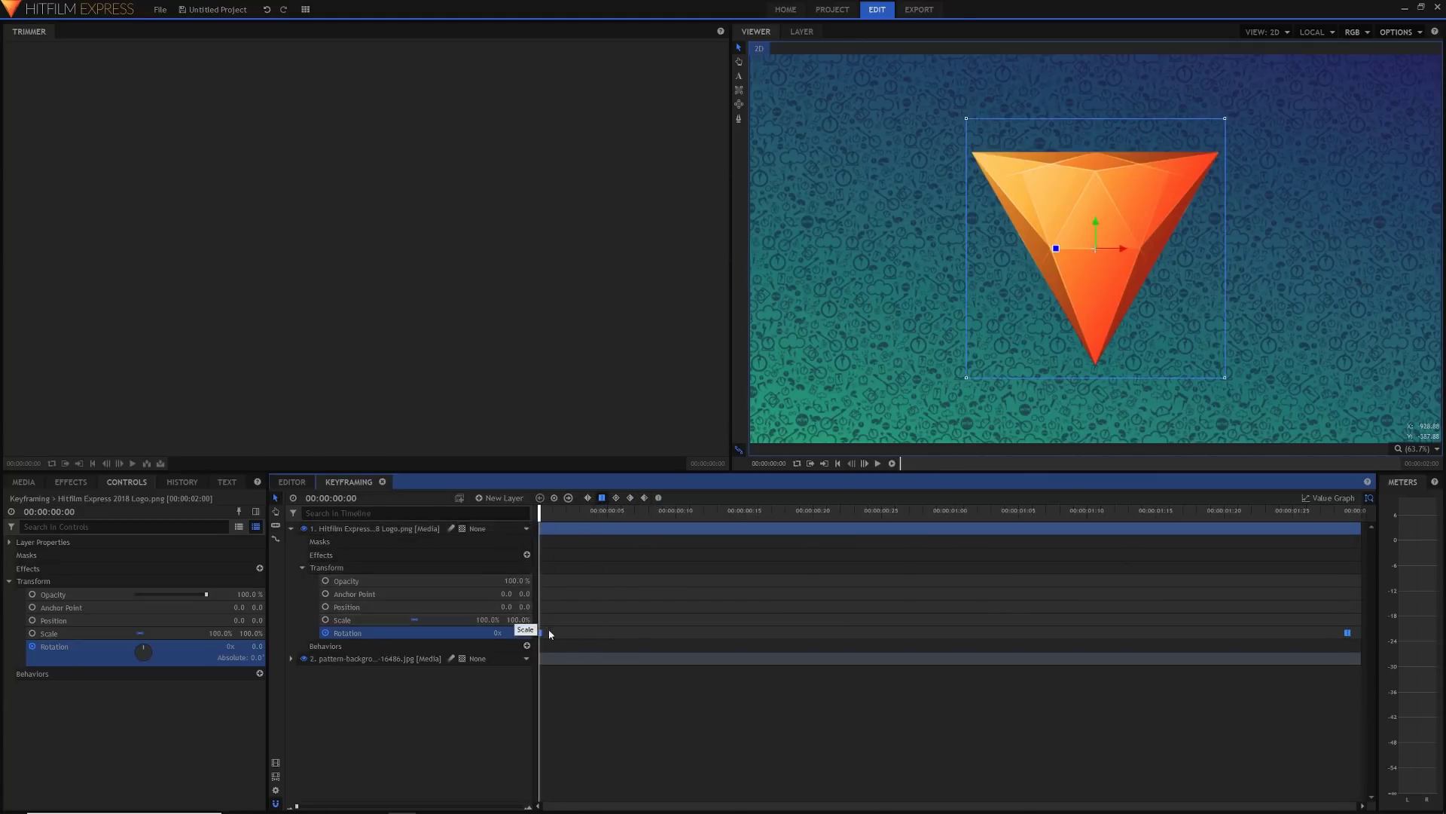
key("space")
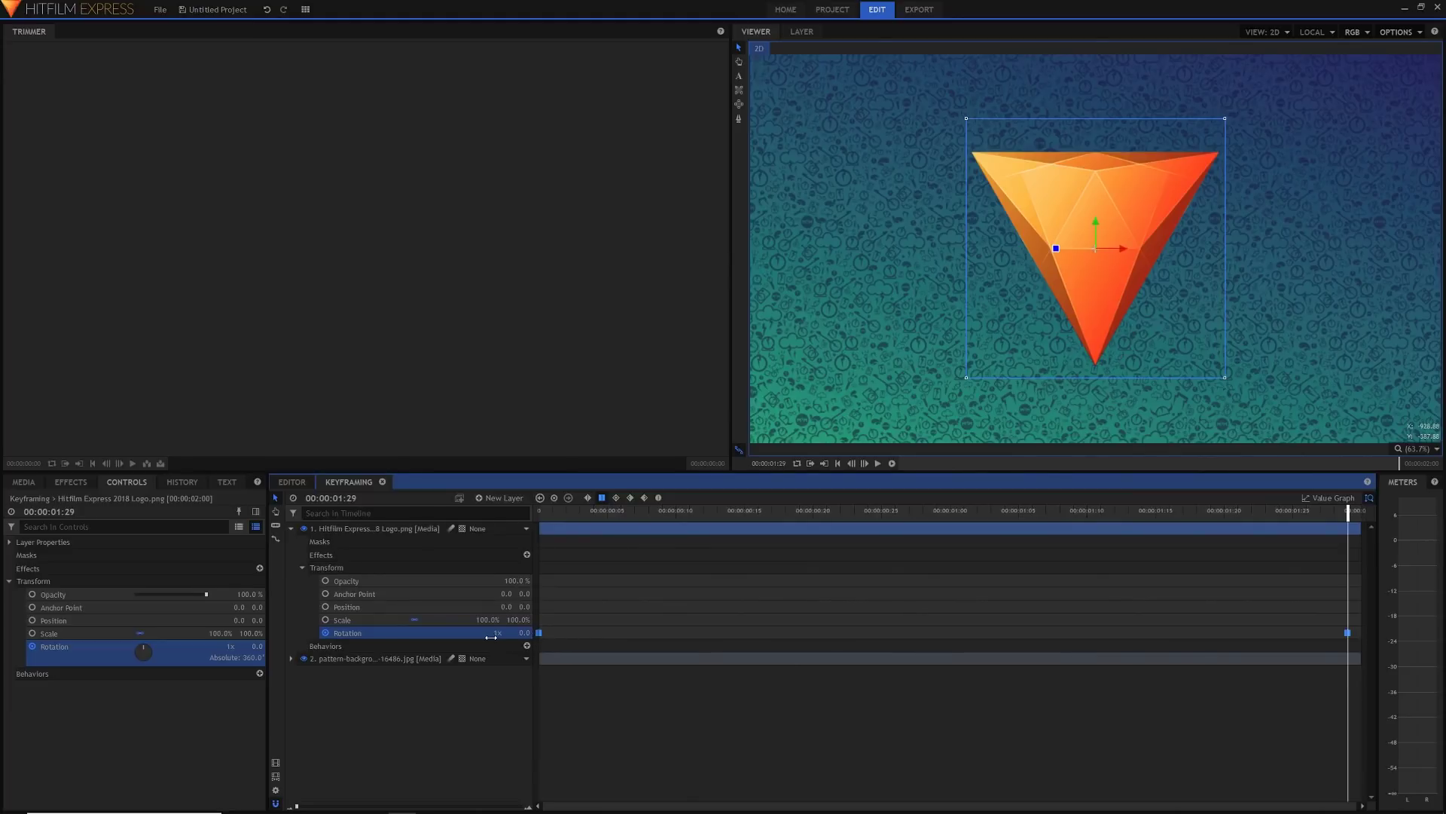
left_click_drag(580, 516, 1234, 534)
left_click_drag(583, 515, 539, 514)
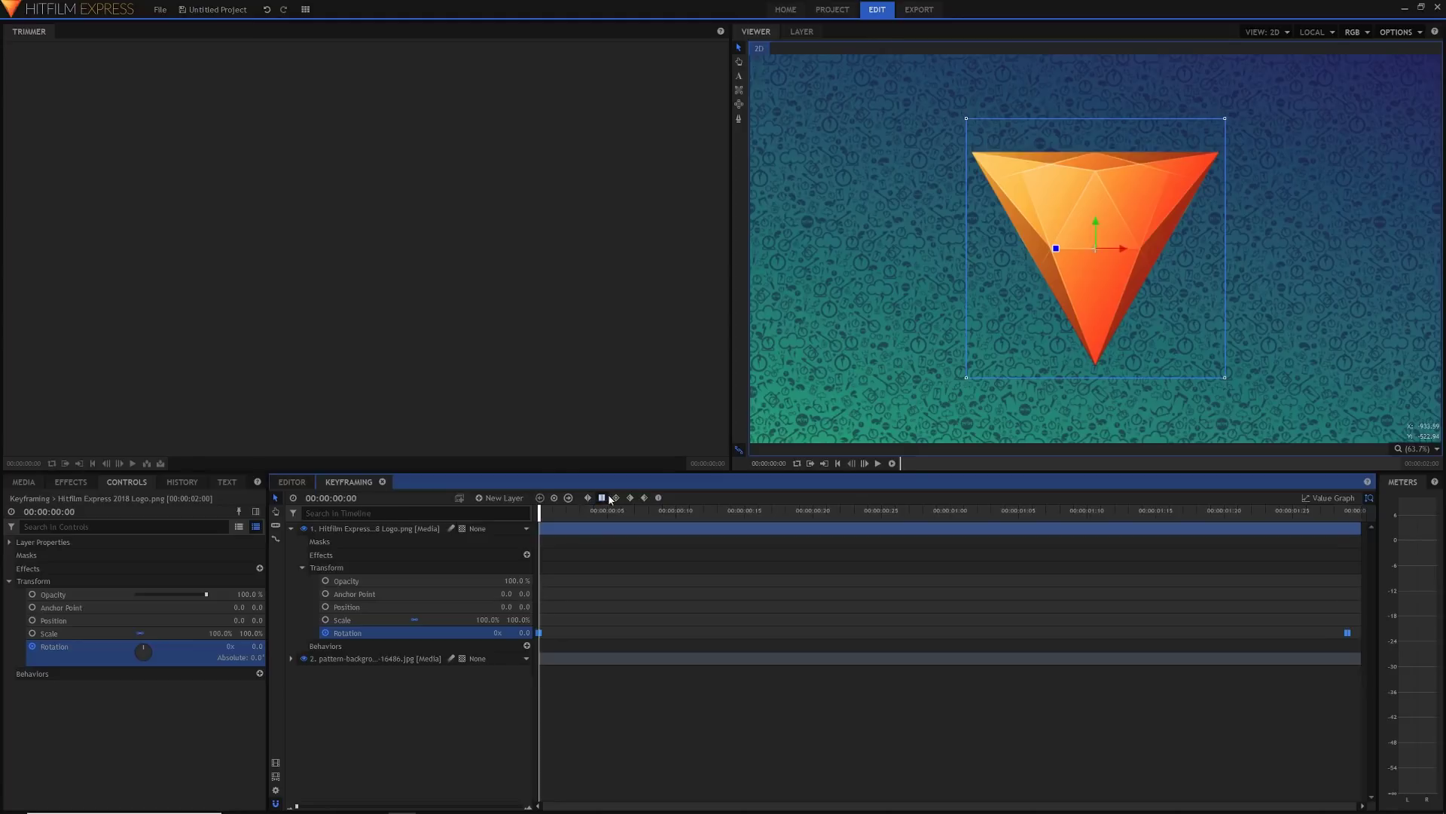
Convert both Rotation keyframes to Manual Bezier, preview the spin, and display the Rotation curve in the Value Graph
left_click(658, 498)
key("space")
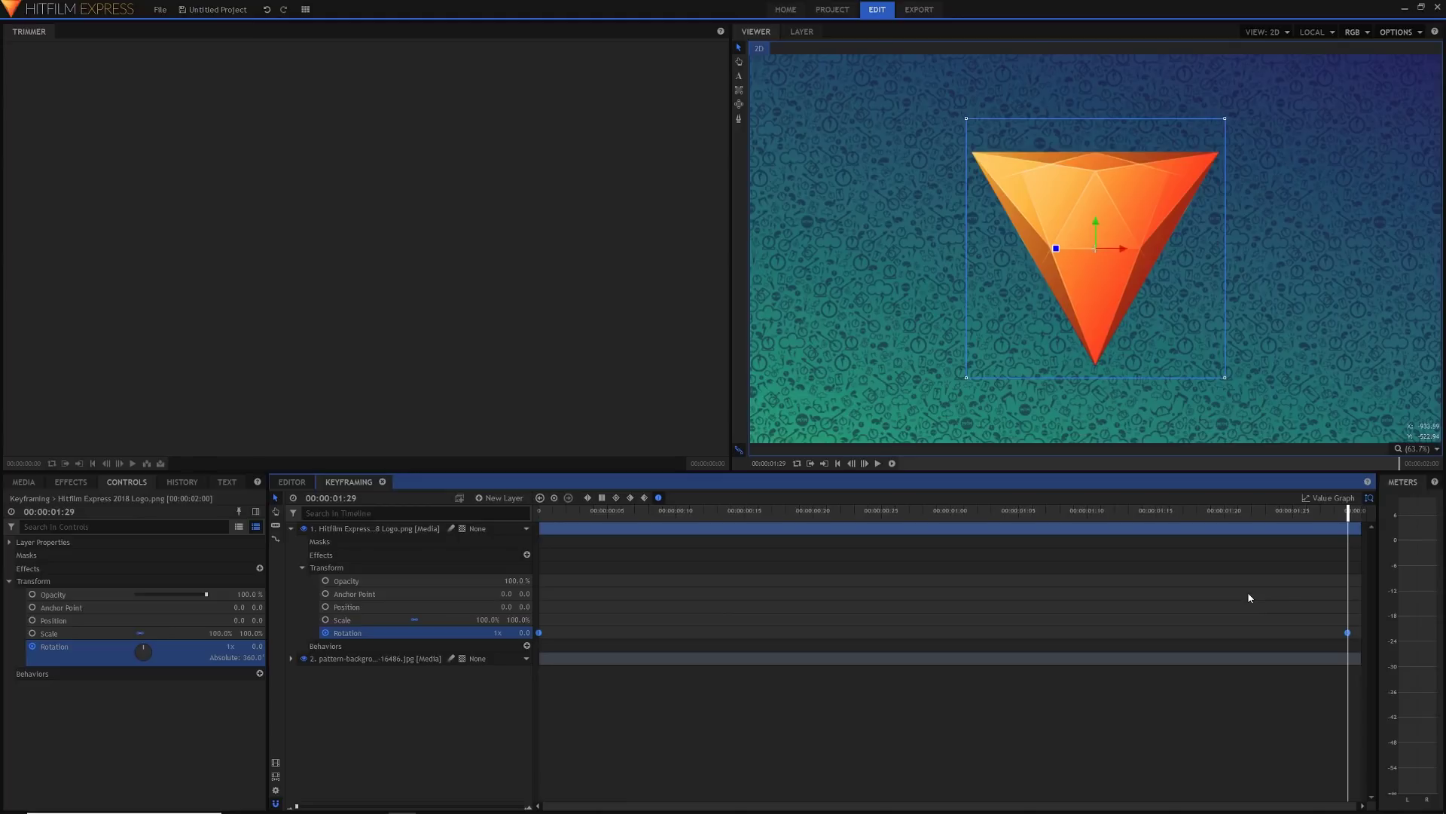
left_click(1332, 498)
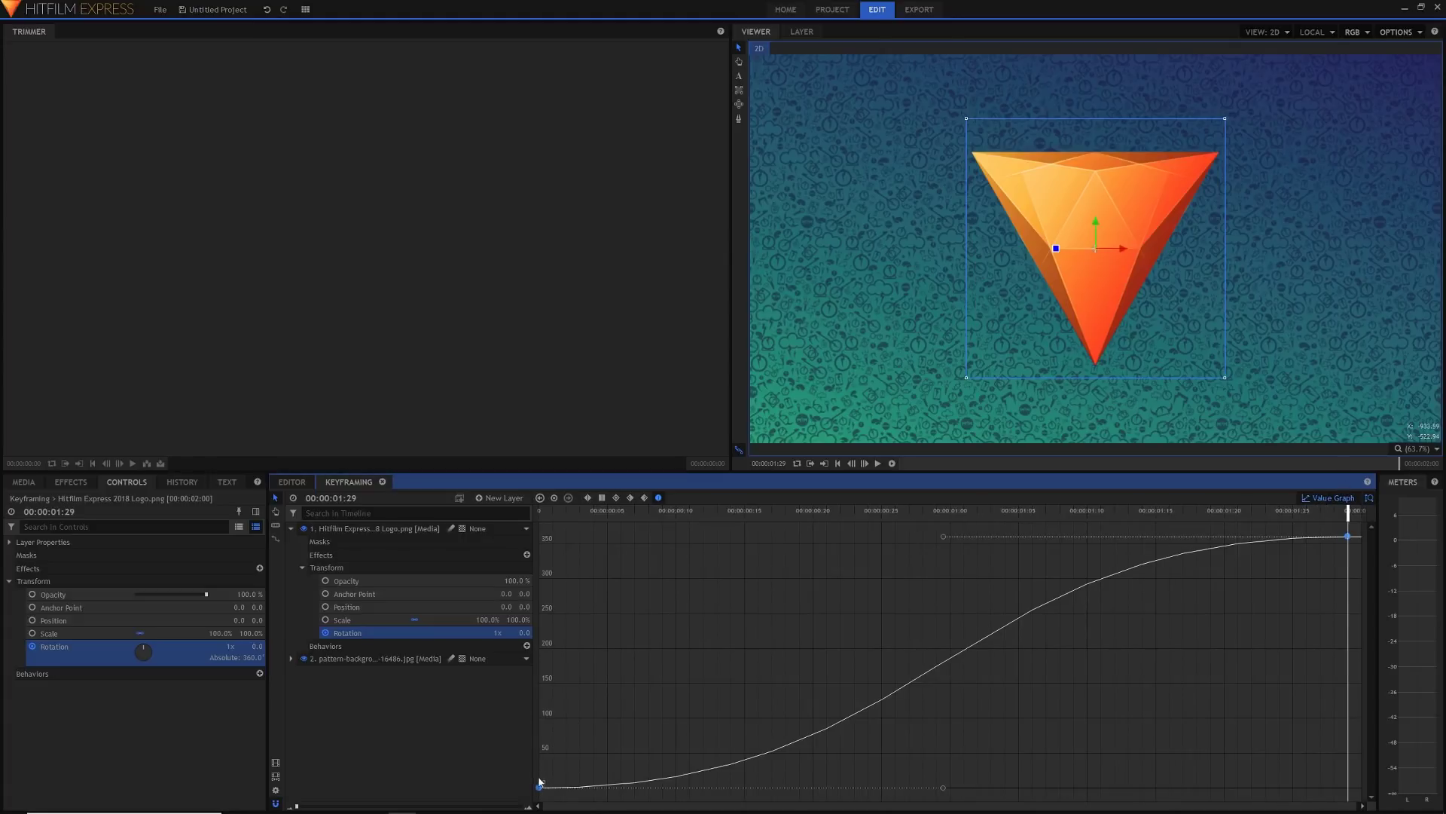
mouse_move(537, 787)
left_click(354, 581)
left_click(360, 633)
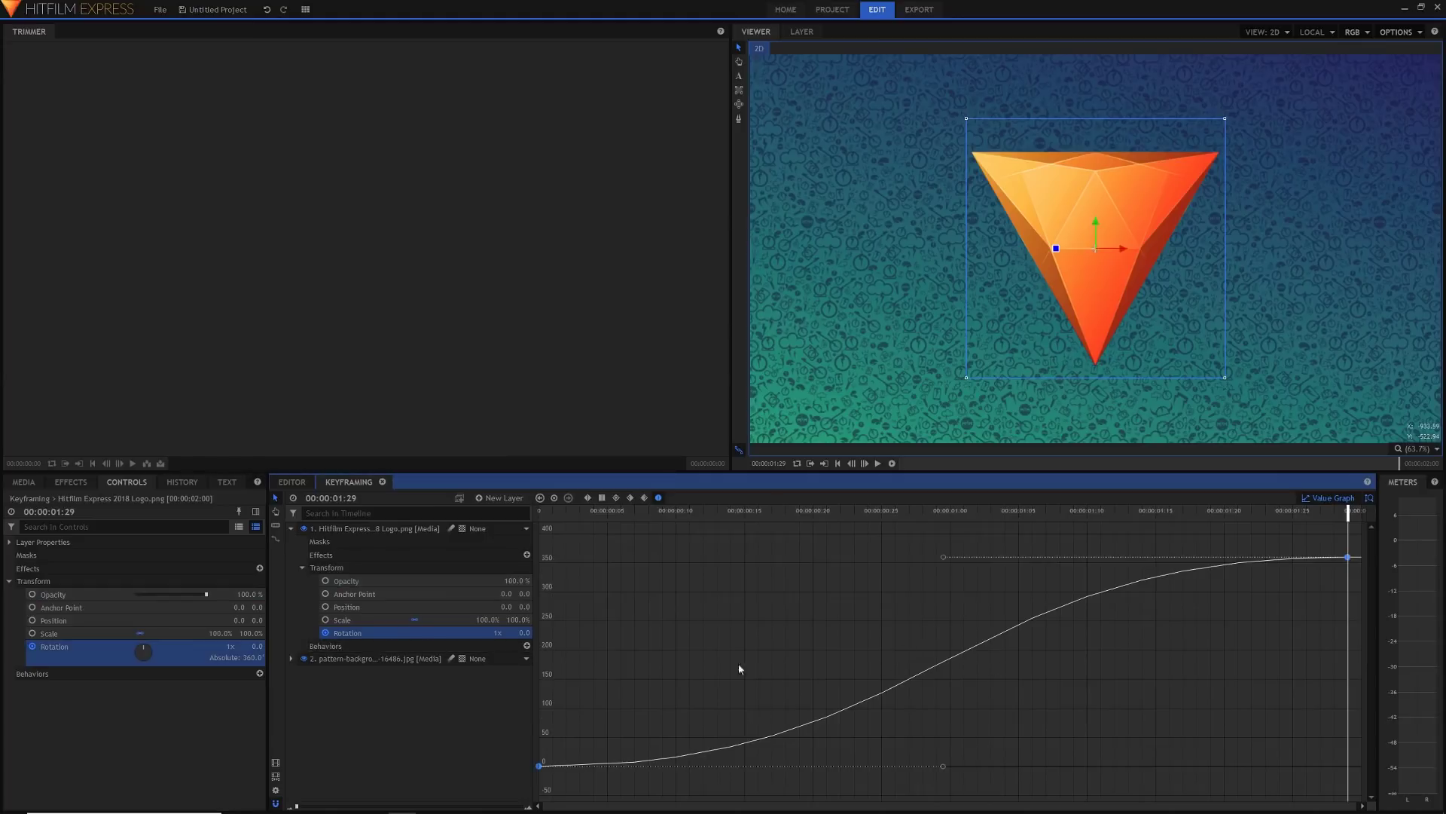
Compare the Rotation curve's shape by switching its keyframes to Linear and Smooth, ending on Manual Bezier
left_click(589, 498)
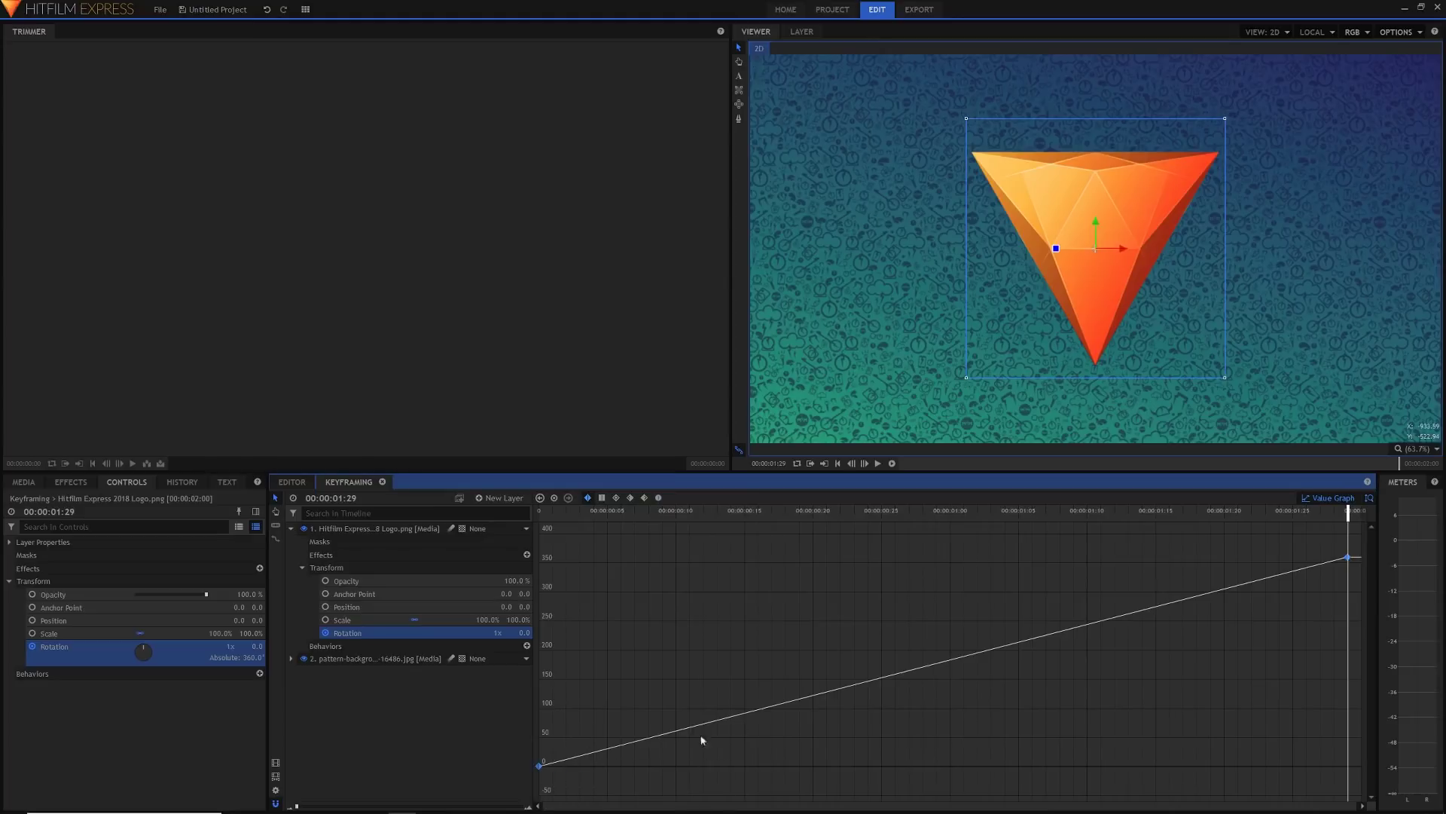
left_click(661, 498)
left_click(618, 498)
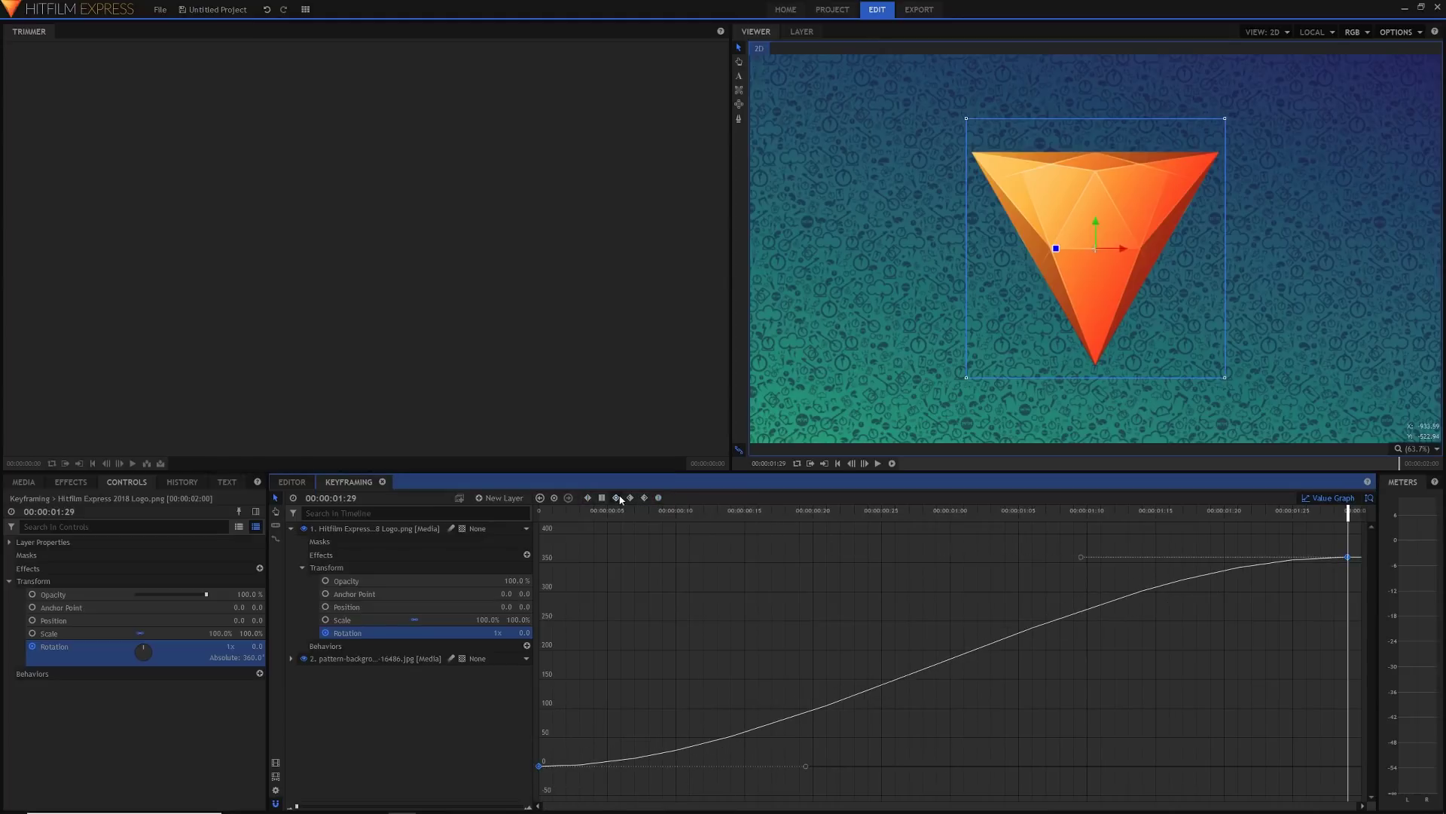
left_click(660, 498)
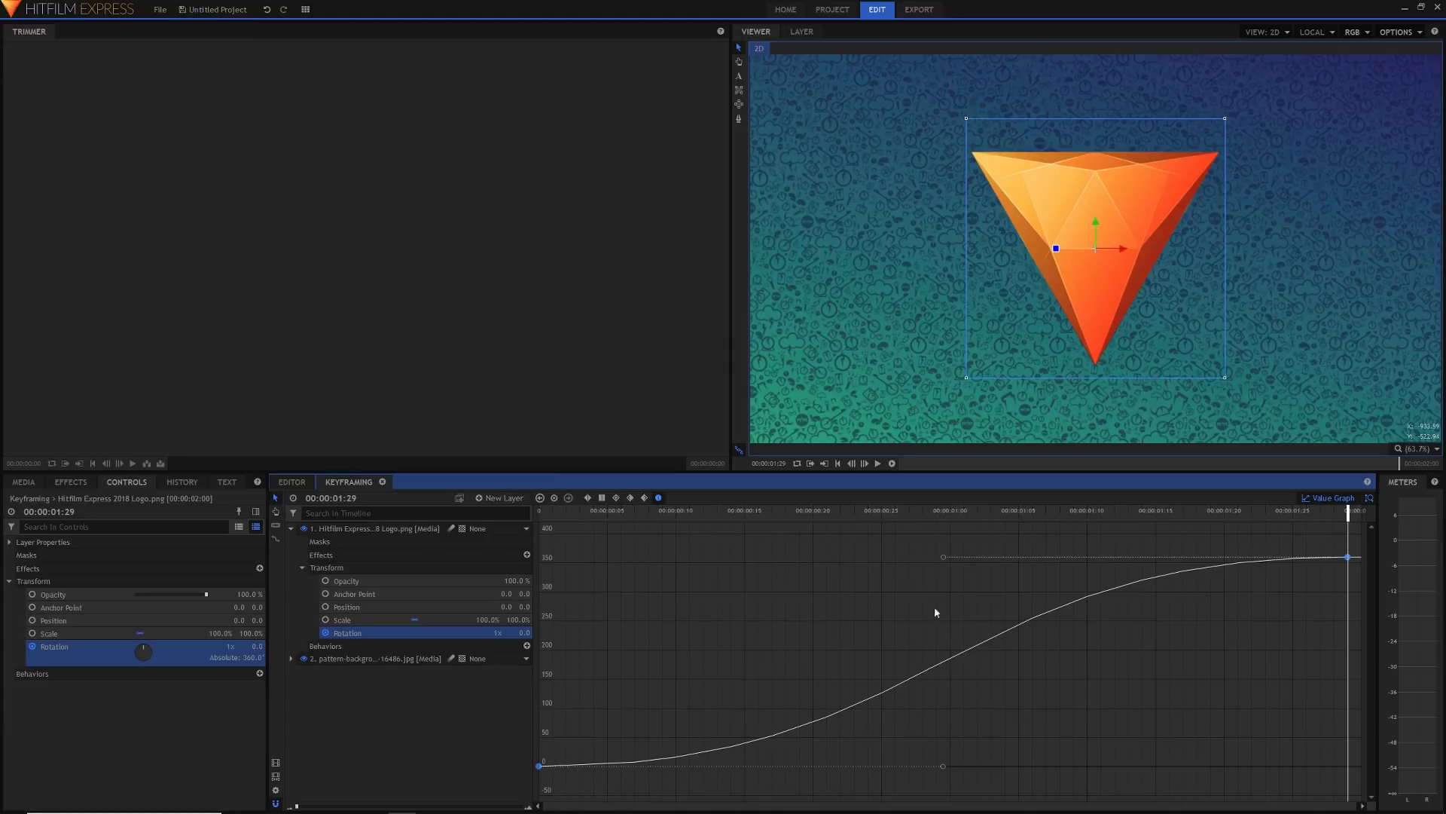
Reshape the Rotation curve by pulling the first keyframe's handle up to about 220 and the last one's down to about 100, previewing each change
left_click_drag(941, 766, 633, 638)
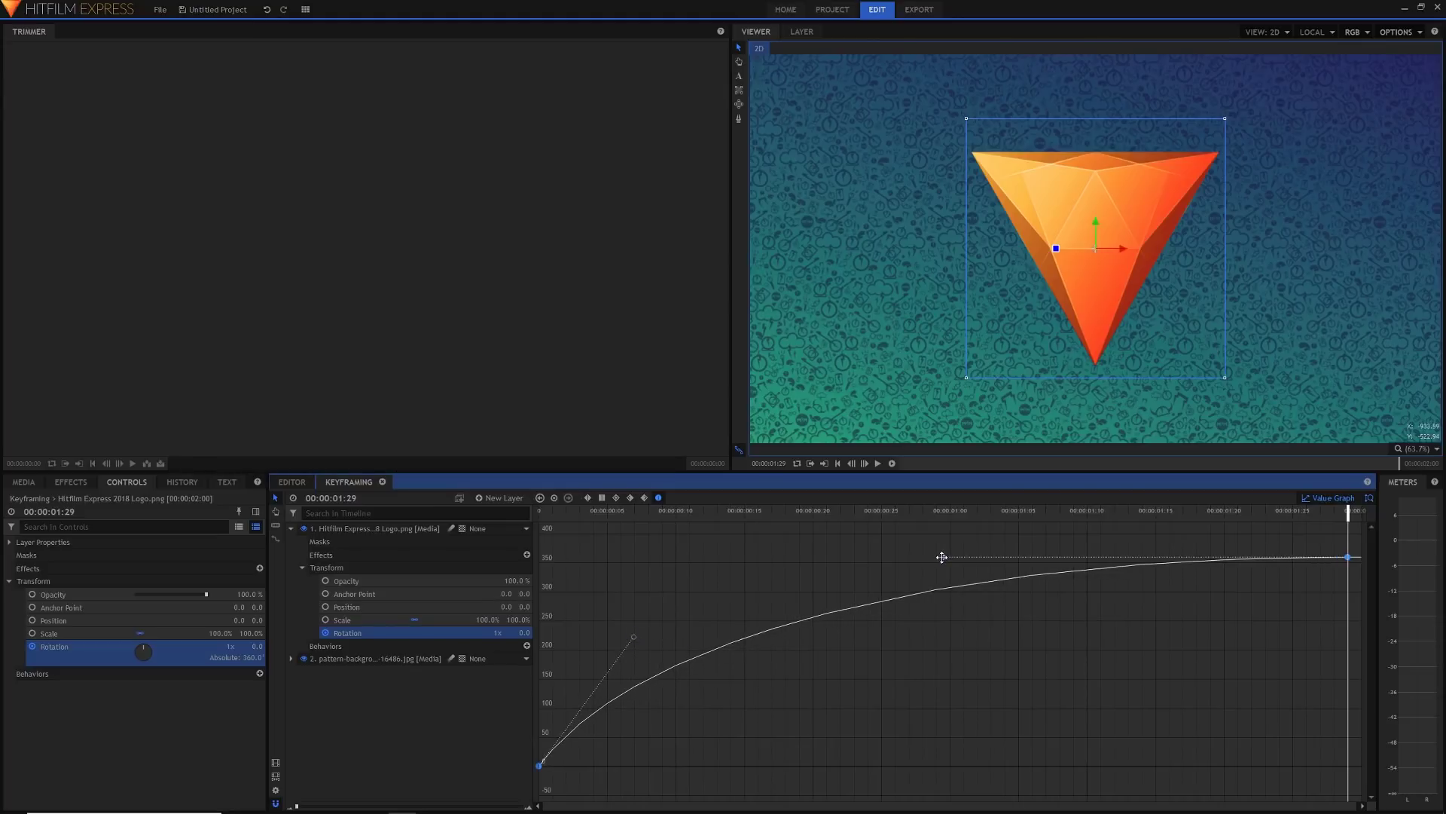
key("Home")
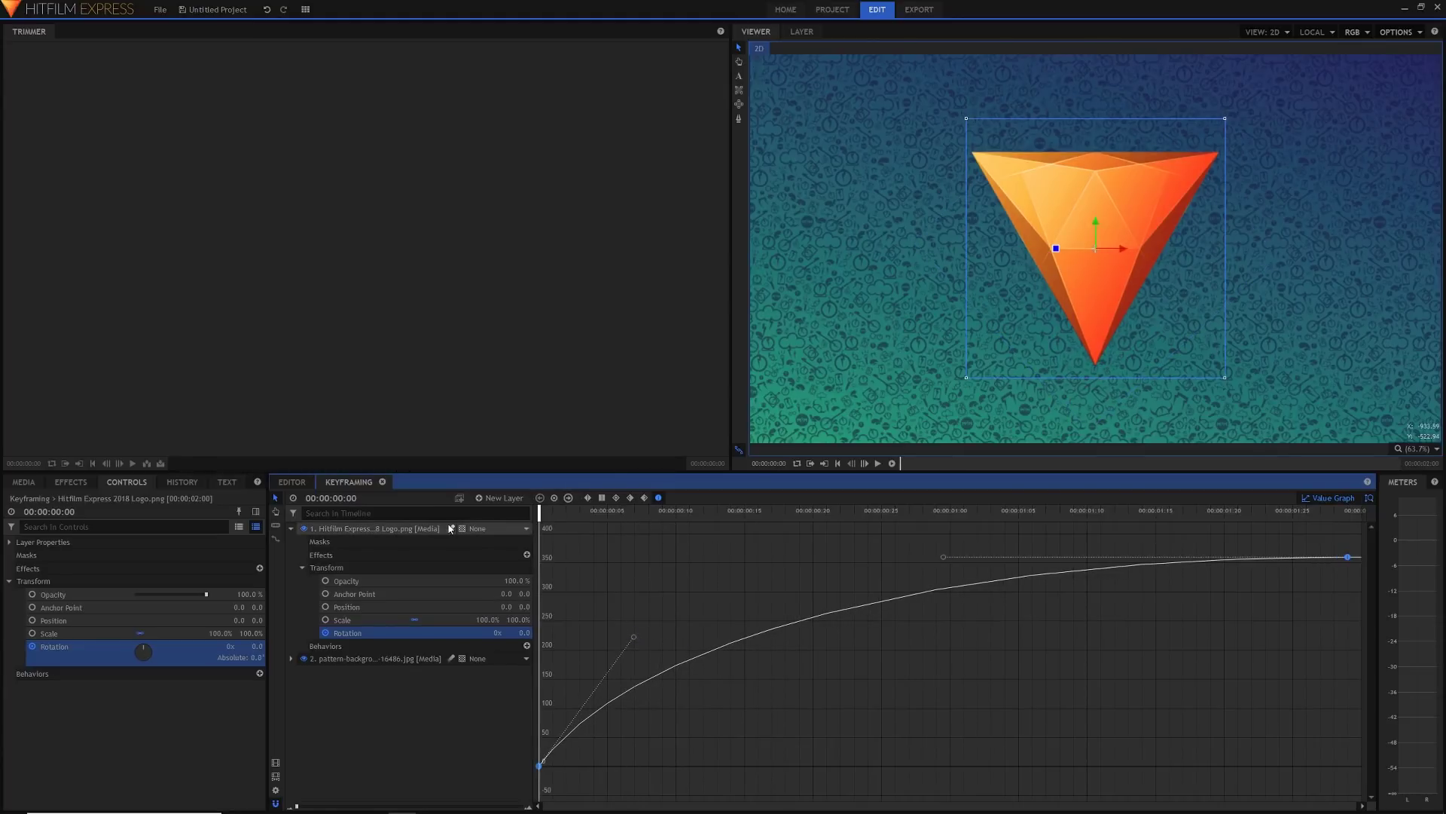
key("space")
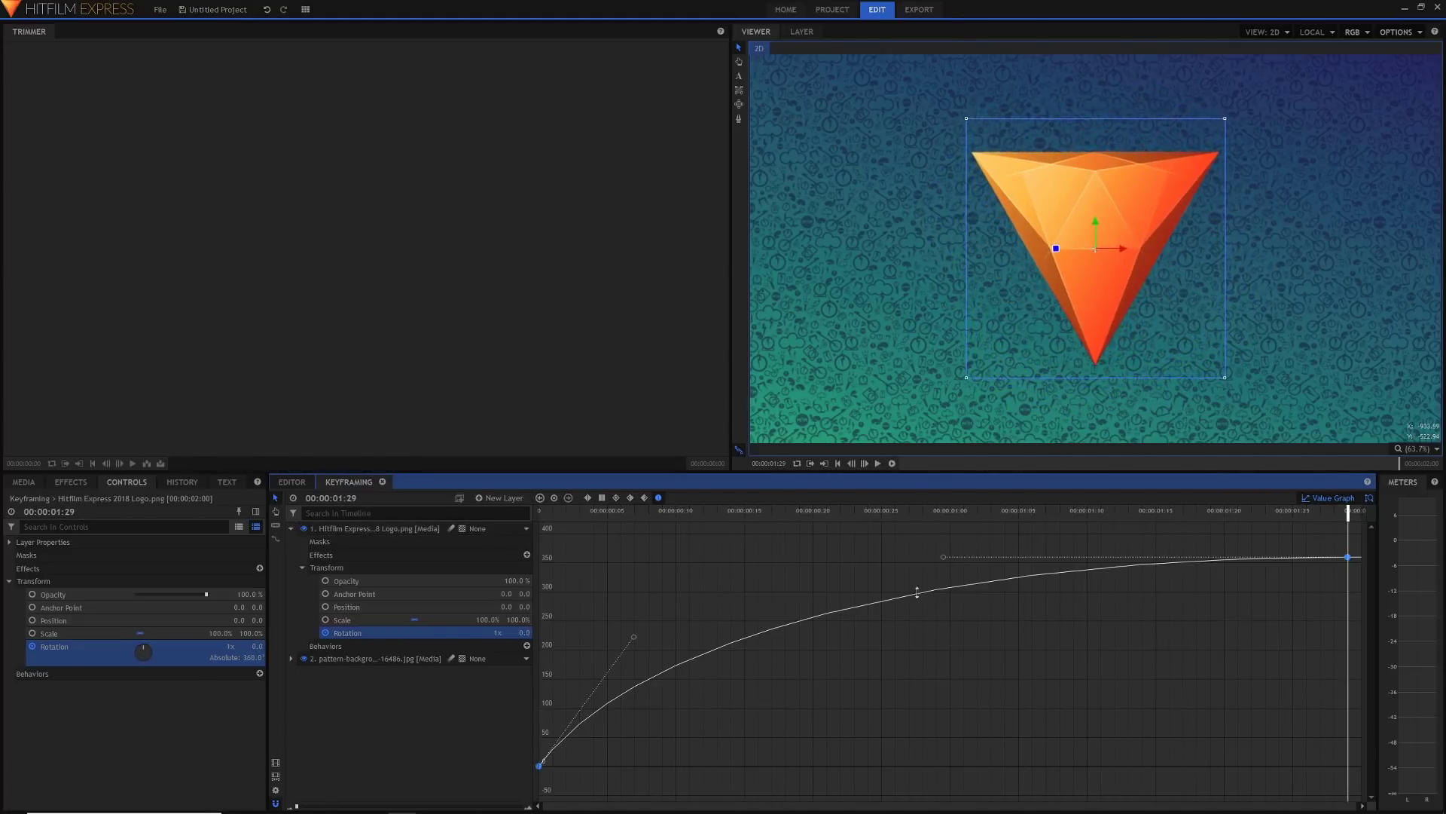
left_click_drag(941, 555, 1272, 709)
key("space")
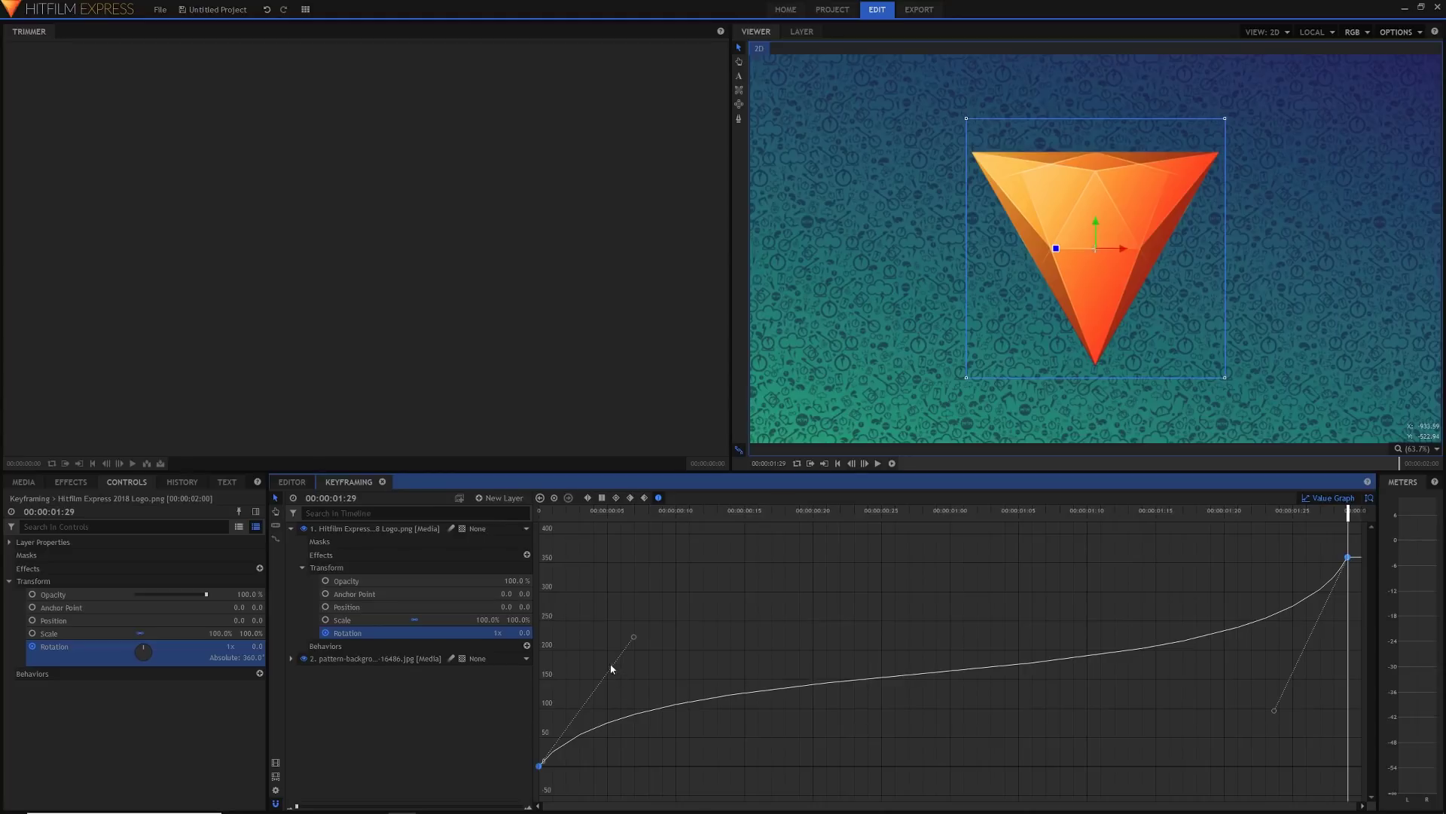
Reset the Rotation curve's handles by converting its keyframes to Linear and back to Manual Bezier, and preview the spin
left_click(587, 496)
left_click(658, 498)
key("space")
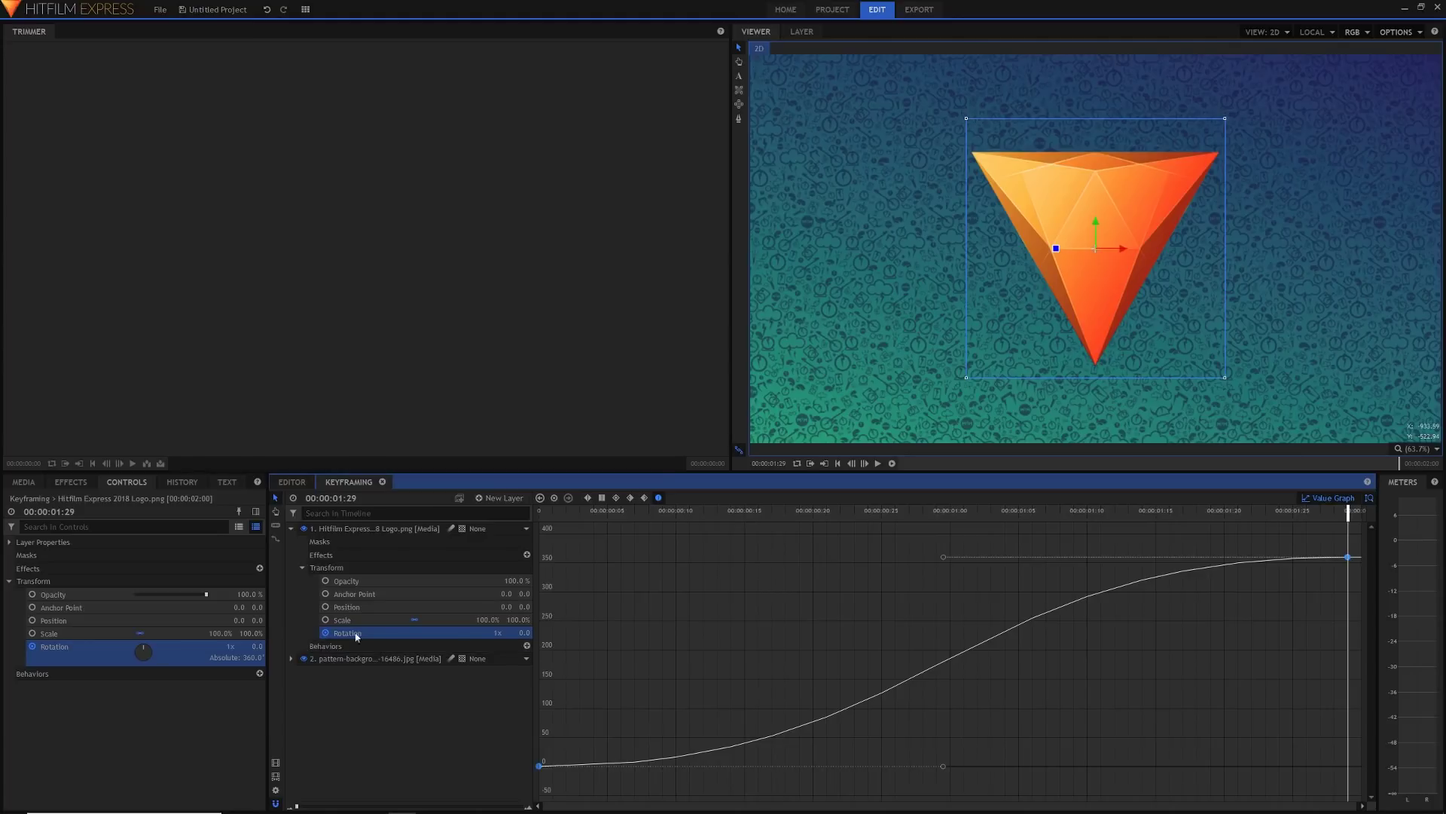
Return to the start of the composite shot and turn off Rotation keyframing, removing its keyframes
key("Home")
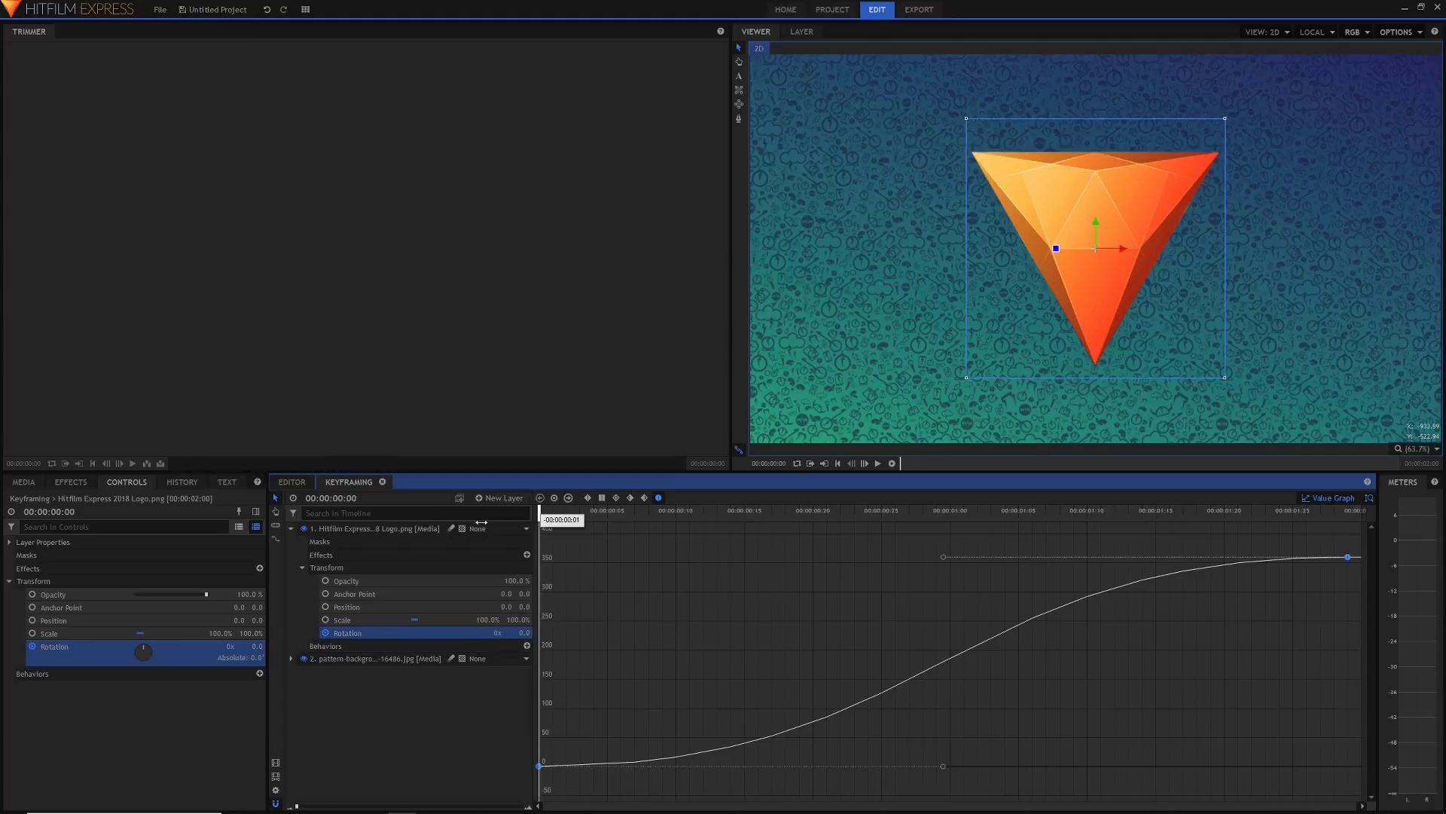
left_click(325, 633)
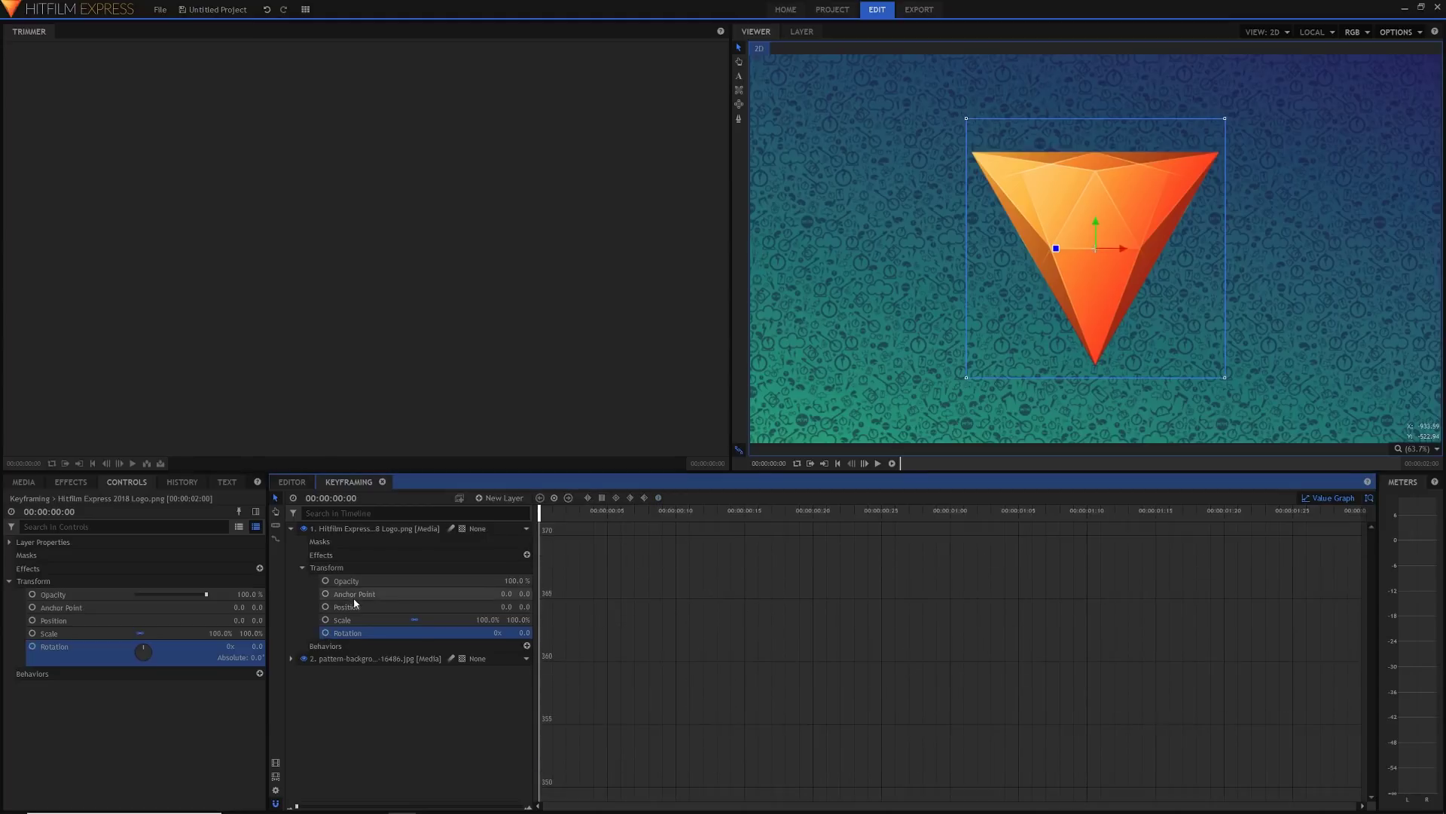
Scale the logo layer to 63% and enable Position keyframing at the first frame with the logo at about -637.5, -259.1
left_click_drag(487, 619, 454, 619)
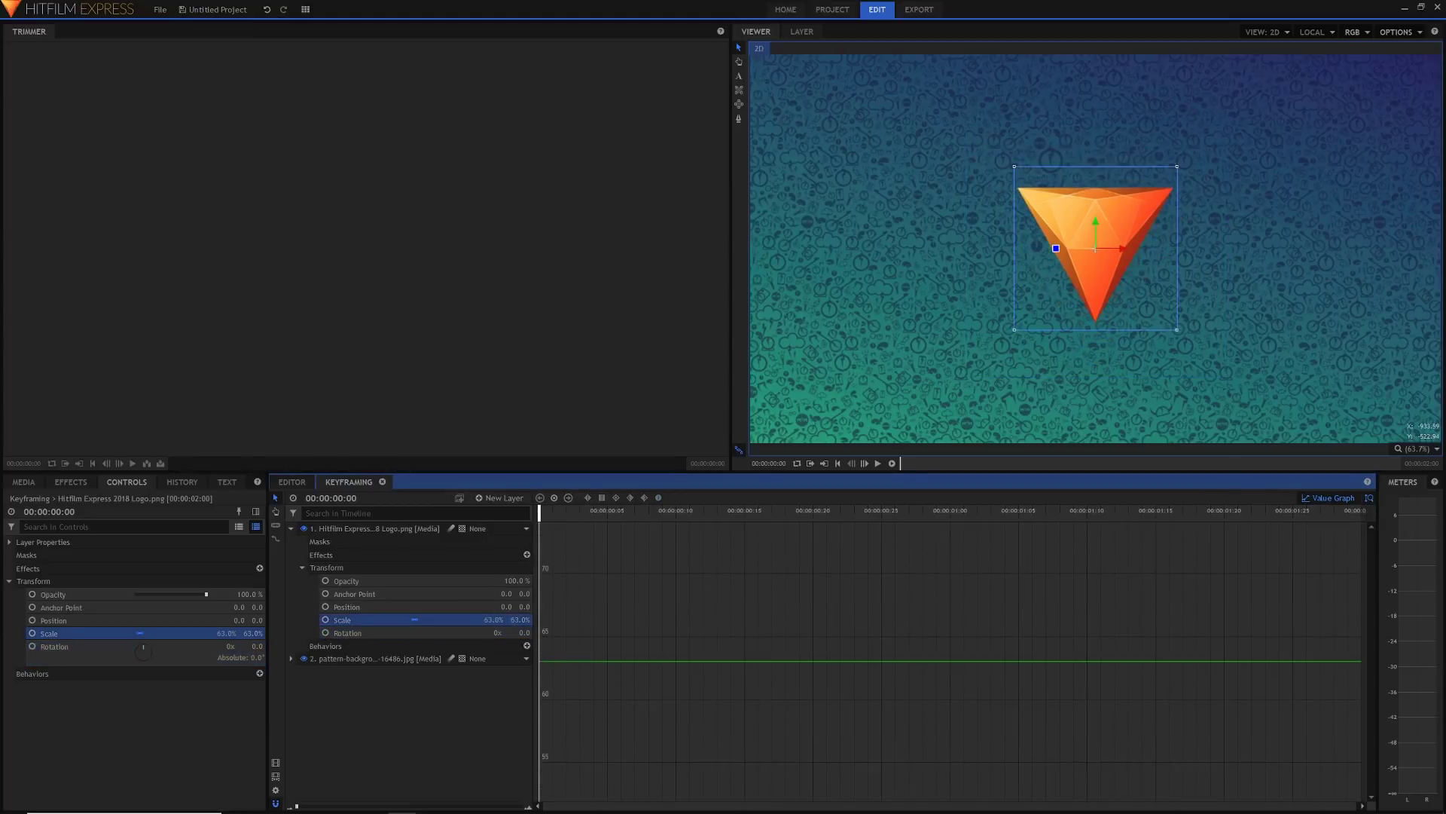
left_click(356, 605)
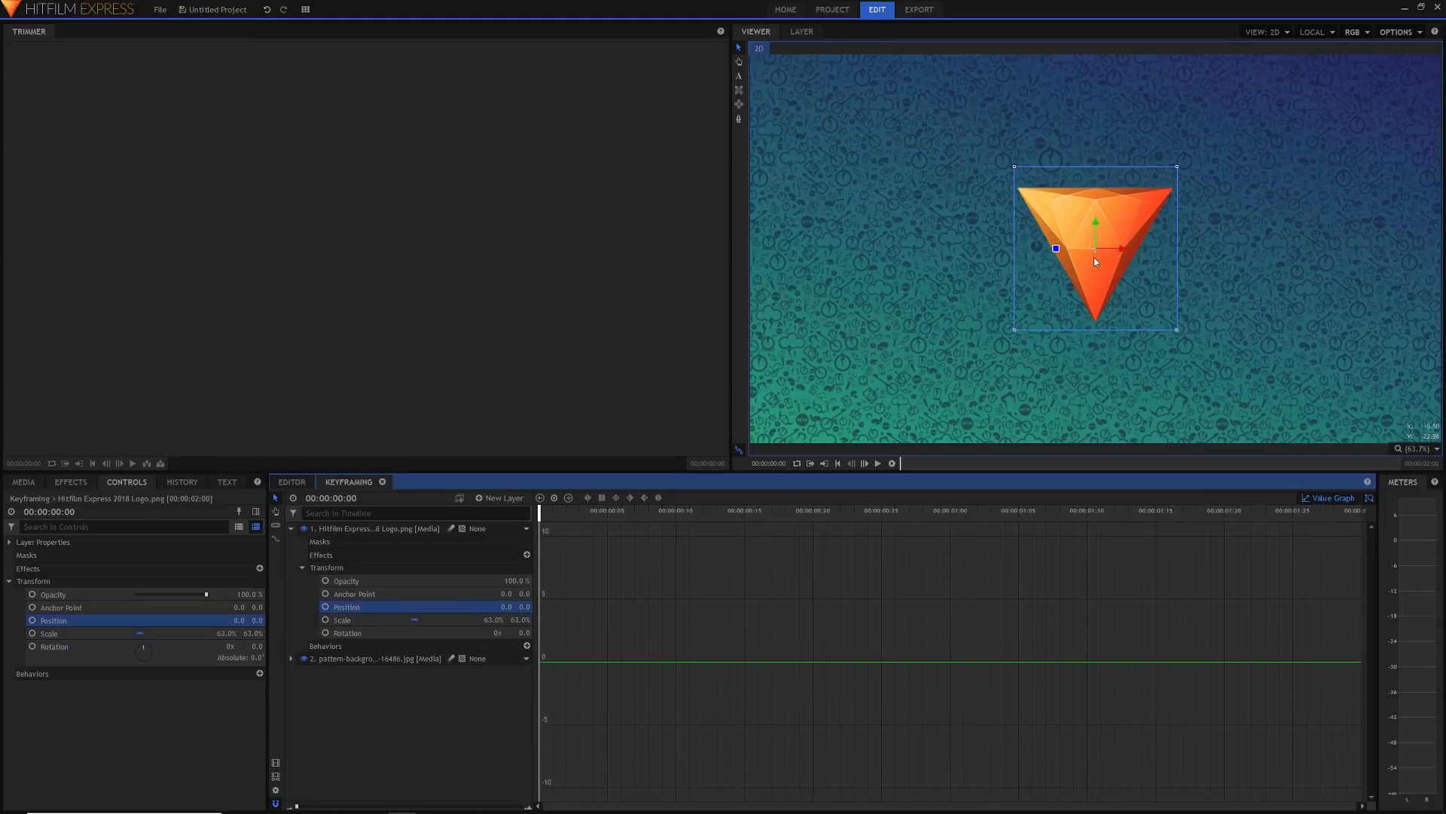
left_click_drag(1094, 252, 1336, 157)
left_click(325, 607)
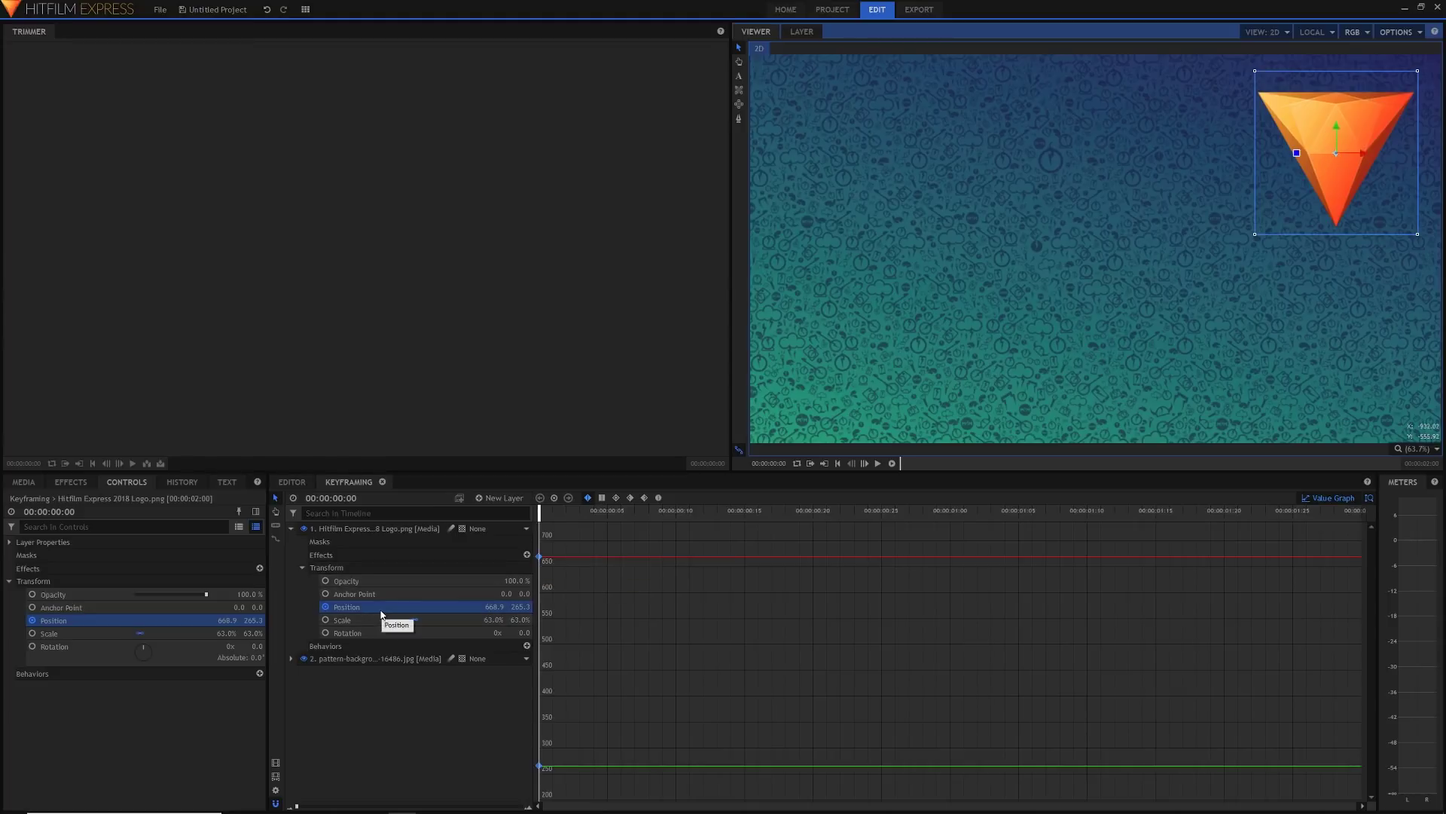
key("ctrl+z")
Add a second Position keyframe at 00:00:01:29 with the logo at about 672.1, 271.6, and select both keyframes to inspect the motion path
left_click(1348, 513)
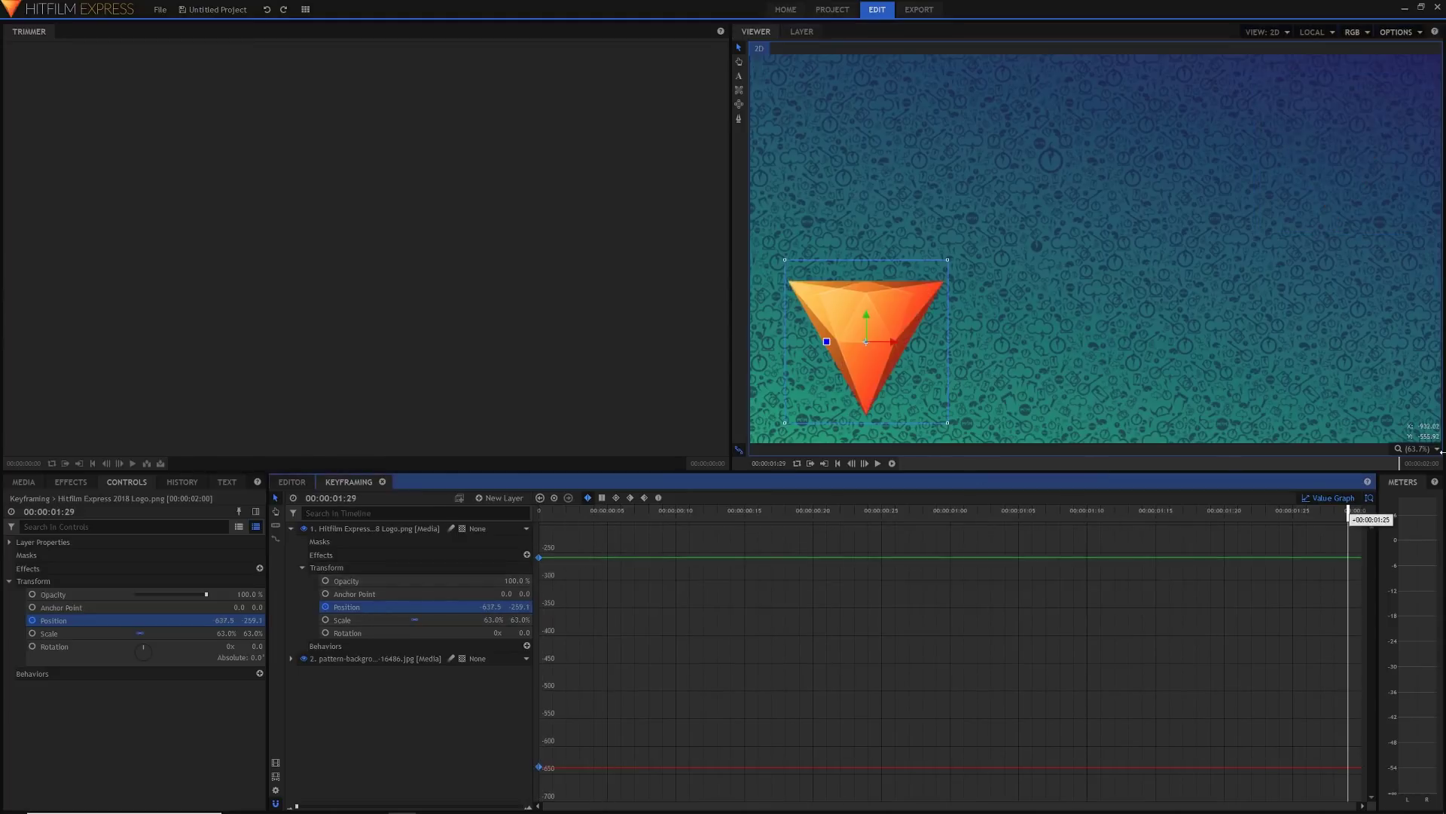
left_click_drag(870, 342, 1337, 156)
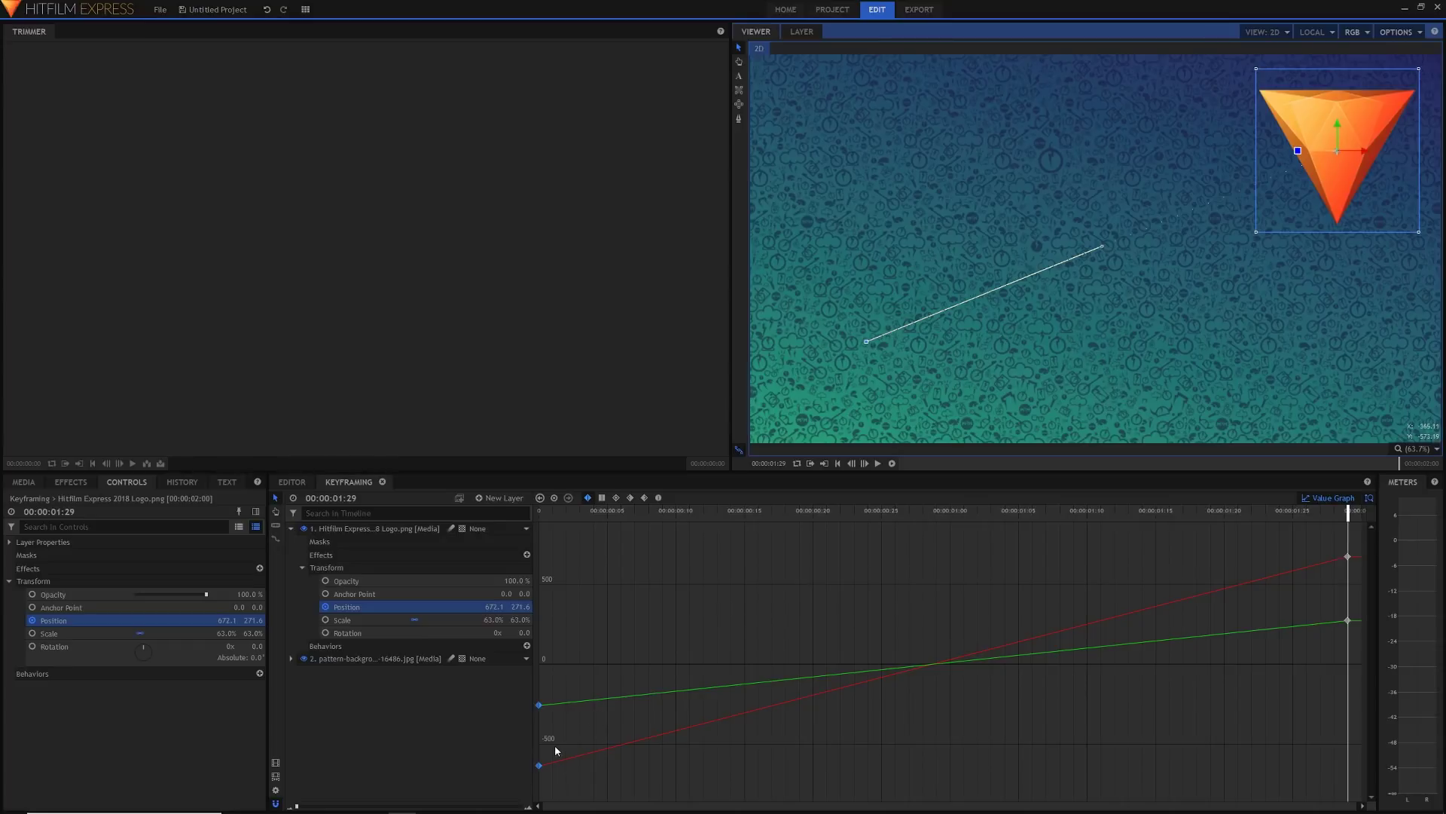
left_click(533, 766)
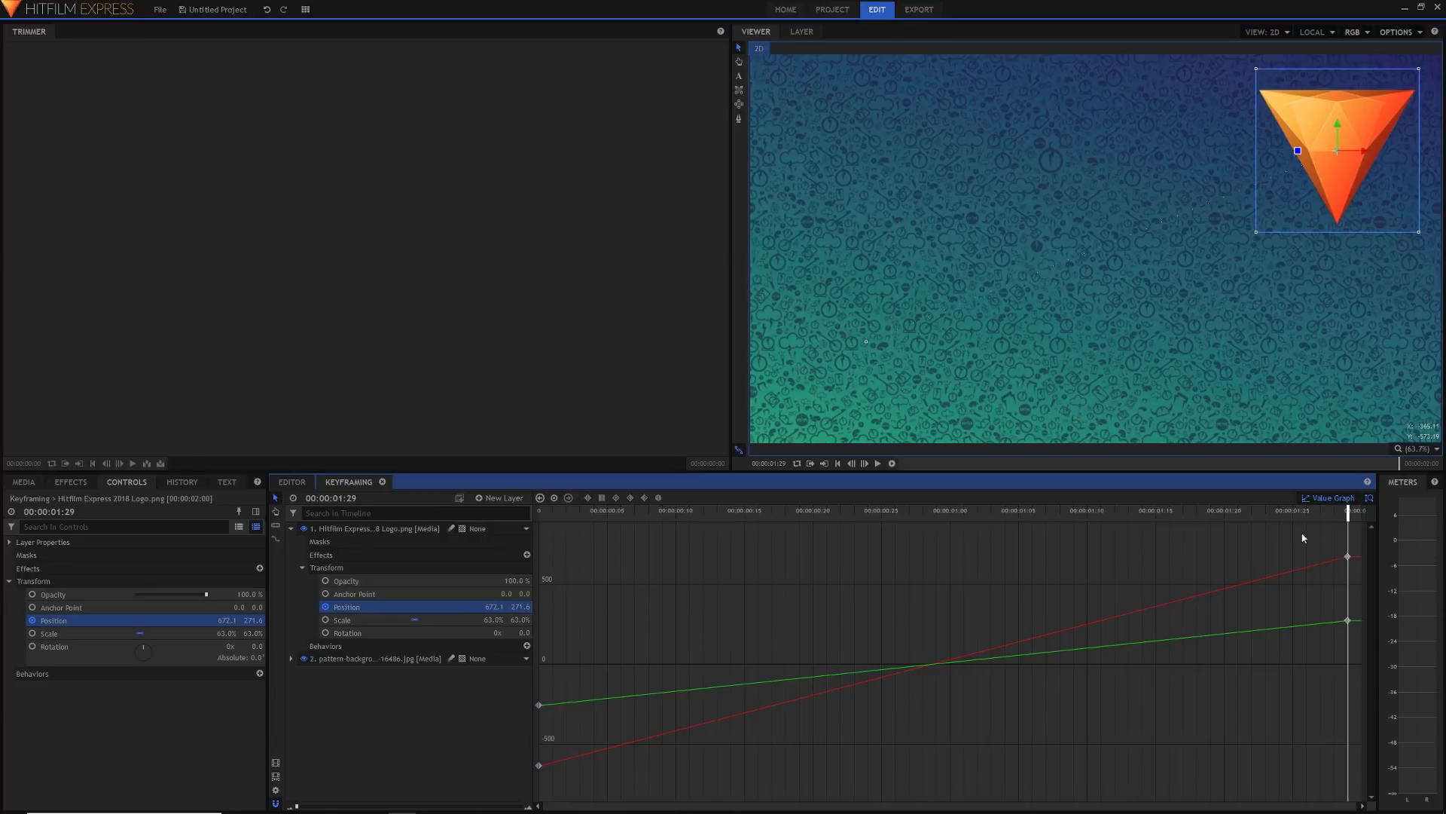
left_click_drag(1354, 544, 500, 775)
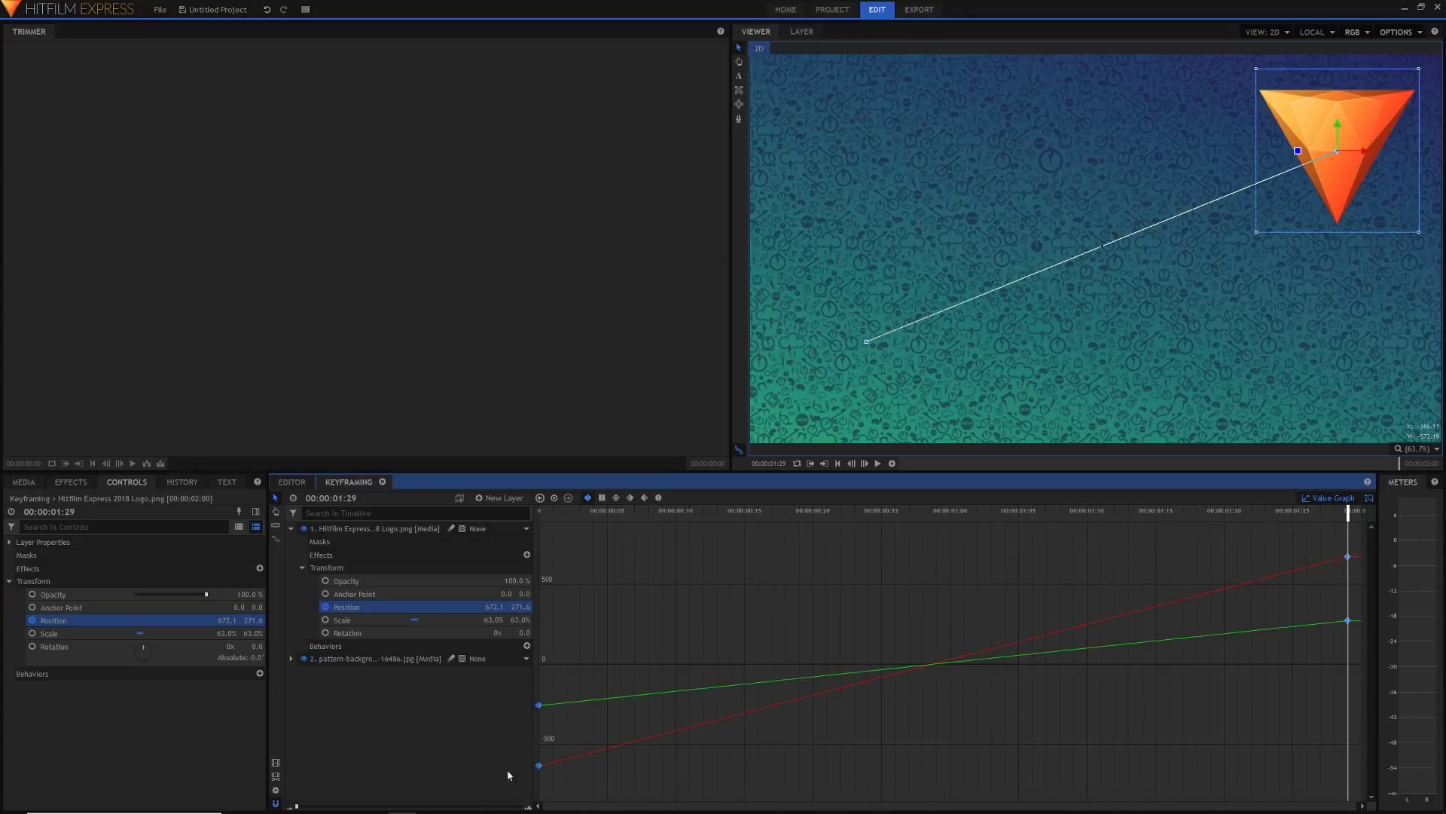
right_click(538, 707)
left_click(883, 603)
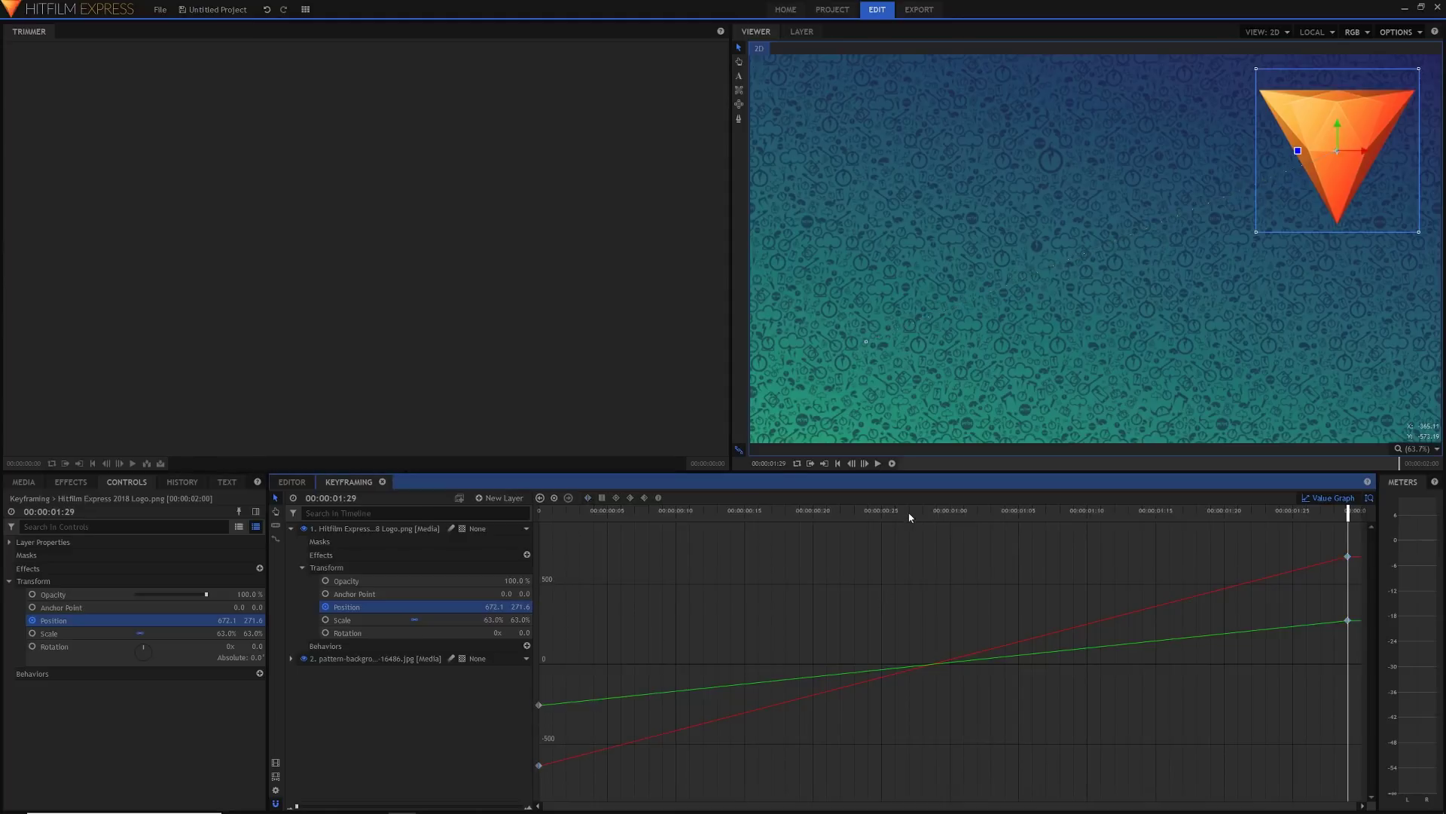
Lower the final Position keyframe to about -219.8 vertically, add one at 00:00:00:27 near the frame's upper edge, and preview the arc
left_click(910, 511)
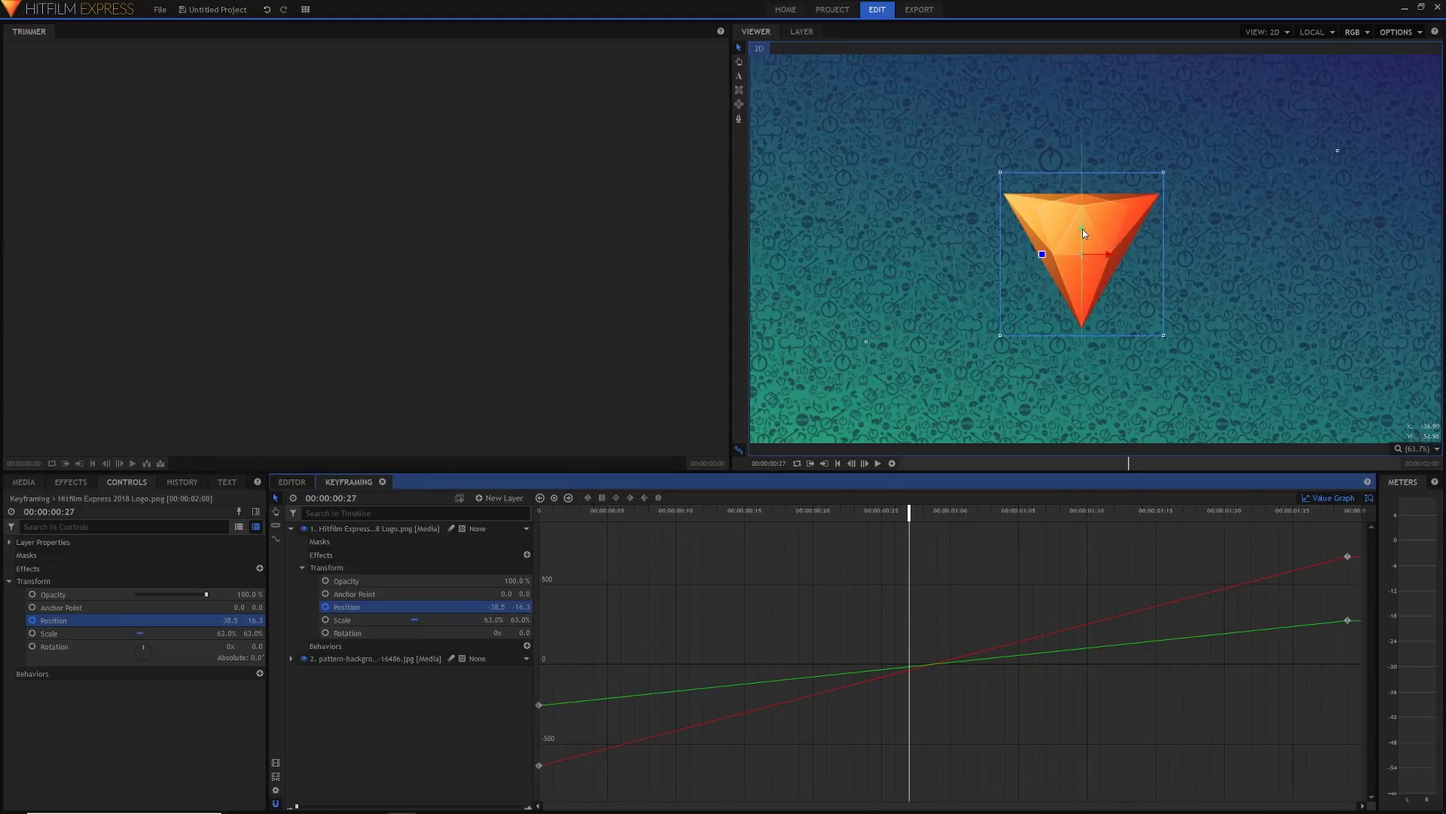
left_click(1349, 511)
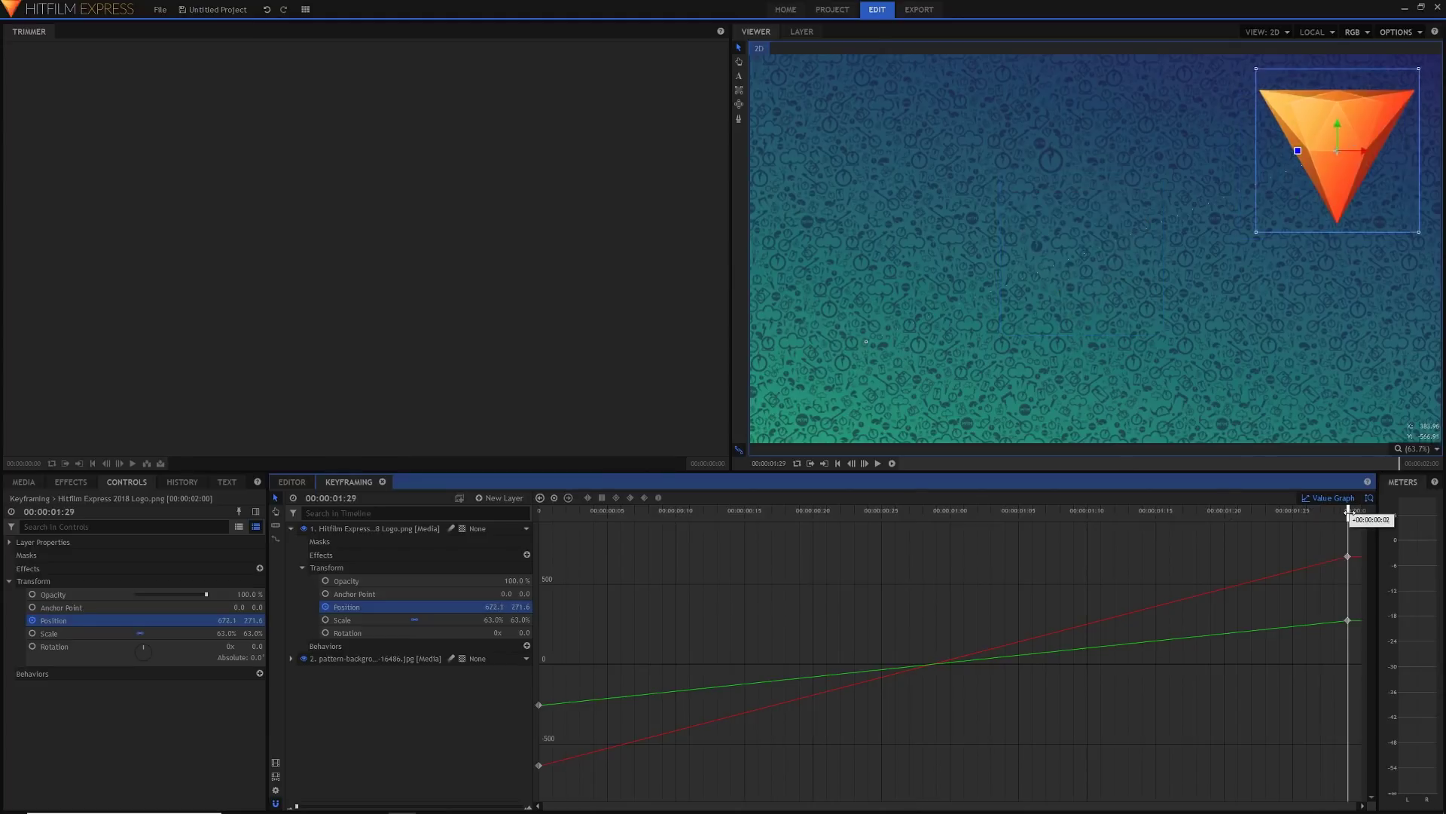
left_click_drag(1336, 117, 1318, 304)
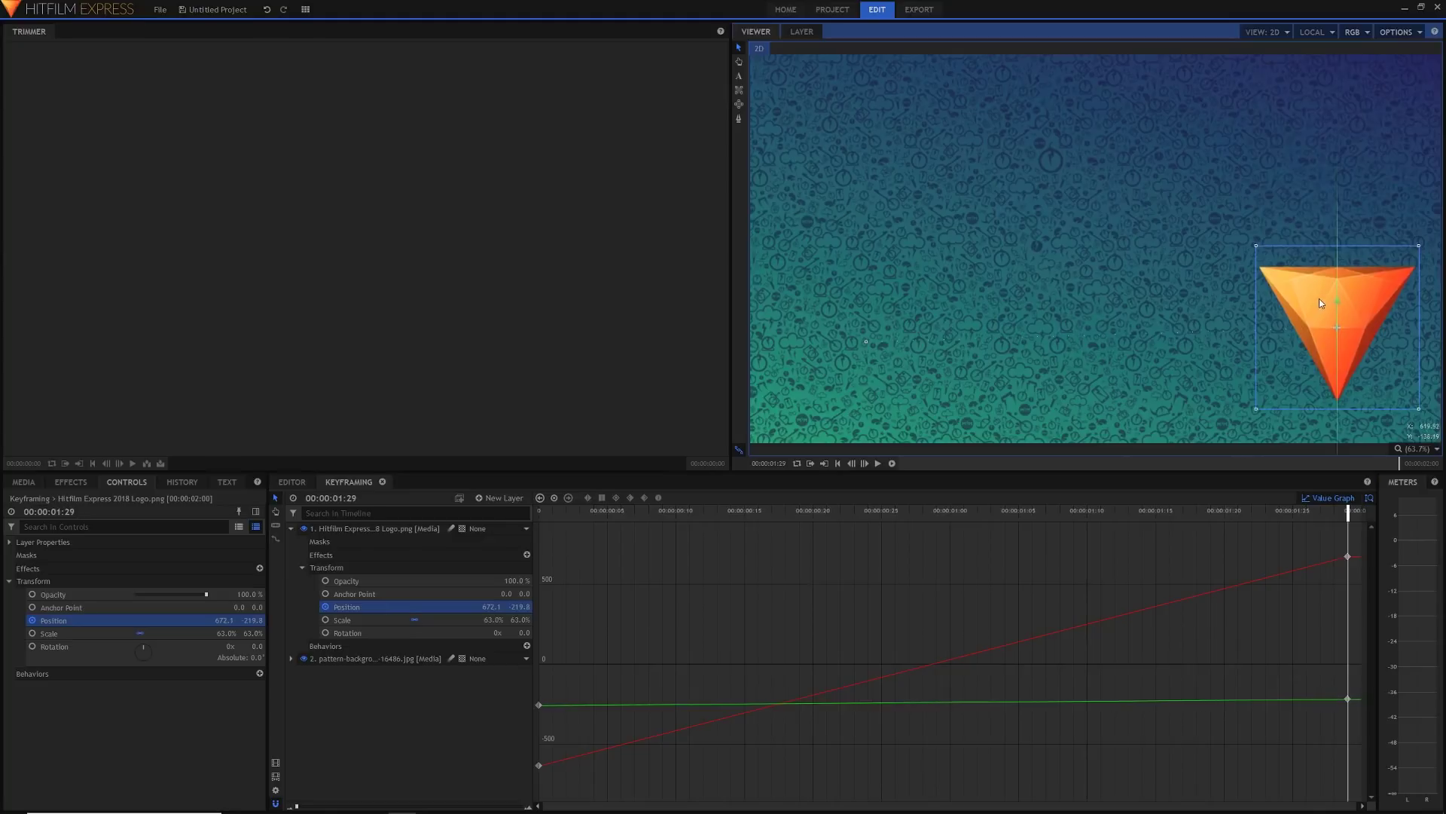
left_click(908, 512)
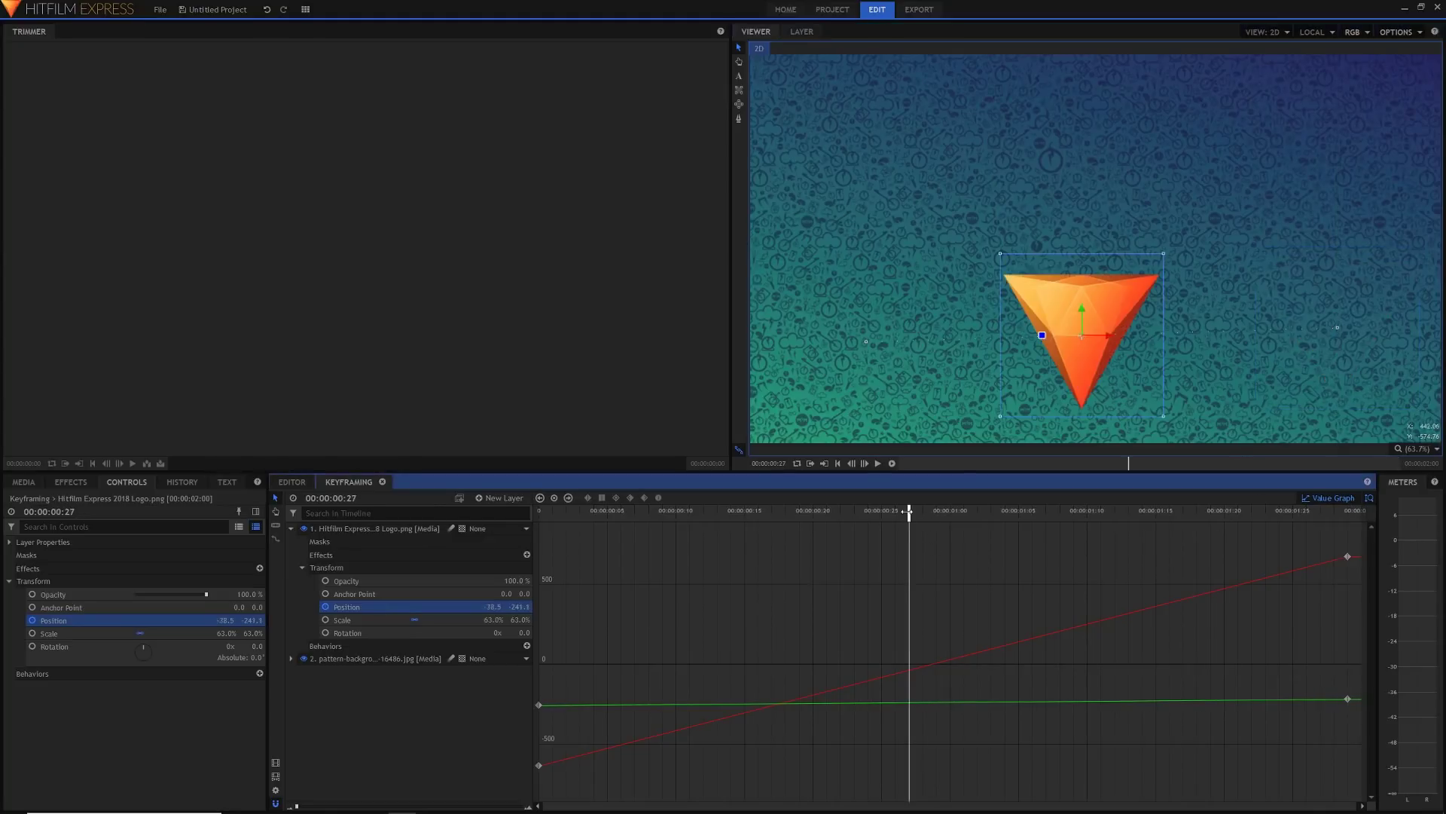
left_click_drag(1083, 308, 1080, 126)
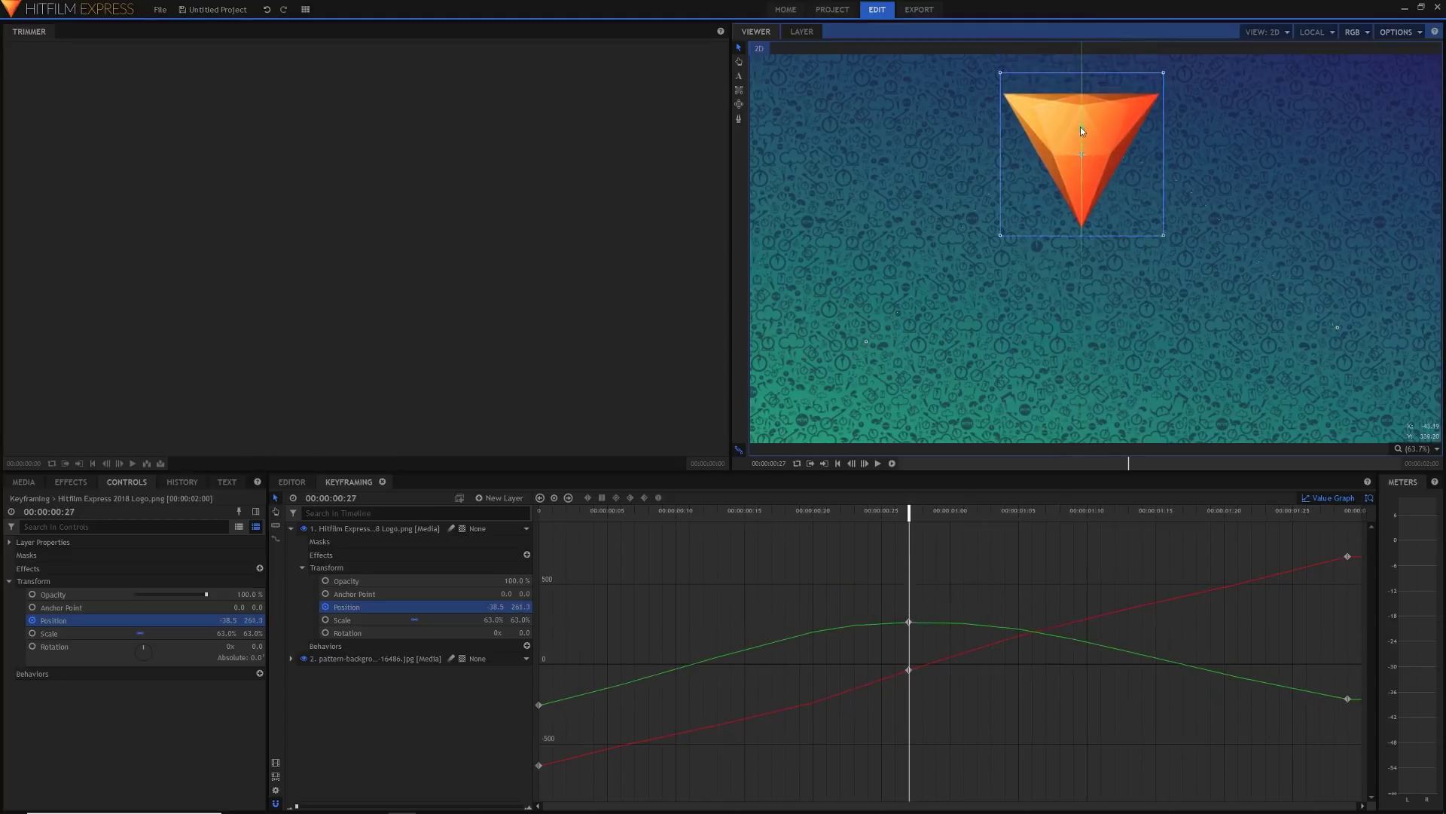
left_click_drag(614, 512, 539, 512)
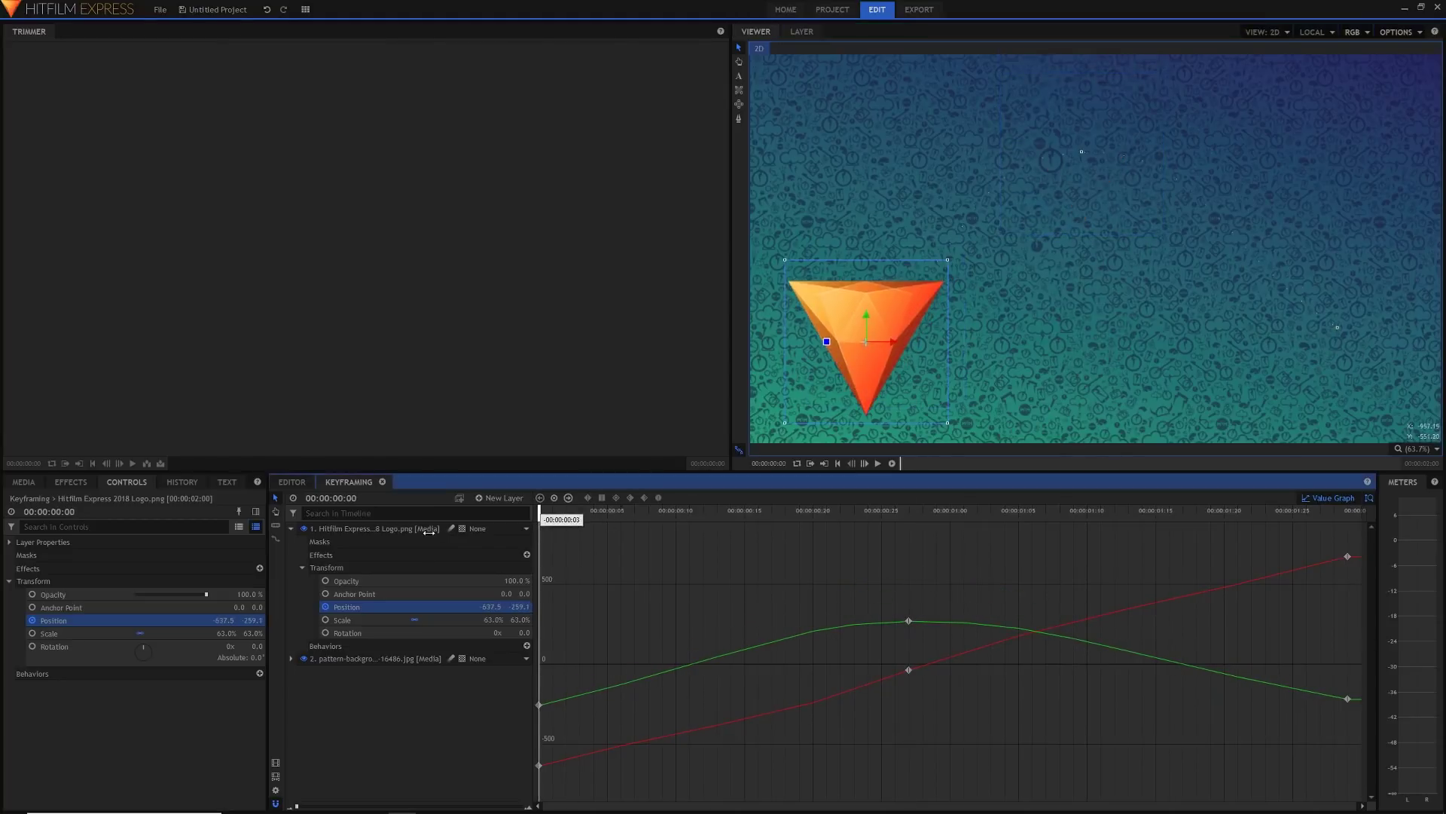
key("space")
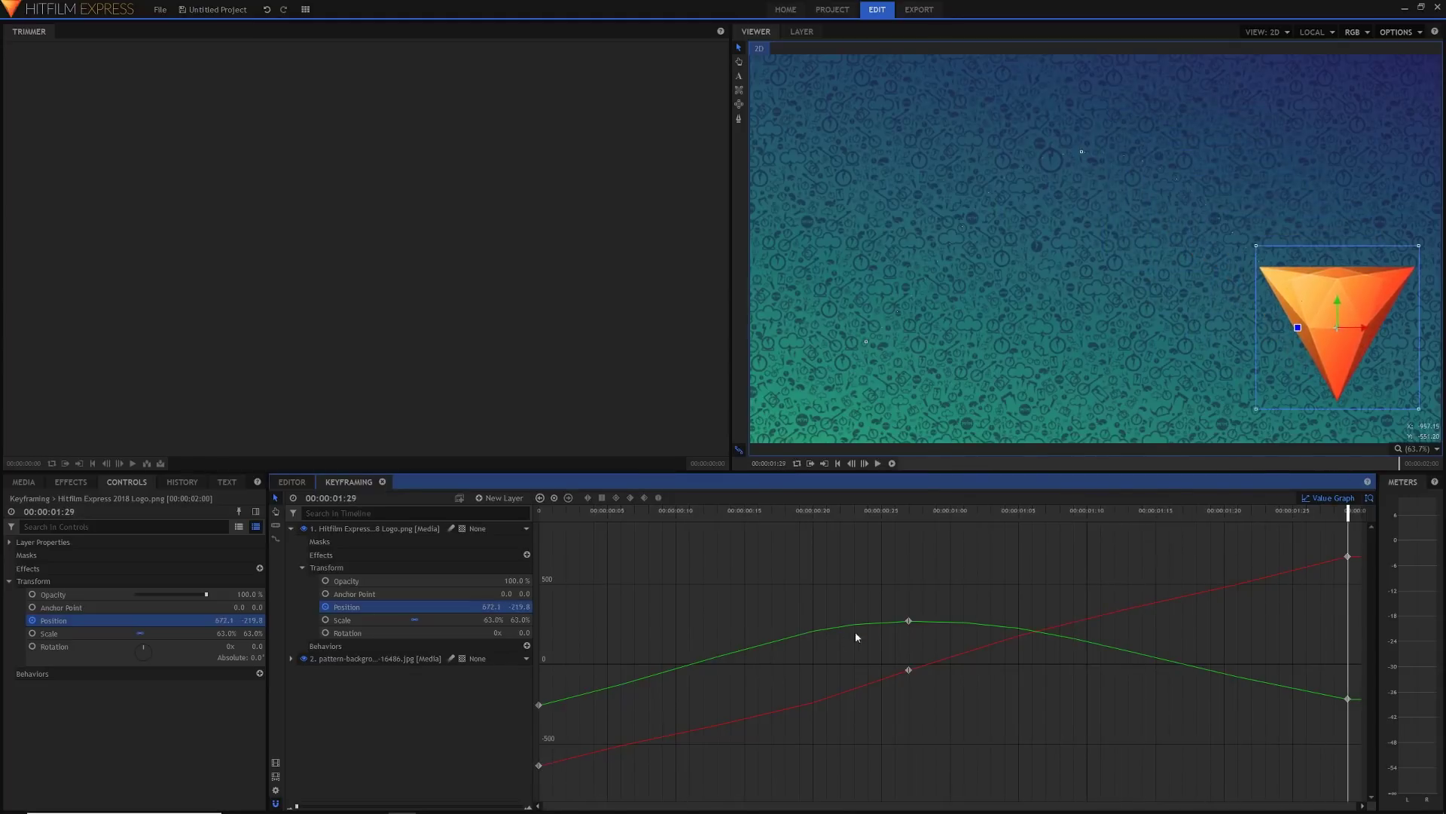
Switch the spatial interpolation of all three Position keyframes to Linear and back to a curved path with Manual Bezier
left_click_drag(1351, 541, 537, 795)
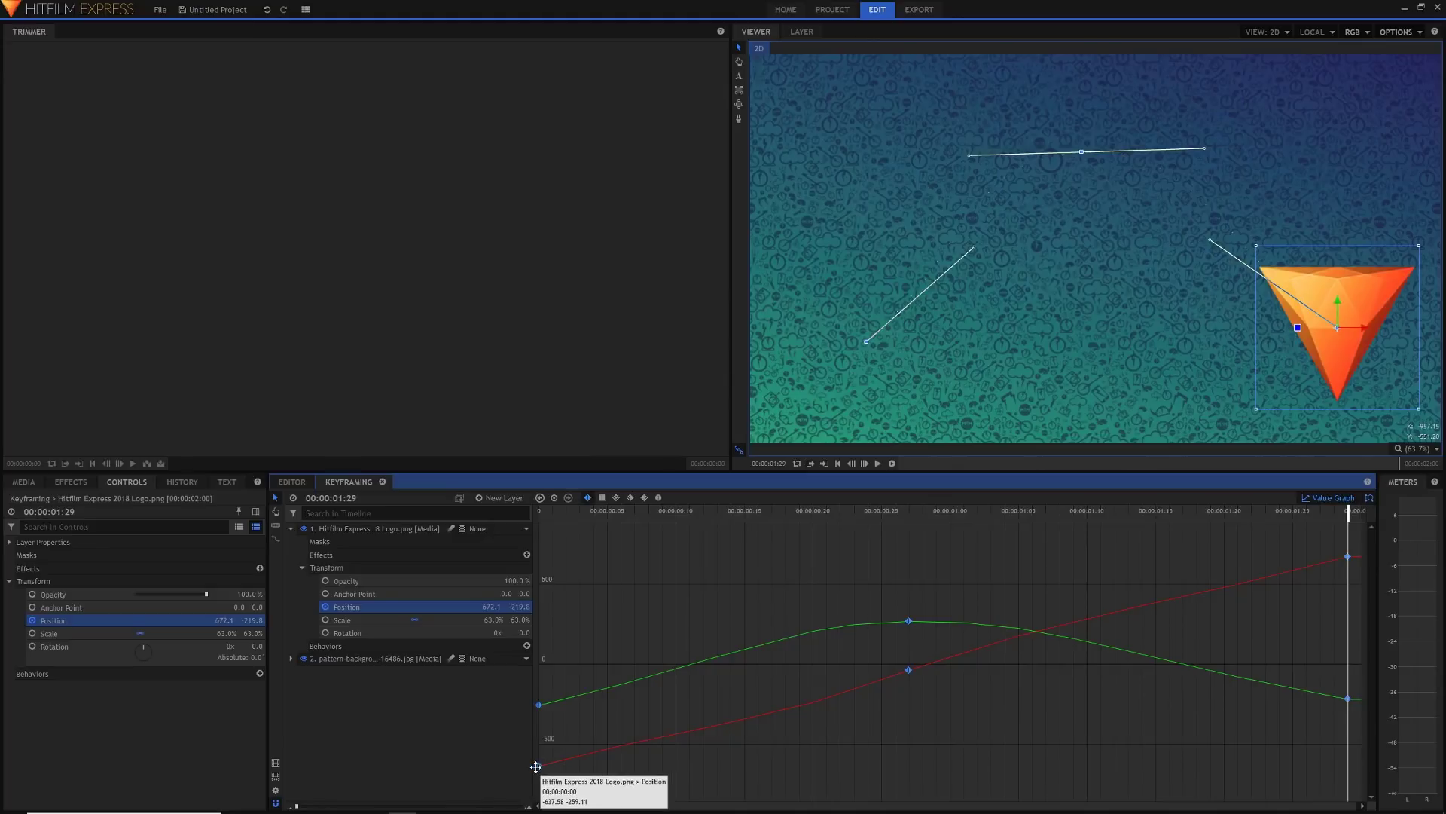
right_click(538, 763)
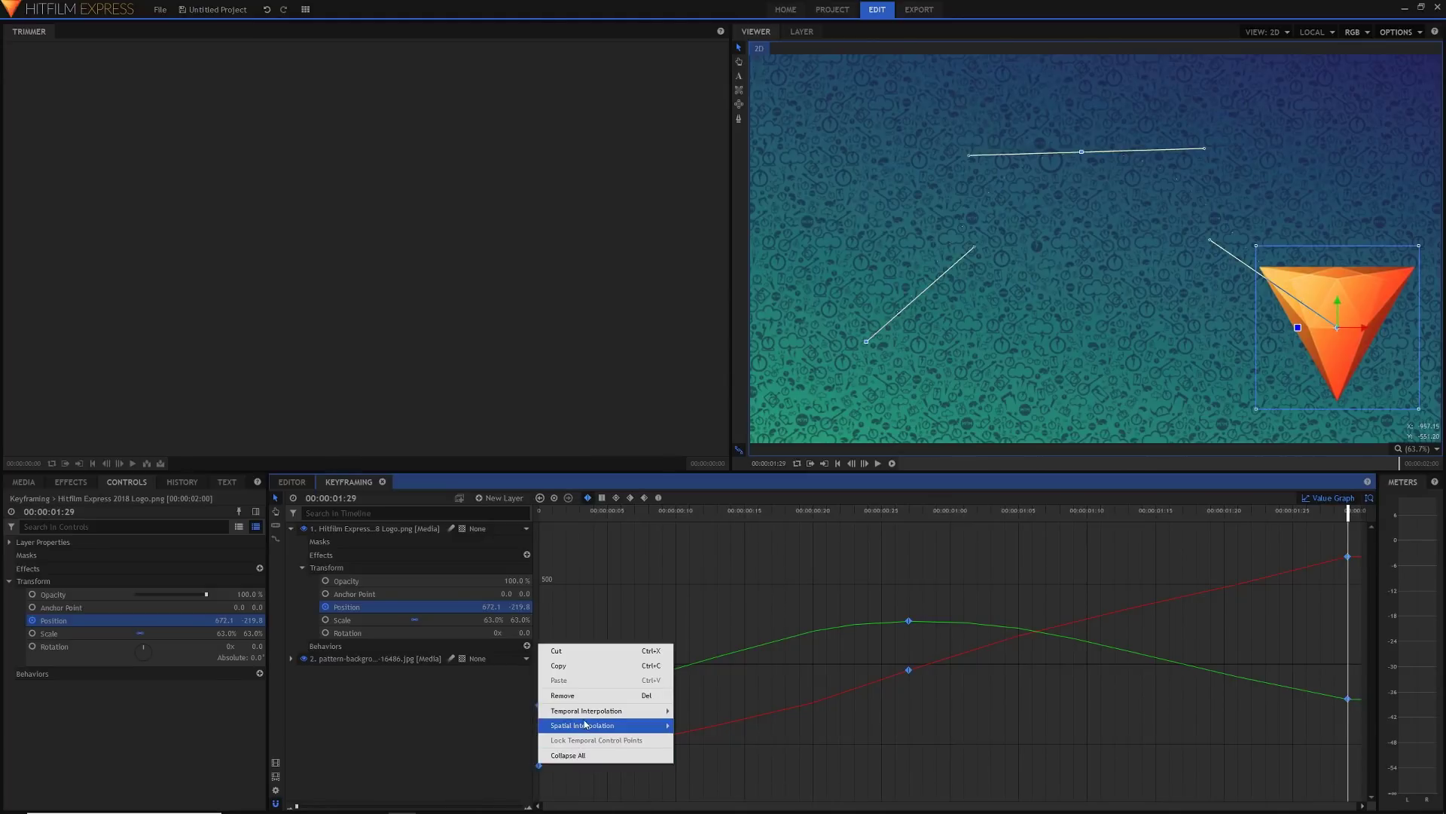
mouse_move(666, 731)
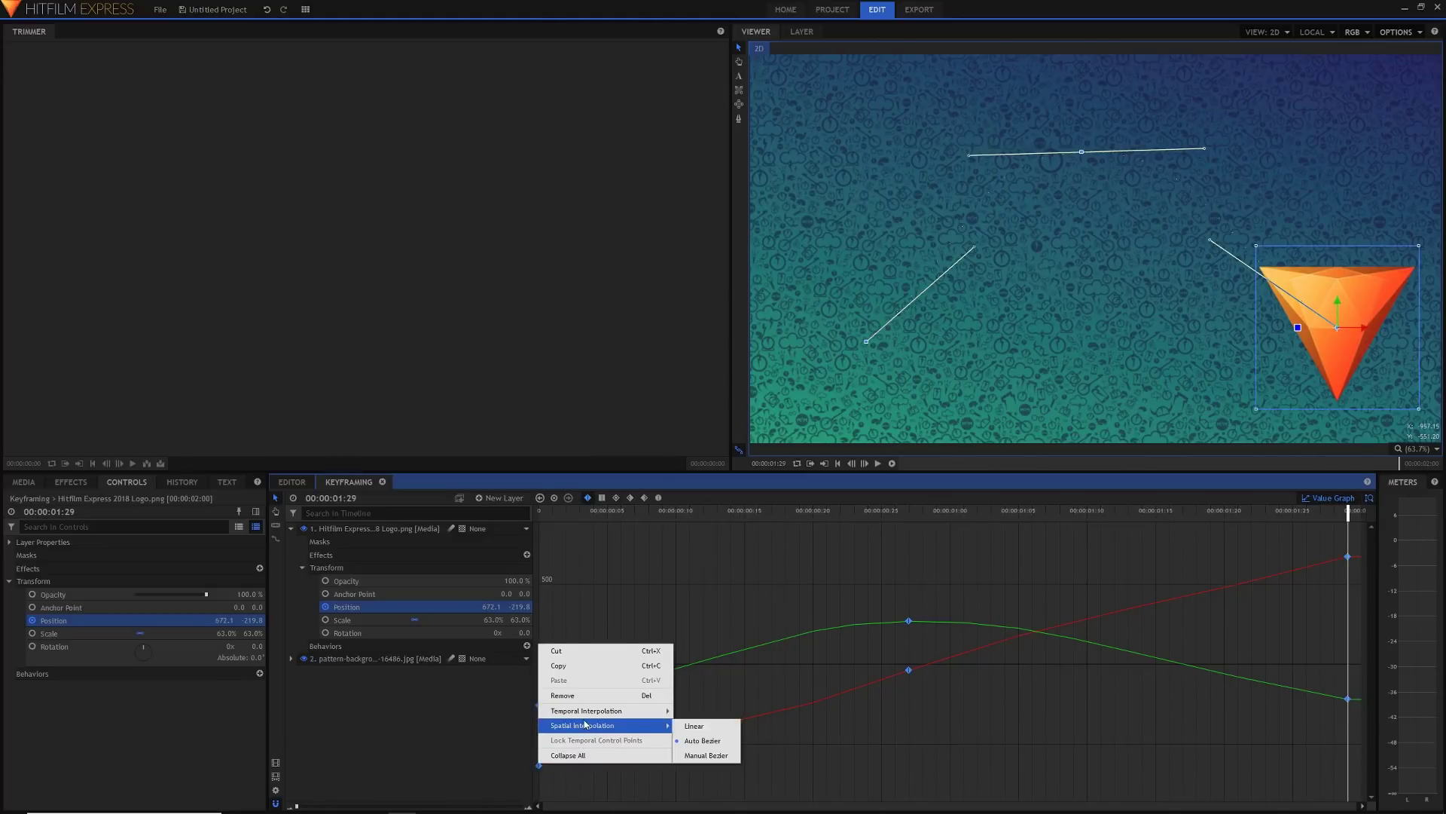
left_click(693, 711)
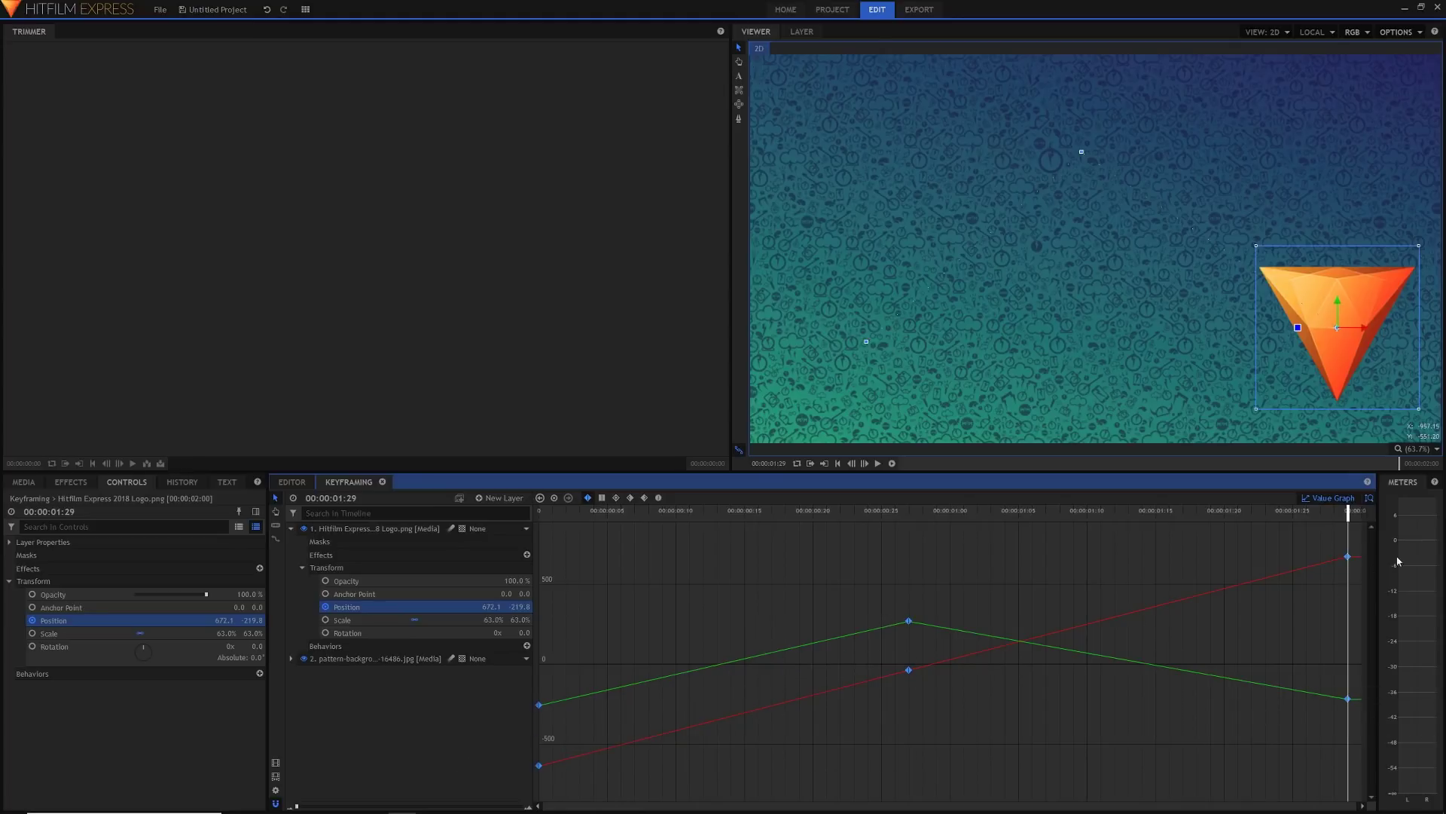
right_click(538, 765)
mouse_move(590, 730)
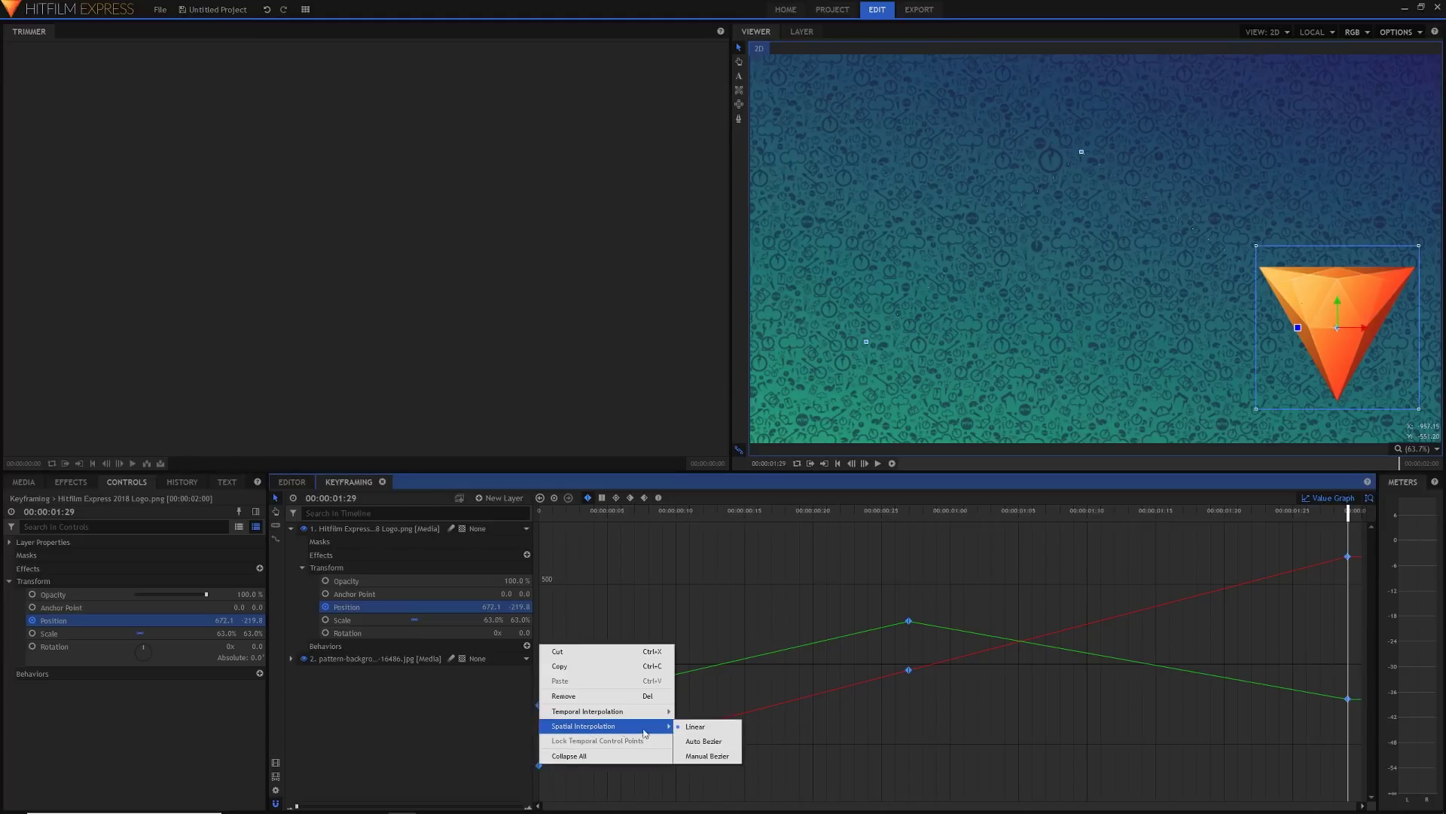
left_click(708, 756)
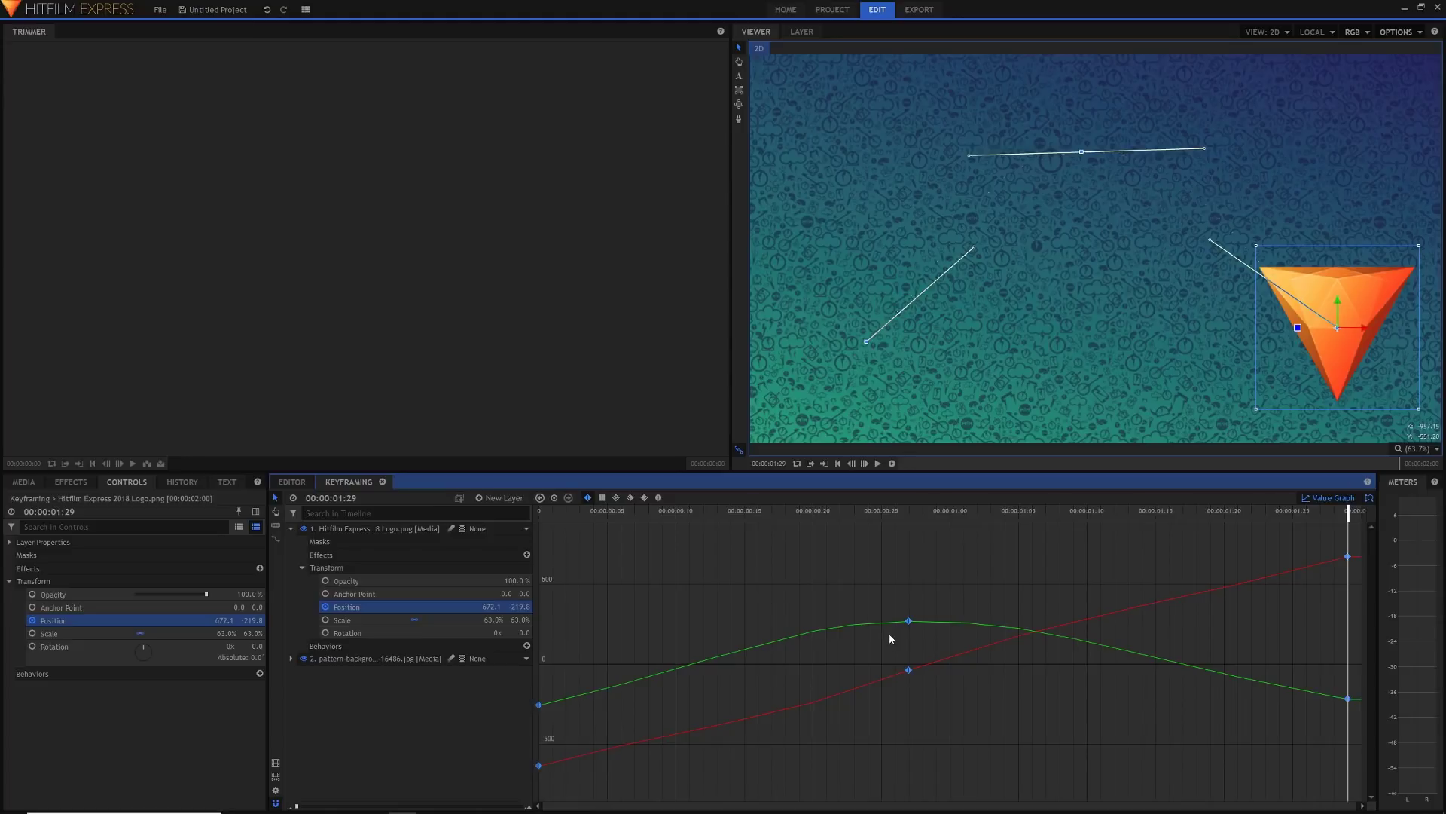
Set the temporal interpolation of all three Position keyframes to Manual Bezier and preview the motion from the start
left_click(799, 511)
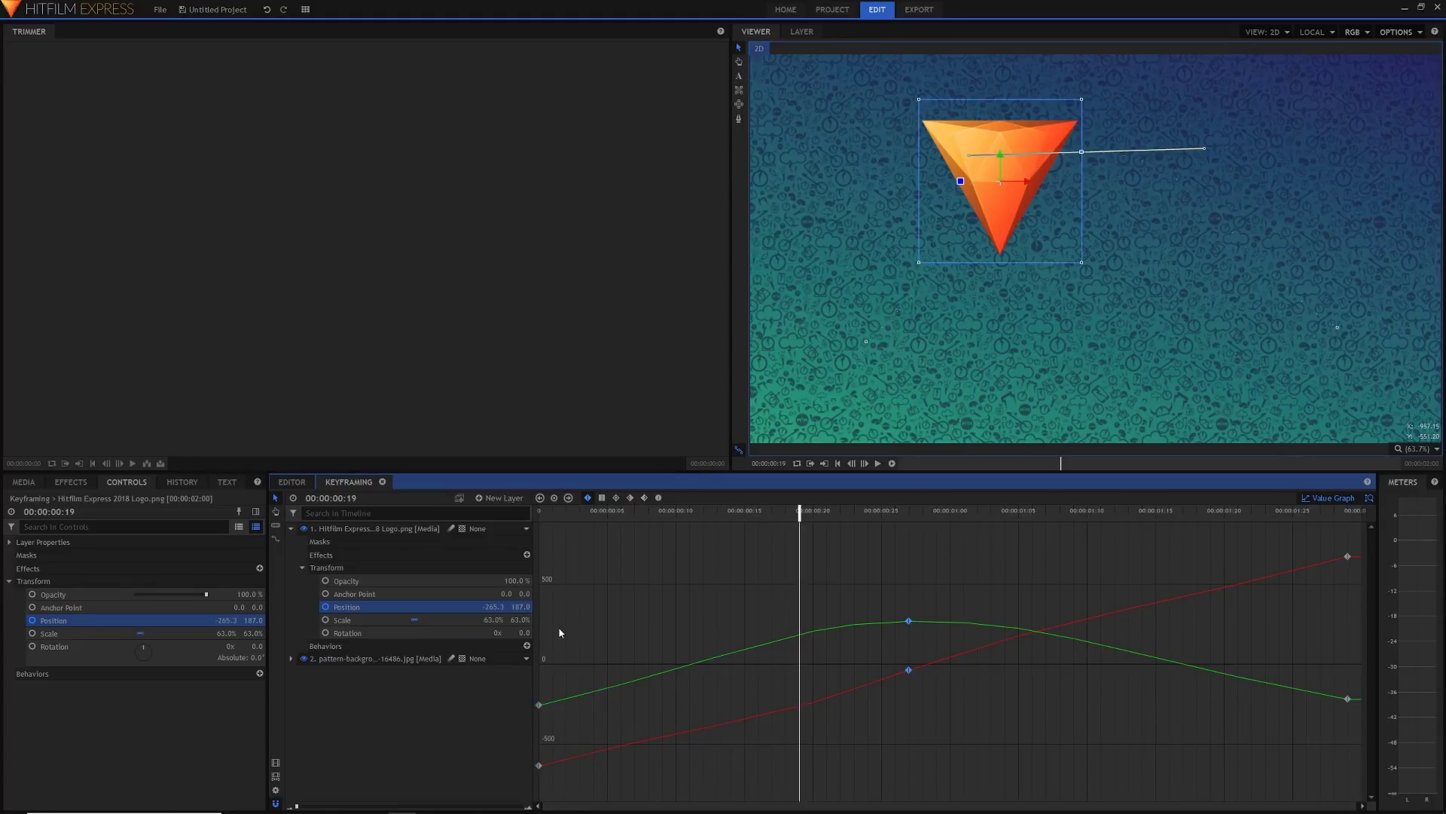
left_click_drag(542, 534, 1433, 797)
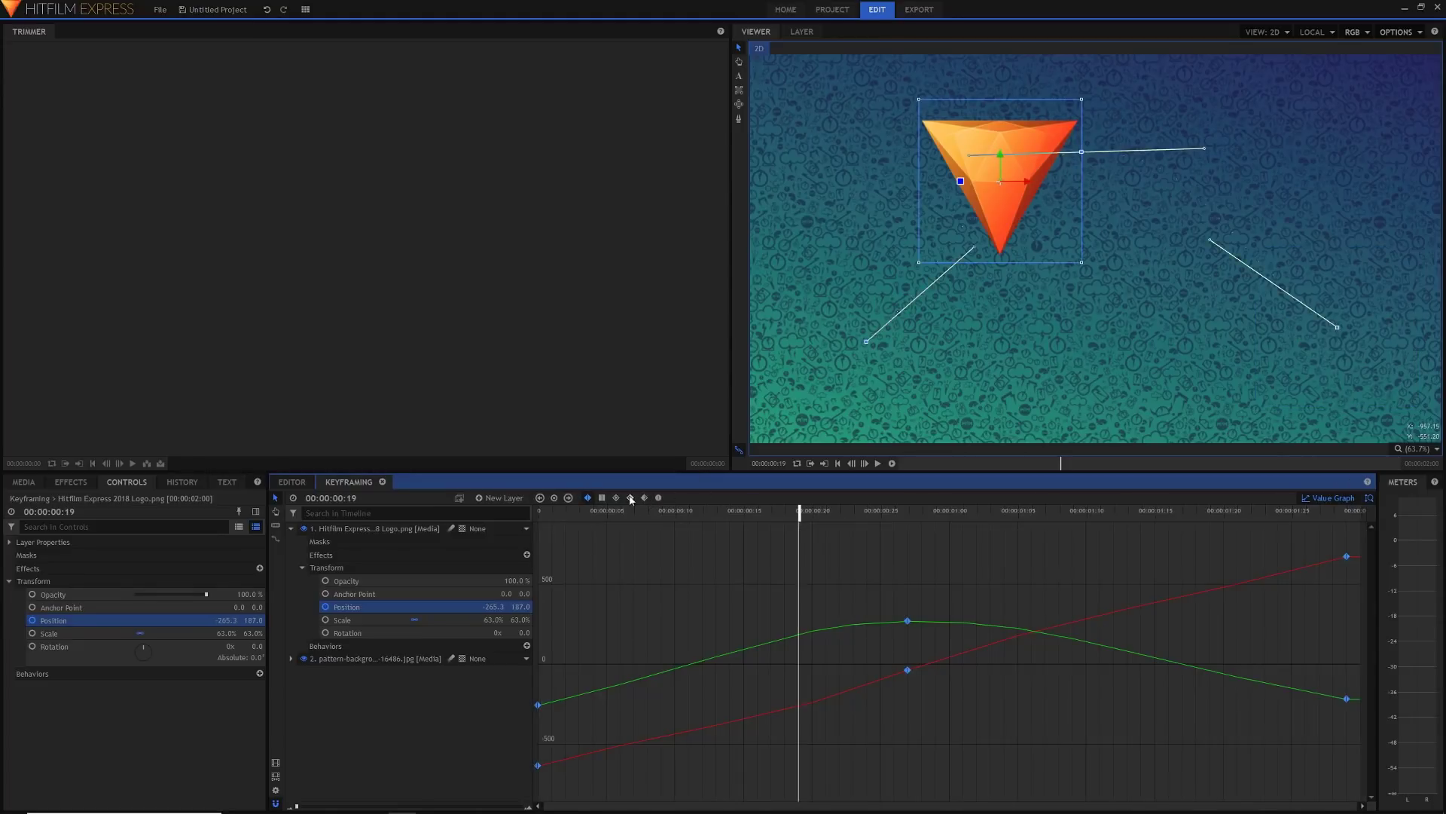
left_click(657, 498)
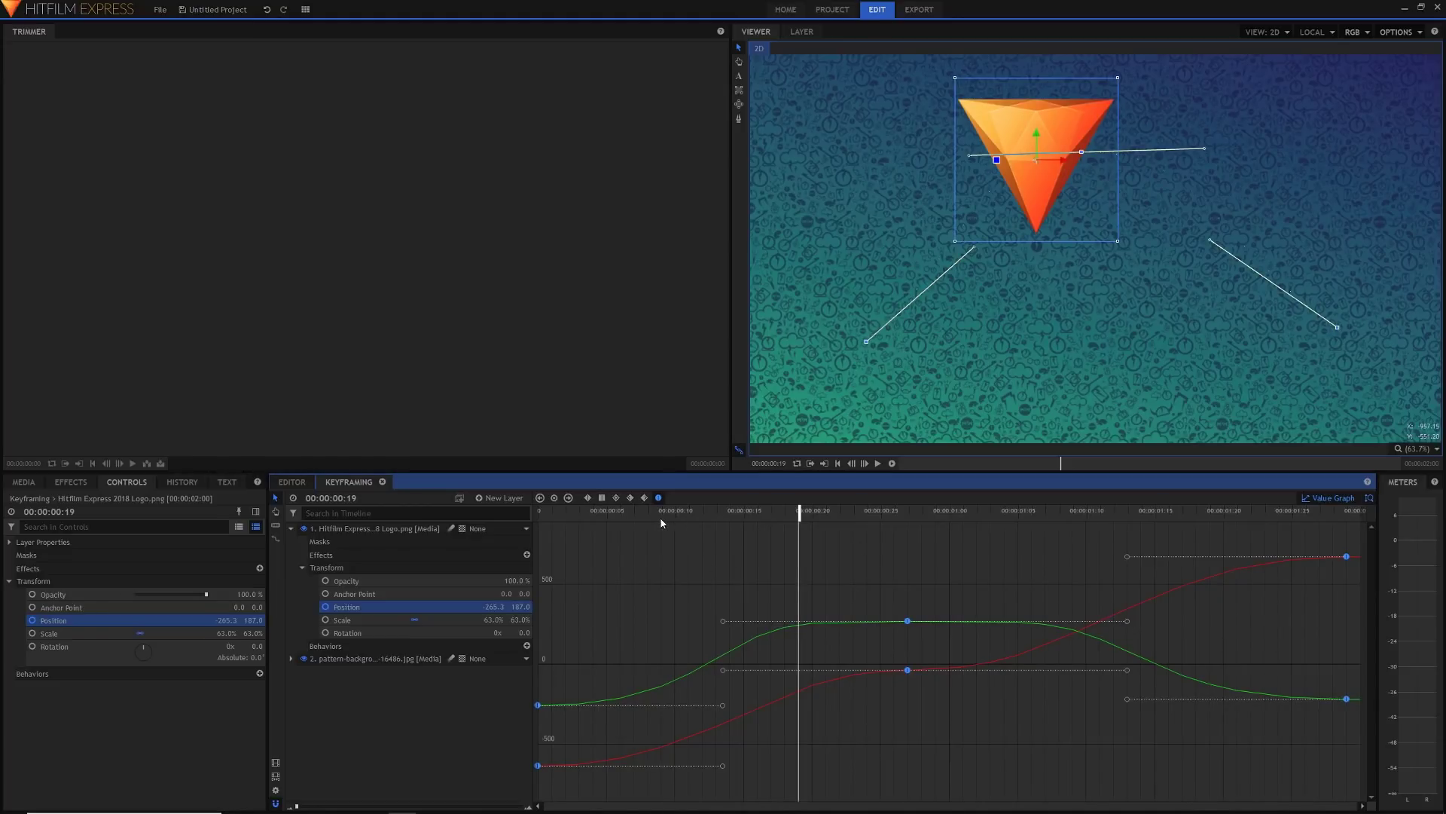
key("Home")
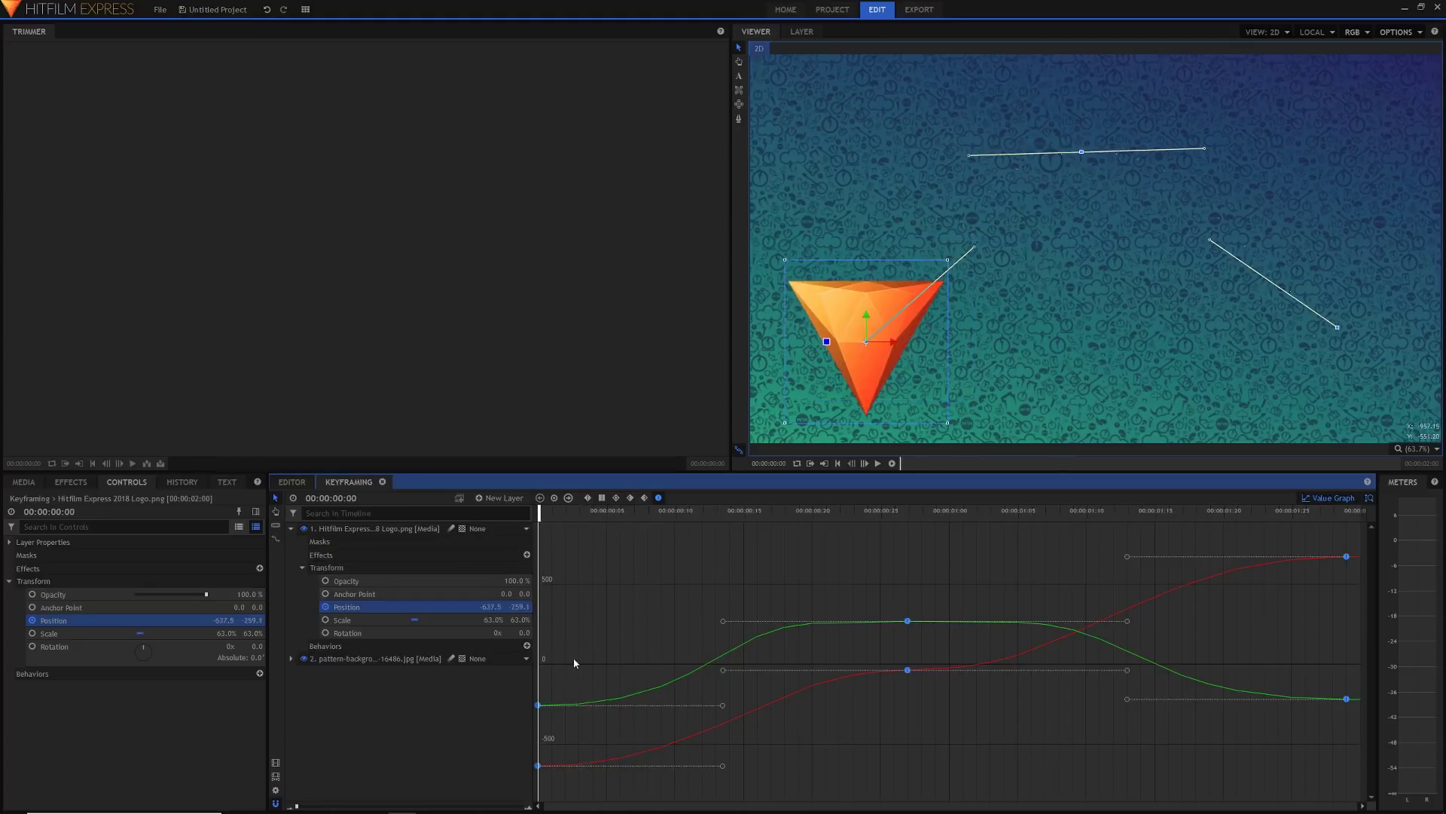
mouse_move(538, 705)
key("space")
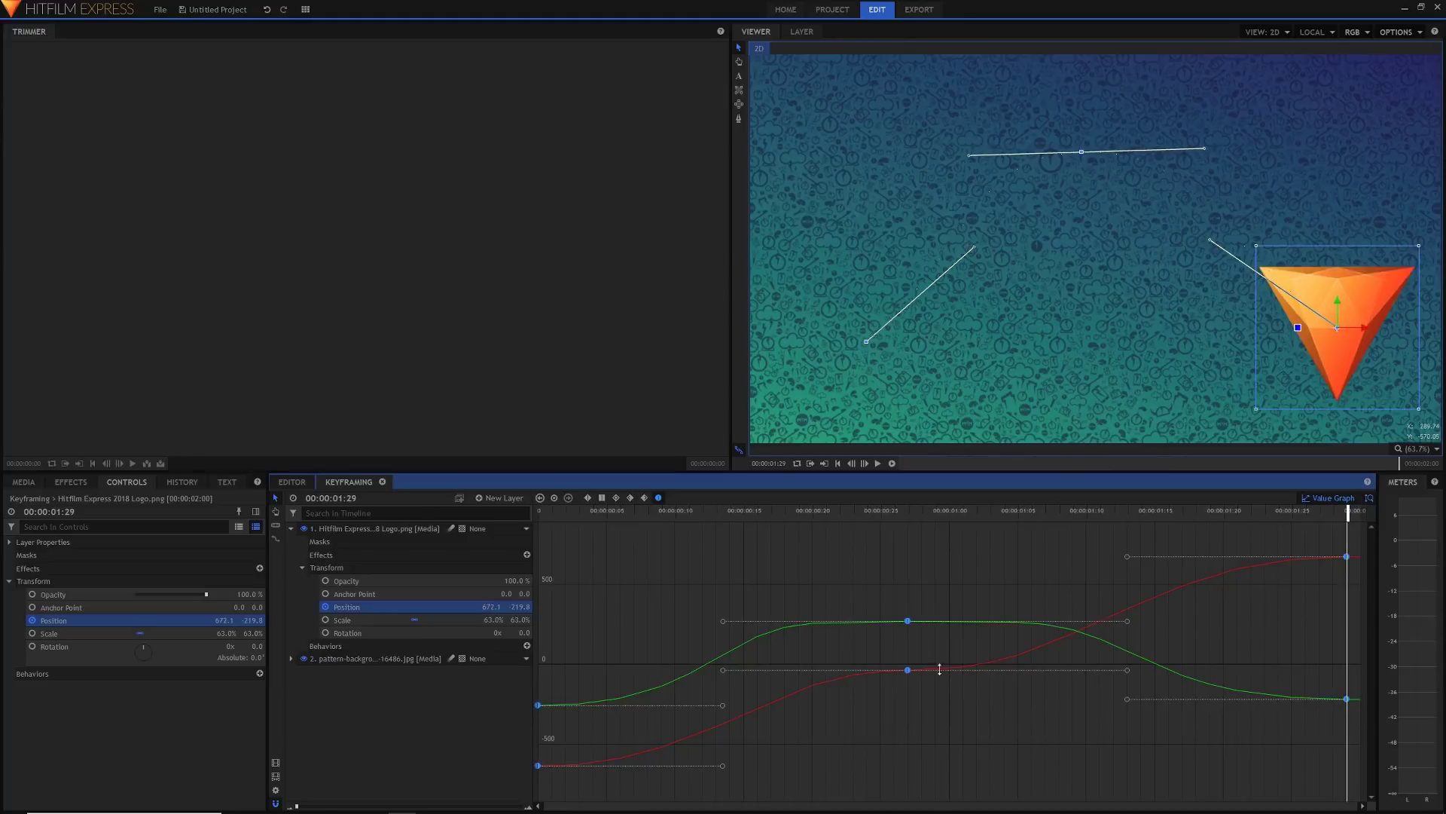
Pull the middle Position keyframe's incoming temporal handles down and its outgoing ones up and inward, preview the motion, and close the Value Graph
left_click_drag(829, 511, 540, 511)
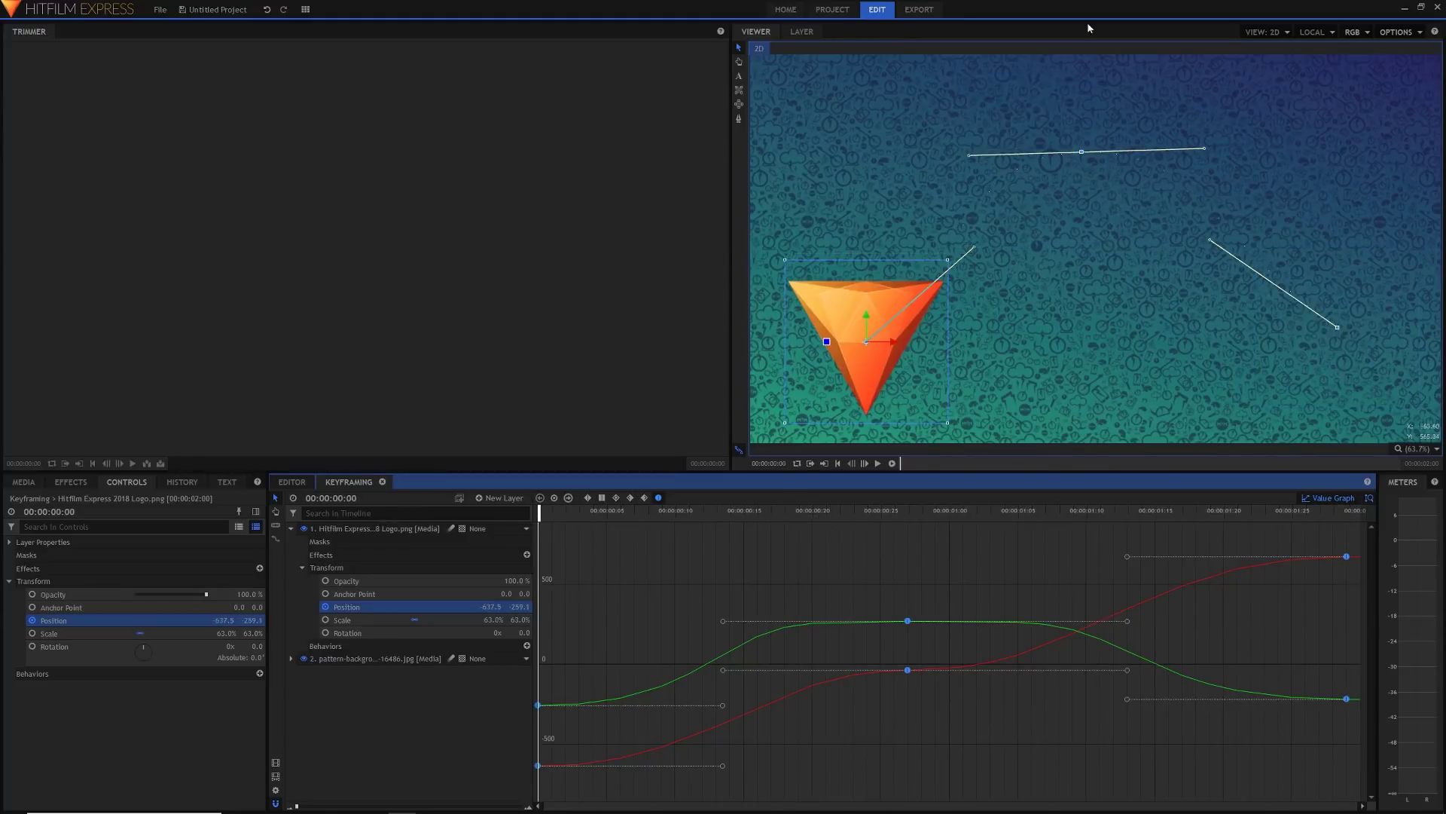
left_click_drag(723, 622, 716, 736)
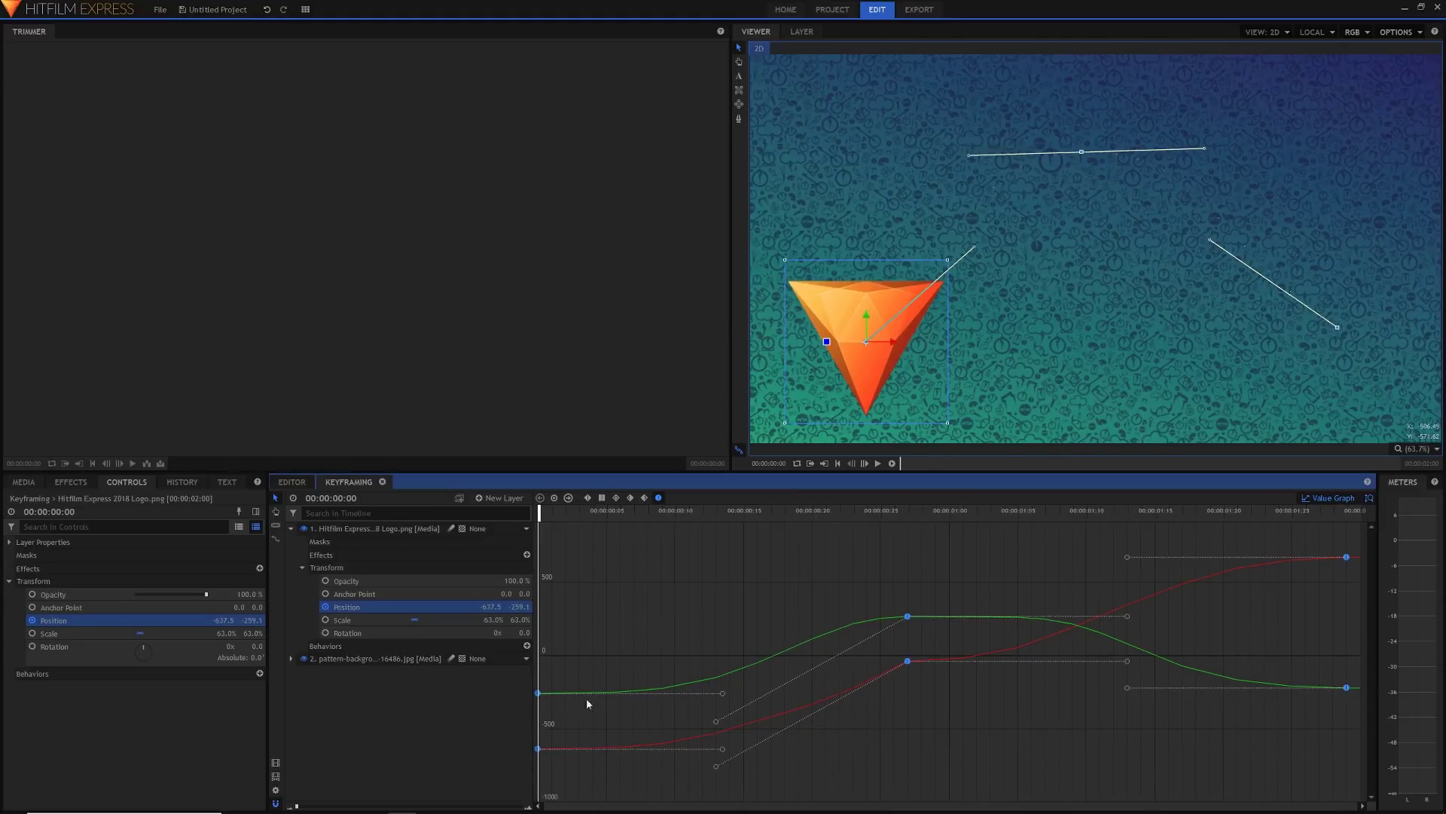
left_click_drag(1127, 615, 996, 525)
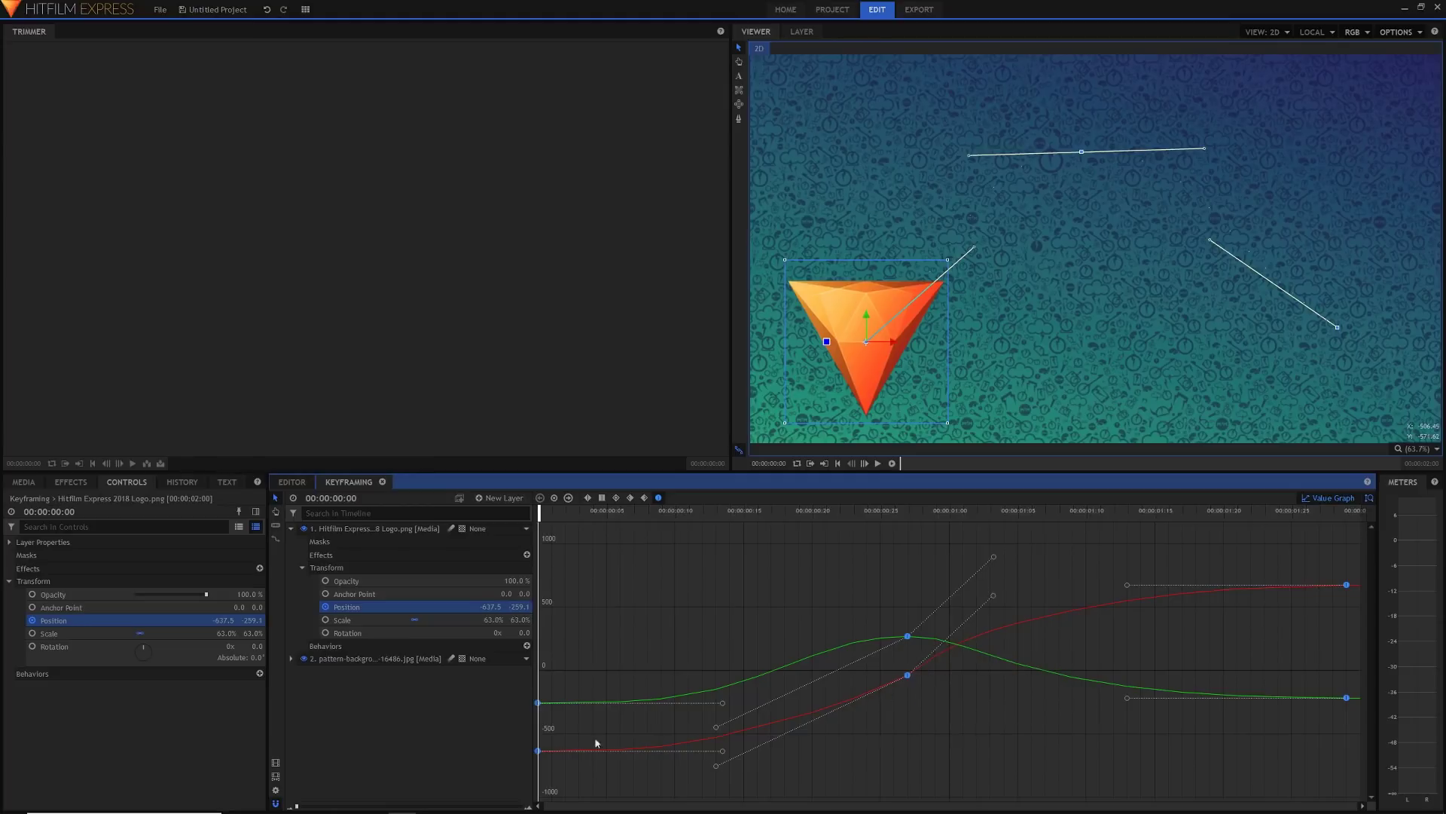
key("space")
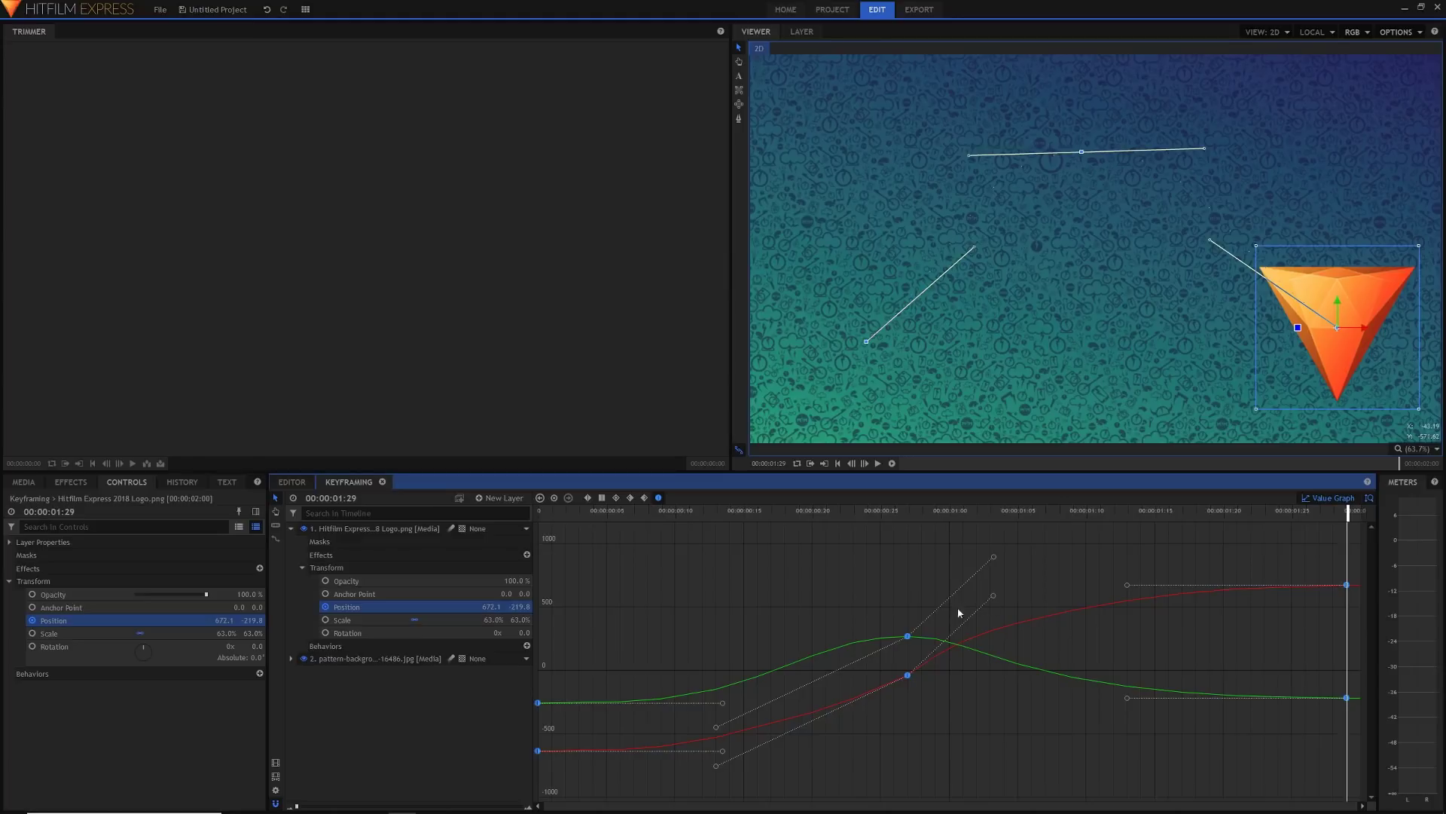
left_click_drag(1053, 731, 804, 563)
left_click(1329, 500)
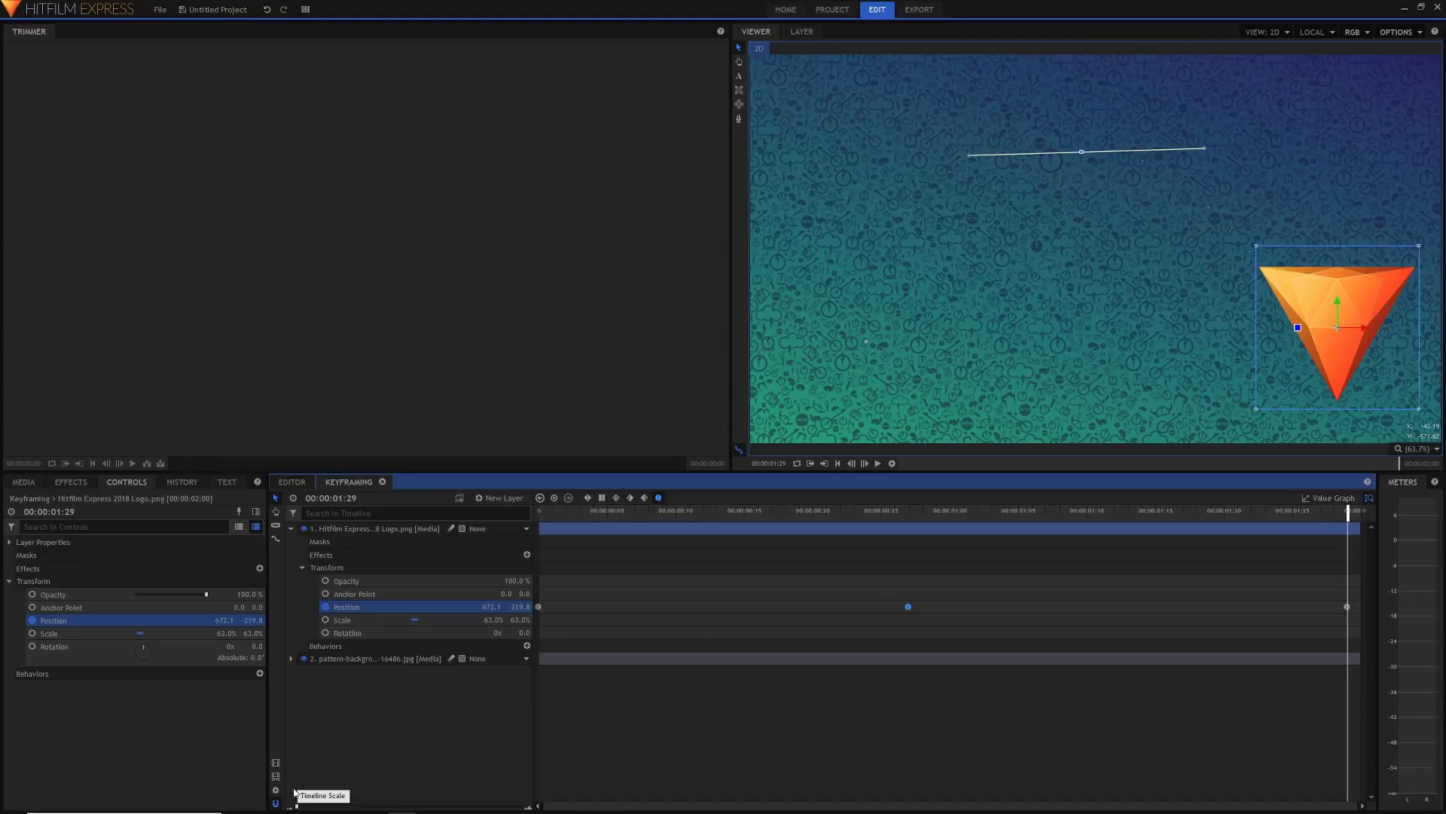
Open the Editor timeline, widen the logo clip's Controls to reveal its keyframes, and toggle their Value Graph on and off
left_click(285, 483)
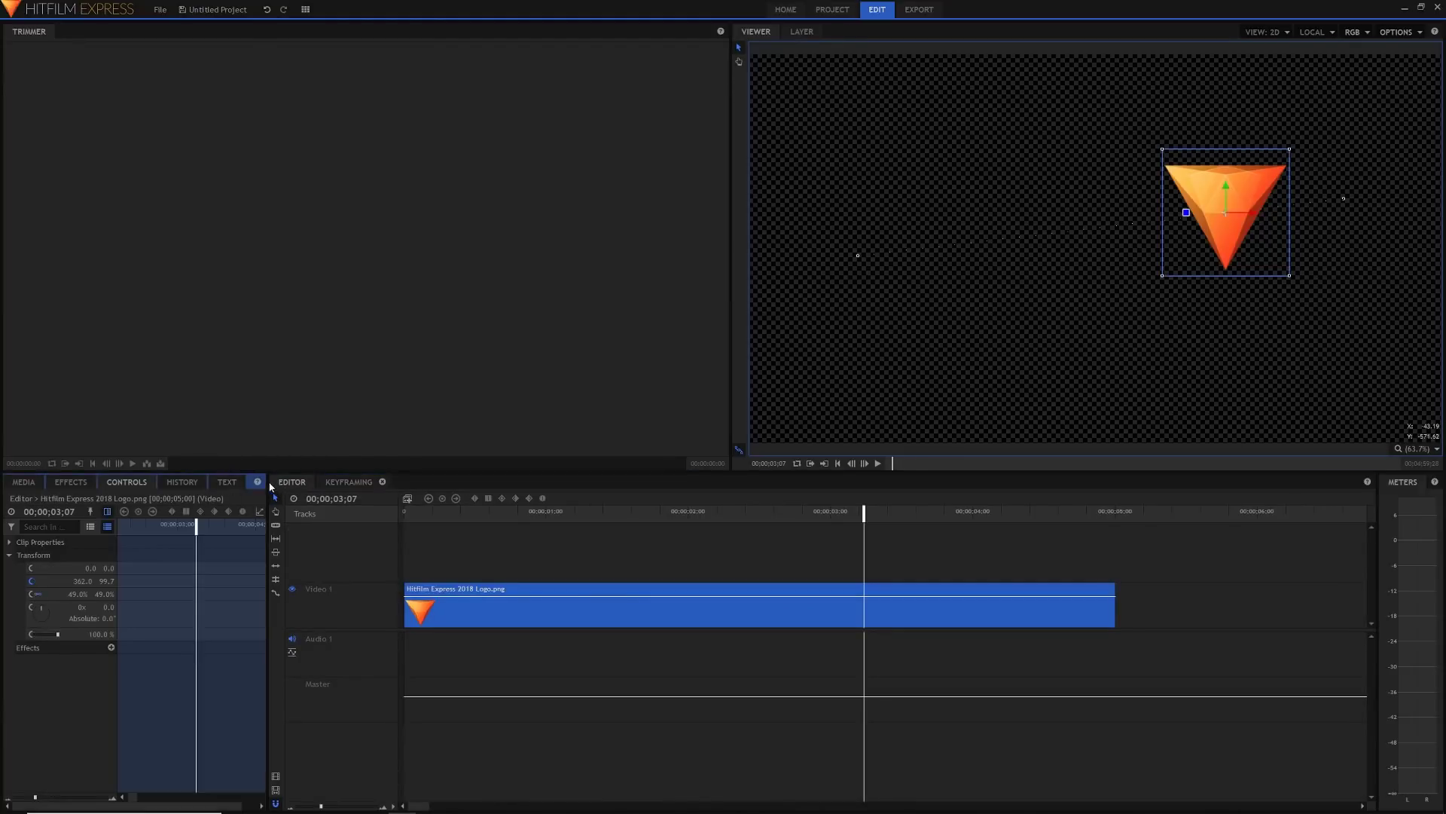
left_click_drag(268, 488, 470, 490)
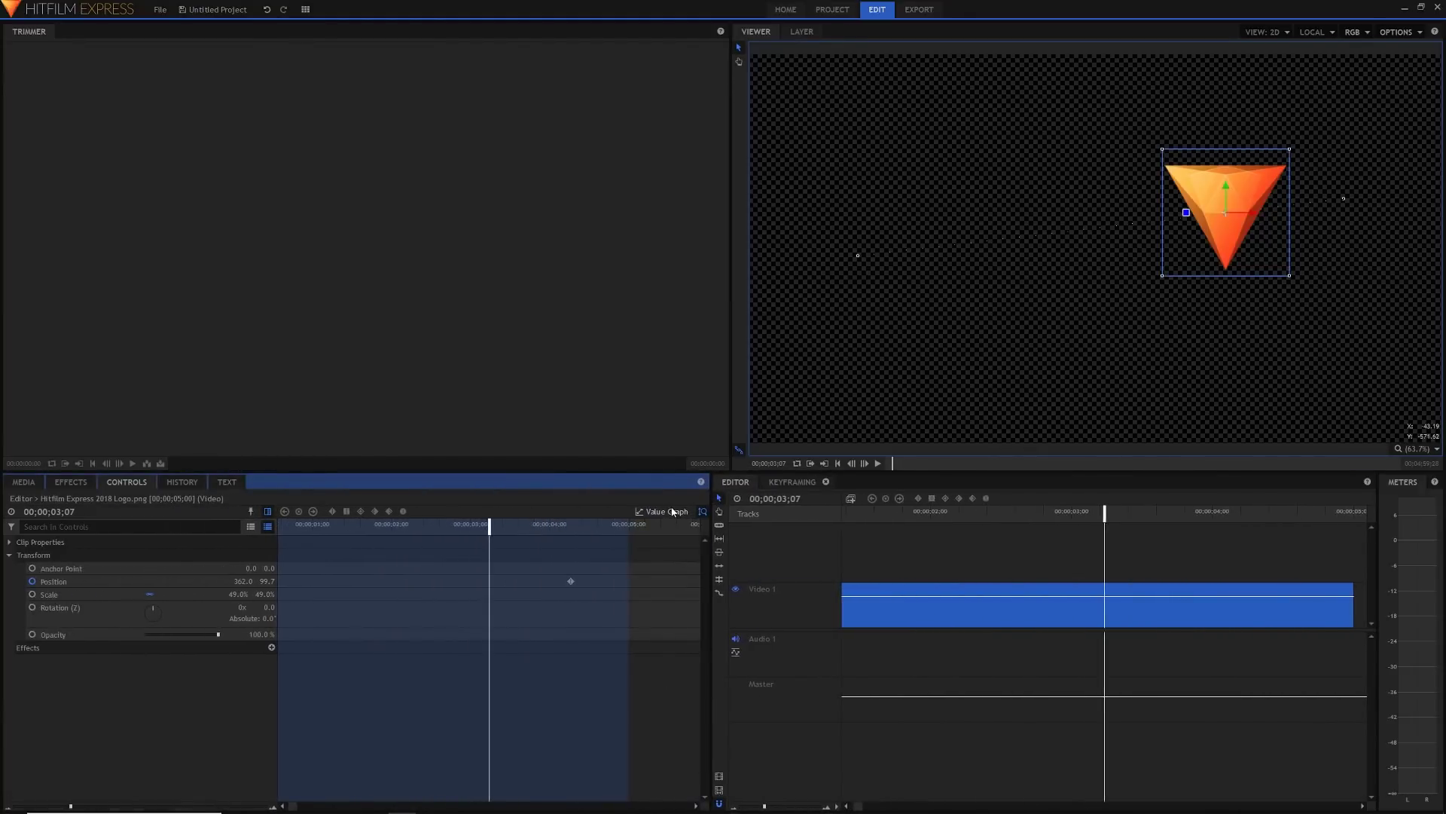
left_click(673, 513)
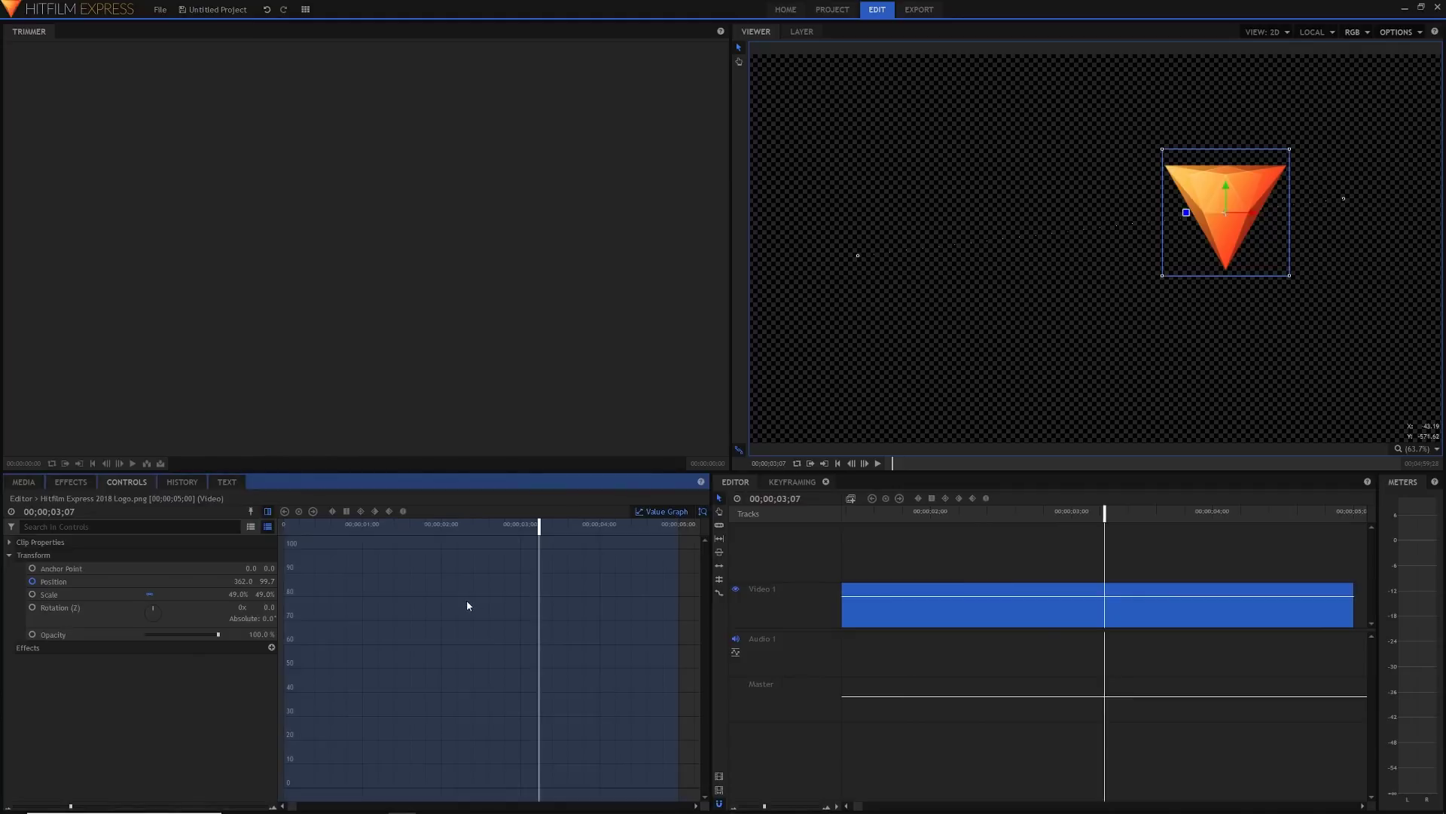
left_click(661, 515)
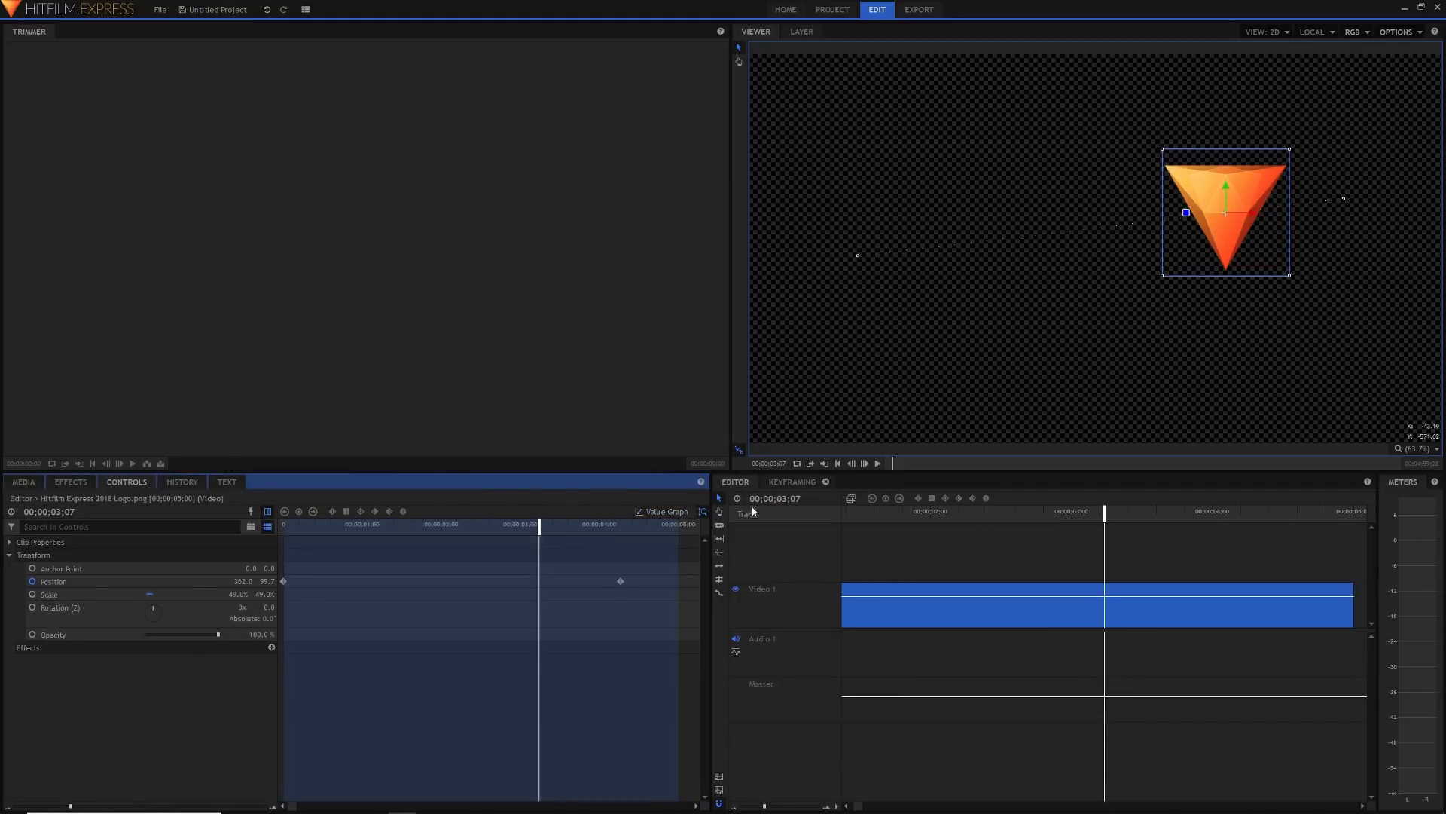
Hide the keyframe timeline in the logo clip's Controls and narrow them to give the Editor timeline more room
left_click_drag(712, 542, 334, 554)
left_click(124, 510)
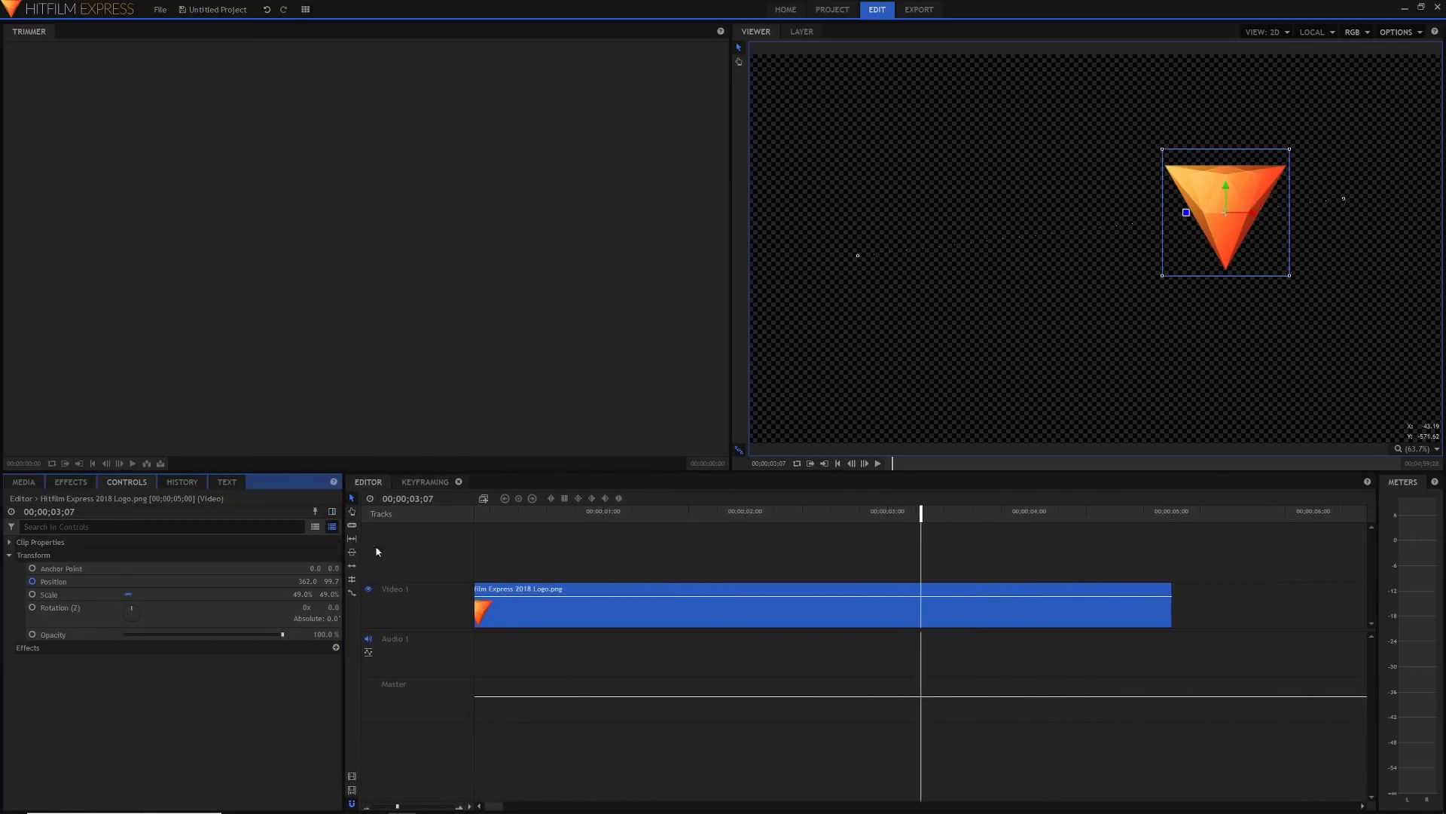
left_click_drag(343, 496, 300, 494)
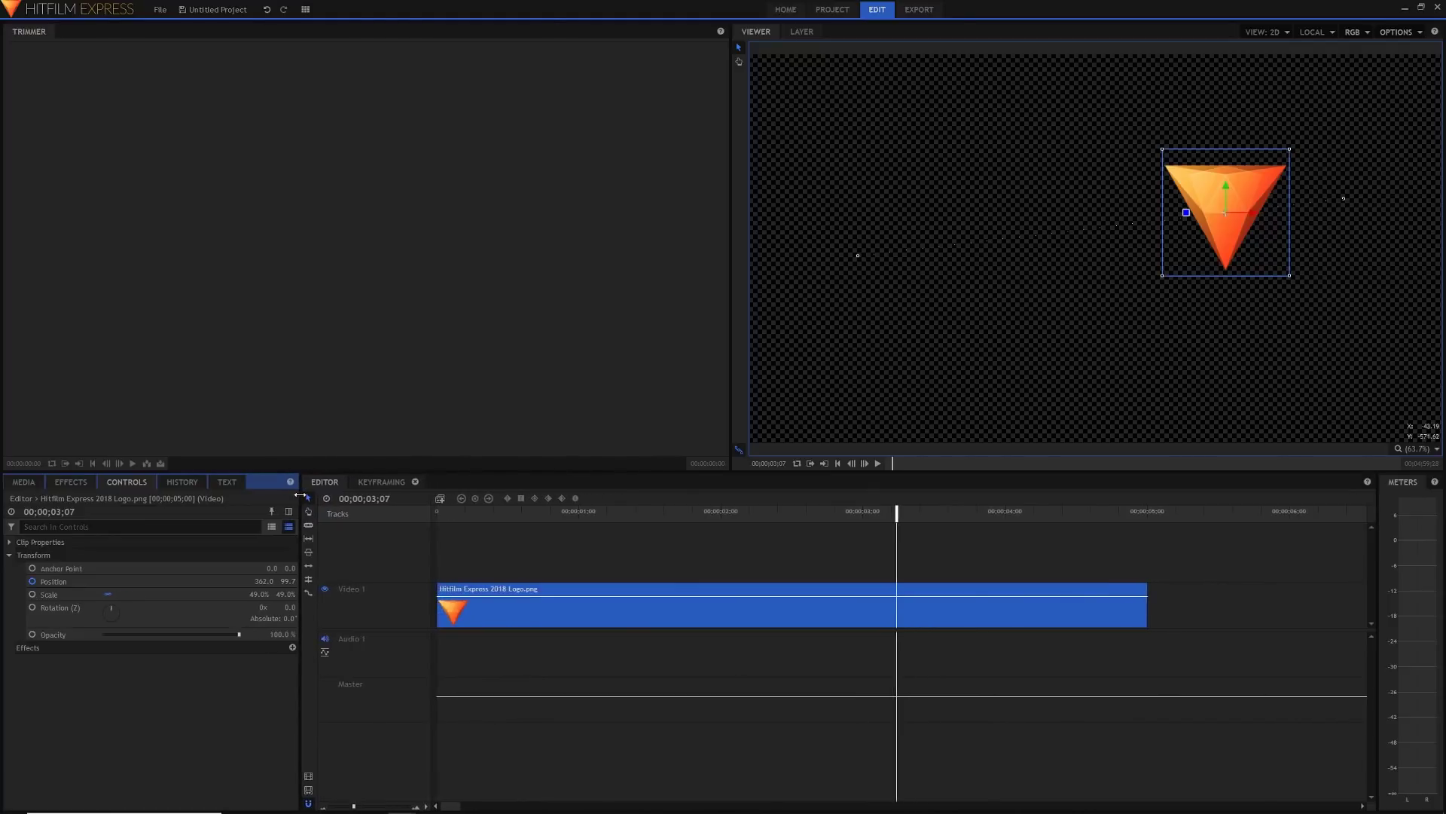